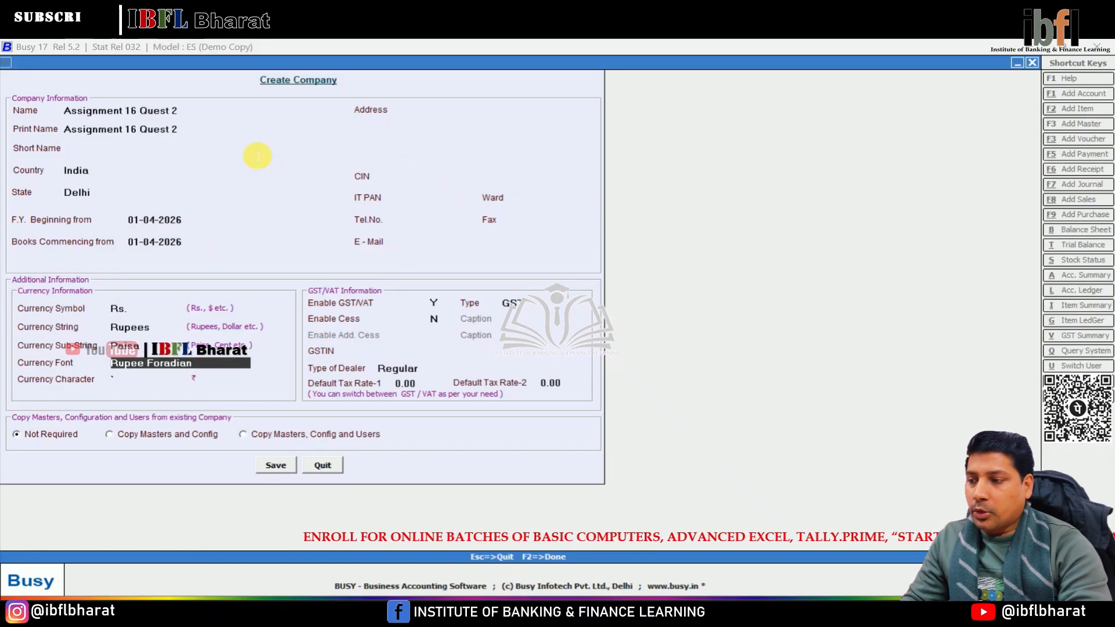
Step: Disable GST/VAT for the new company Assignment 16 Quest 2 and save the company
text(N)
key(Return)
key(Return)
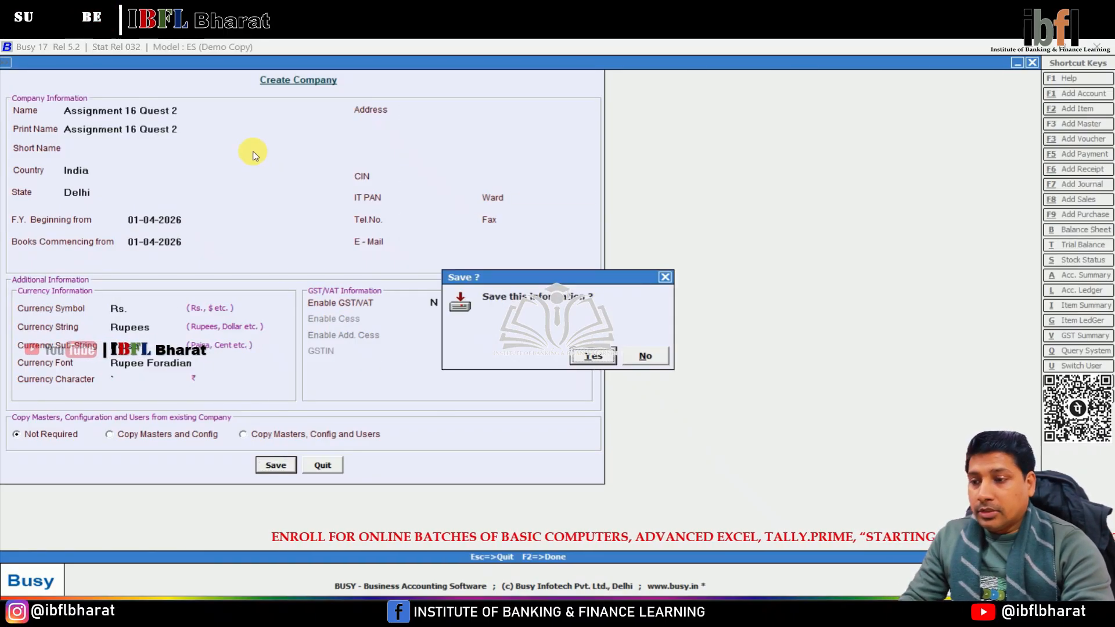
key(Return)
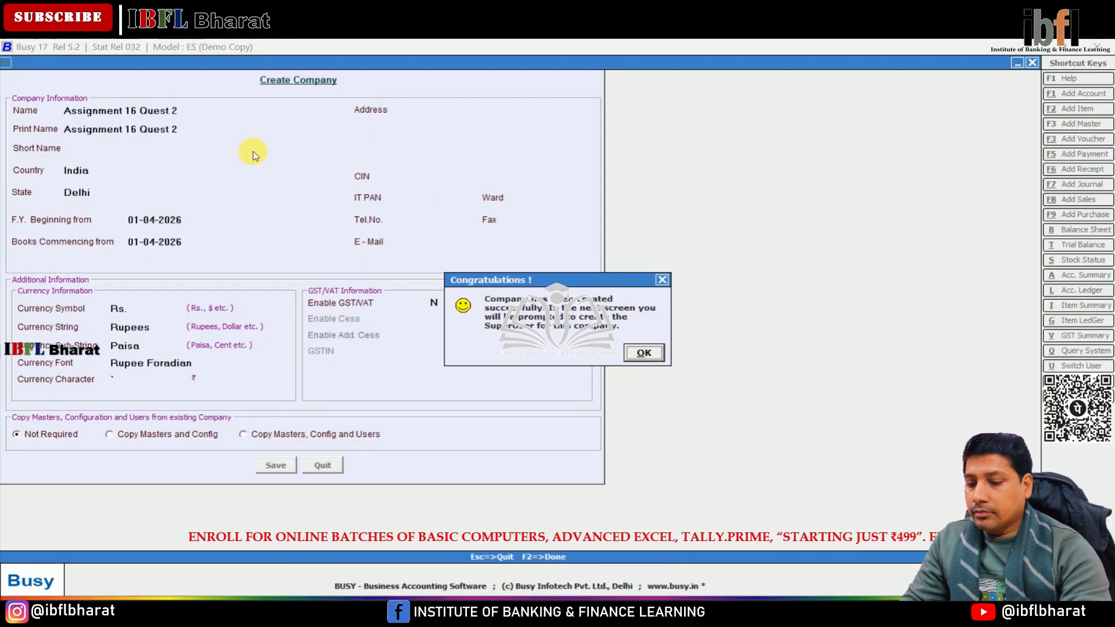
key(Return)
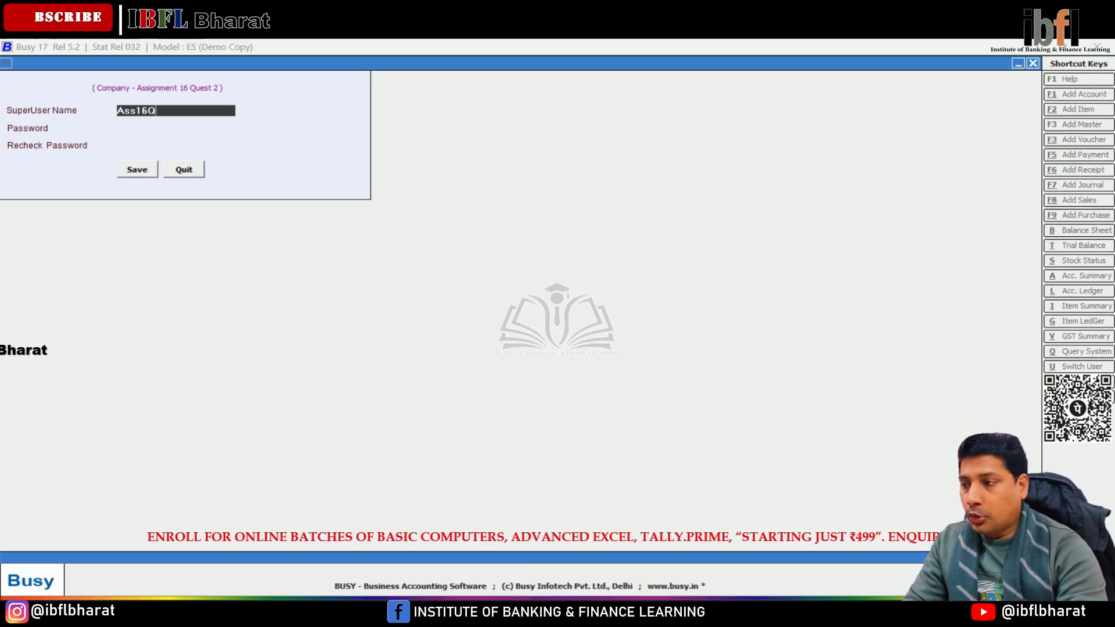
Step: Create the company's superuser Ass16Q2 by entering and rechecking the password, and leave the feature configuration without changes
key(Return)
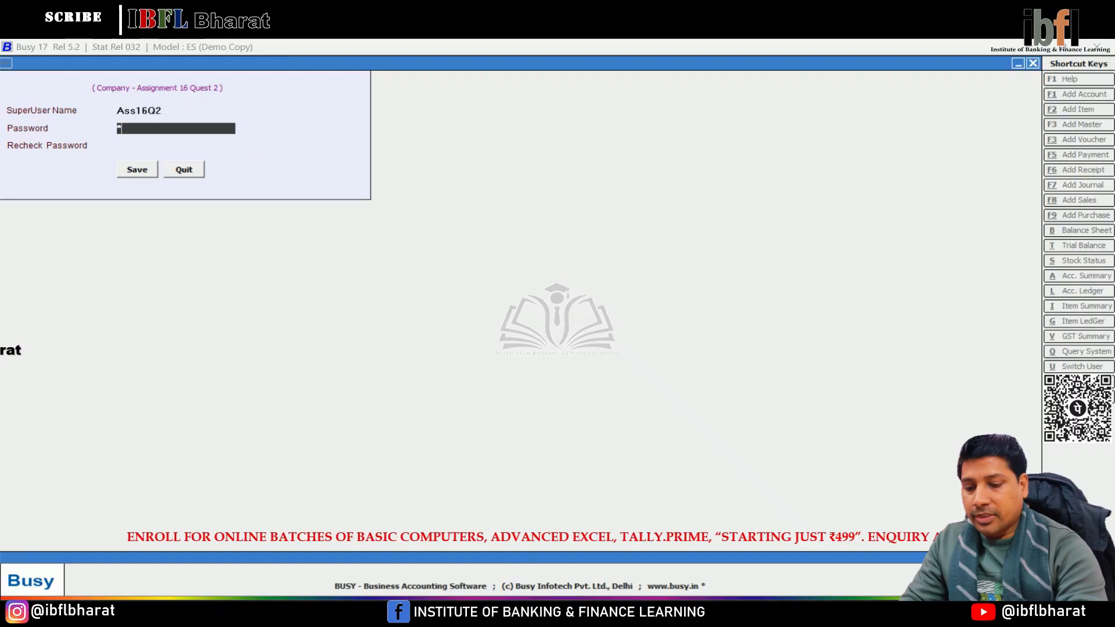
key(Return)
text(***)
key(Return)
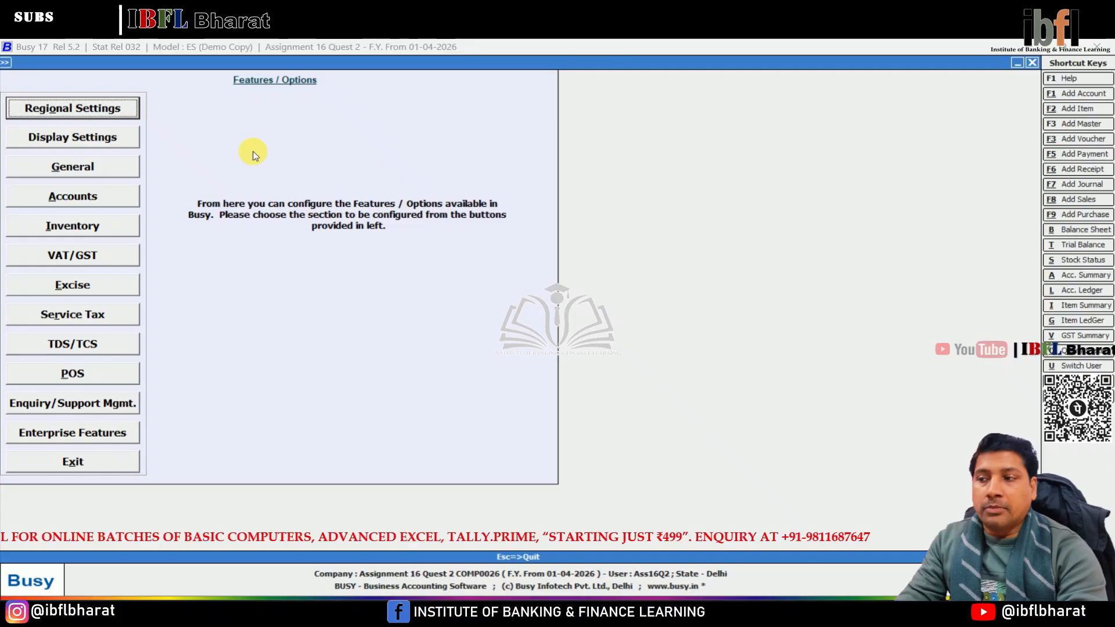
key(Escape)
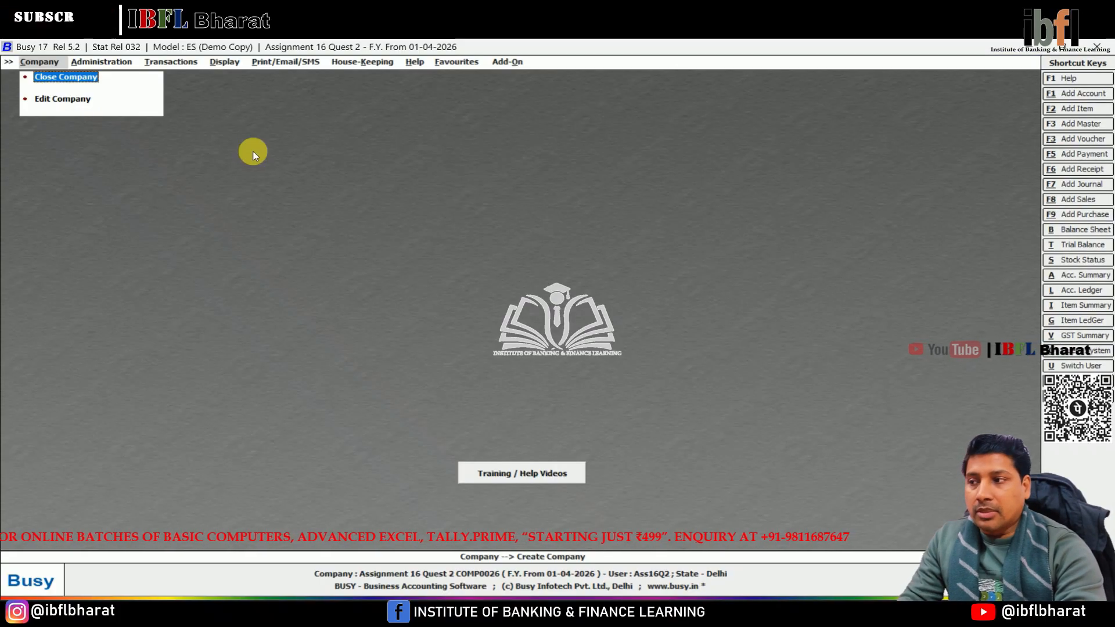
Step: Modify the existing Cash account master to give it an opening balance of 1000000, and save it
key(Right)
key(Return)
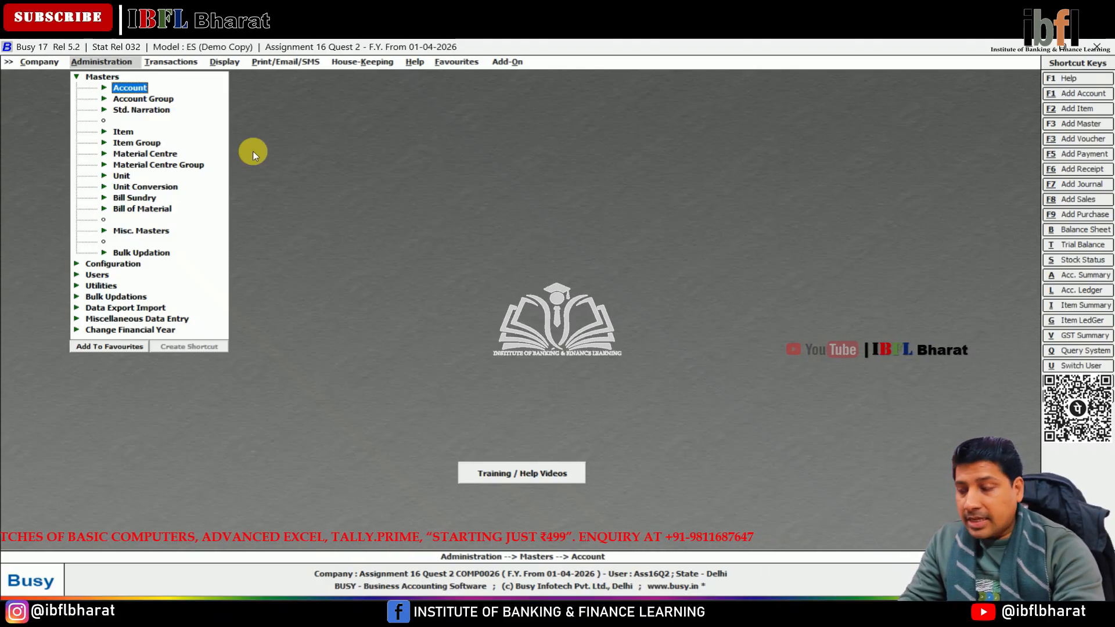
key(Return)
key(Down)
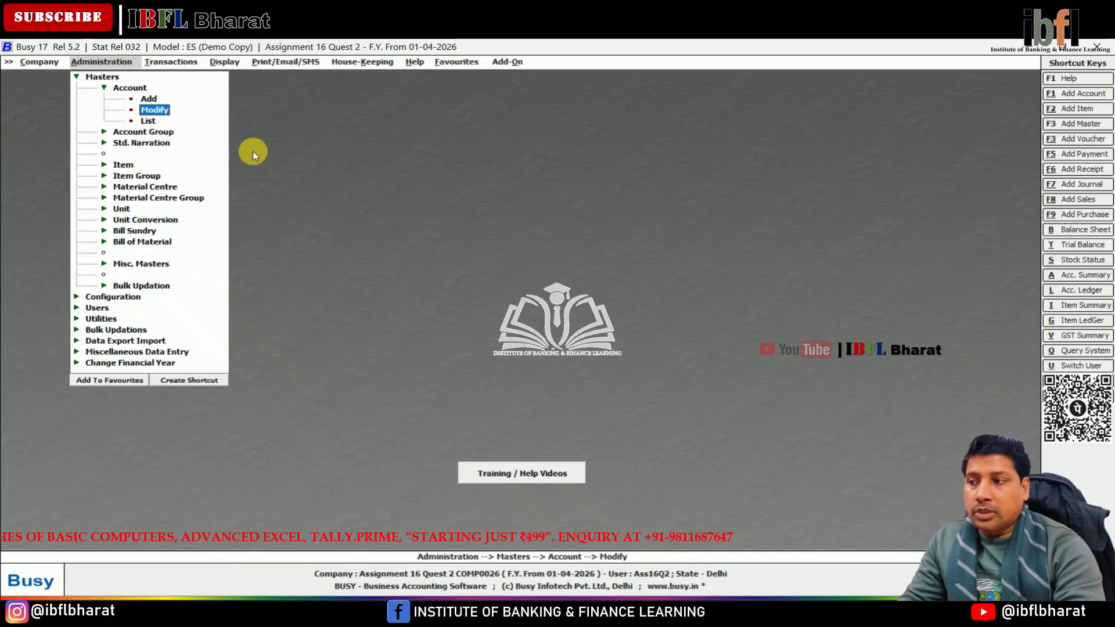
key(Return)
click(252, 151)
text(cash)
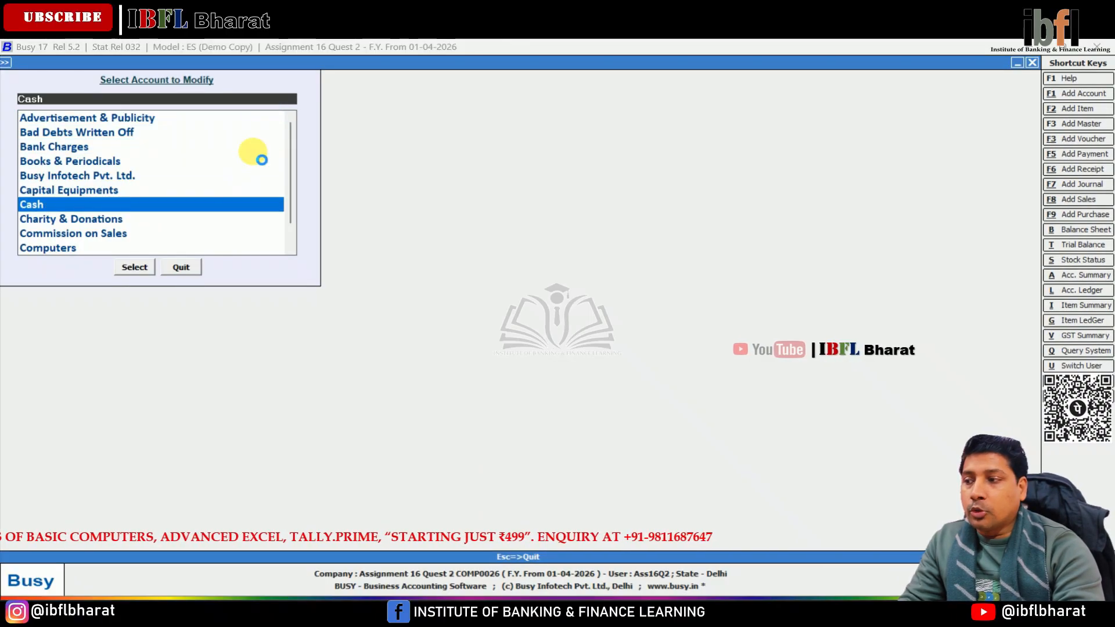
key(Return)
key(Return)
key(Return)
key(Return)
key(Return)
text(1000000)
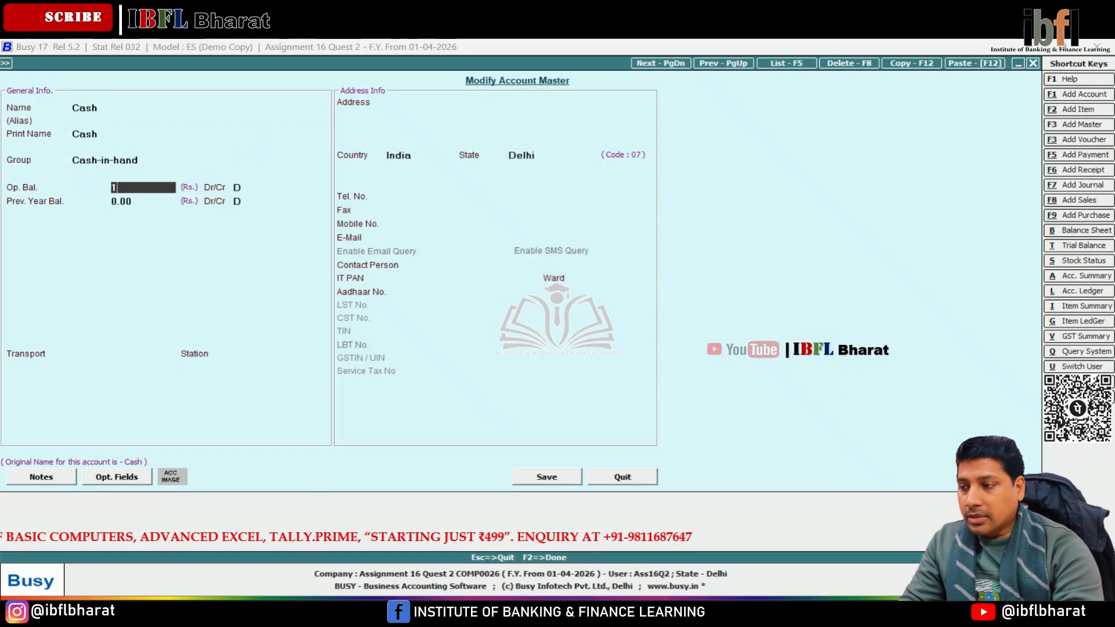
key(Return)
key(F2)
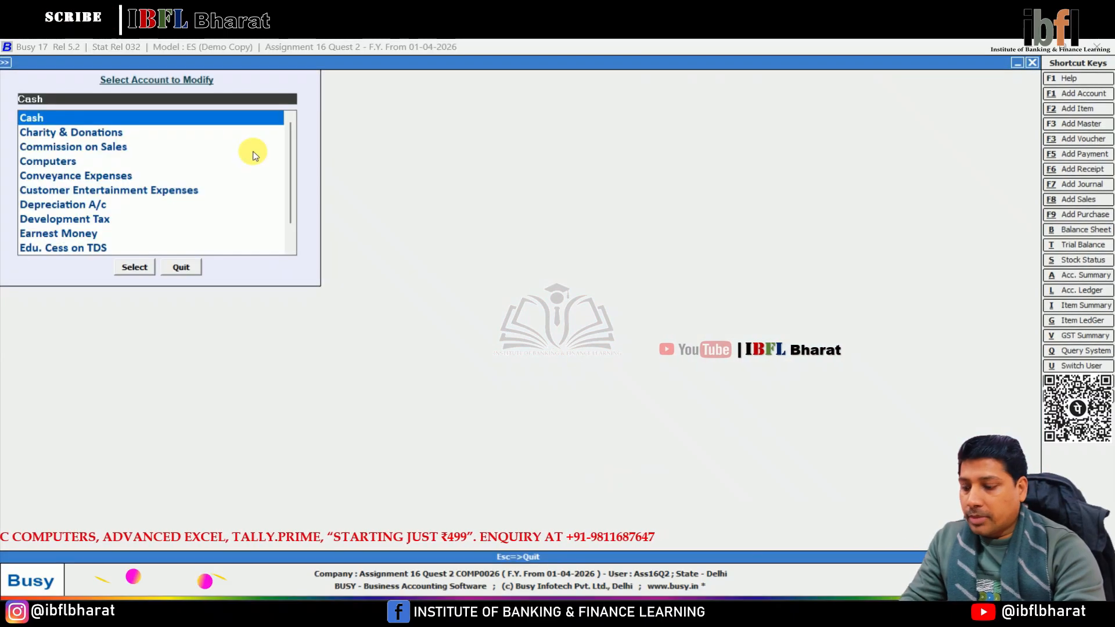
key(Escape)
Step: Add an account master named Bank in the Bank Accounts group with a debit opening balance of 500000, and save it
key(Up)
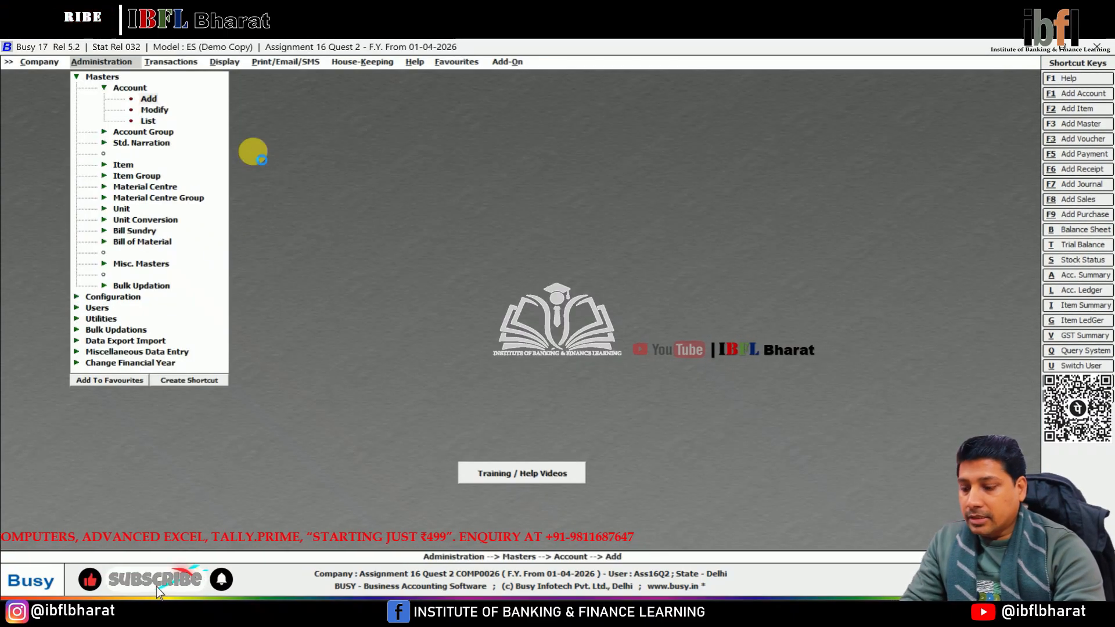
key(Return)
text(Bank)
key(Return)
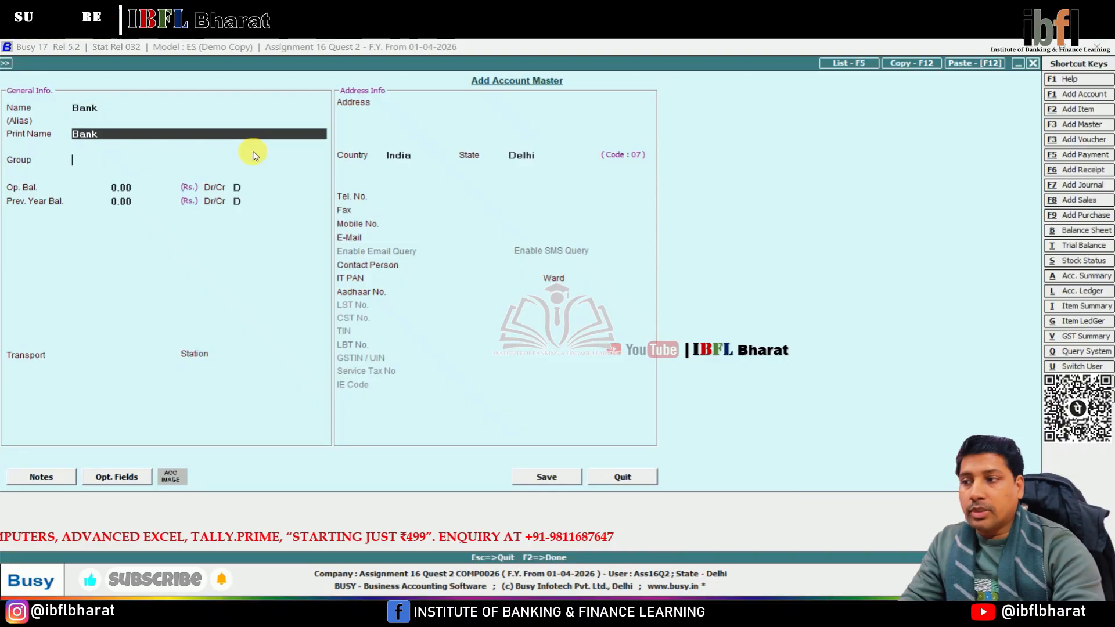
key(Return)
key(Return)
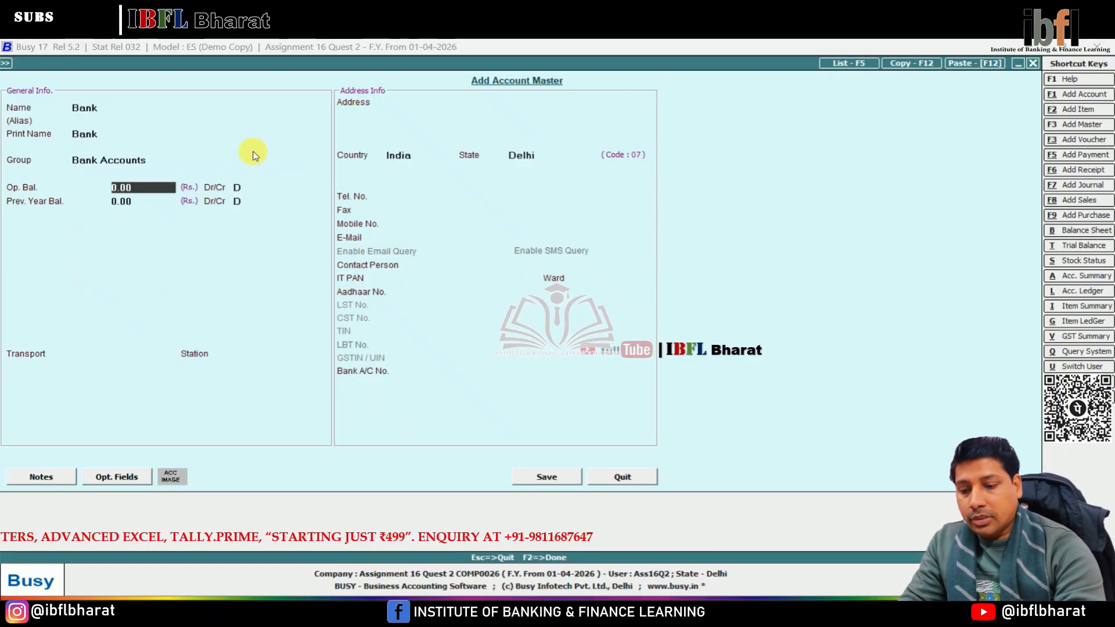
text(500000)
key(Return)
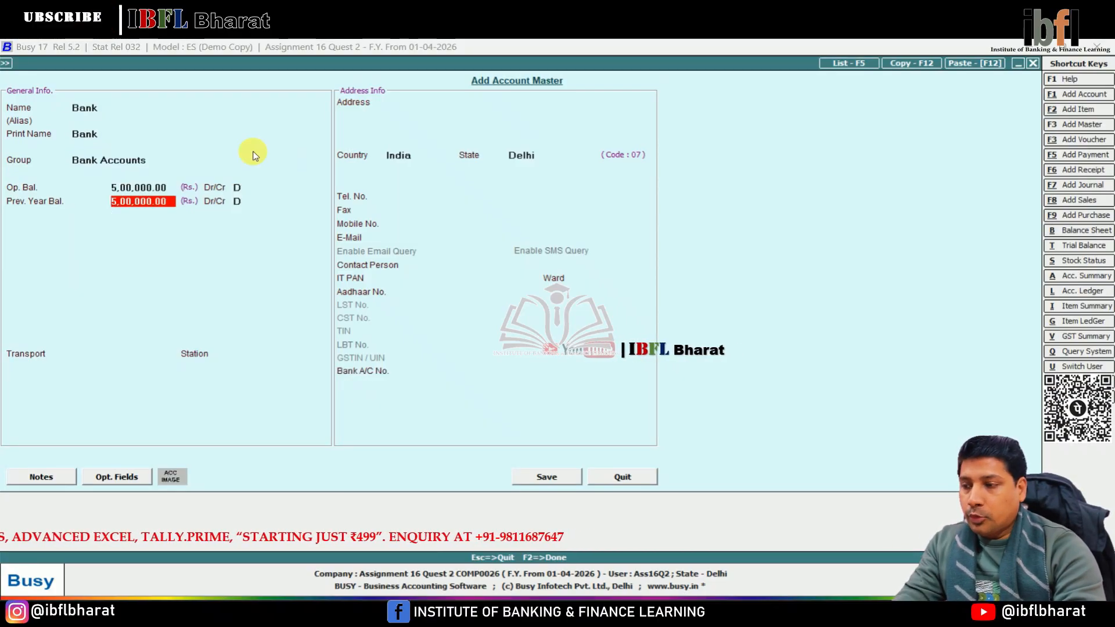
key(Return)
key(Return)
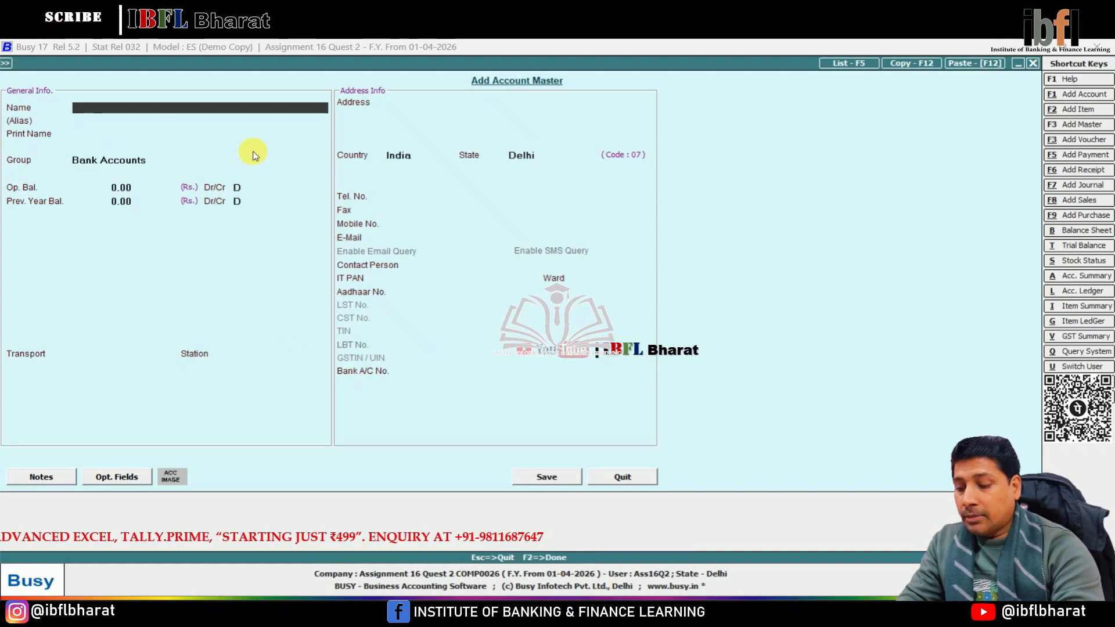
Step: Add an account master named Capital A\c in the Capital Account group with a credit opening balance of 15,00,000, and save it
text(Capital A\c)
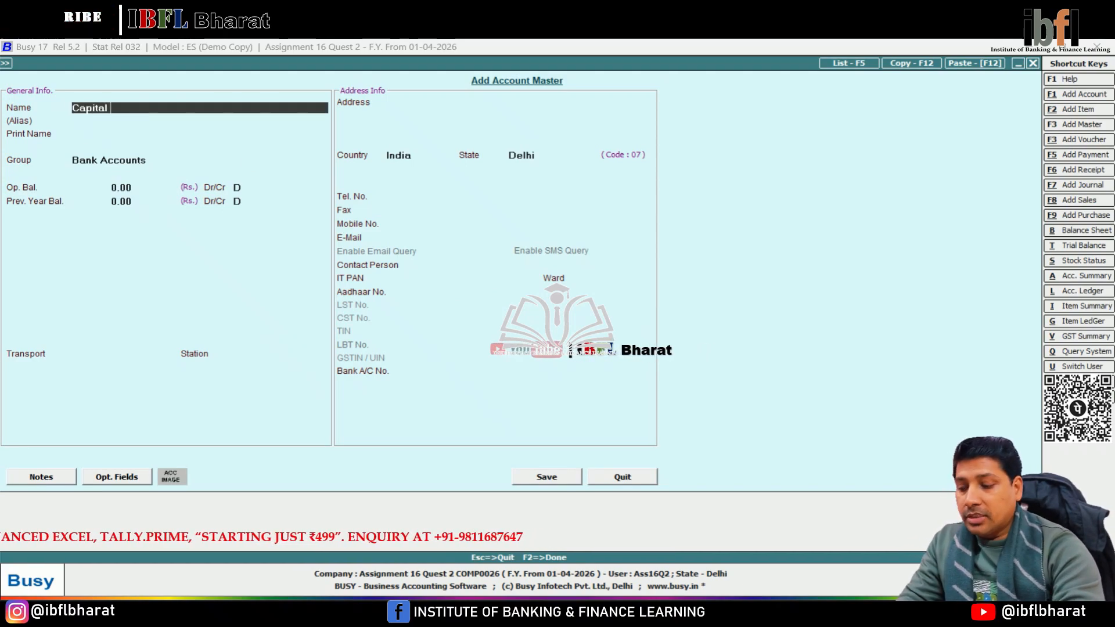
key(Return)
key(Return)
key(Return)
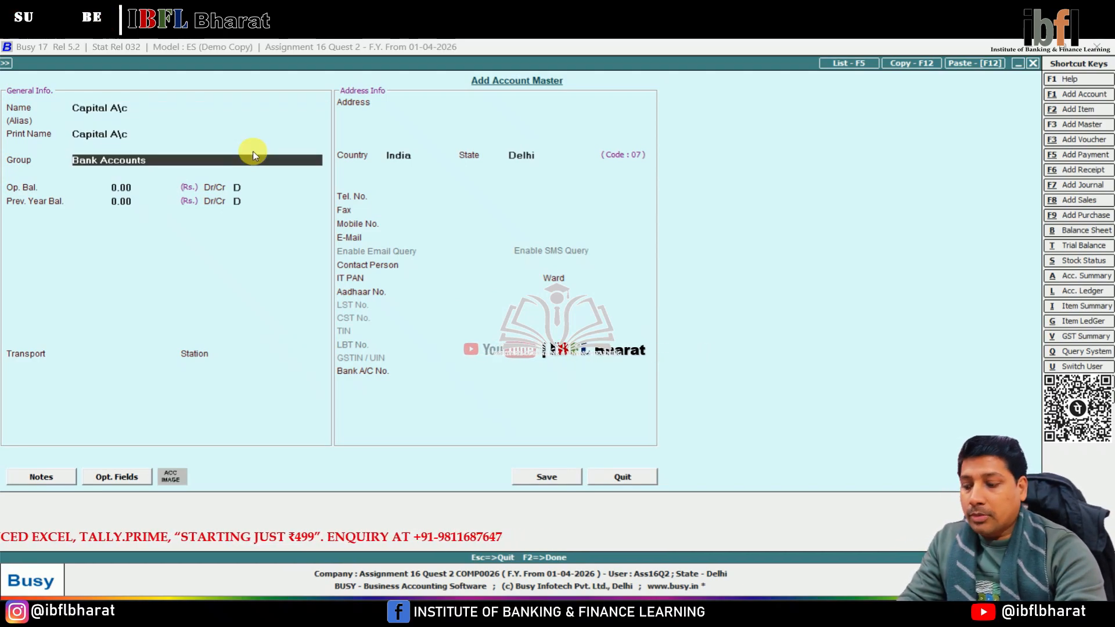
text(ca)
key(Return)
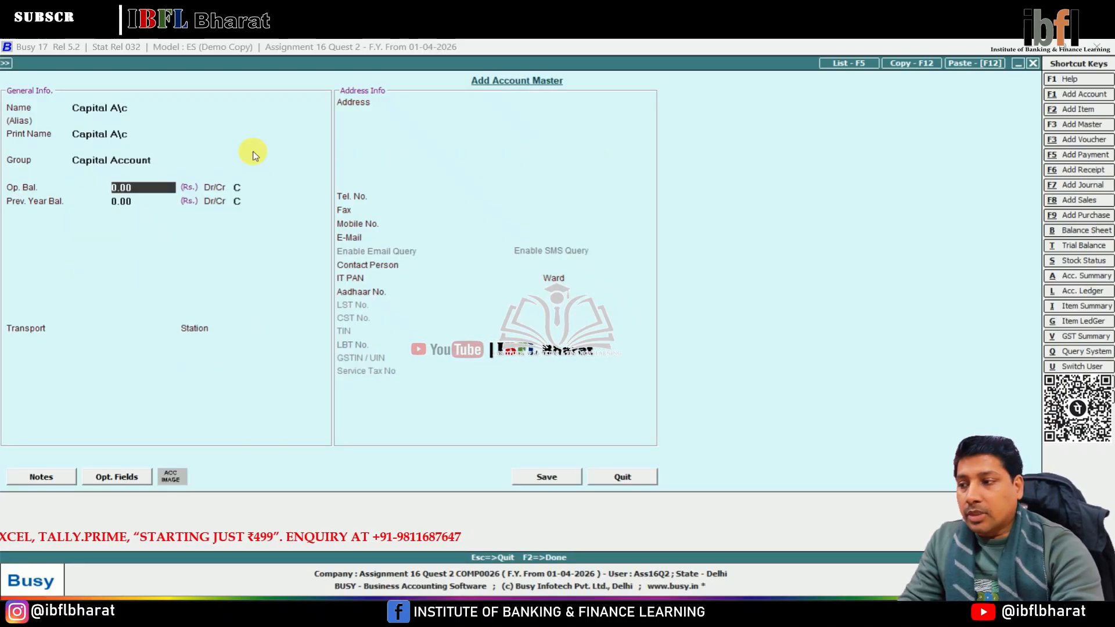
text(15)
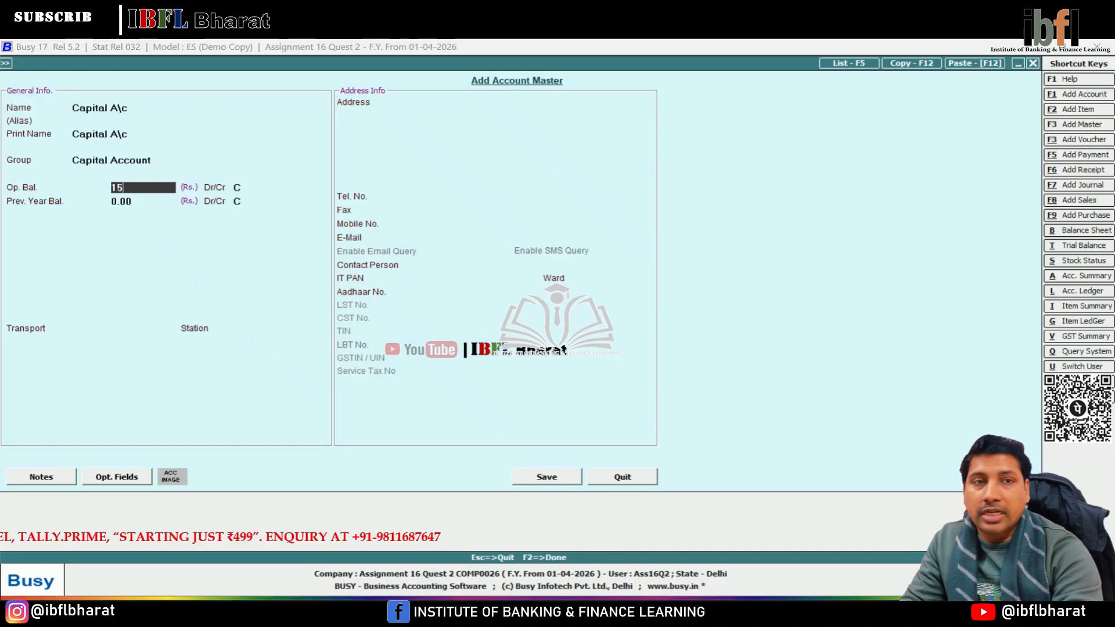
text(,00,000)
key(Return)
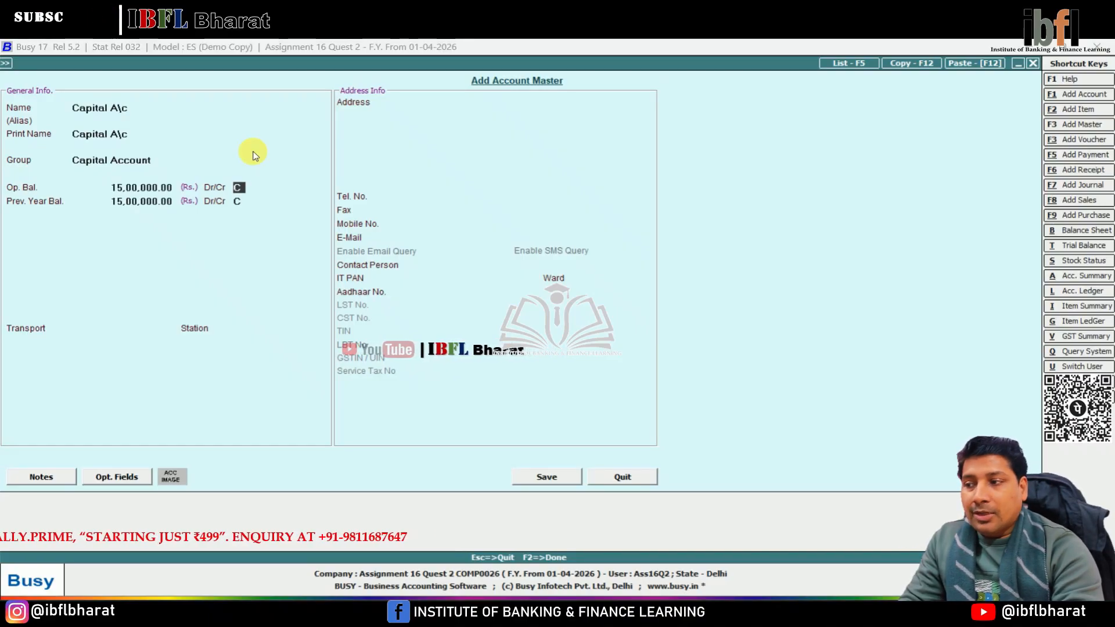
key(Return)
key(Return)
key(Return)
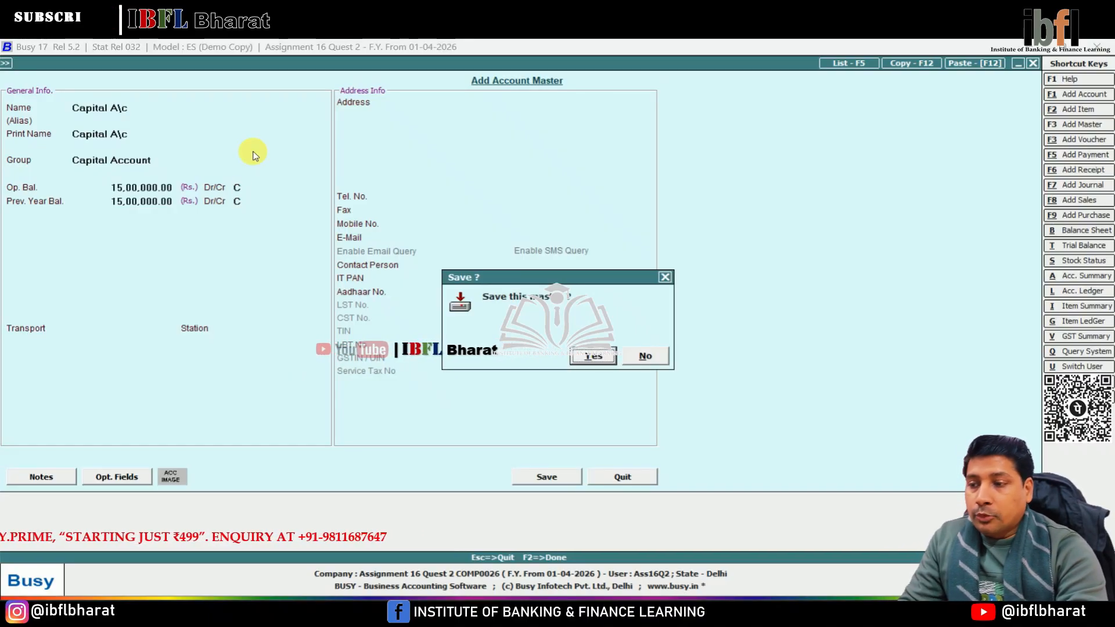
key(Return)
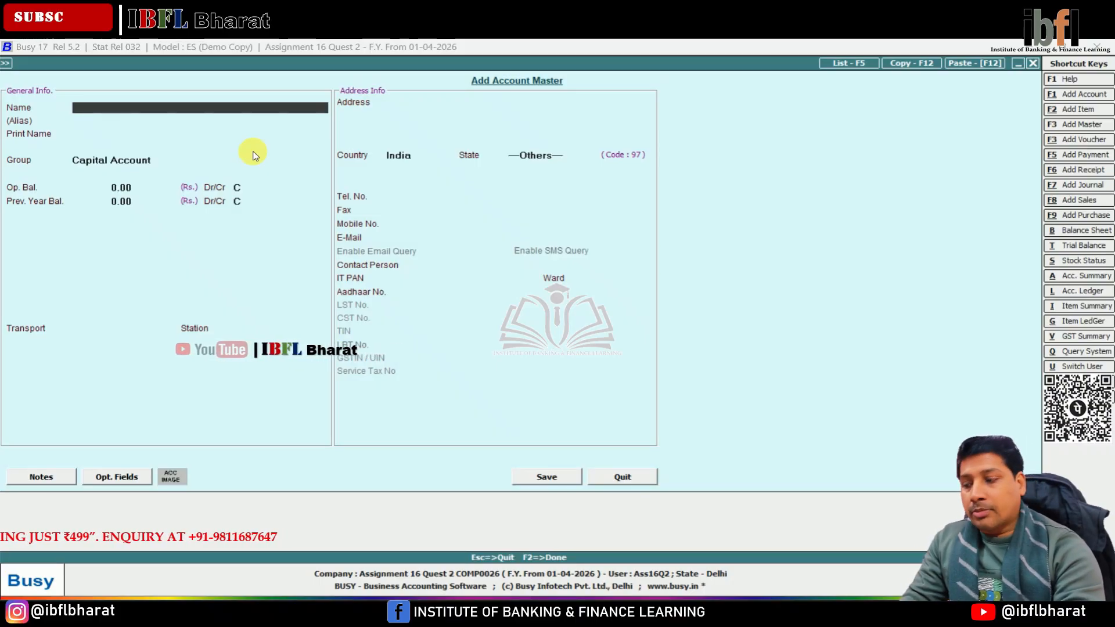
key(Escape)
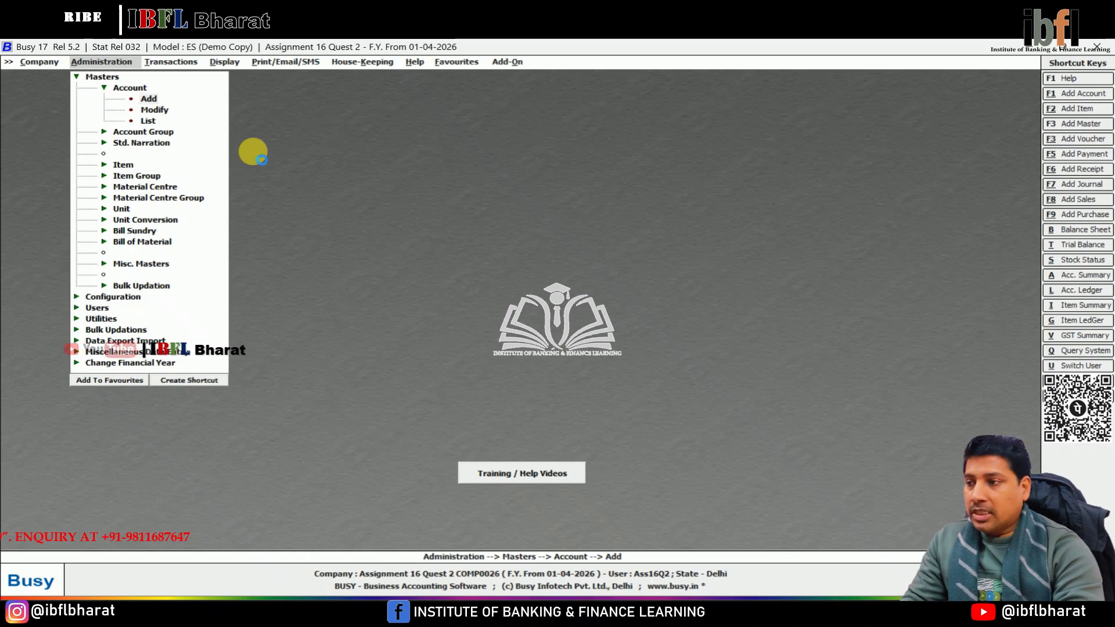
Step: Add an account master named Viraj Garments in the Sundry Creditors group and save it
key(Return)
text(Viraj Garments)
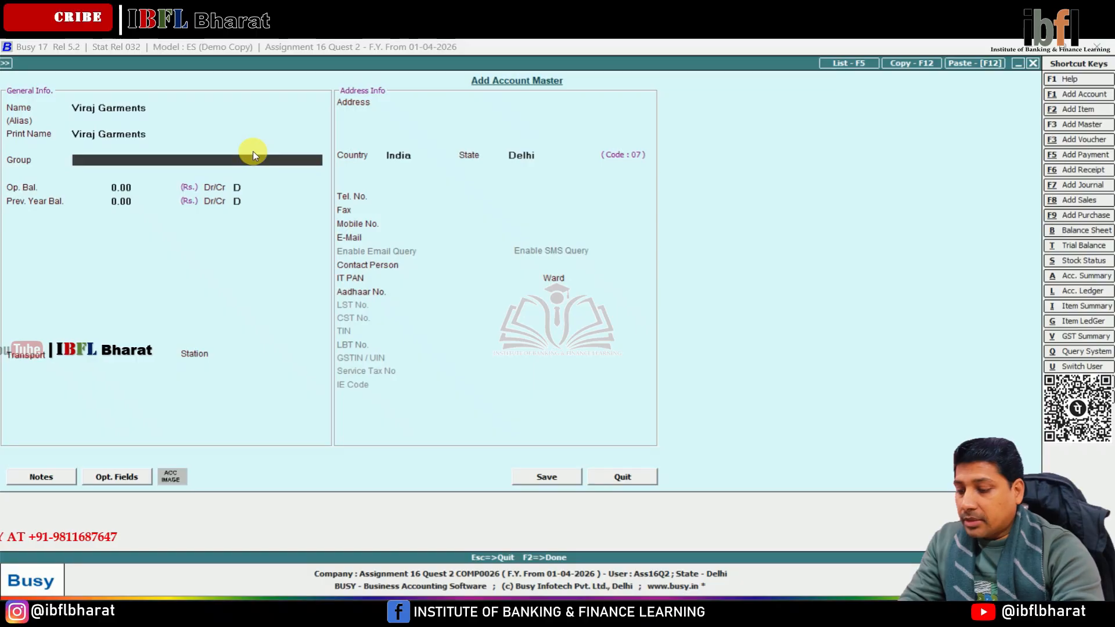
text(cr)
key(Return)
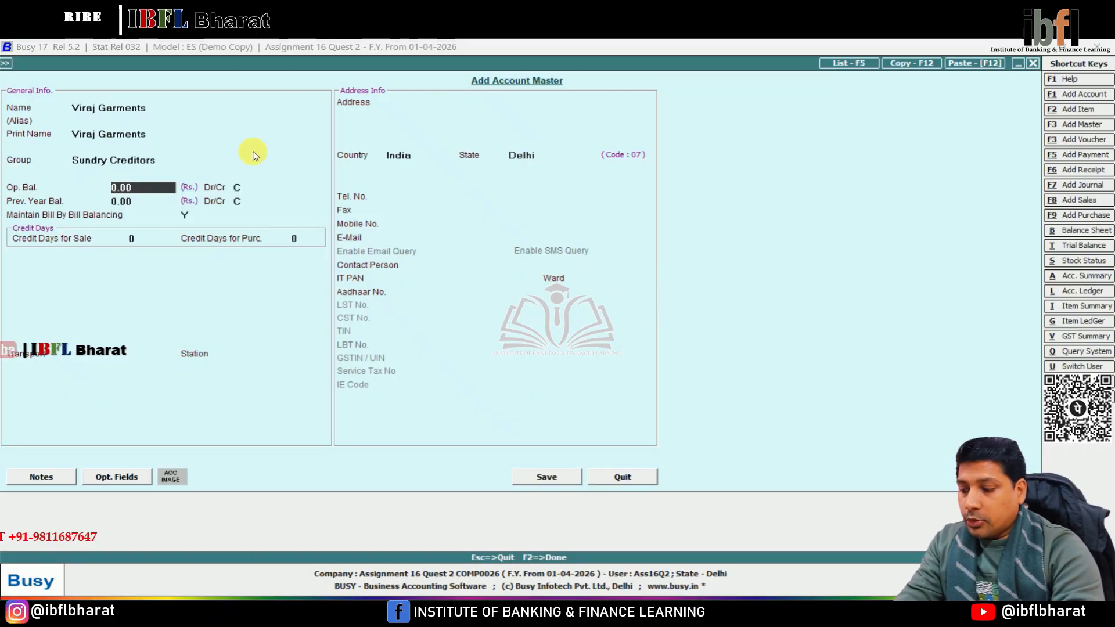
key(F2)
key(Return)
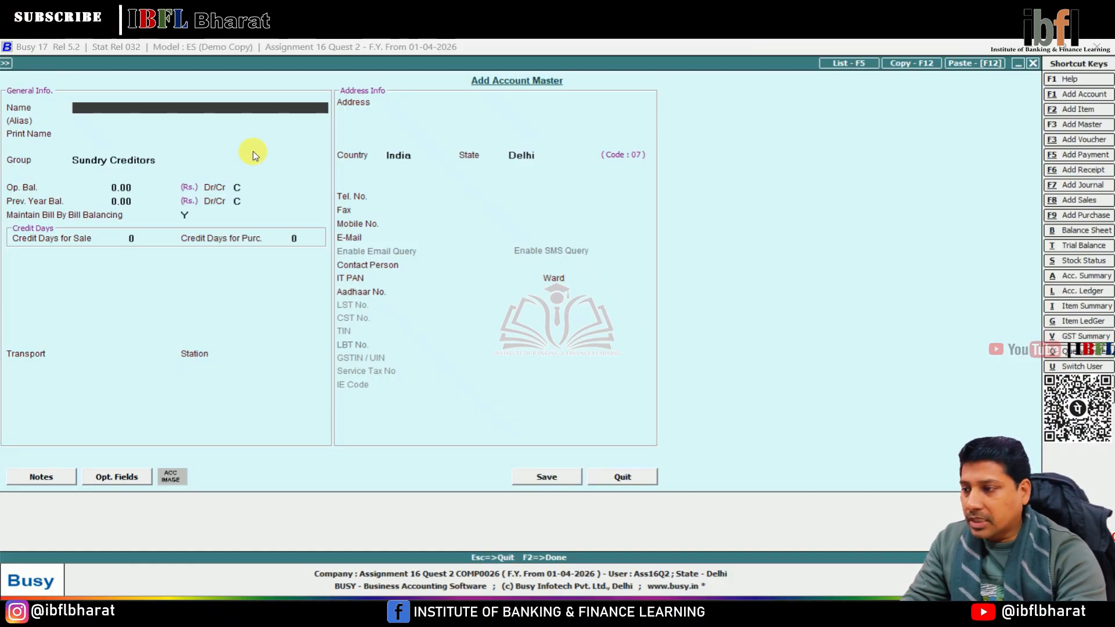
key(Escape)
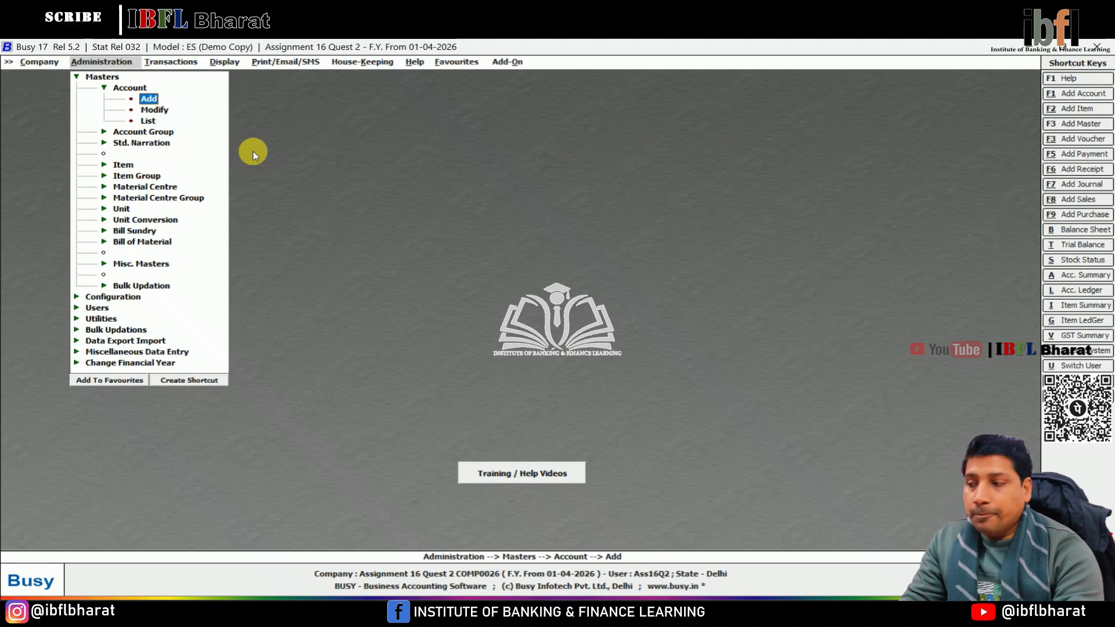
Step: Check the existing unit masters for a pieces unit
key(Down)
key(Down)
key(Down)
key(Down)
key(Down)
key(Down)
key(Down)
key(Down)
key(Down)
key(Return)
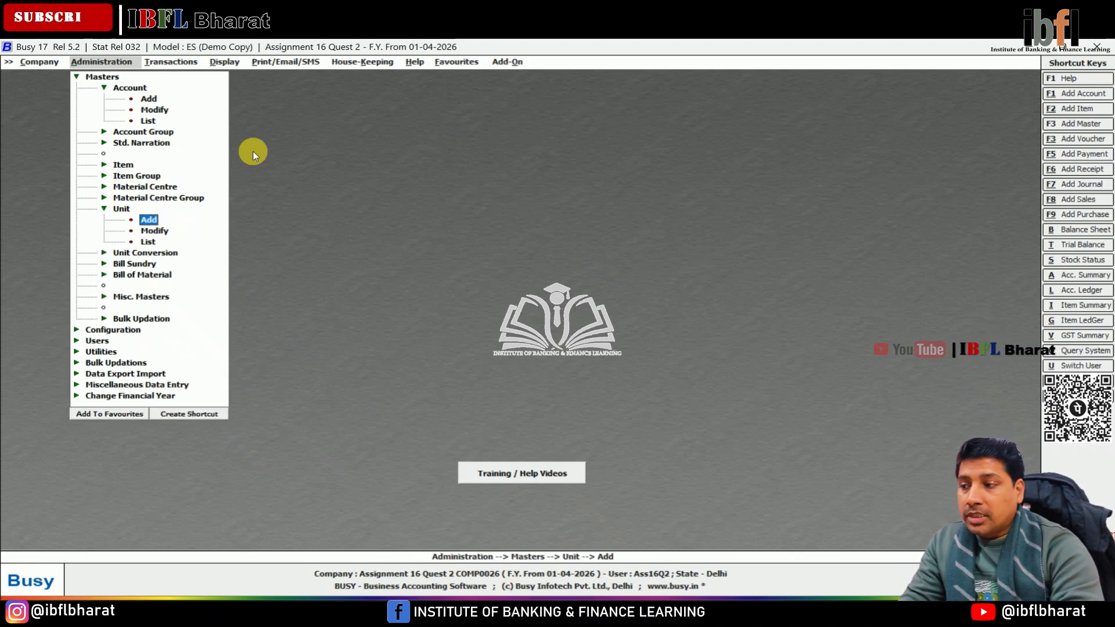
key(Down)
key(Return)
key(Down)
key(Down)
key(Down)
key(Down)
key(Down)
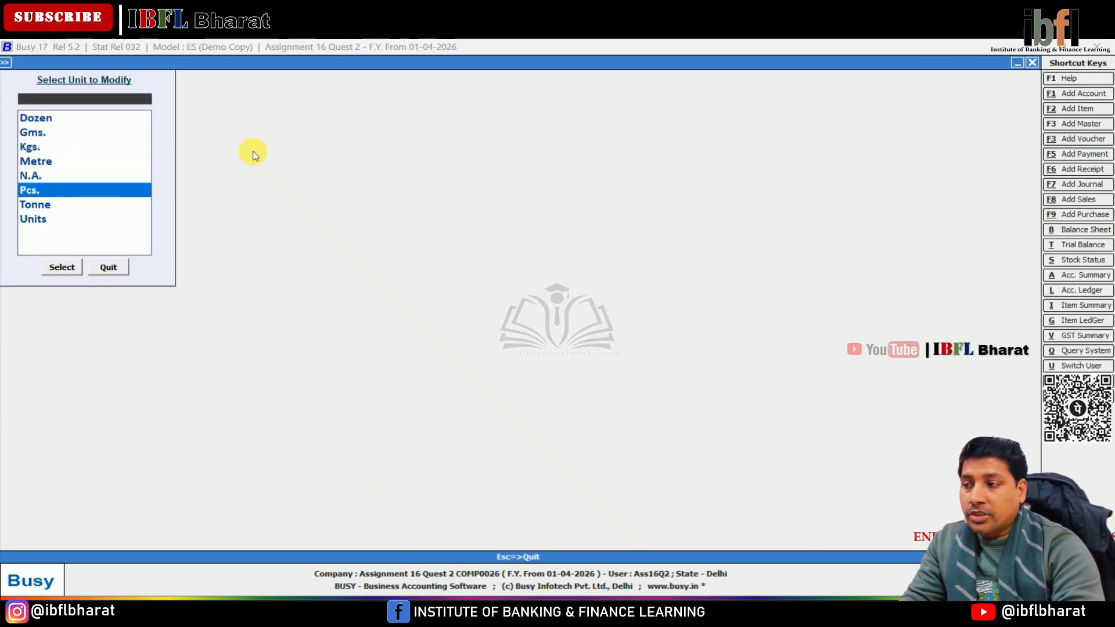
key(Escape)
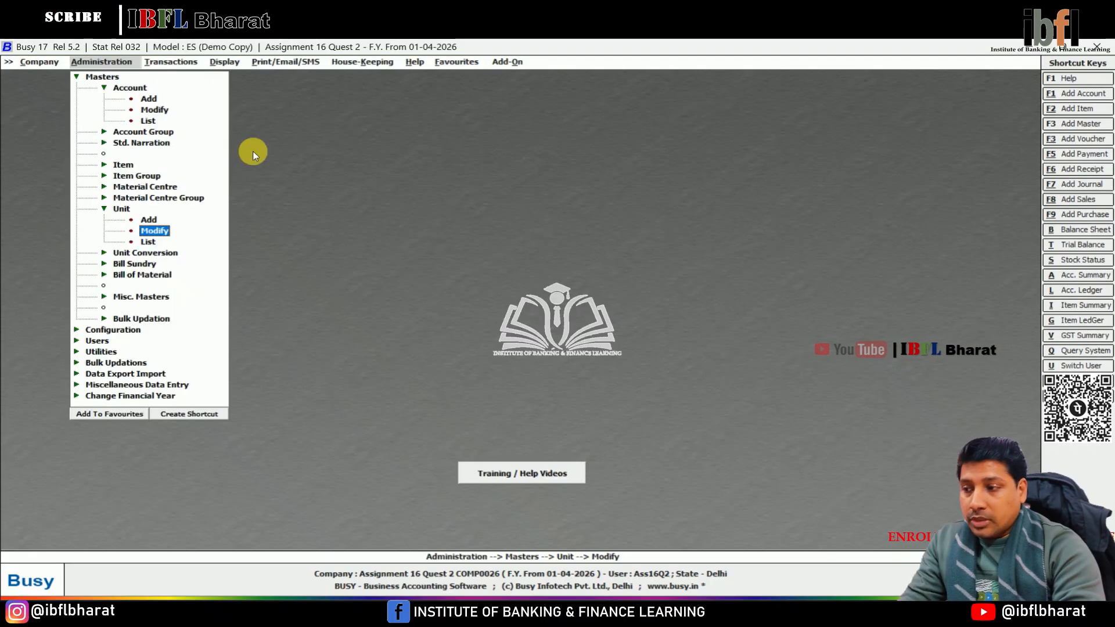
Step: Check the existing material centre groups for one suitable for the godowns
key(Up)
key(Up)
key(Up)
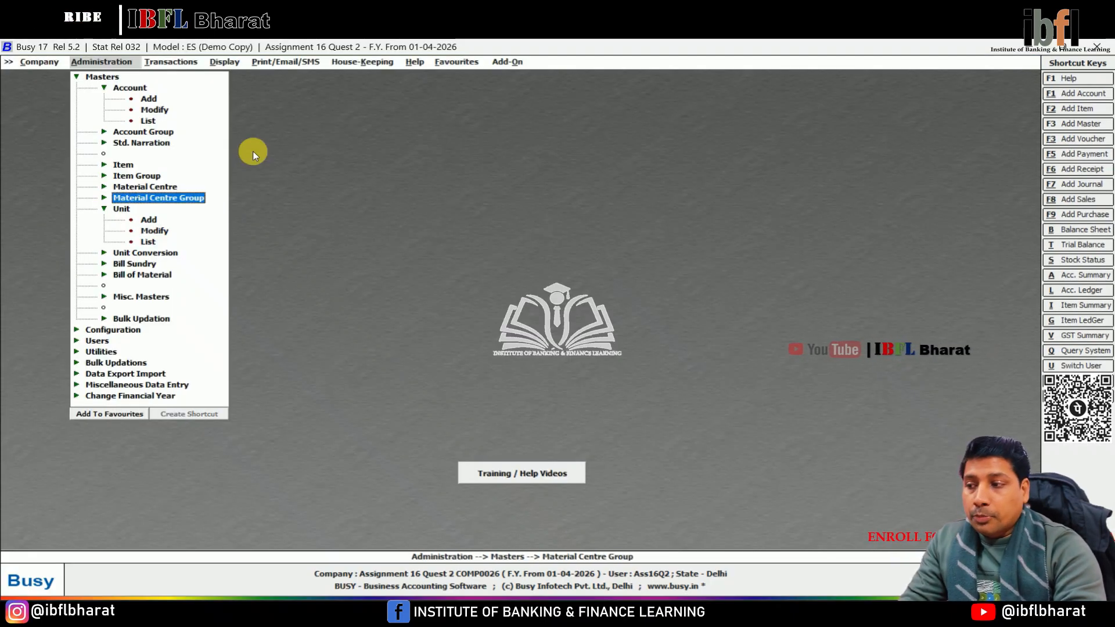
key(Return)
key(Down)
key(Return)
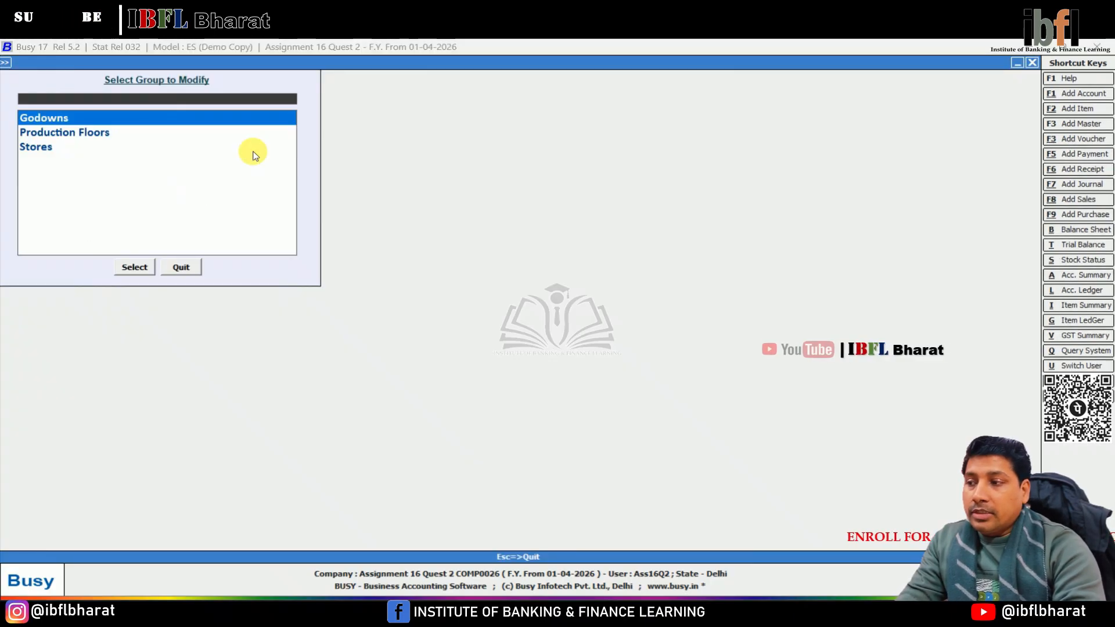
key(Down)
key(Down)
key(Up)
key(Up)
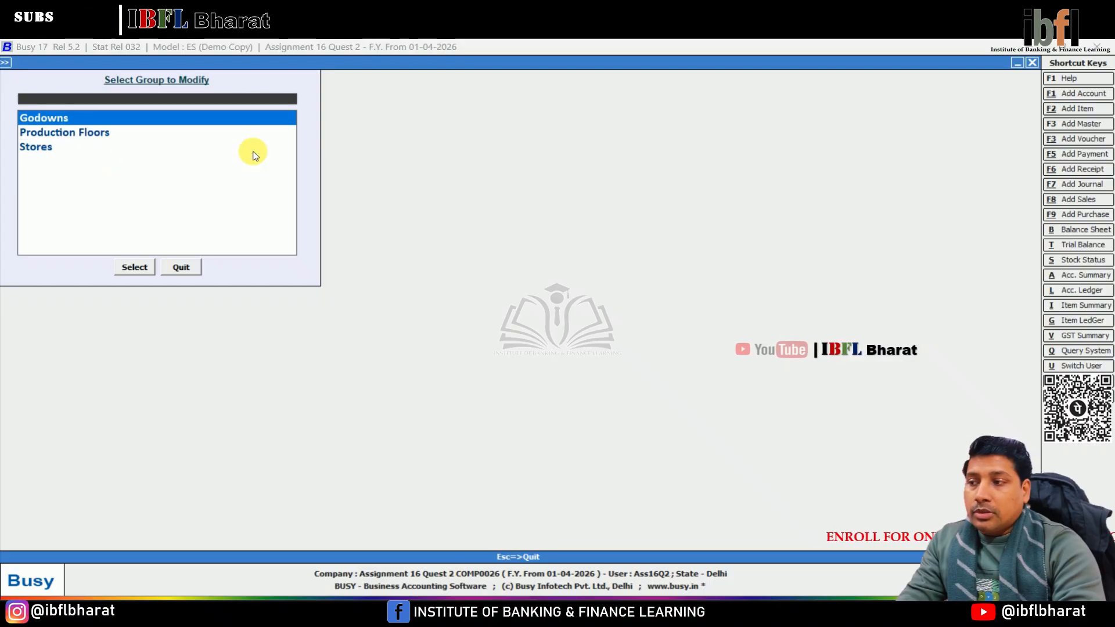
key(Down)
key(Down)
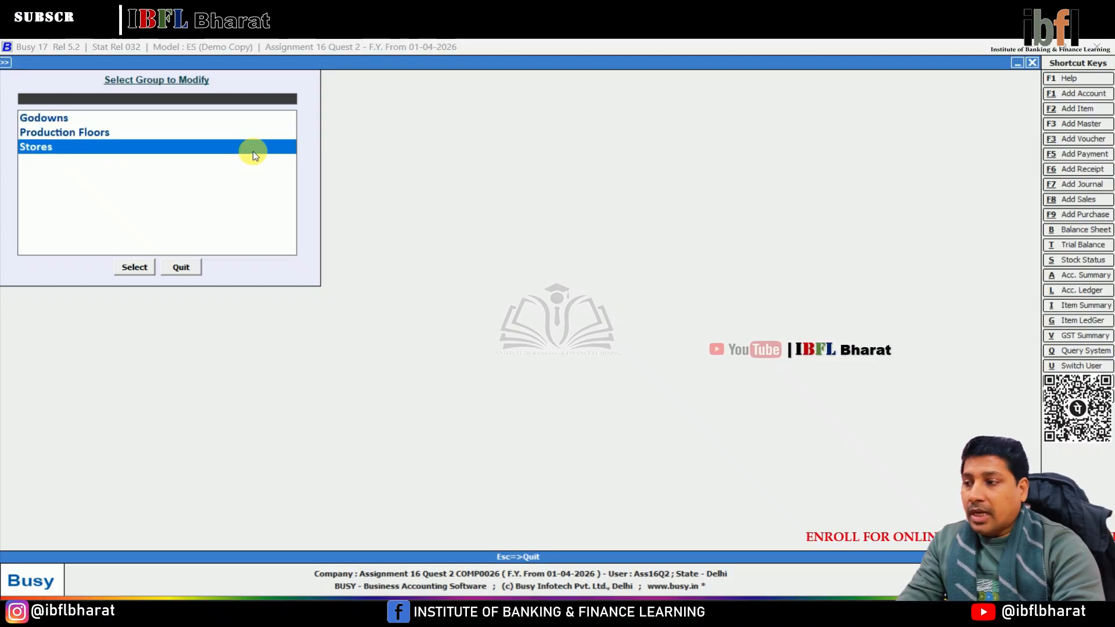
key(Escape)
Step: Create a new material centre master named Rajouri, with Rajouri as its print name
key(Up)
key(Up)
key(Up)
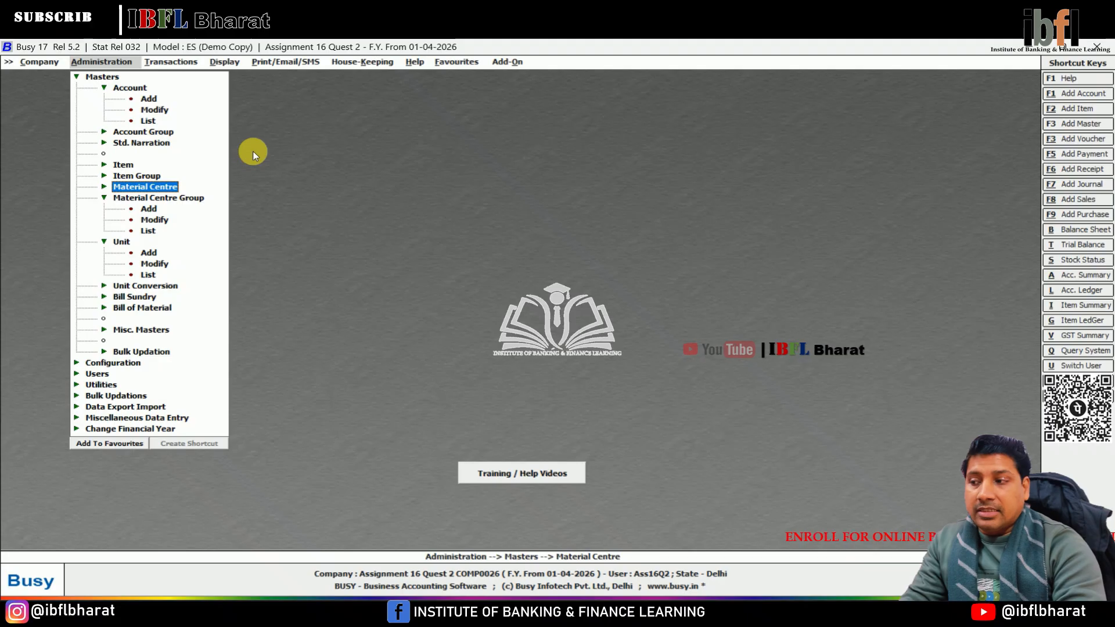
key(Return)
key(Return)
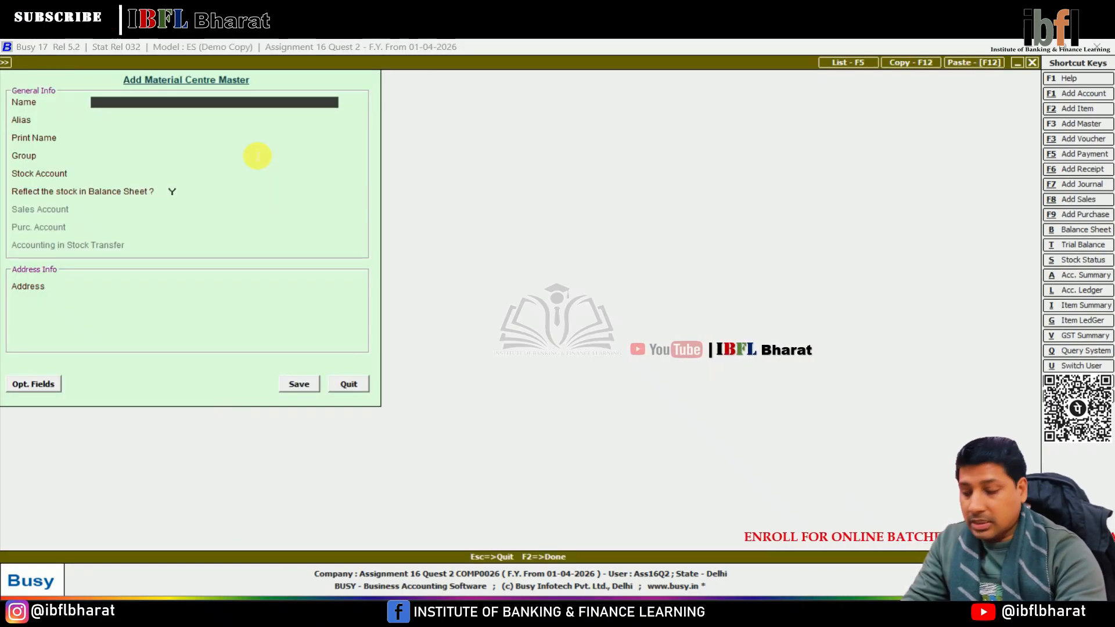
text(Rajouri)
key(Return)
key(Return)
key(Return)
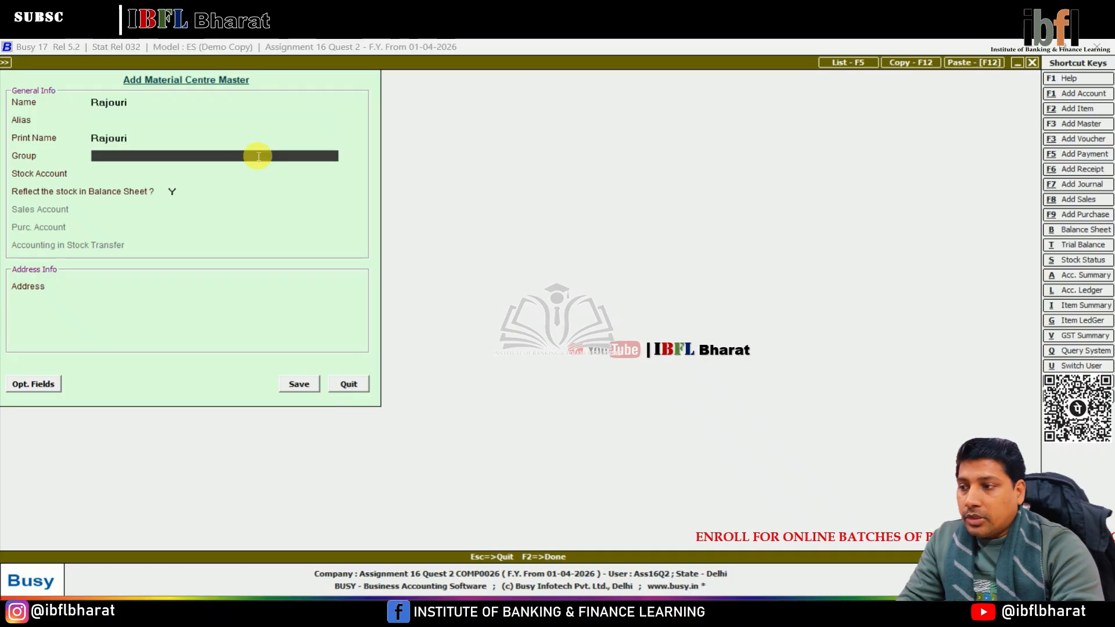
Step: Assign the Rajouri material centre to the Godowns group with Stock as its stock account, reflecting its stock in the balance sheet
key(Down)
key(Down)
key(Up)
key(Up)
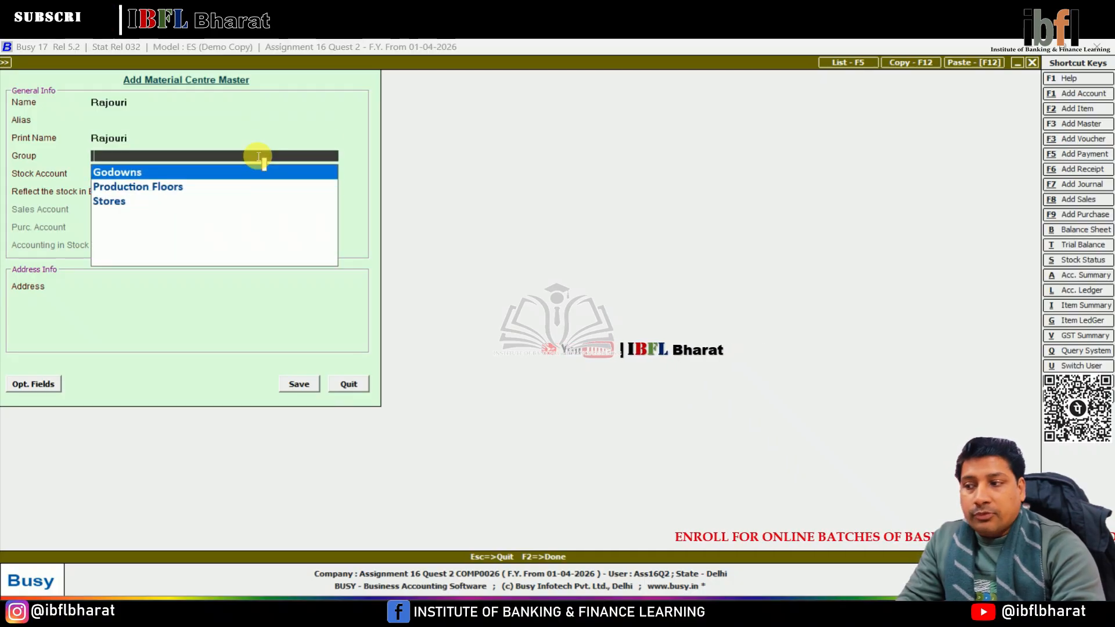
key(Return)
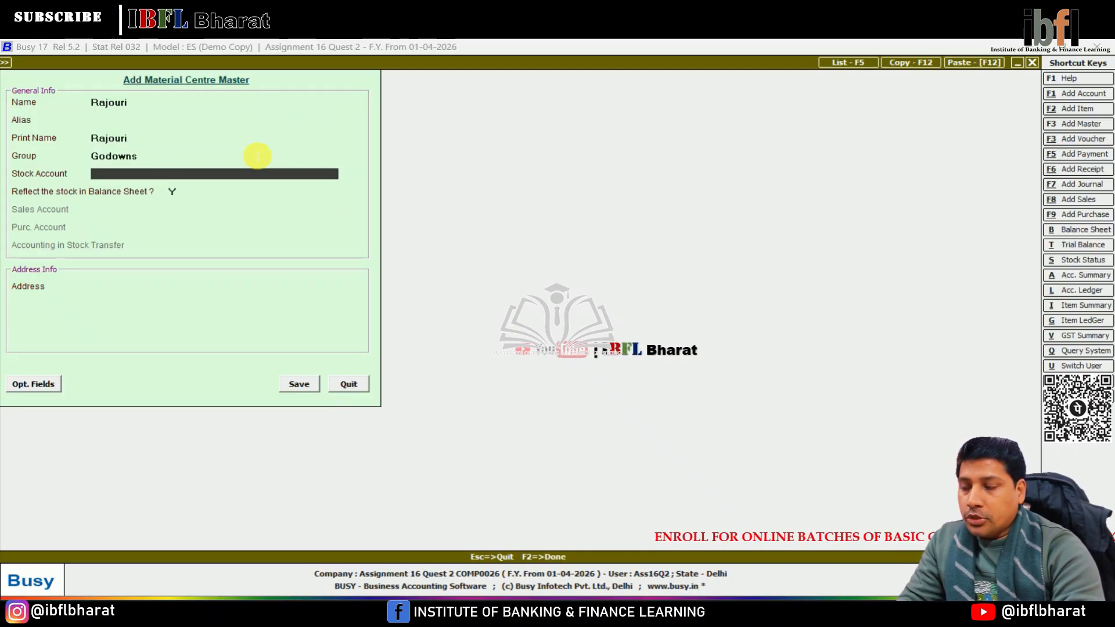
key(Return)
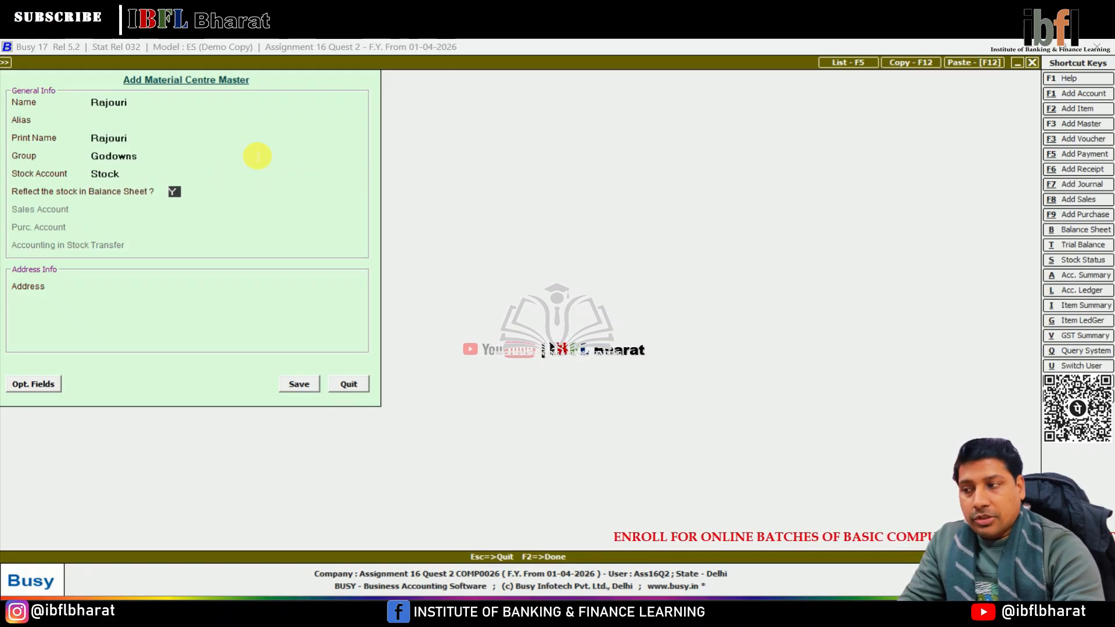
key(Return)
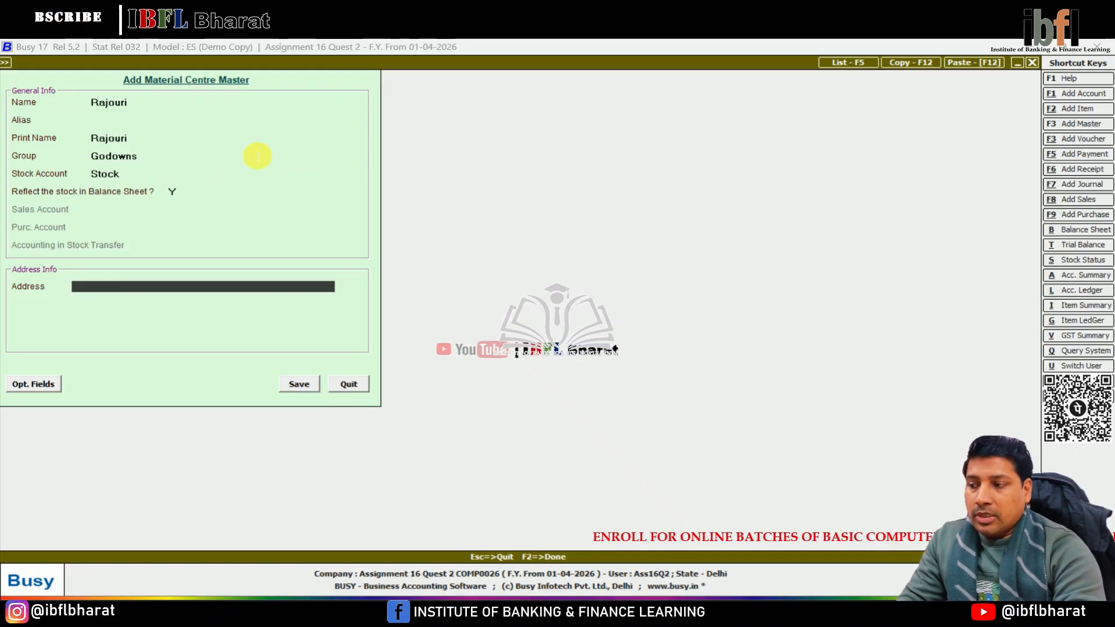
click(40, 384)
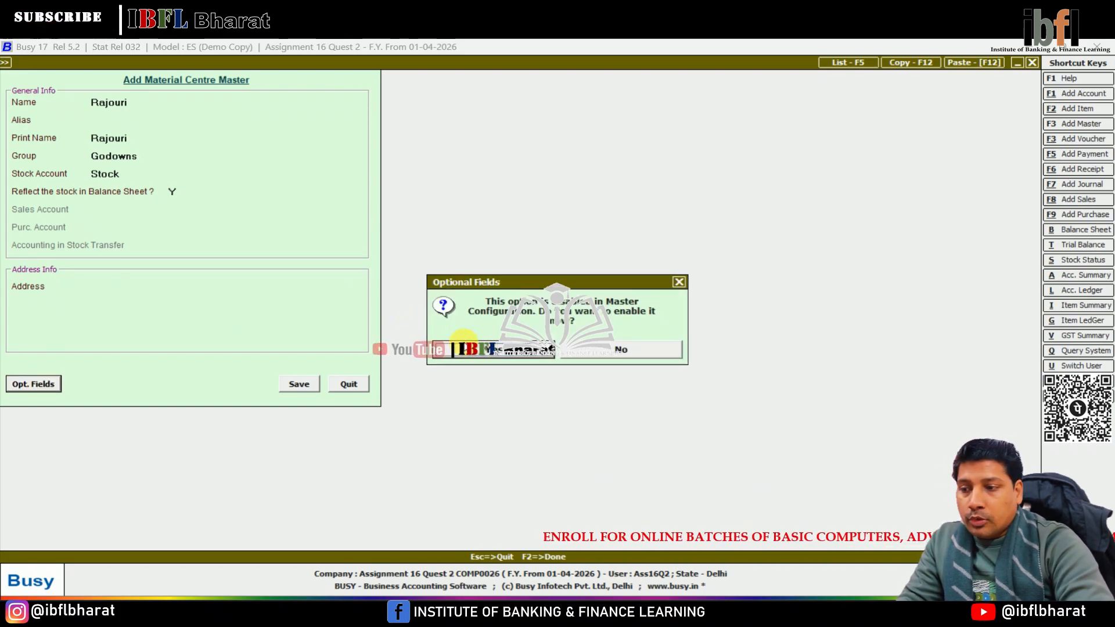
click(470, 345)
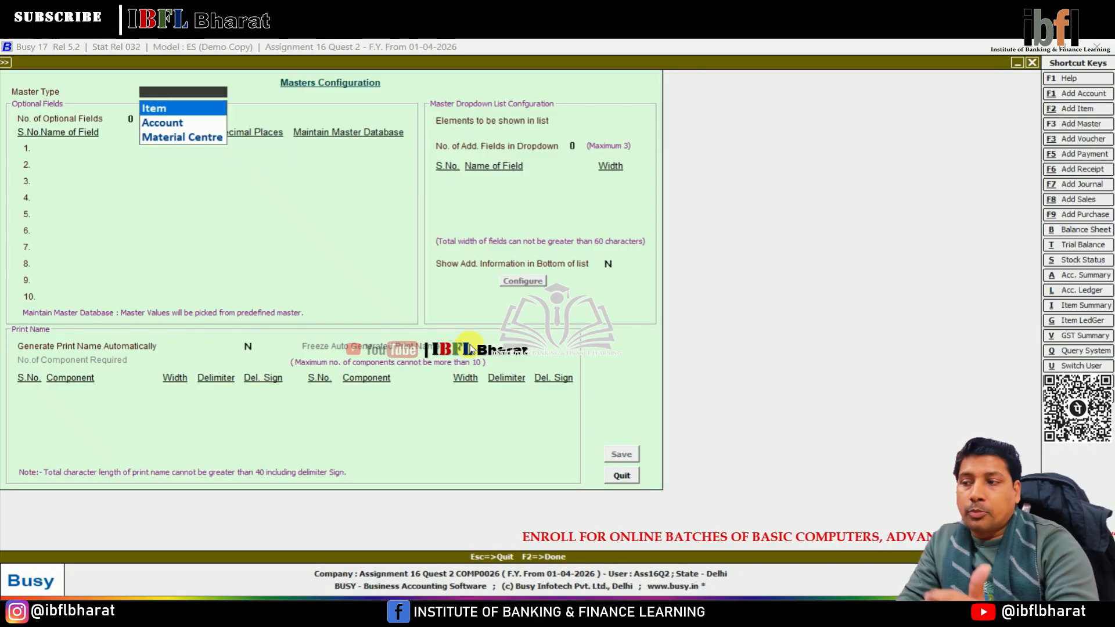
key(Down)
key(Down)
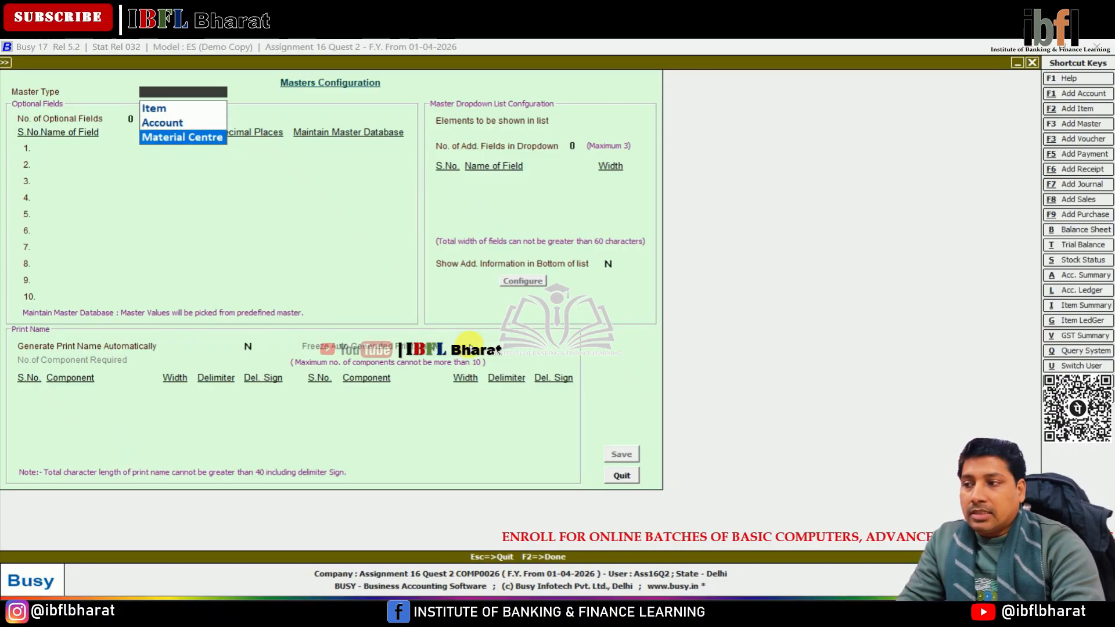
key(Up)
key(Up)
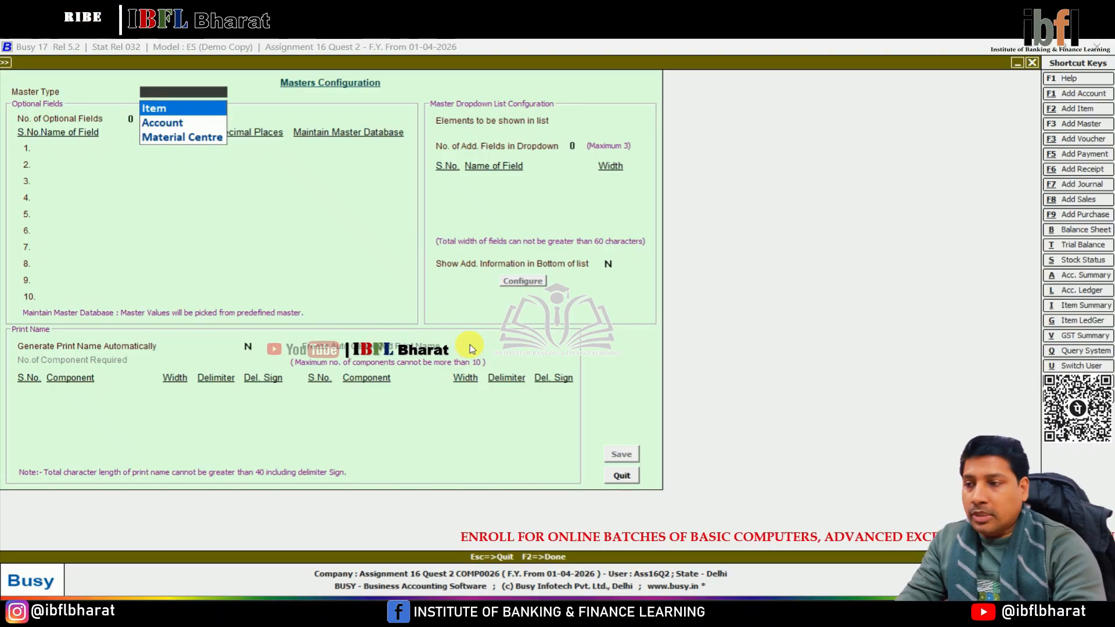
key(Return)
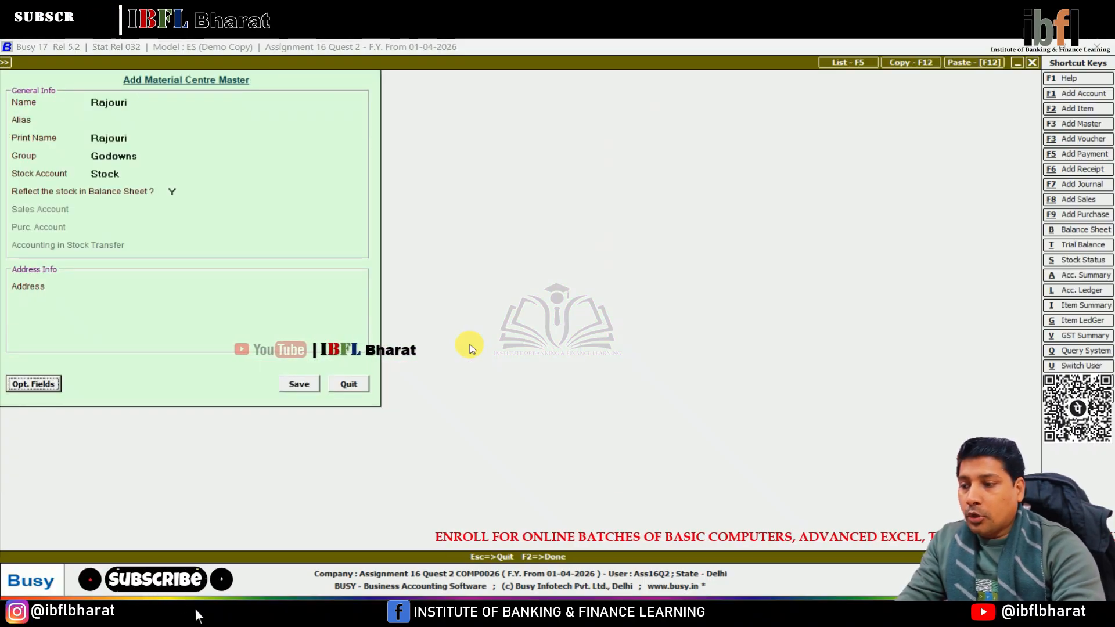
Step: Save the Rajouri material centre, and add and save another named South Ex in the Godowns group with stock account Stock
click(298, 384)
text(S)
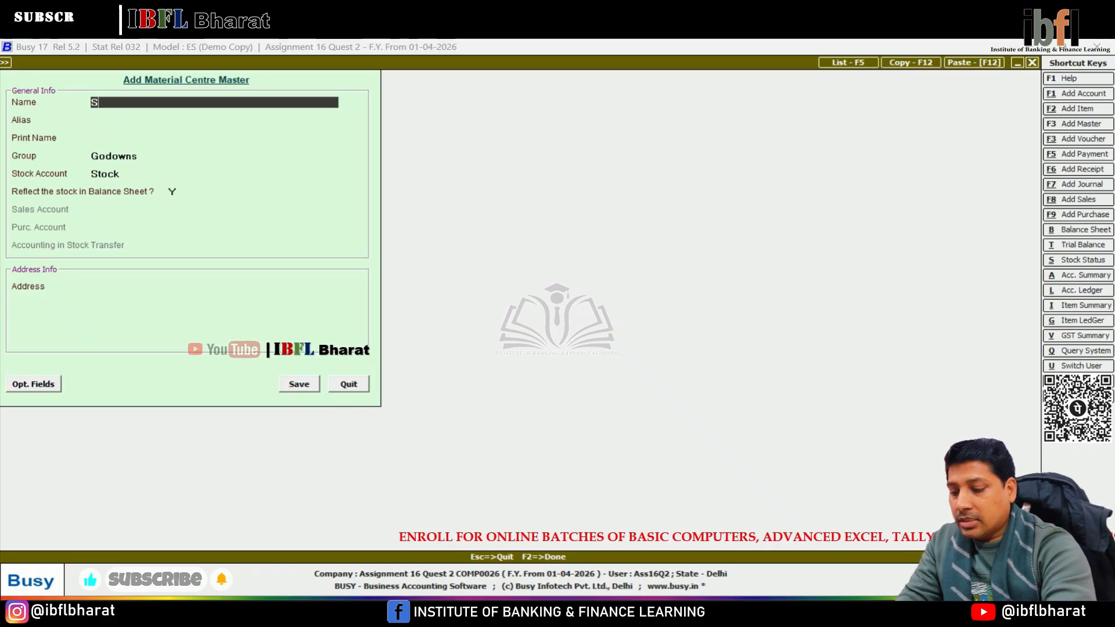
text(outh Ex)
key(Return)
key(Return)
key(Return)
key(Return)
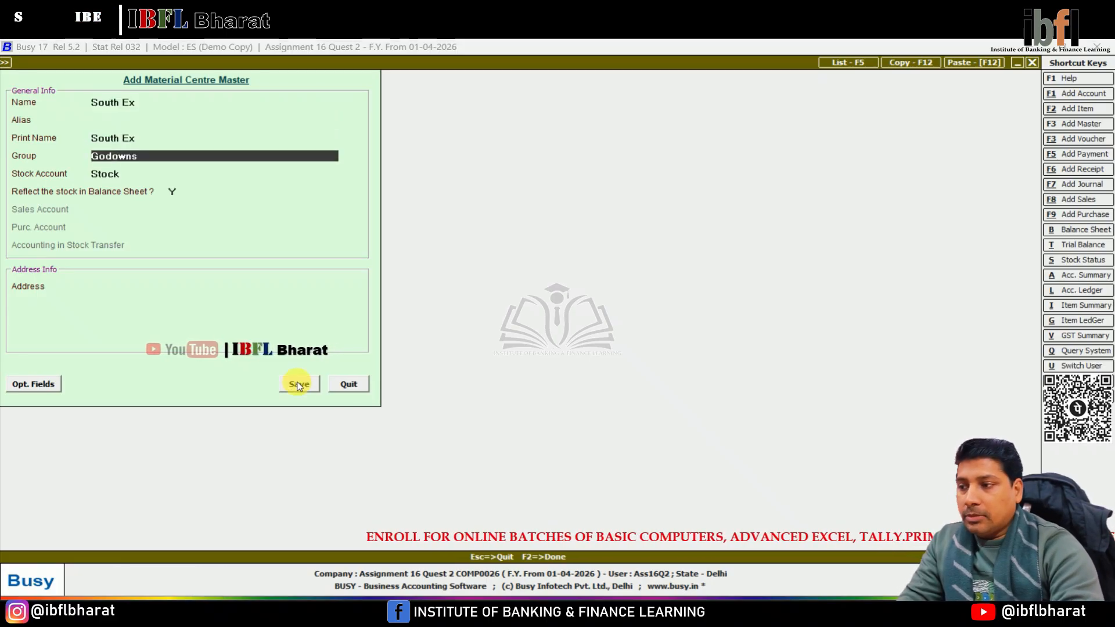
key(Return)
key(Return)
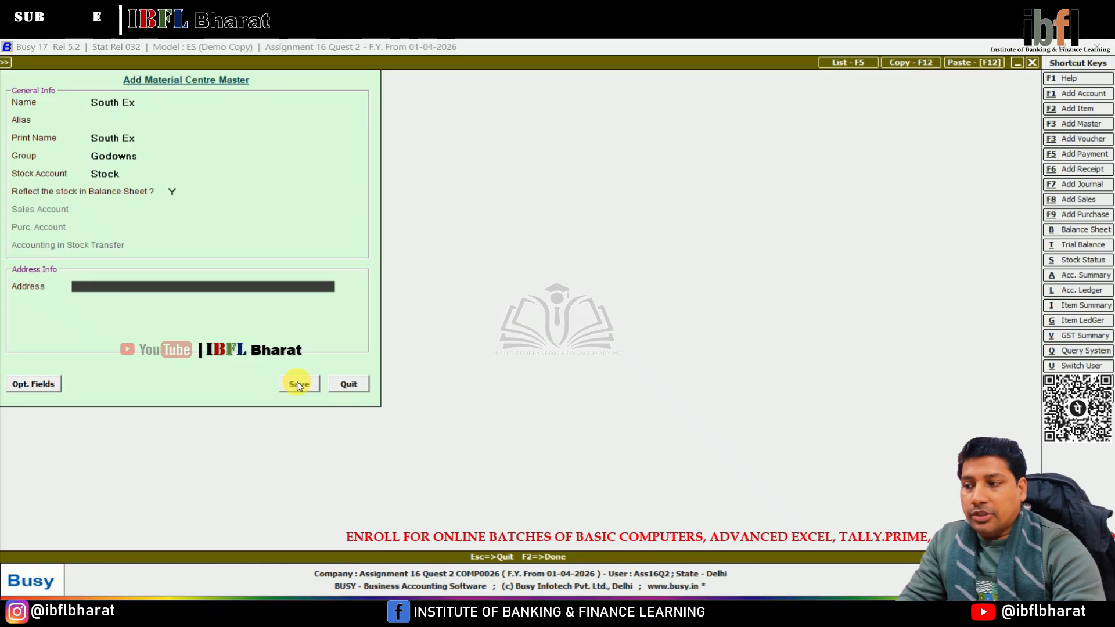
key(Return)
key(Return)
key(Return)
click(299, 385)
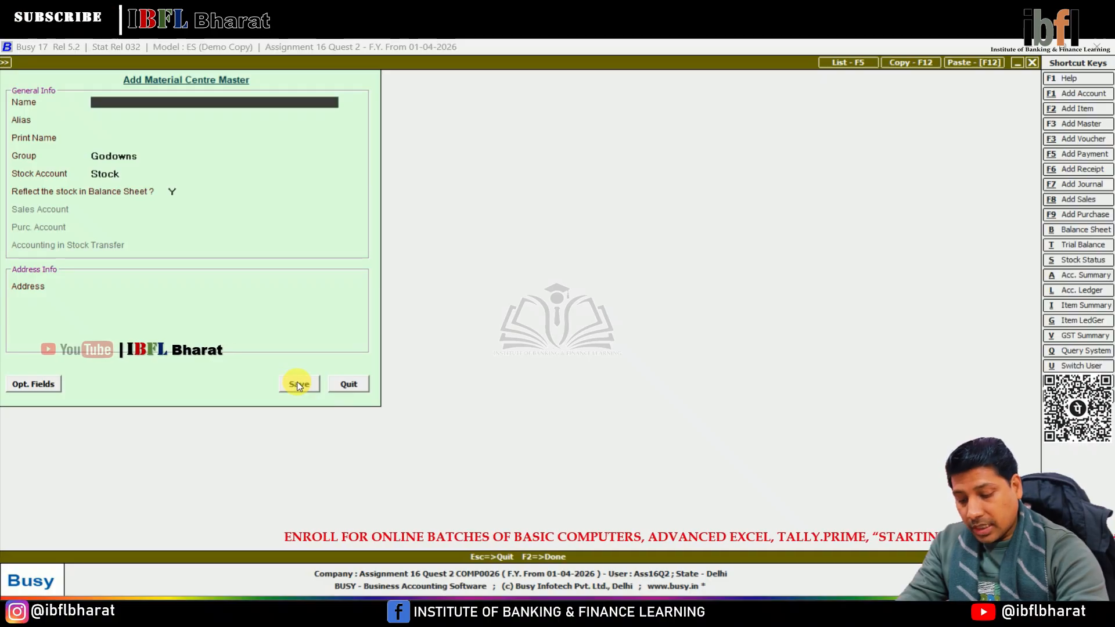
key(Escape)
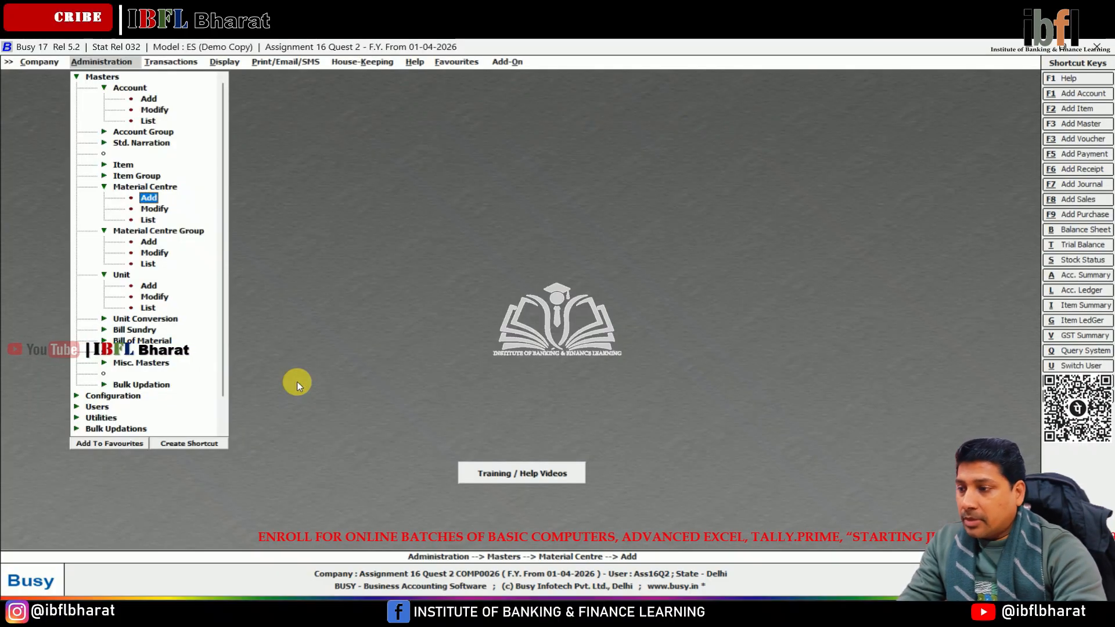
Step: Check the existing item groups
key(Up)
key(Up)
key(Return)
key(Down)
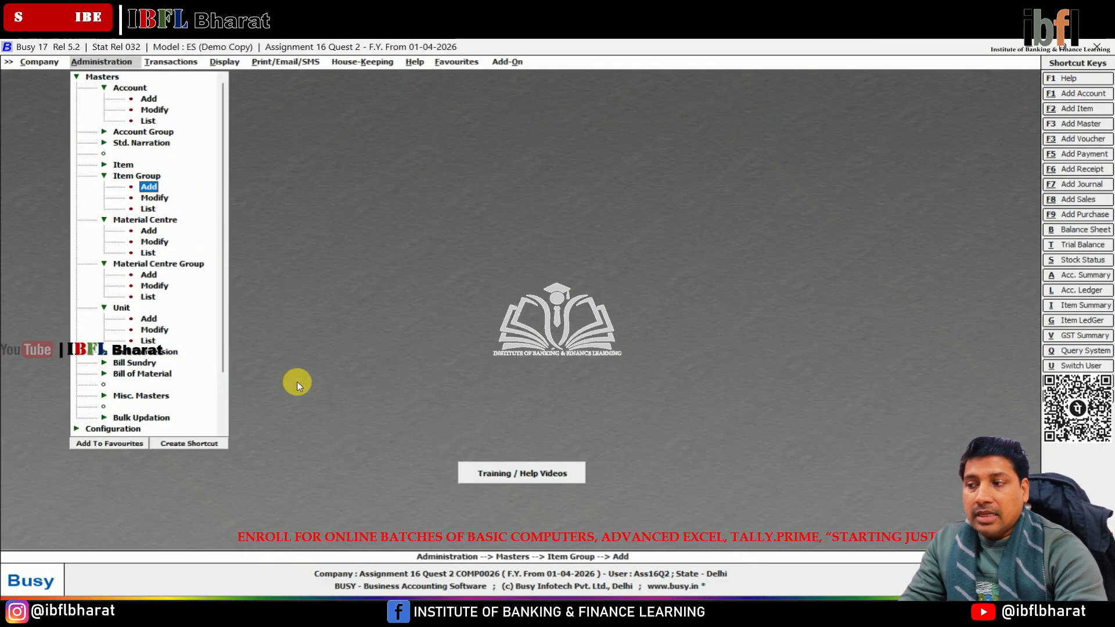
key(Return)
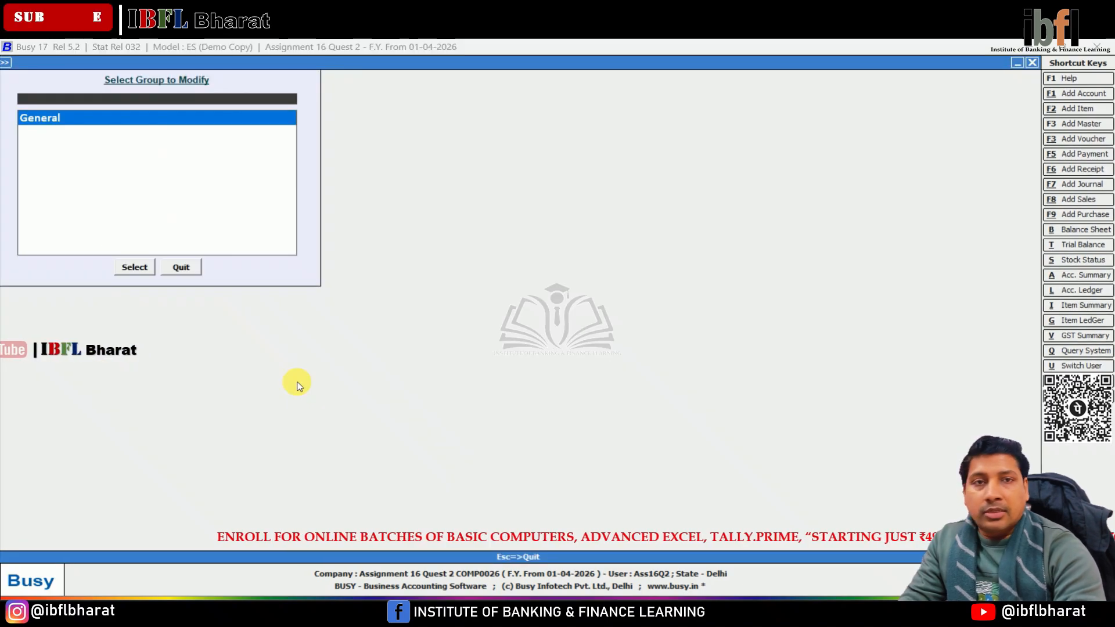
key(Escape)
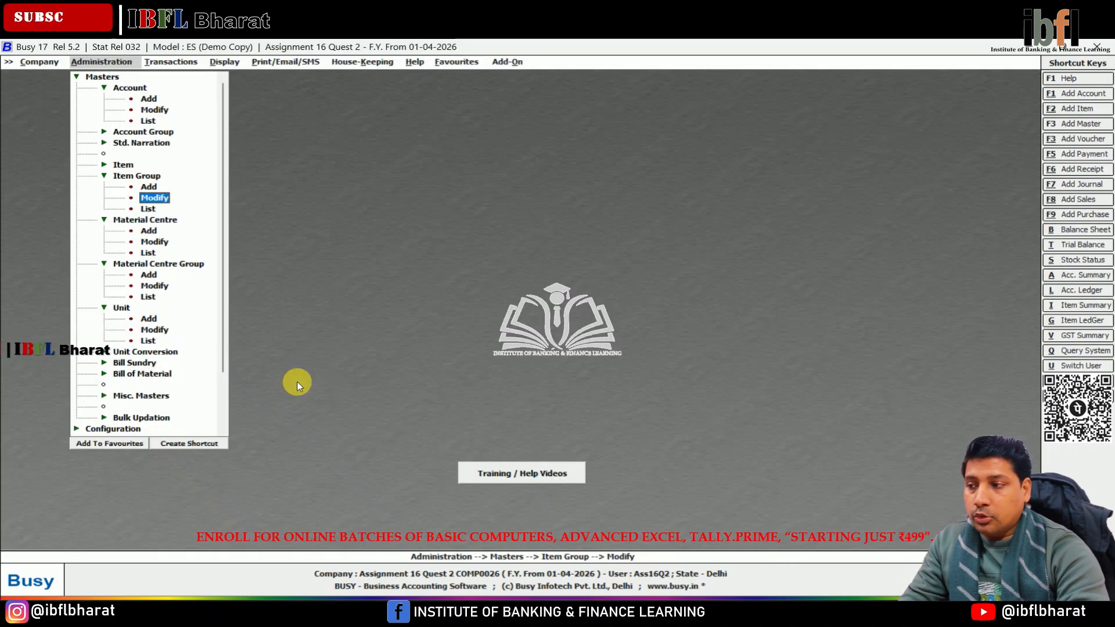
Step: Add an item group master named Adidas as a primary group and save it
key(Up)
key(Return)
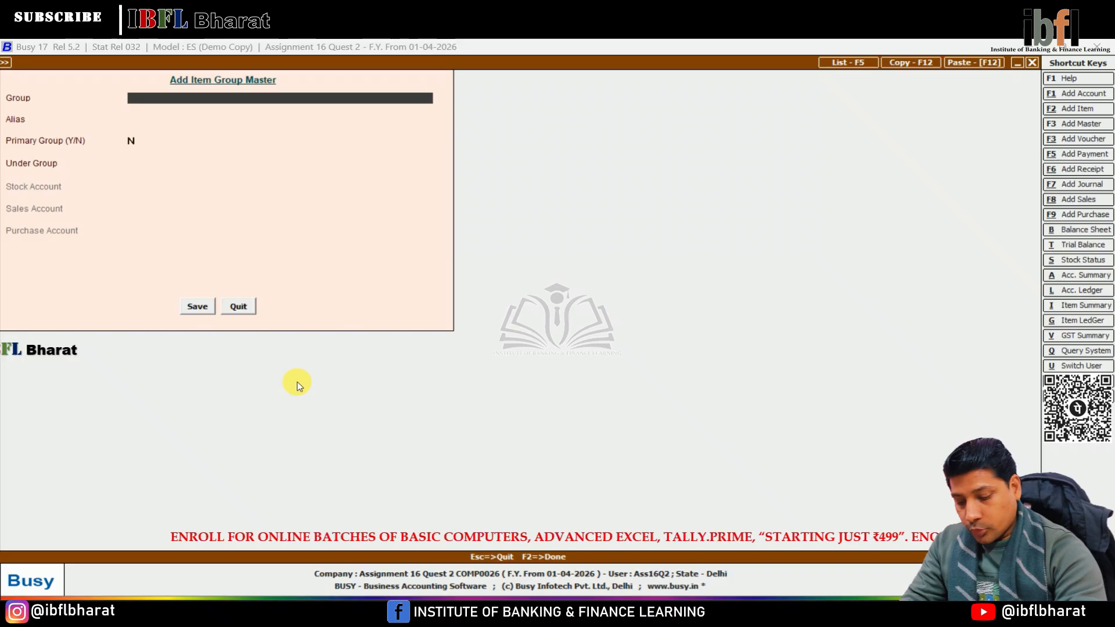
text(Adidas)
key(Return)
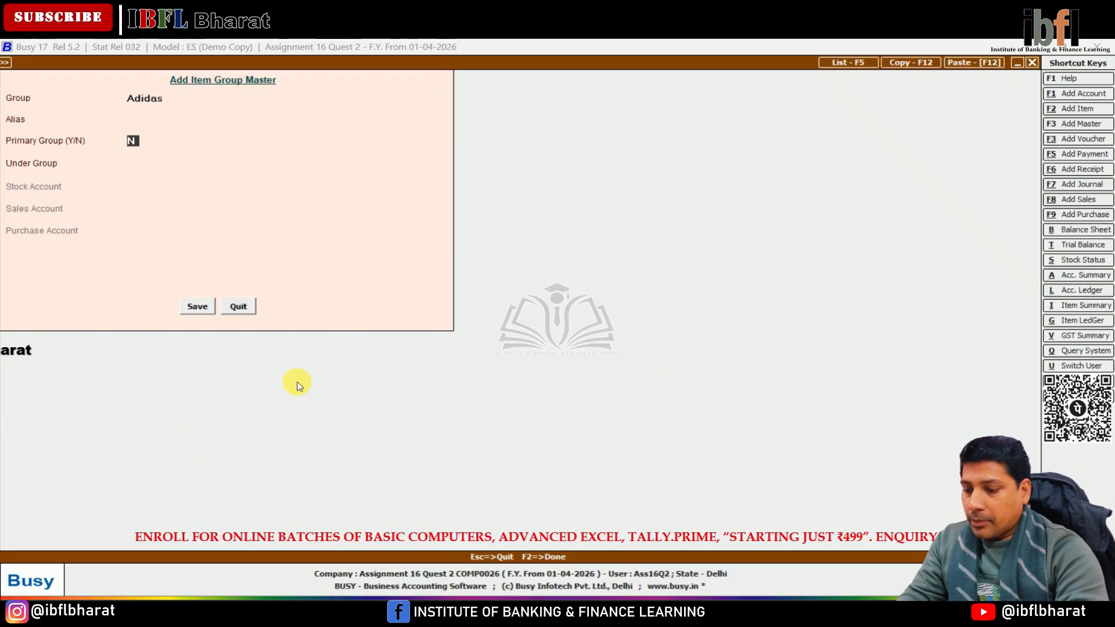
key(Return)
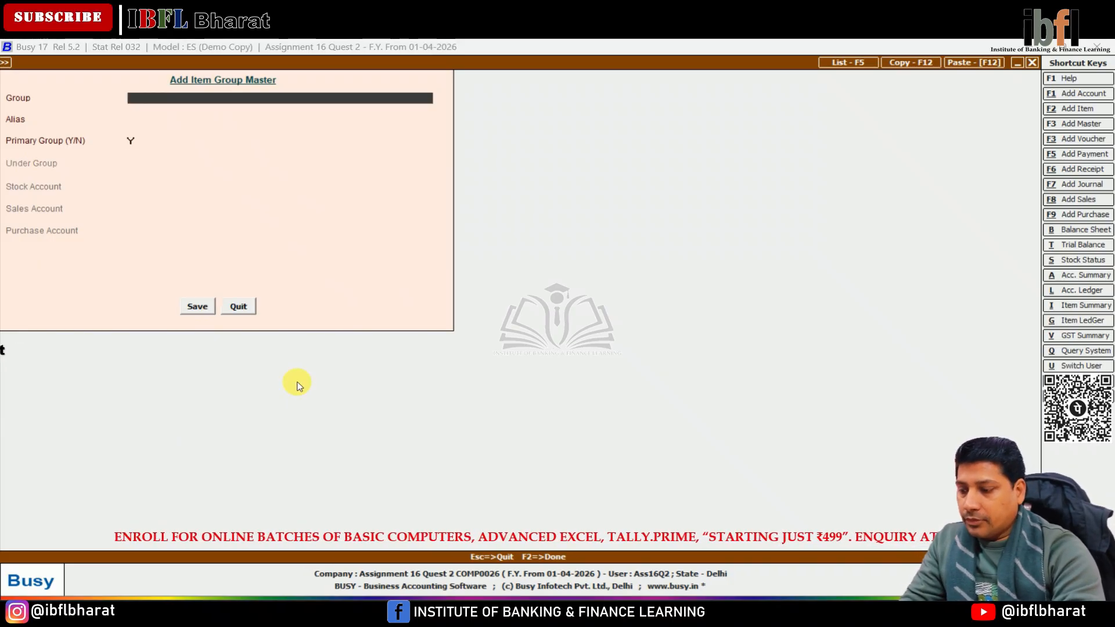
Step: Add an item group master named Woodland as a primary group and save it
text(dlan)
key(Return)
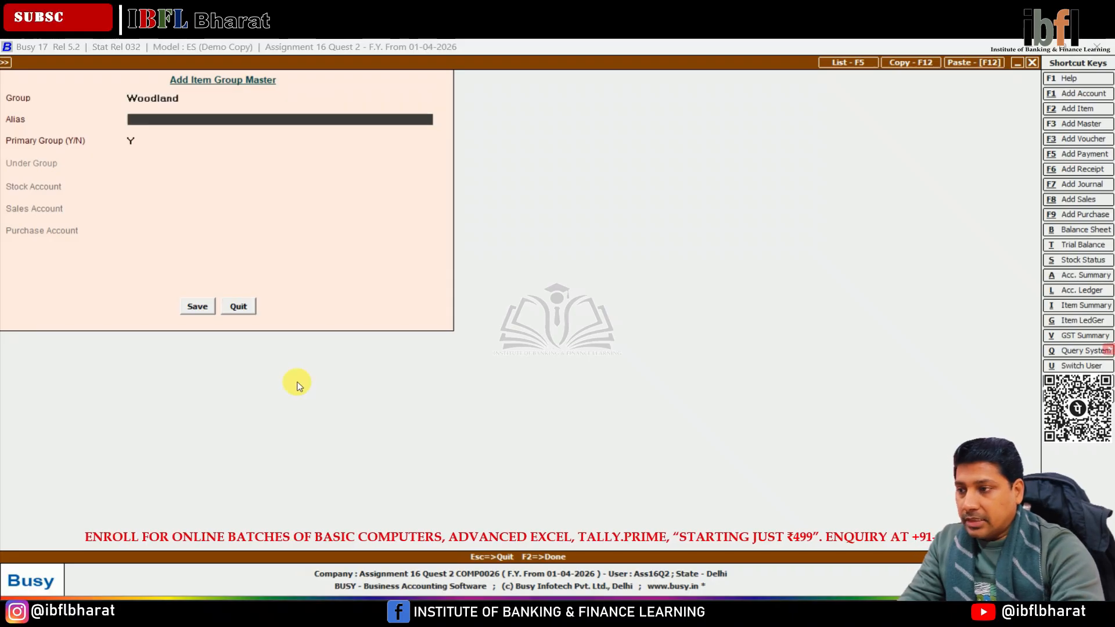
key(Return)
key(Return)
key(Escape)
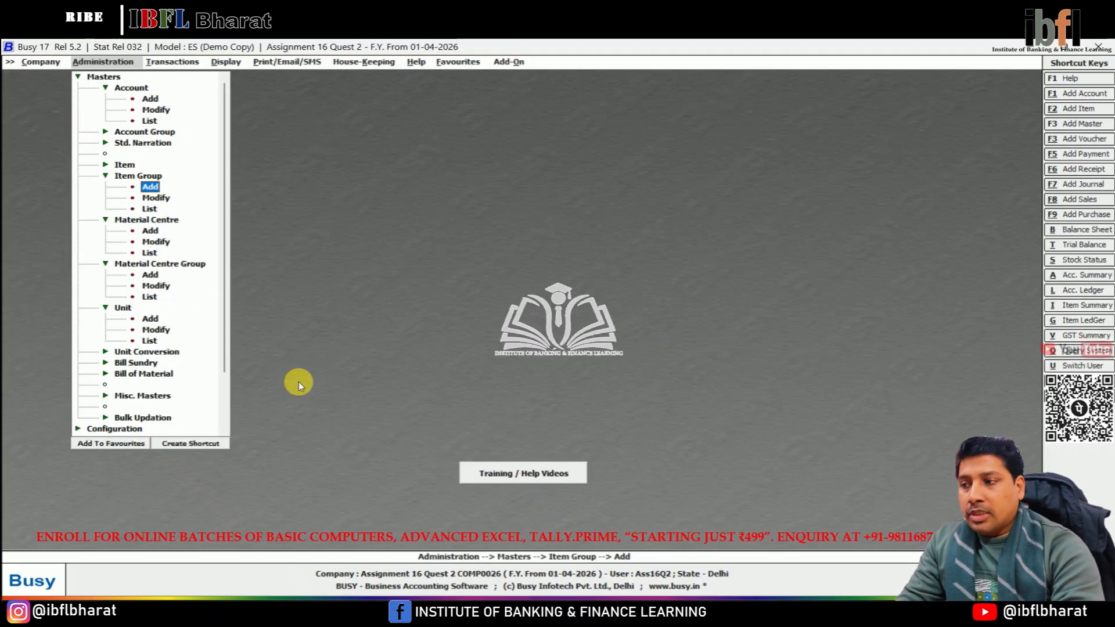
Step: Create a new item master named Shirt, with Shirt as its print name
key(Up)
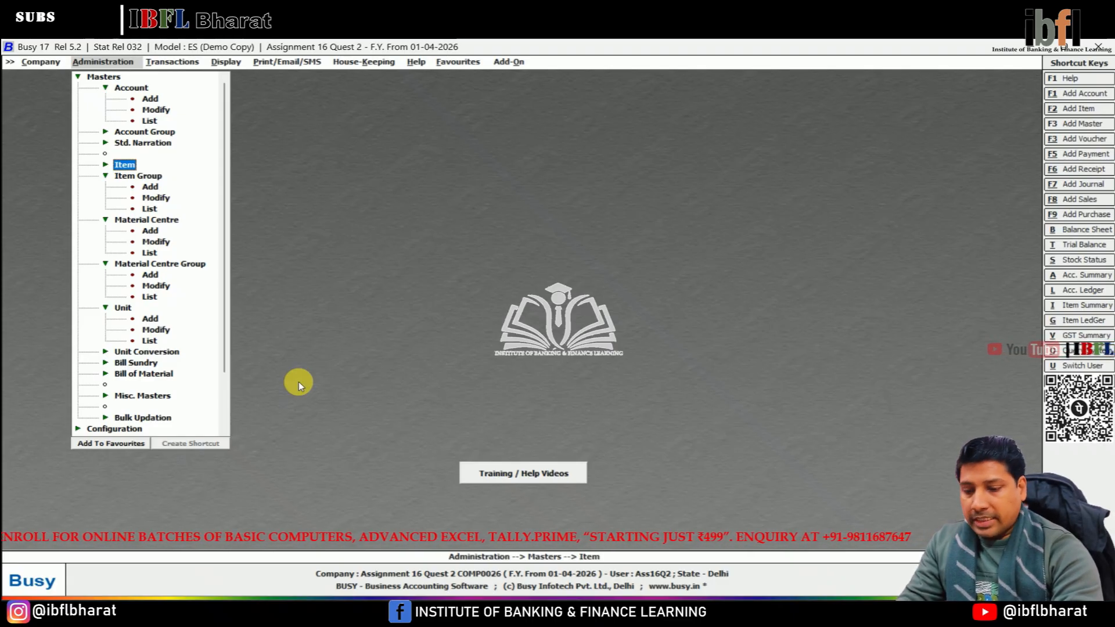
key(Return)
key(Down)
key(Return)
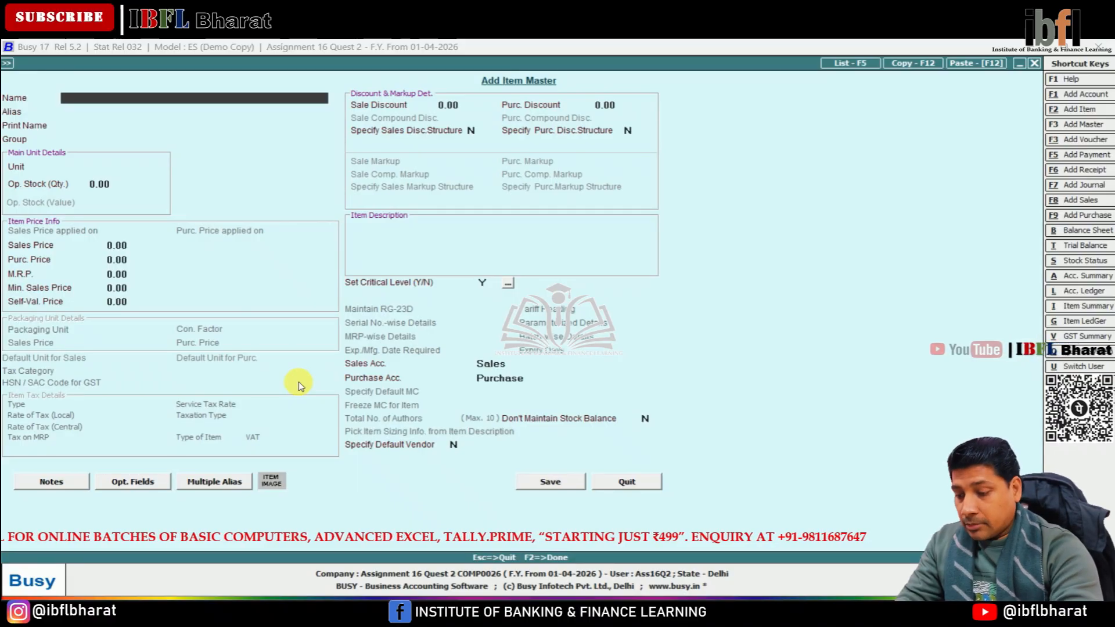
text(Shirt)
key(Return)
key(Return)
key(Return)
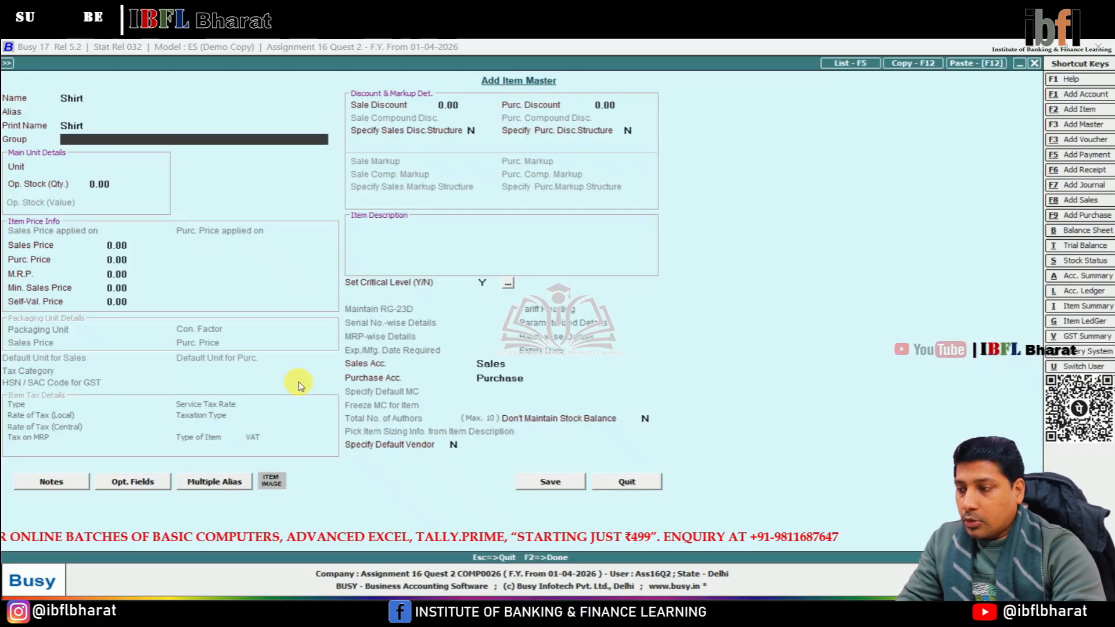
Step: Assign the Shirt item to the Adidas group with Pcs. as its unit and save the item master
key(Up)
key(Up)
key(Up)
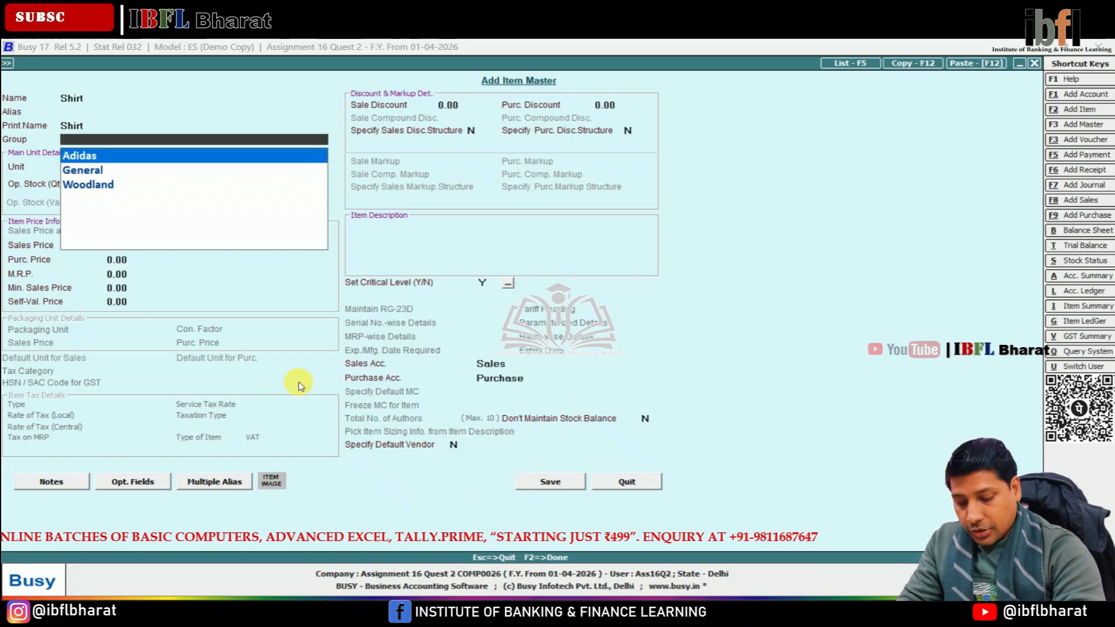
key(Return)
key(Return)
key(Return)
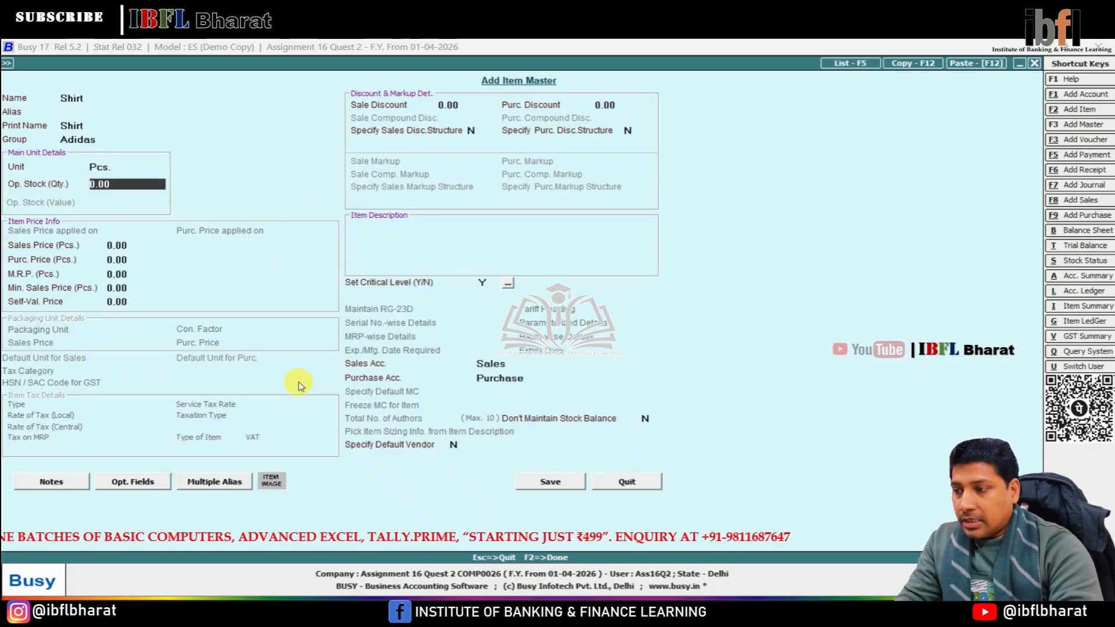
key(F2)
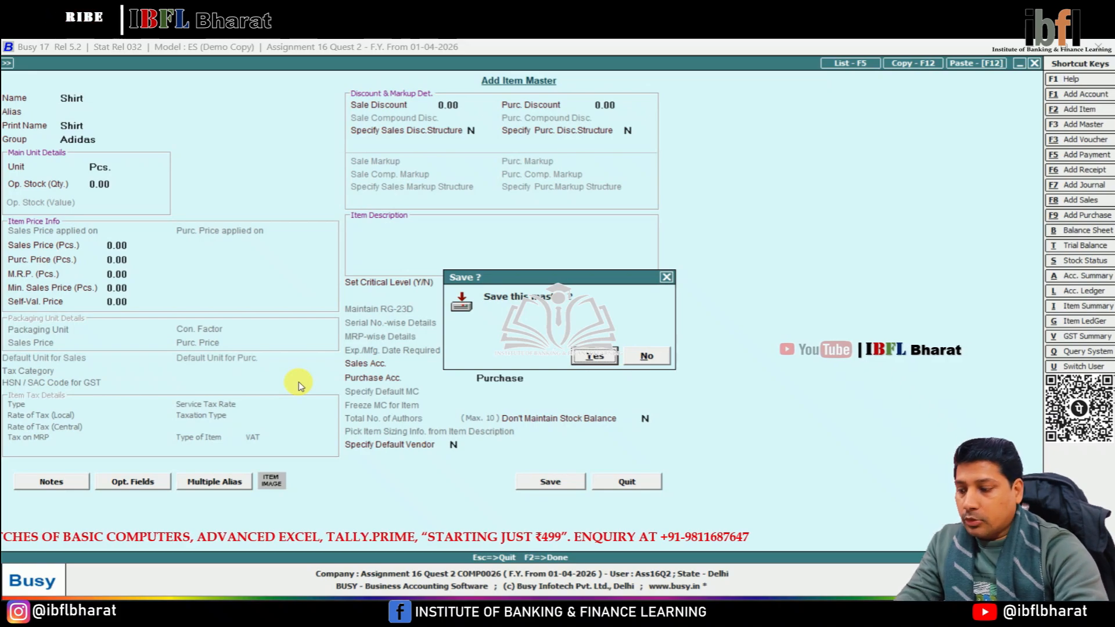
key(n)
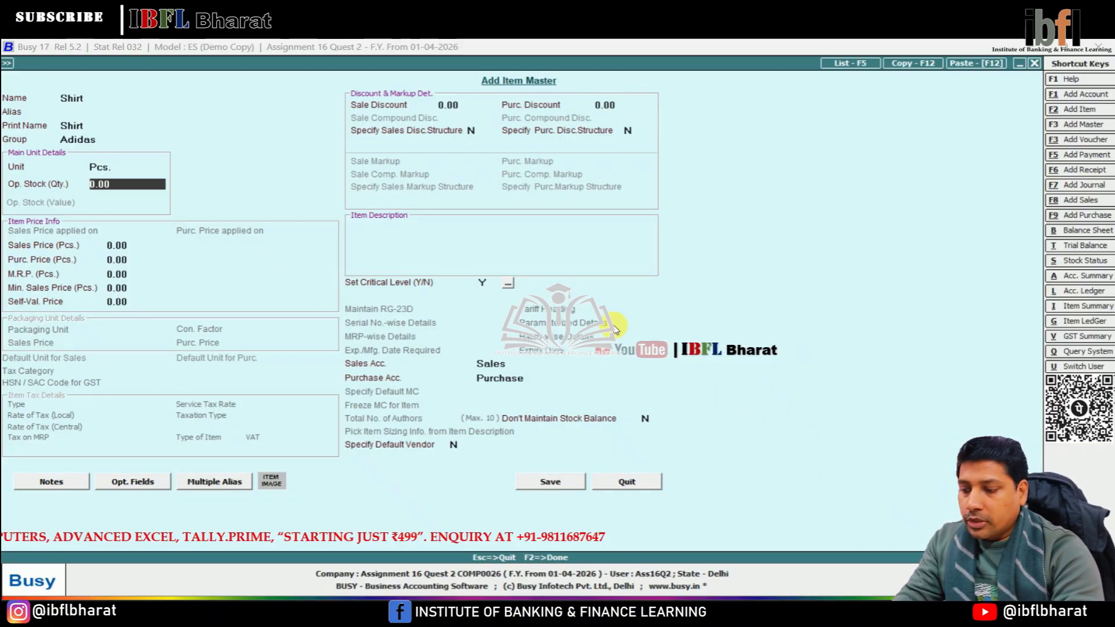
key(F2)
key(Return)
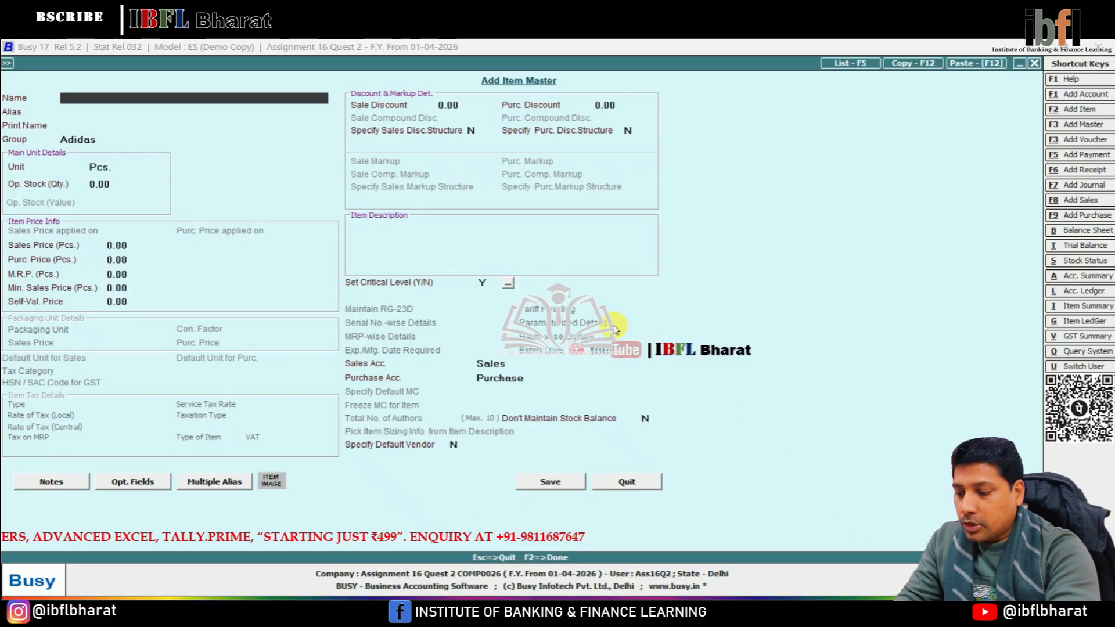
Step: Add an item master named Trousers in the Adidas group with unit Pcs. and save it
text(Trousers)
key(Return)
key(Return)
key(Return)
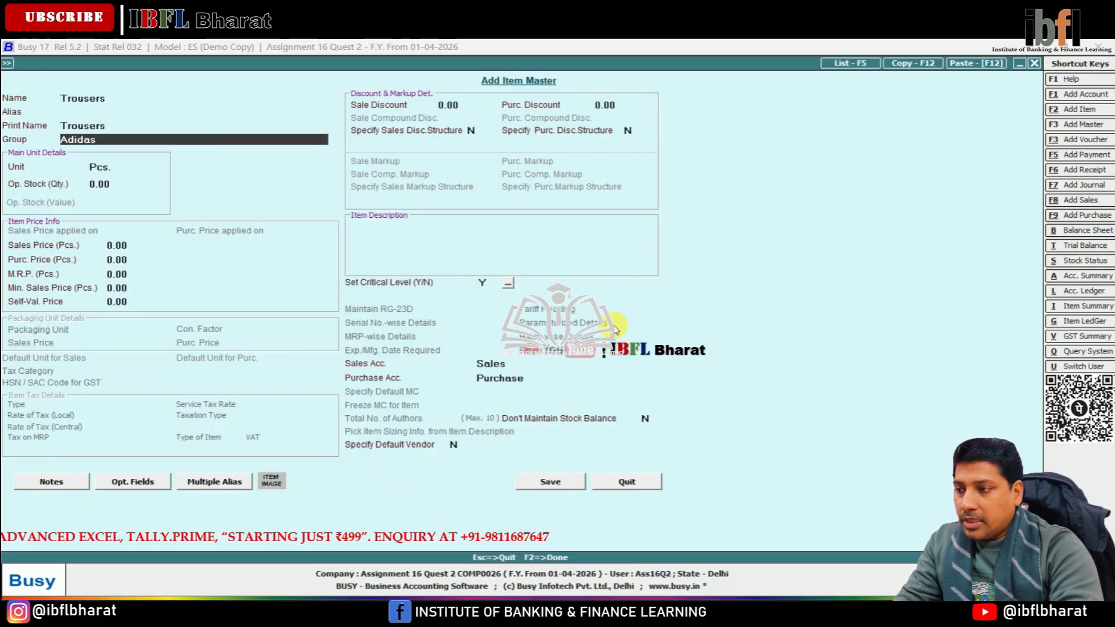
key(Return)
key(Return)
key(F2)
key(Return)
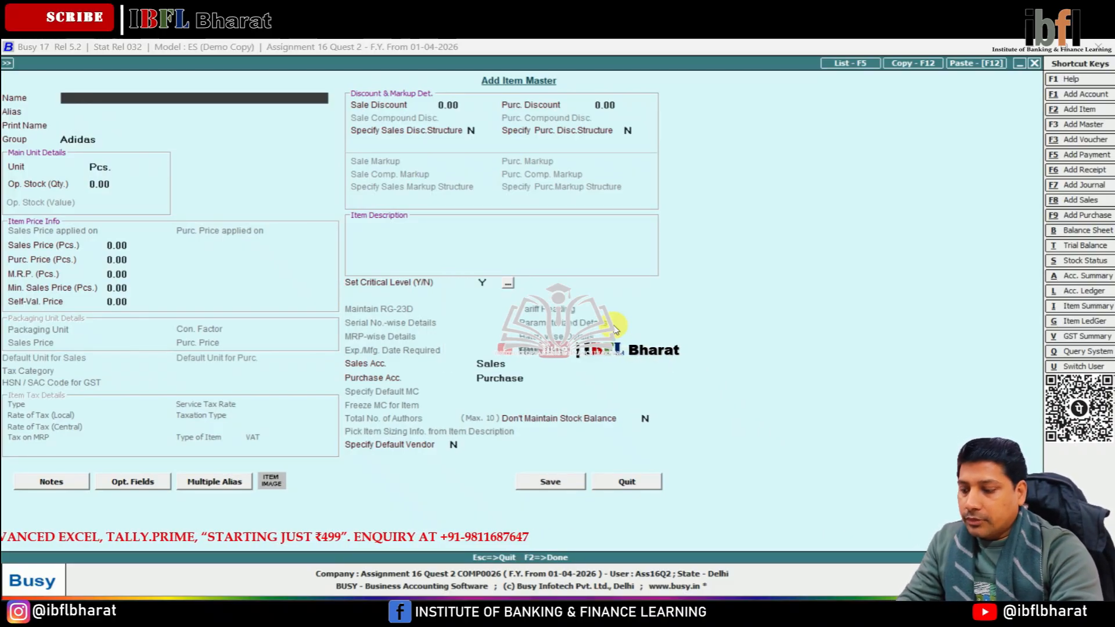
Step: Add an item master named Jeans in the Woodland group with unit Pcs. and save it
text(Je)
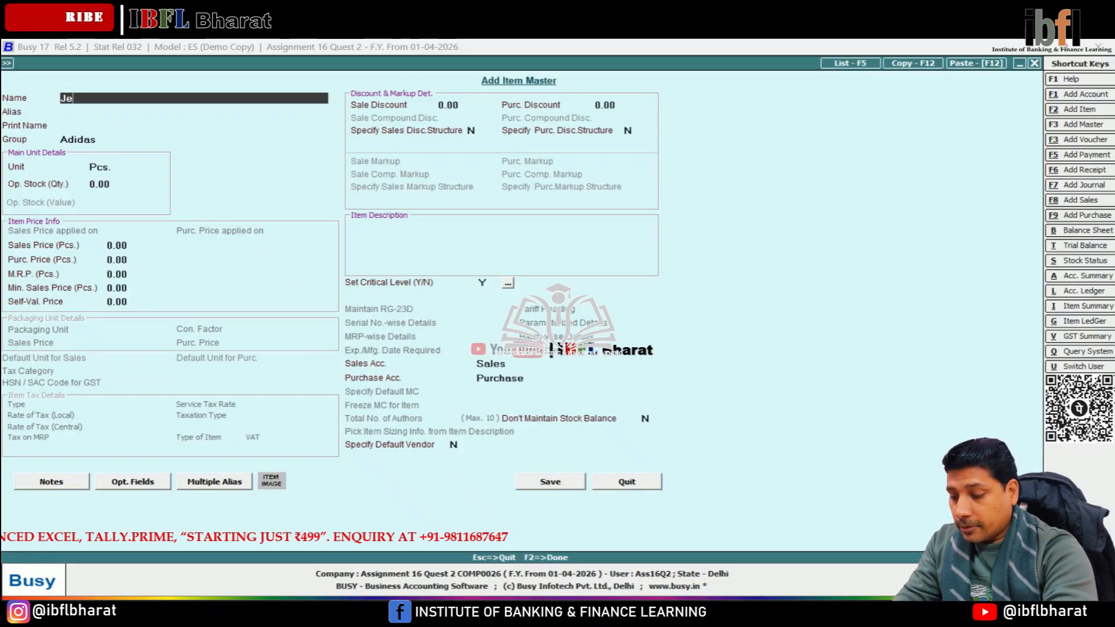
text(ans)
key(Return)
key(Return)
key(Return)
text(W)
key(Return)
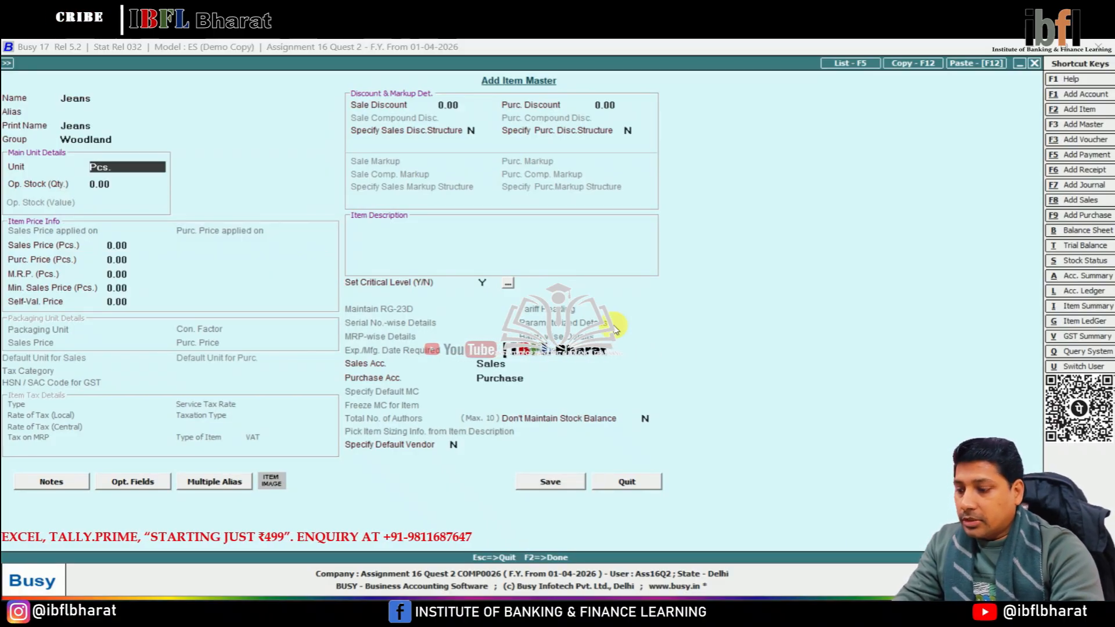
key(F2)
key(Return)
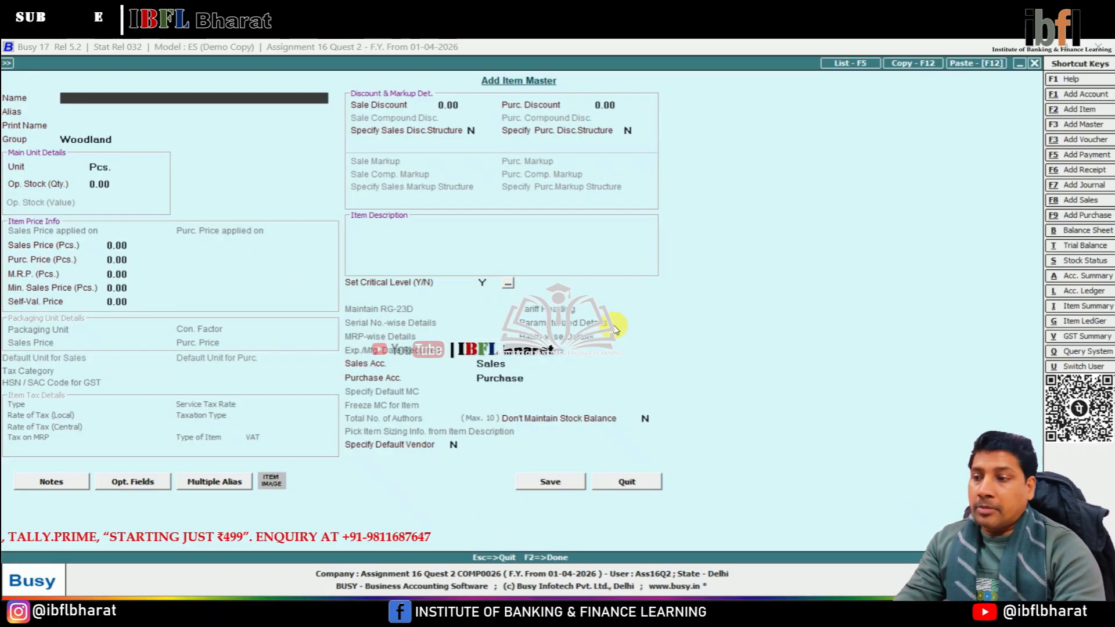
Step: Start a new purchase voucher in the Main series dated 02-04-2026, with voucher number 1 and Viraj Garments as the party
key(Escape)
key(Right)
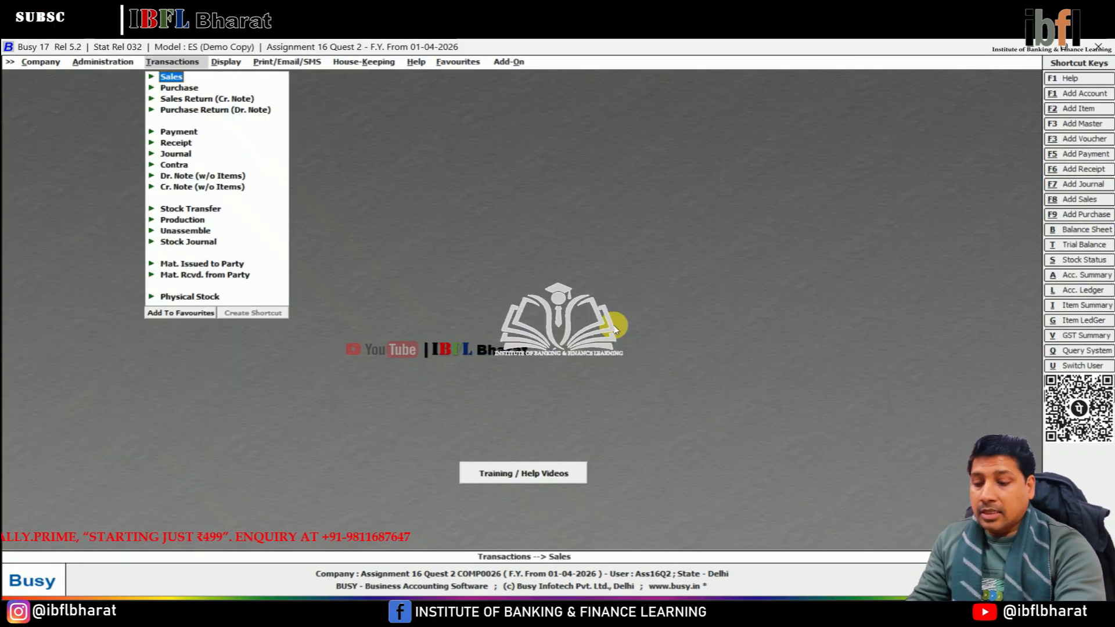
key(Down)
key(Return)
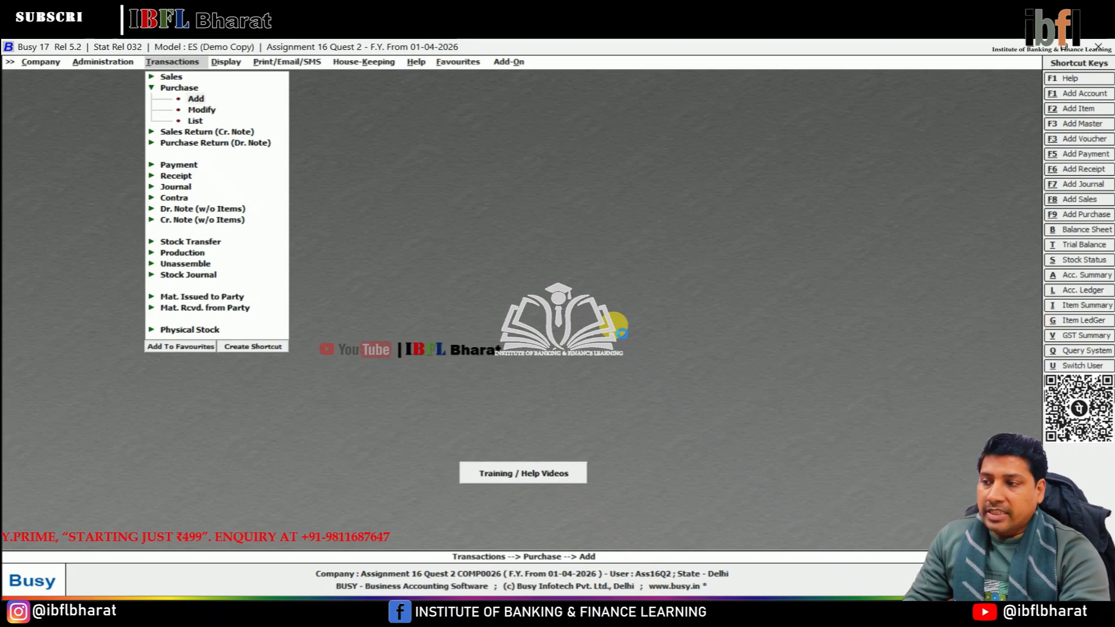
key(Return)
key(Return)
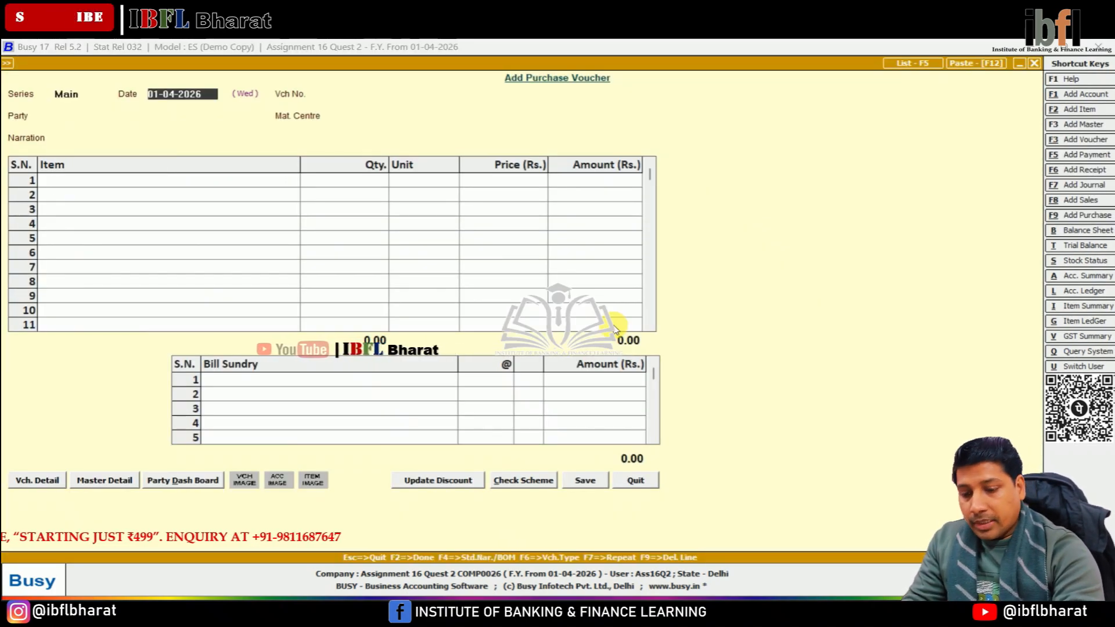
text(02)
key(Return)
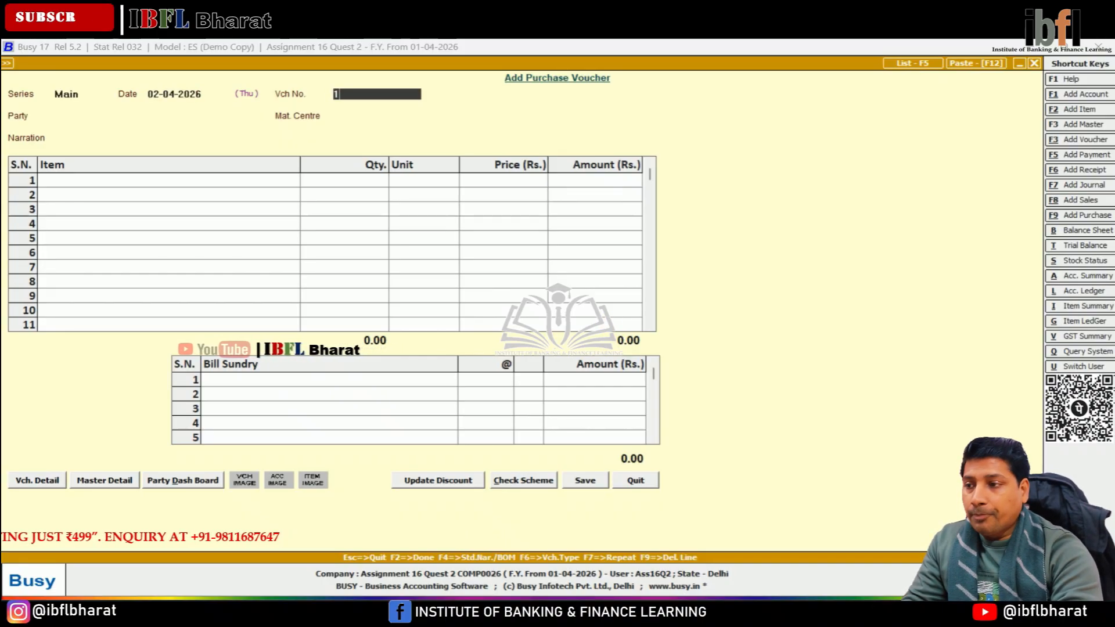
key(Return)
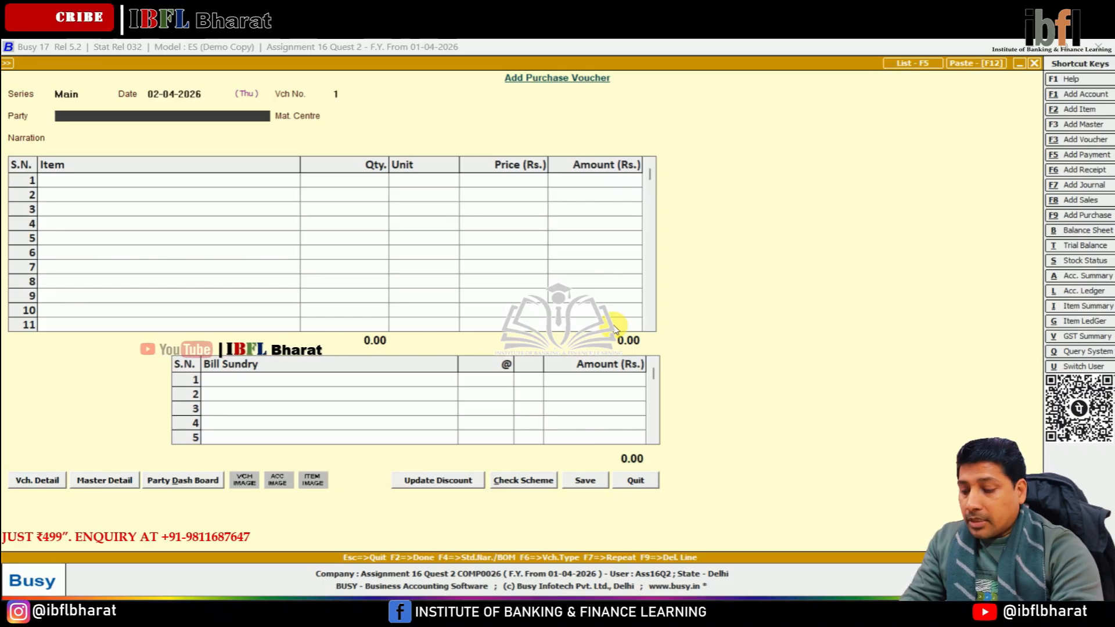
text(V)
key(Return)
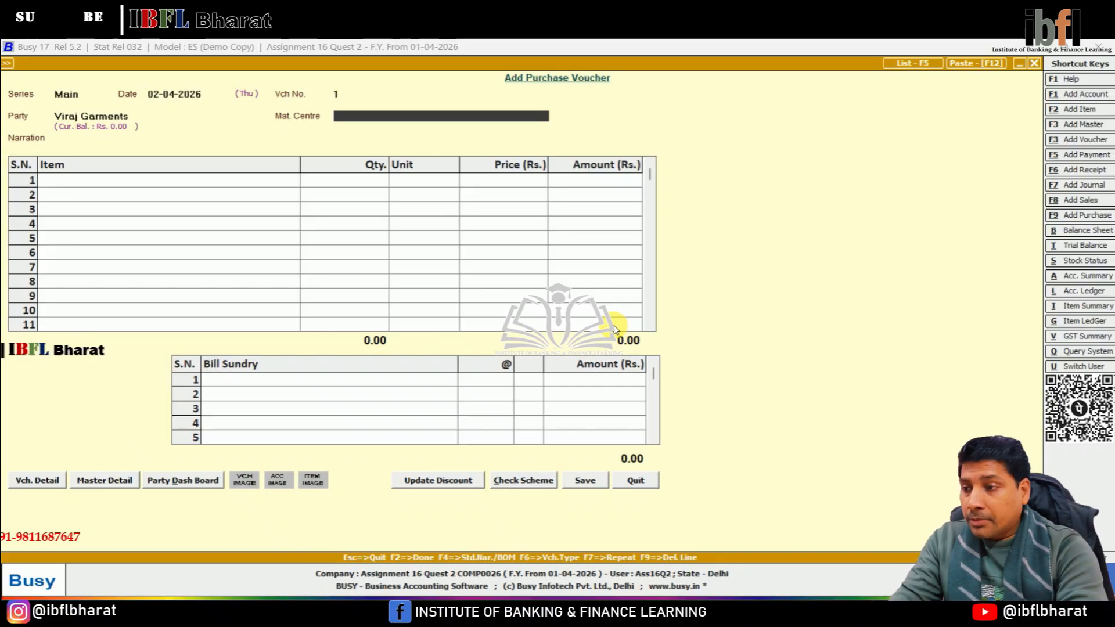
text(m)
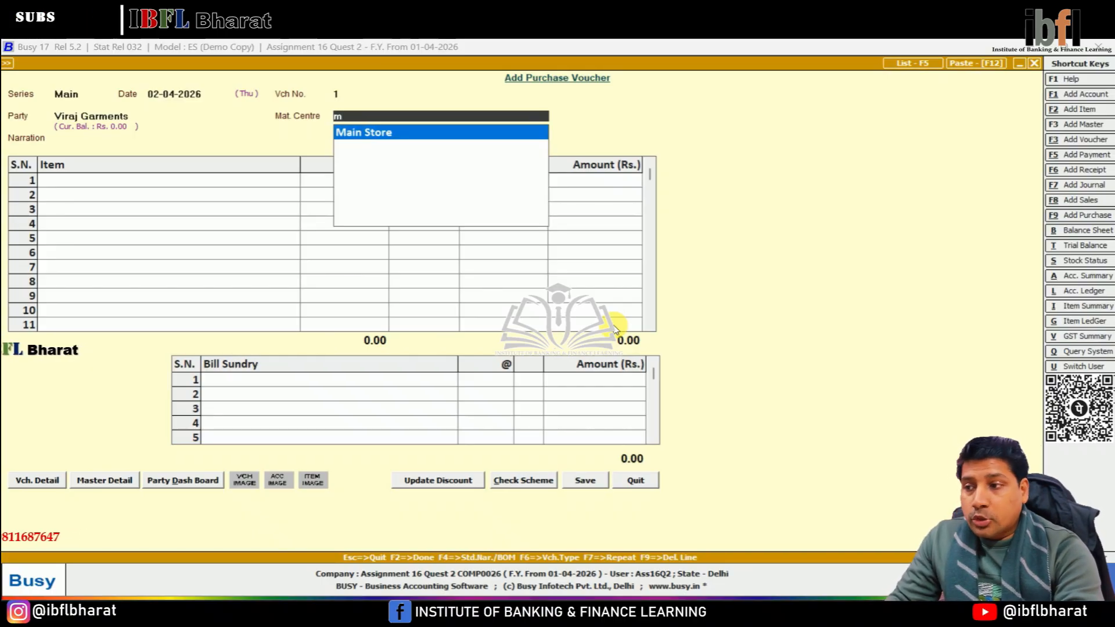
key(Return)
key(Up)
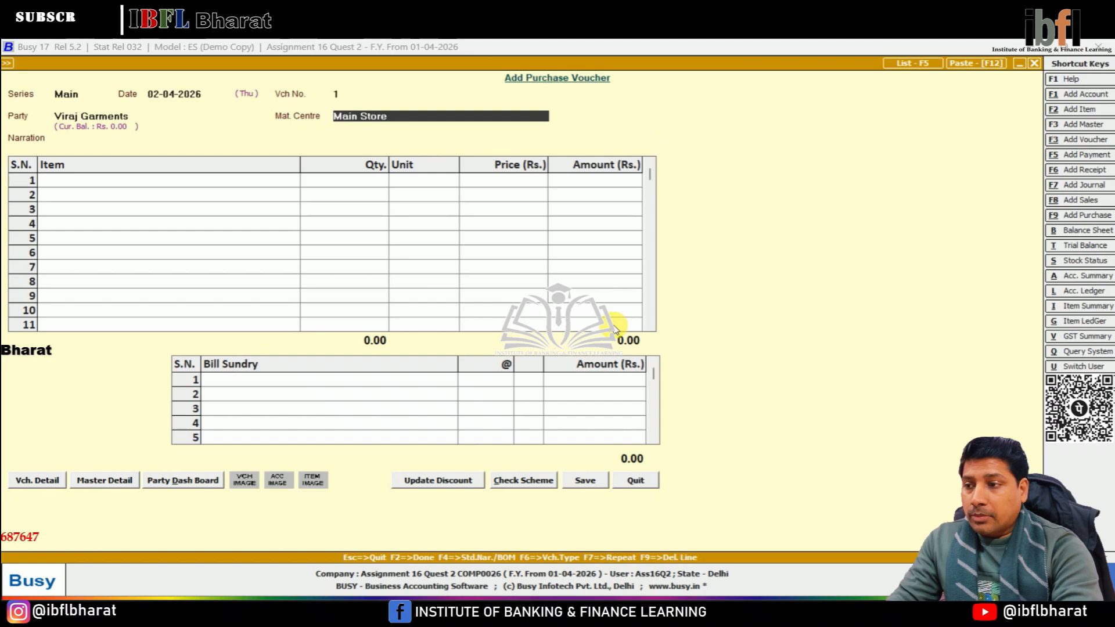
key(BackSpace)
Step: Set the purchase voucher's material centre to South Ex, leaving the narration and transport details blank
key(Down)
key(Down)
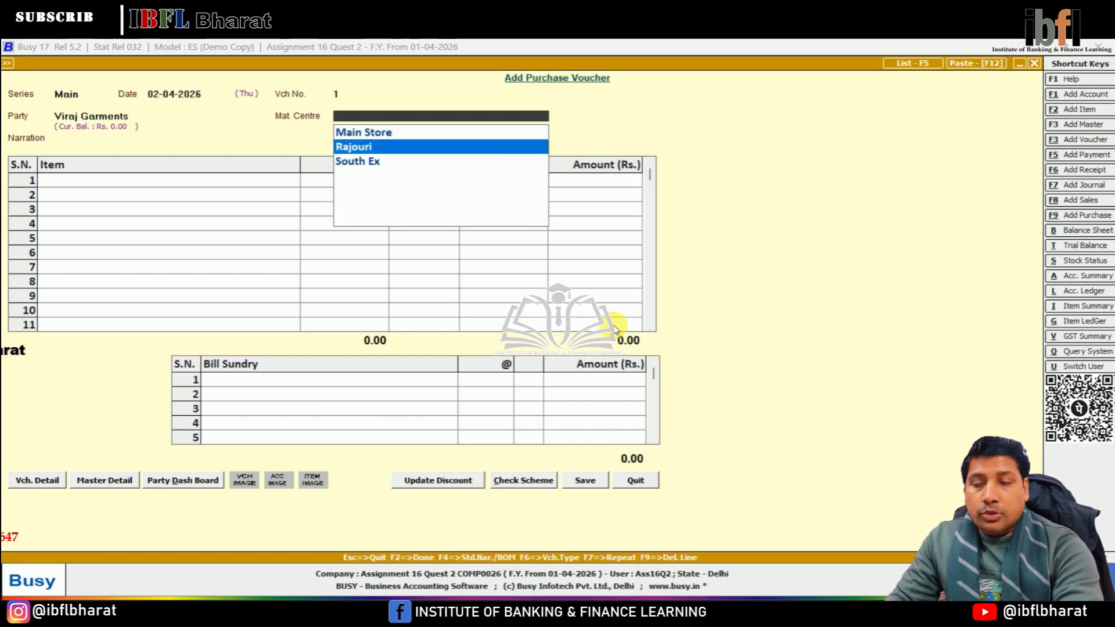
key(Up)
key(Down)
key(Up)
key(Down)
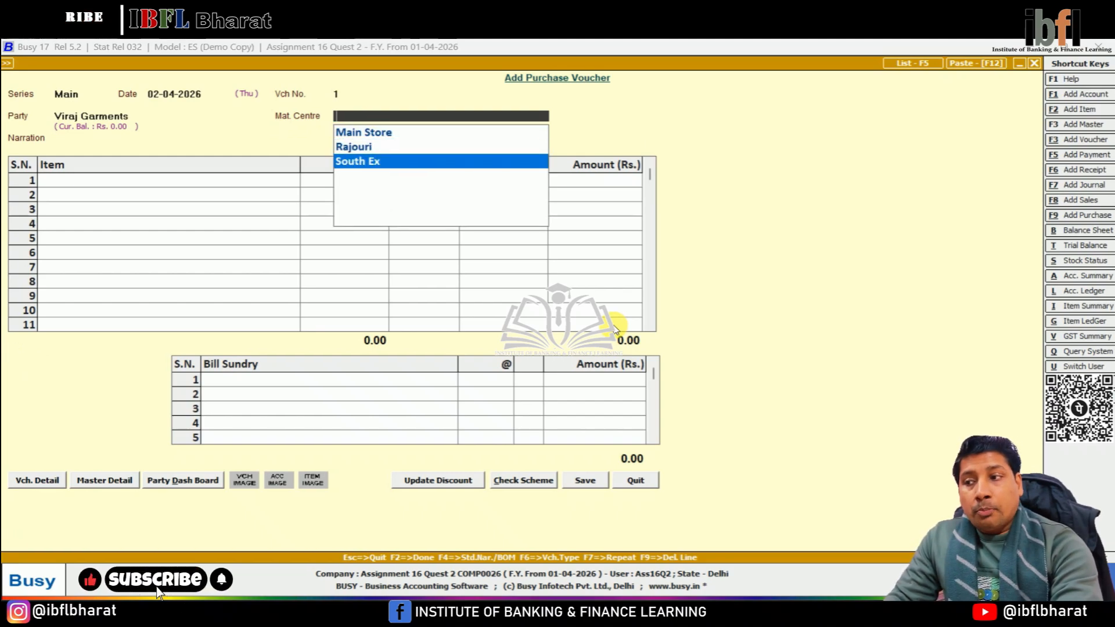
key(Up)
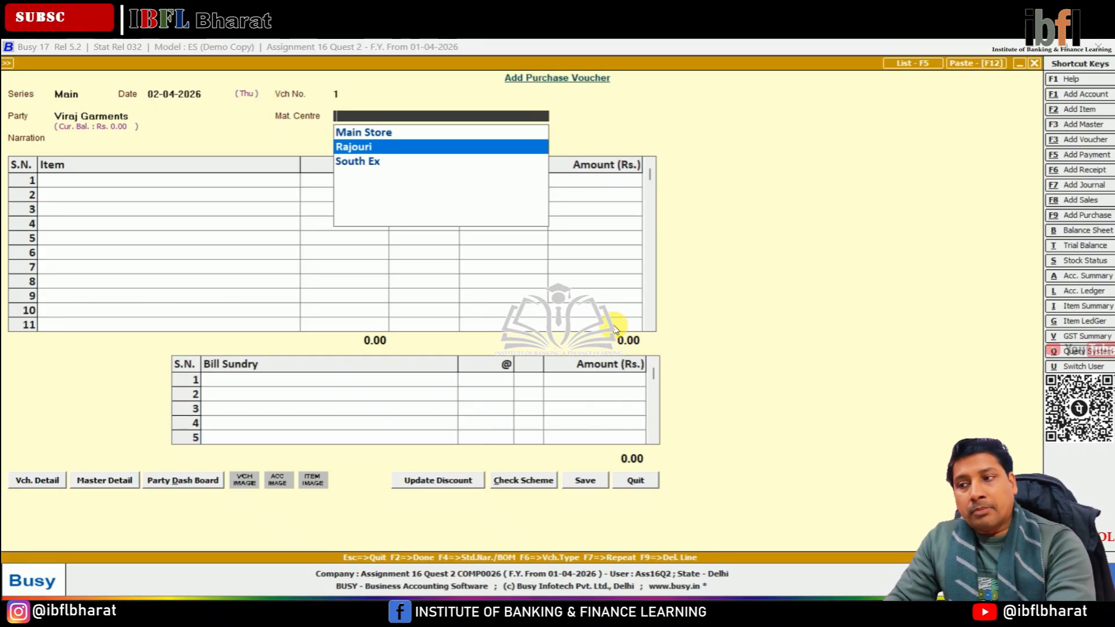
key(Down)
key(Up)
key(Up)
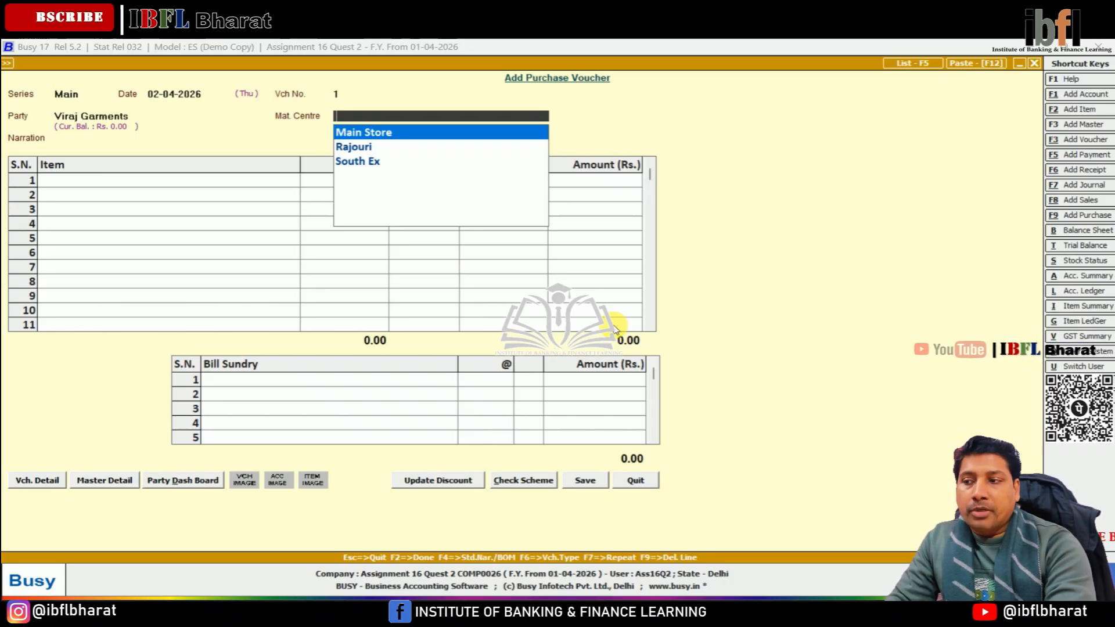
key(Down)
key(Down)
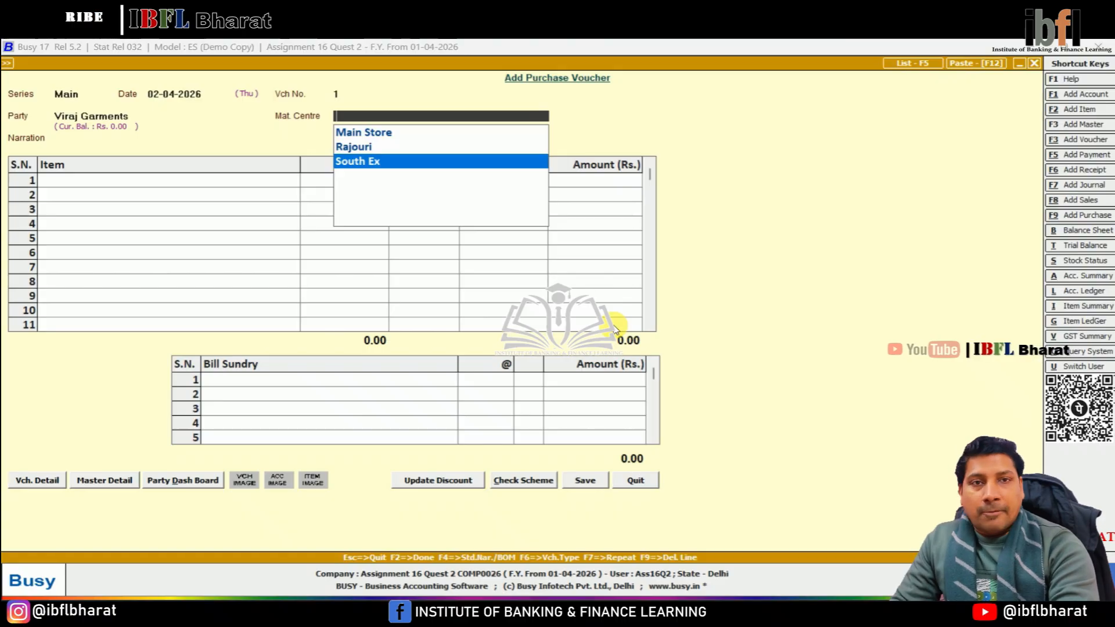
key(Return)
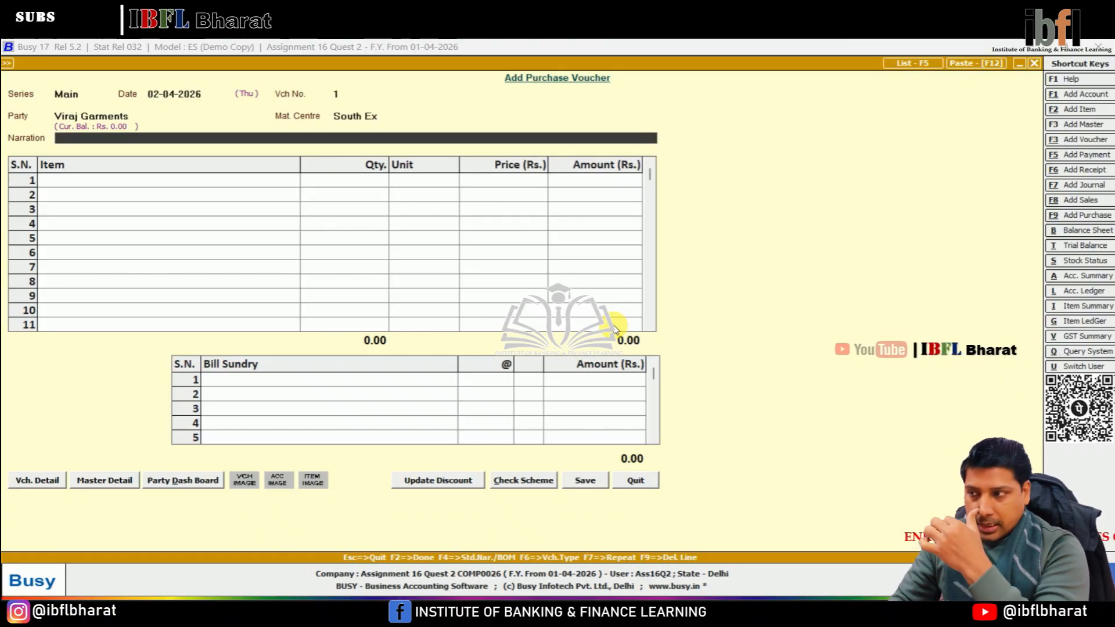
key(Return)
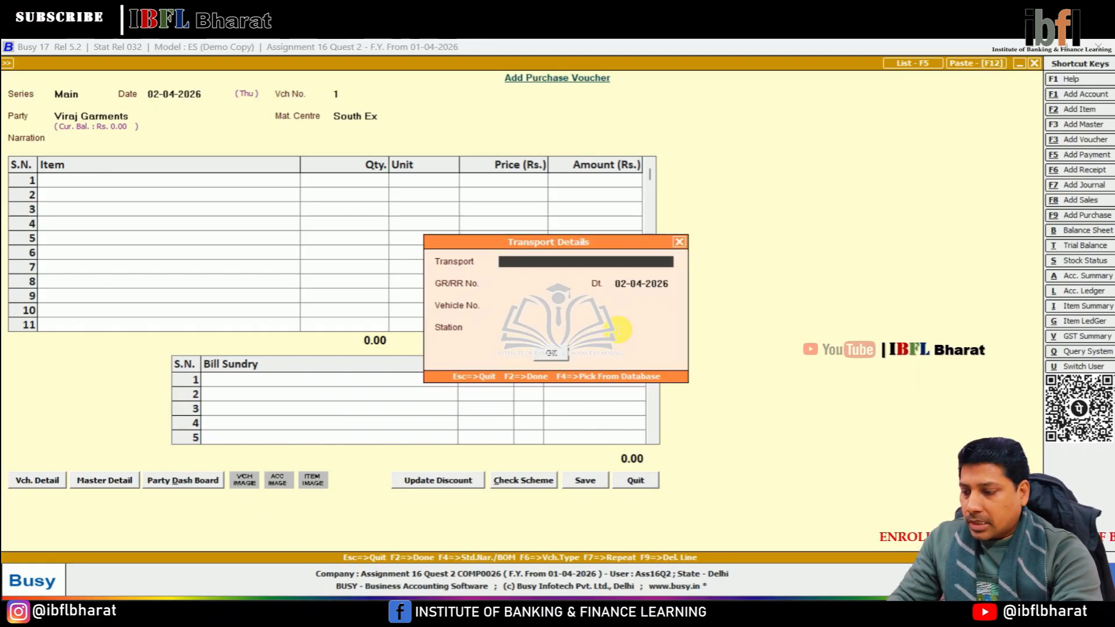
key(Escape)
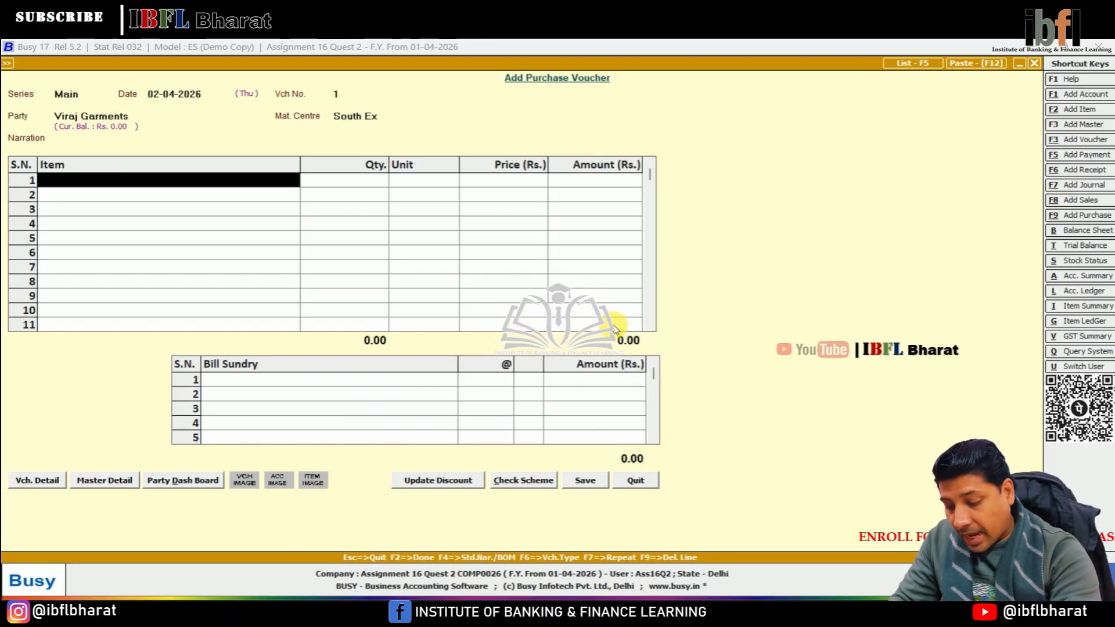
Step: Enter Shirt as the first purchase line with a quantity of 1,000 Pcs. at a price of 250
text(sh)
key(Return)
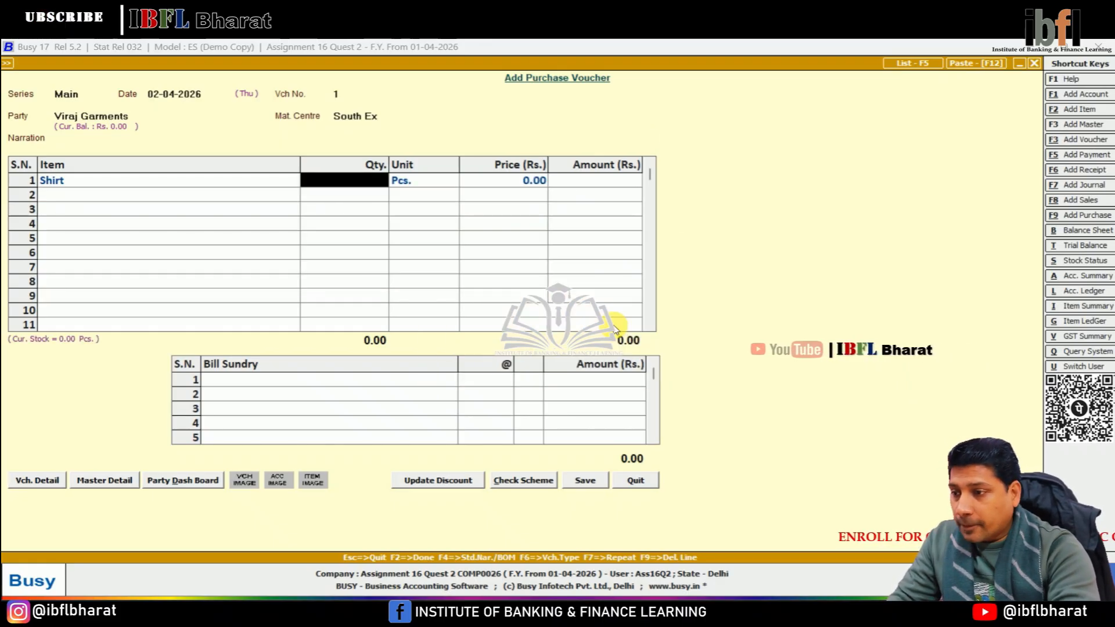
text(1,000)
key(Return)
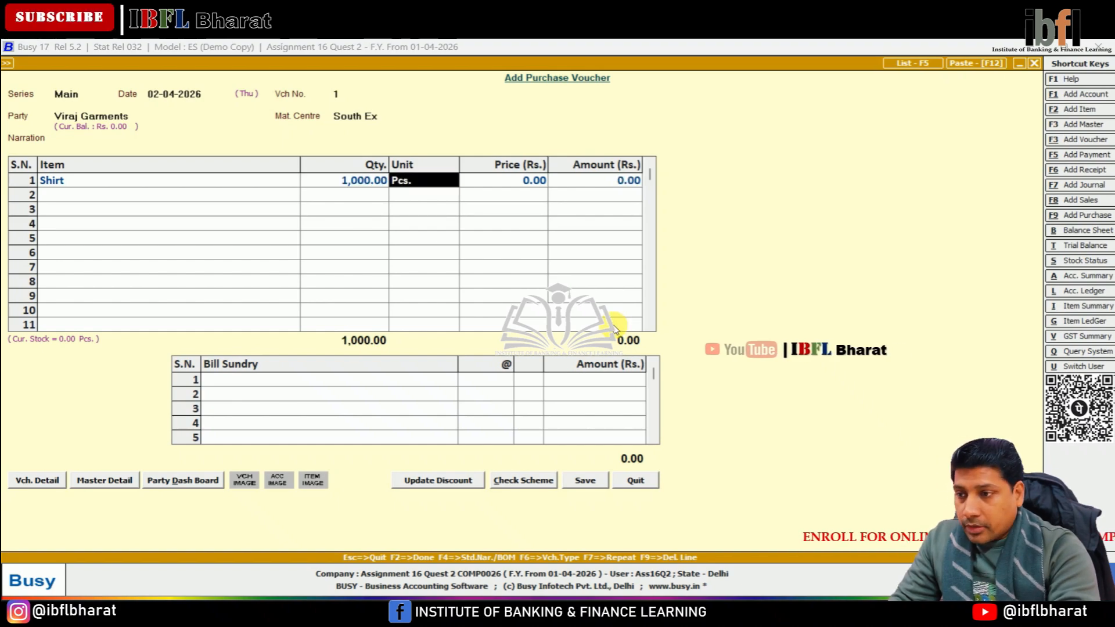
key(Return)
text(250)
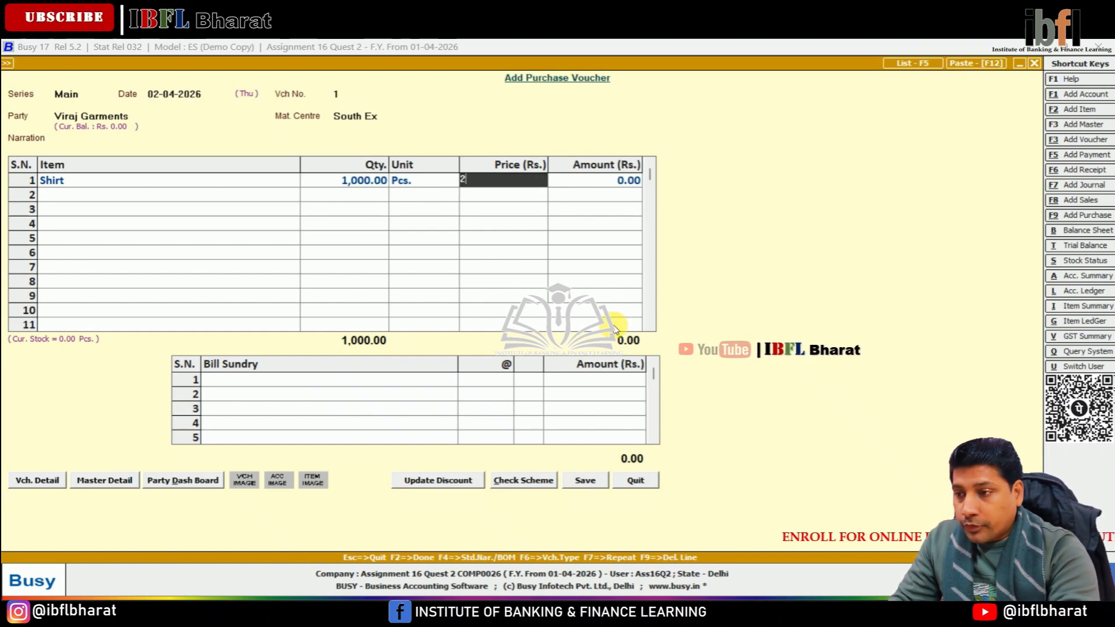
key(Return)
key(Return)
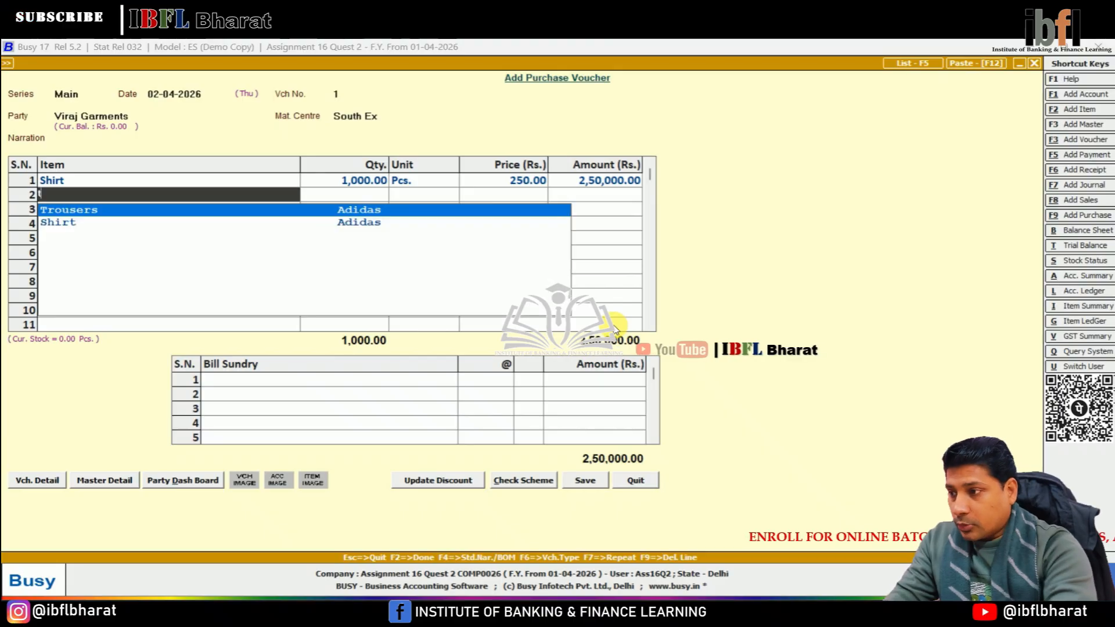
Step: Enter Trousers as the second purchase line with a quantity of 1,000 Pcs. at a price of 500
text(t)
key(Return)
text(1000)
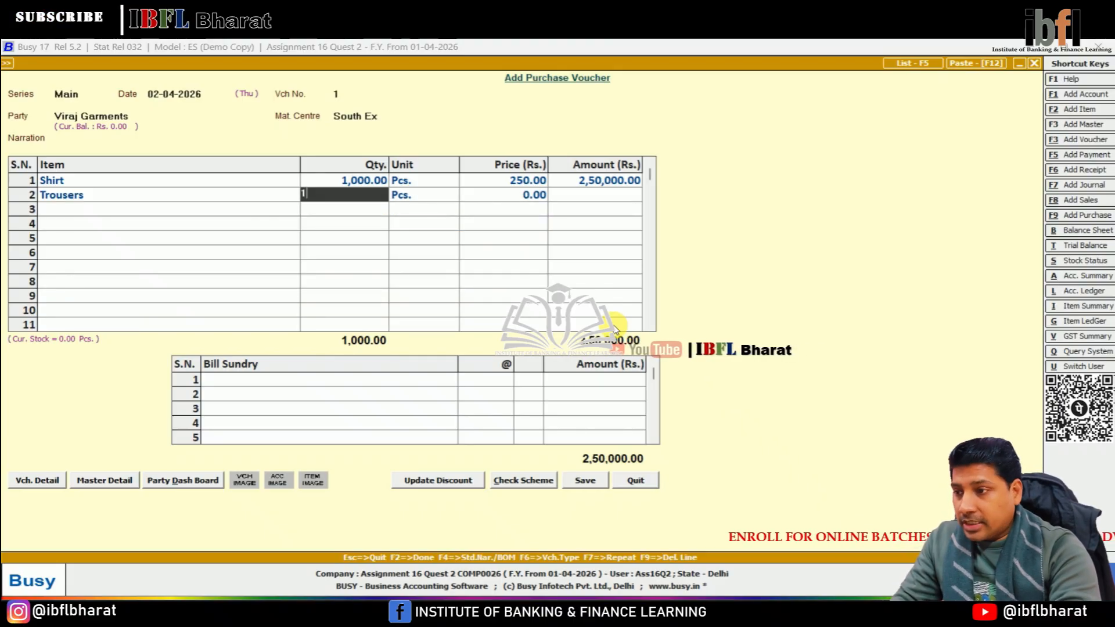
key(Return)
key(Return)
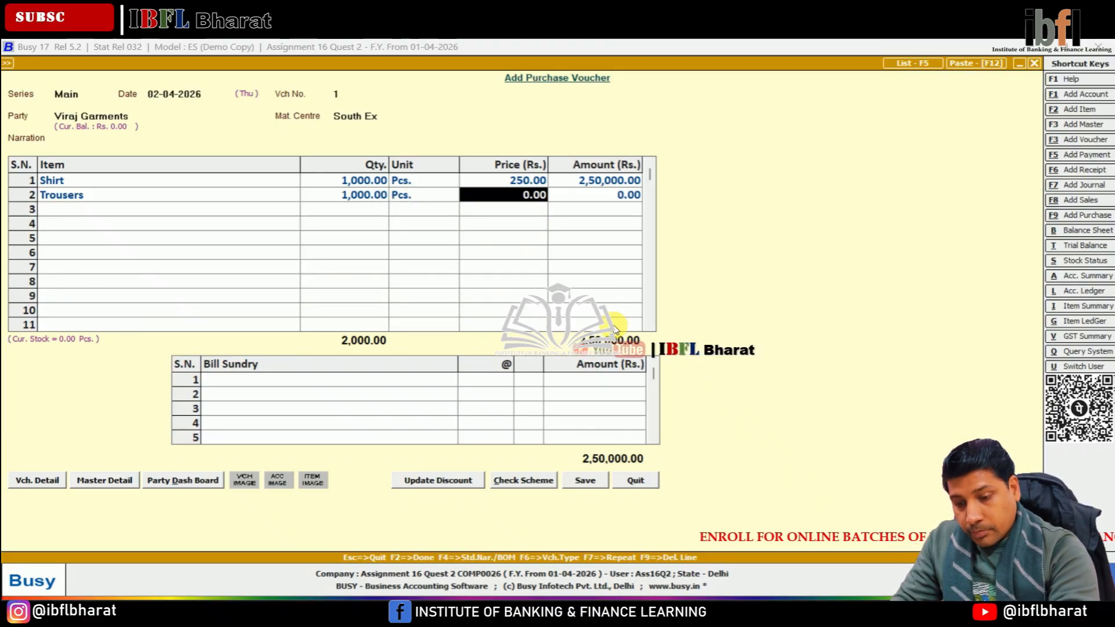
text(500)
key(Return)
key(Return)
Step: Enter Jeans as the third purchase line with a quantity of 1,000 Pcs. at a price of 780
text(je)
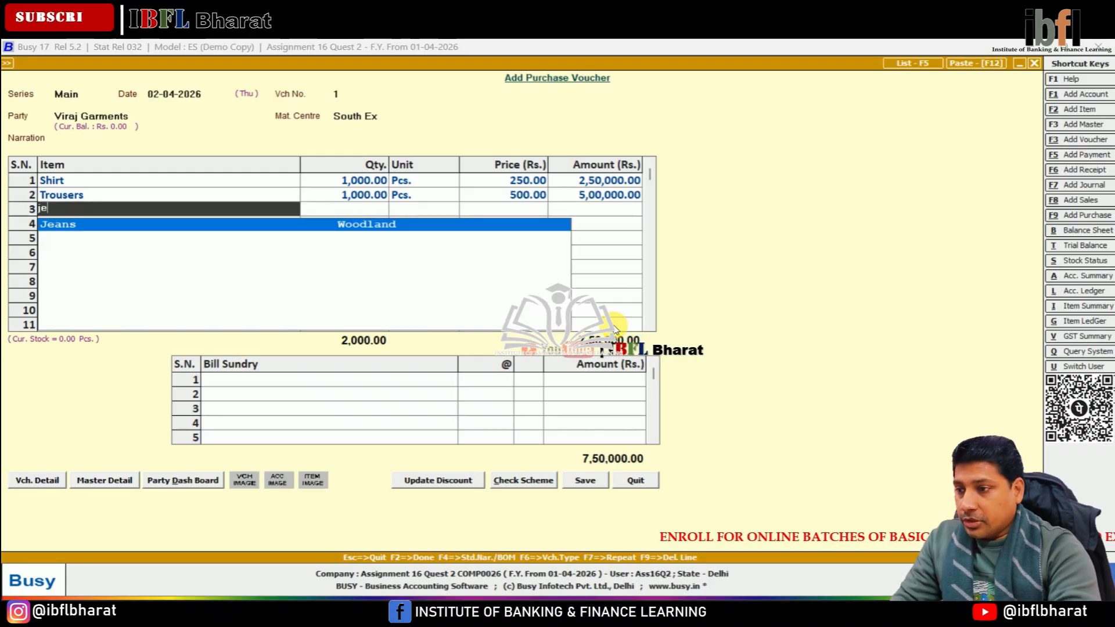
key(Return)
text(1000)
key(Return)
key(Return)
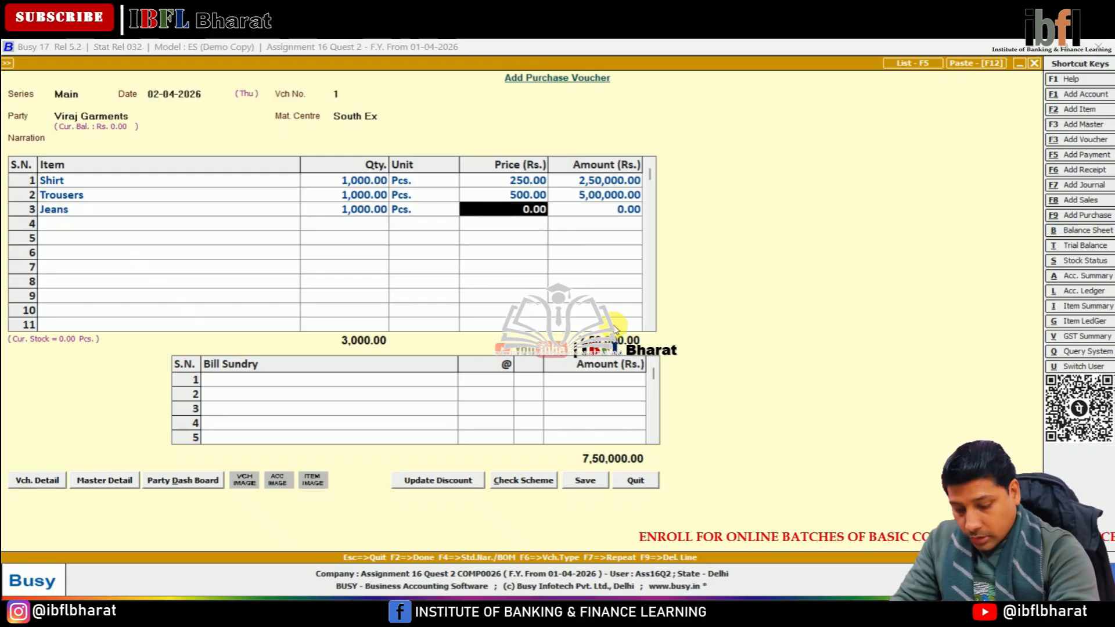
text(780)
key(Return)
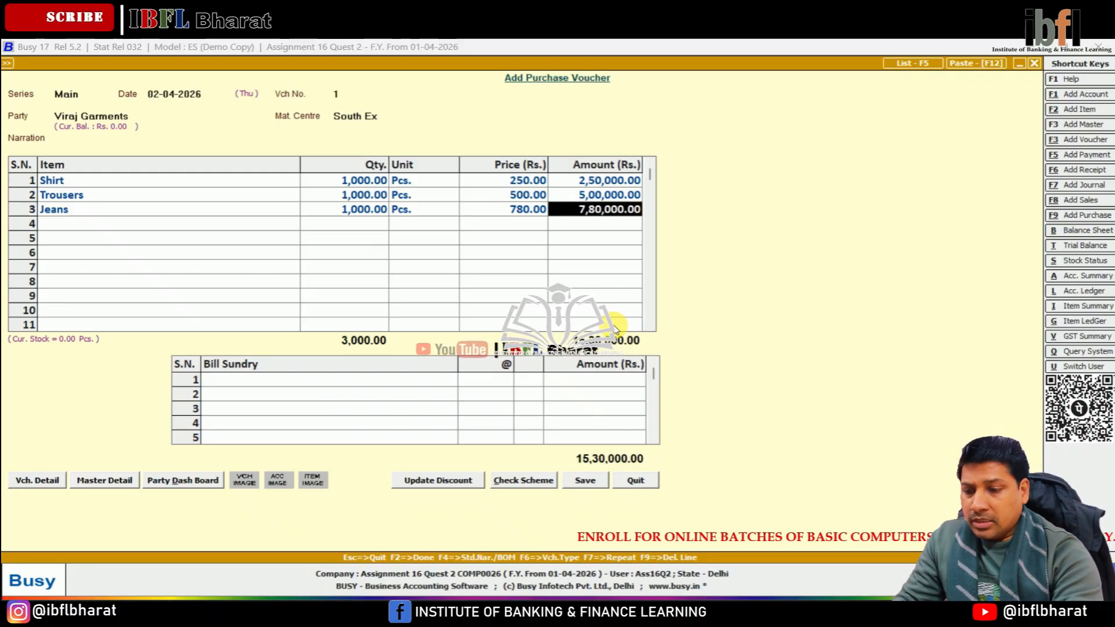
Step: Finish the purchase lines without any bill sundry and accept the full amount as new bill reference 1 for Viraj Garments
key(Return)
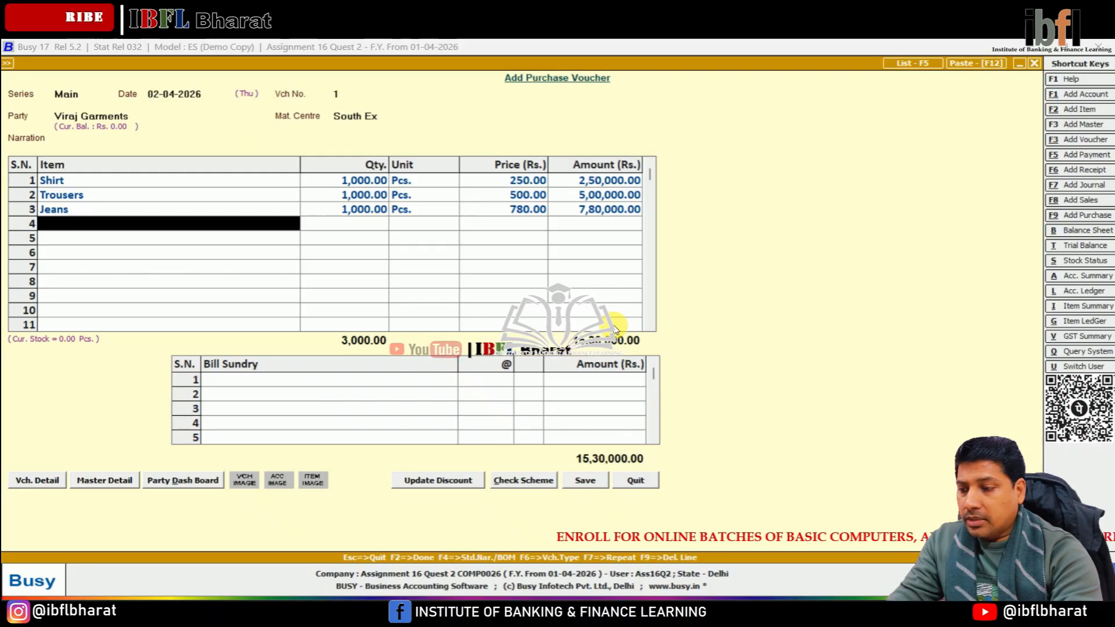
key(Return)
key(Return)
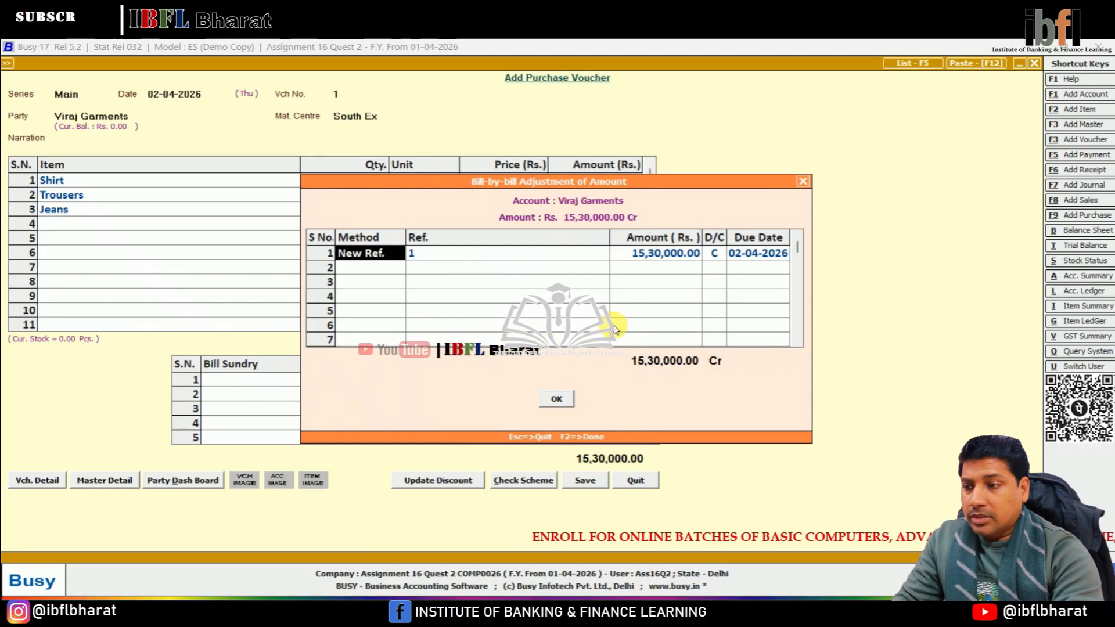
key(Return)
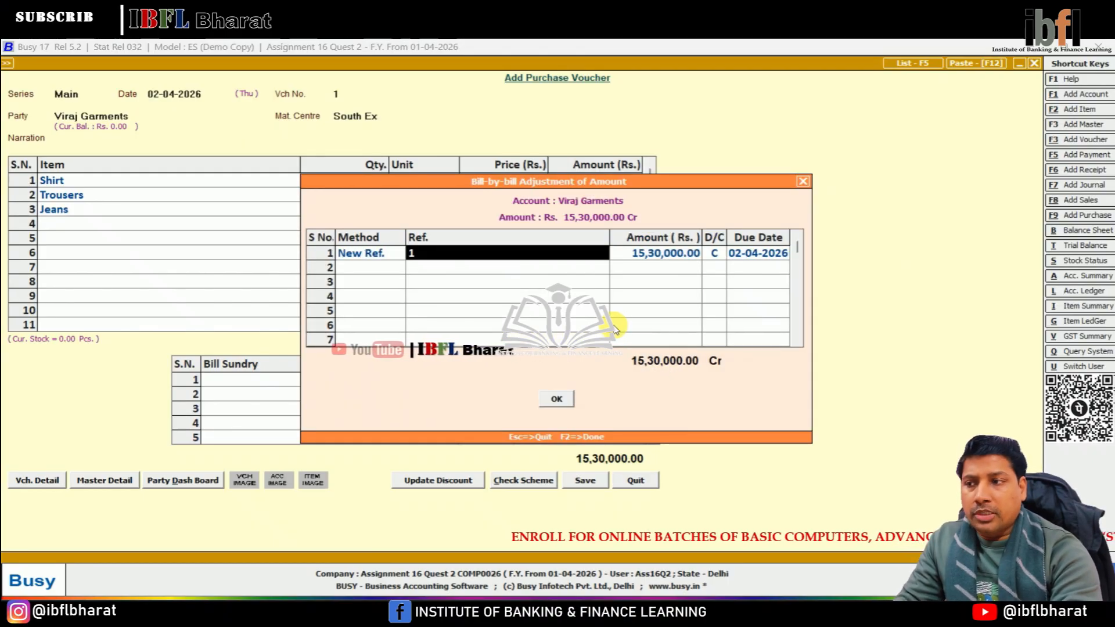
key(Return)
key(Return)
key(Return)
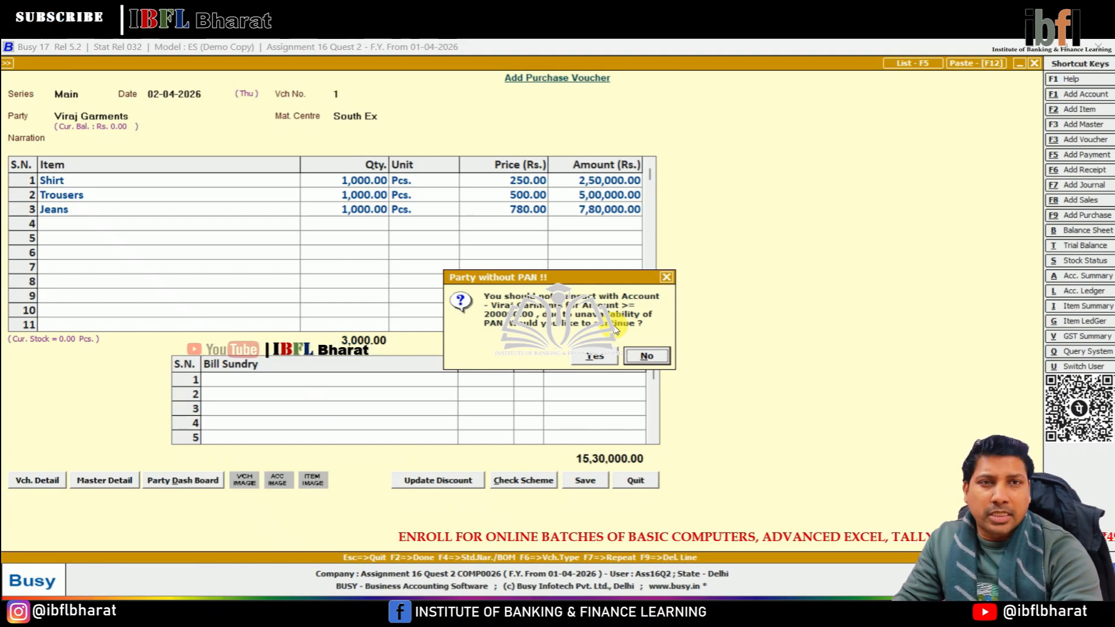
Step: Continue despite the party's missing PAN and save the purchase voucher
key(Left)
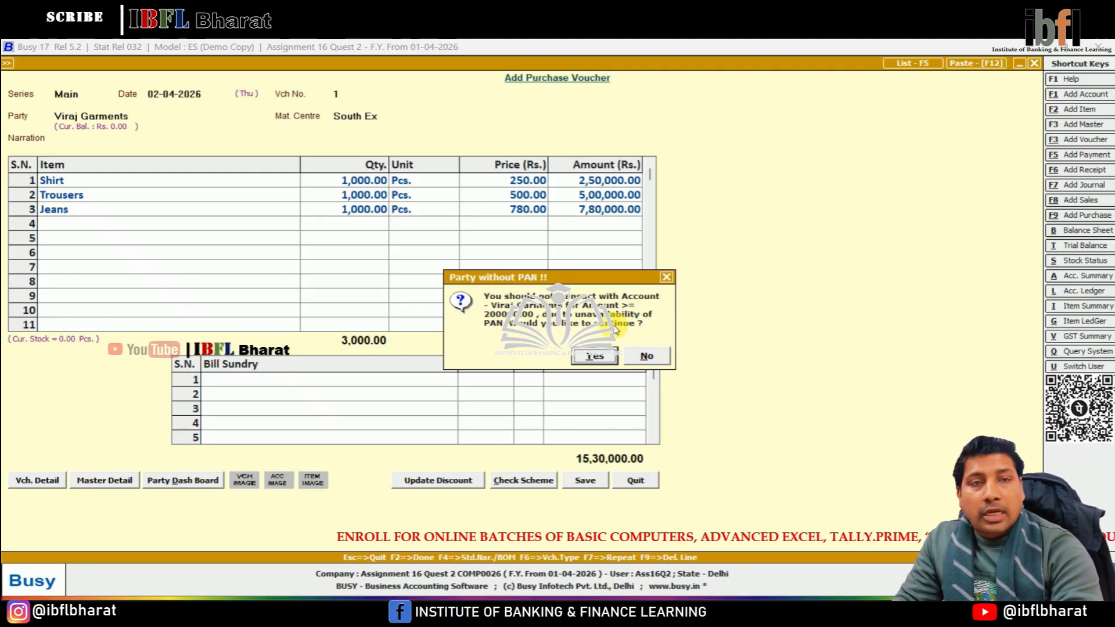
key(Return)
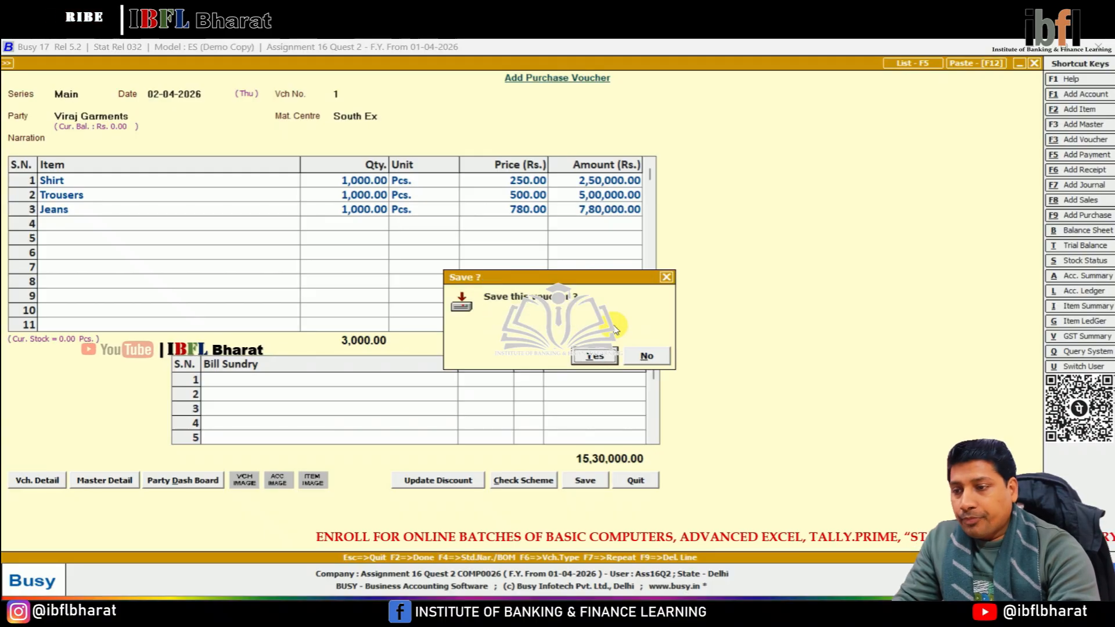
key(Return)
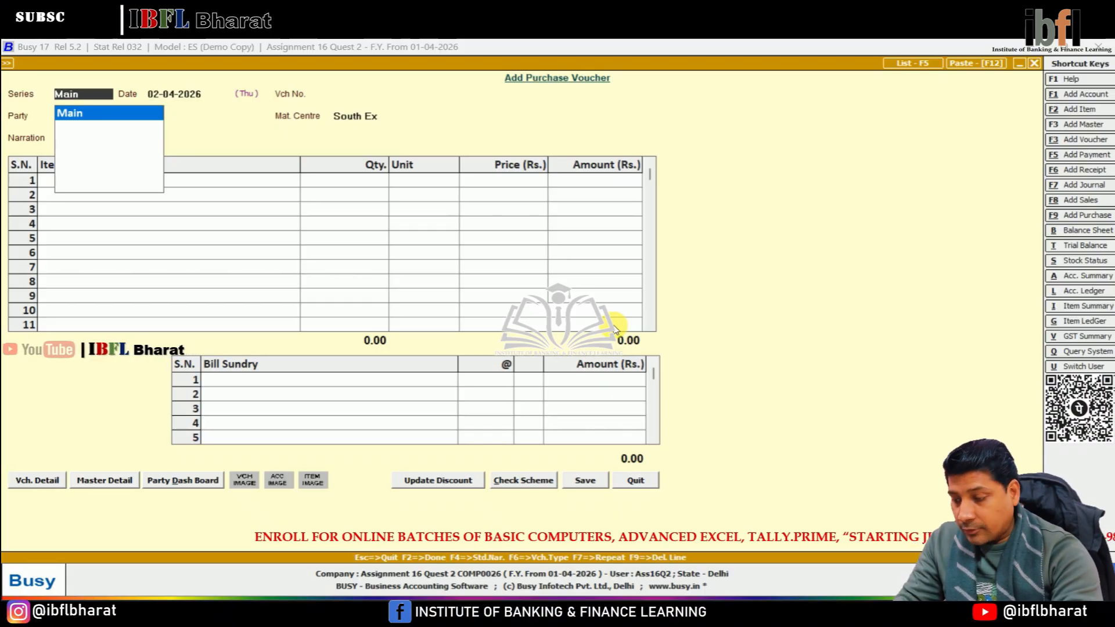
key(F8)
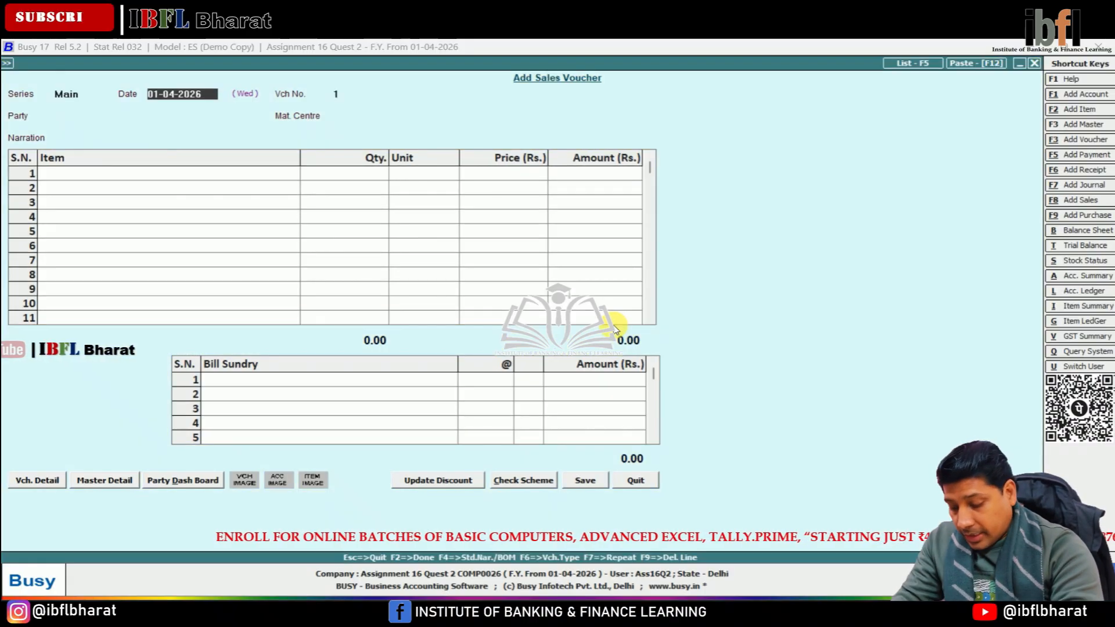
text(4.4)
key(Return)
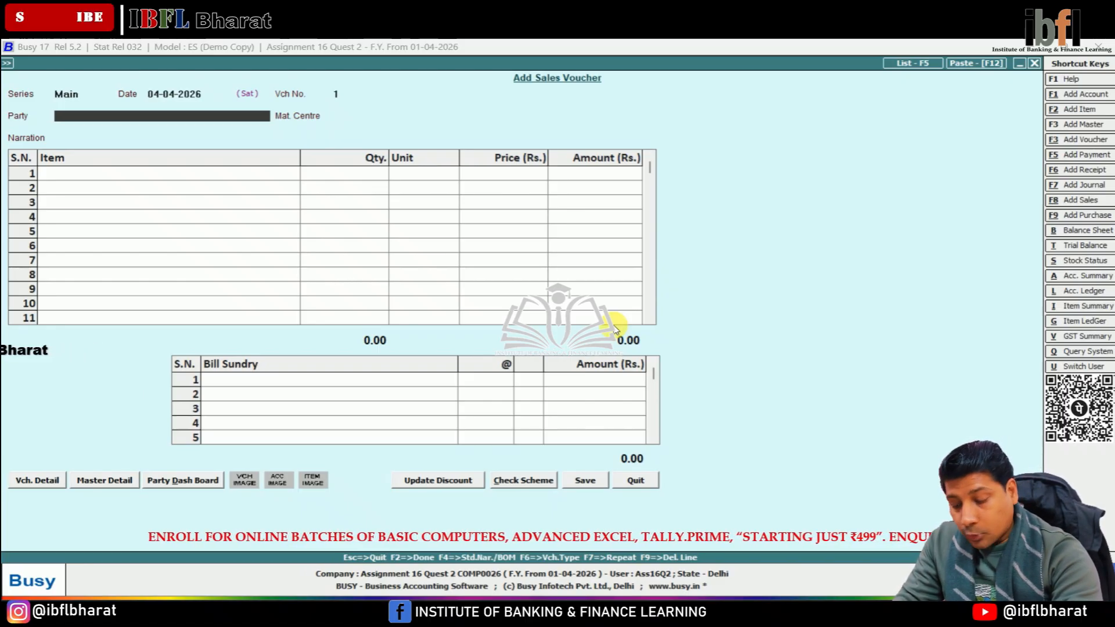
Step: Create and save an account master with the customer's name under Sundry Debtors, leaving the alias blank and the opening balance at 0.00
key(alt+F1)
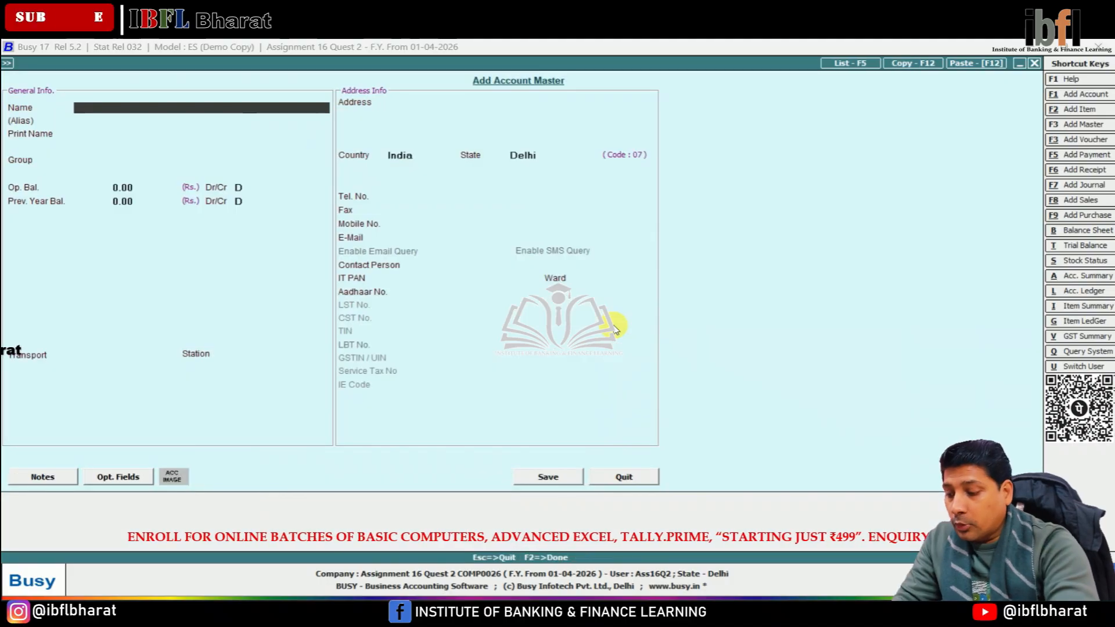
text(Rahul)
key(Return)
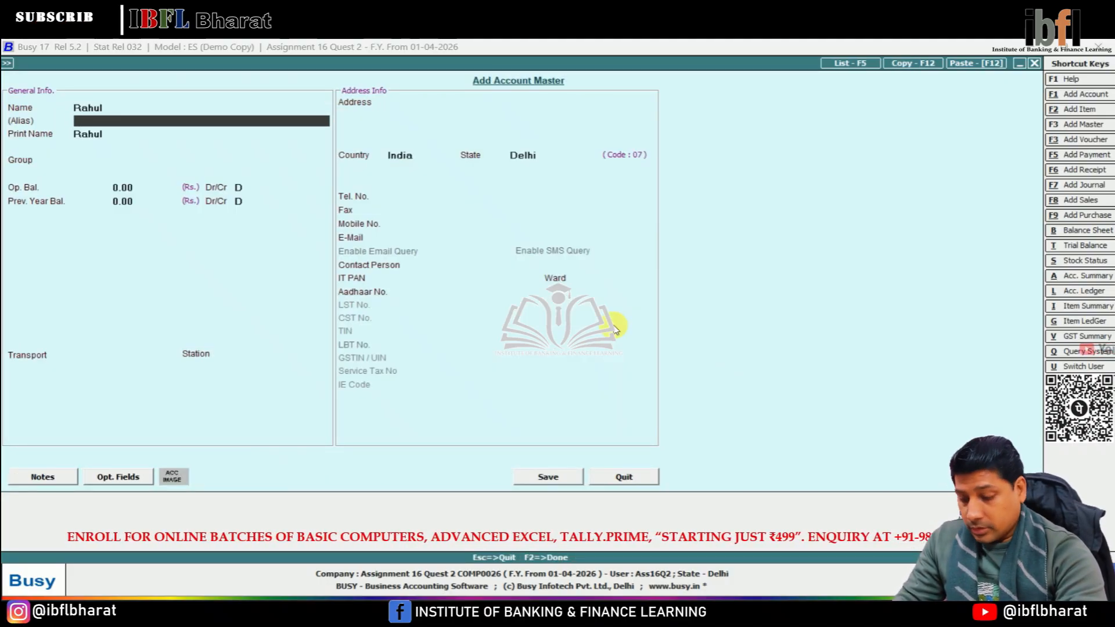
key(Return)
key(Return)
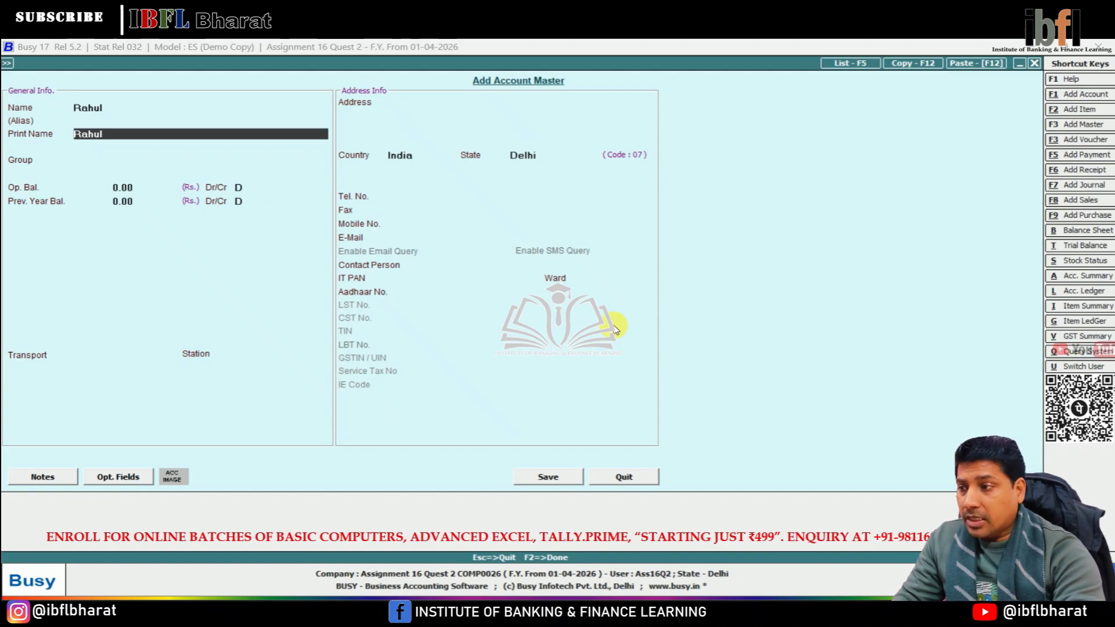
text(debt)
key(Return)
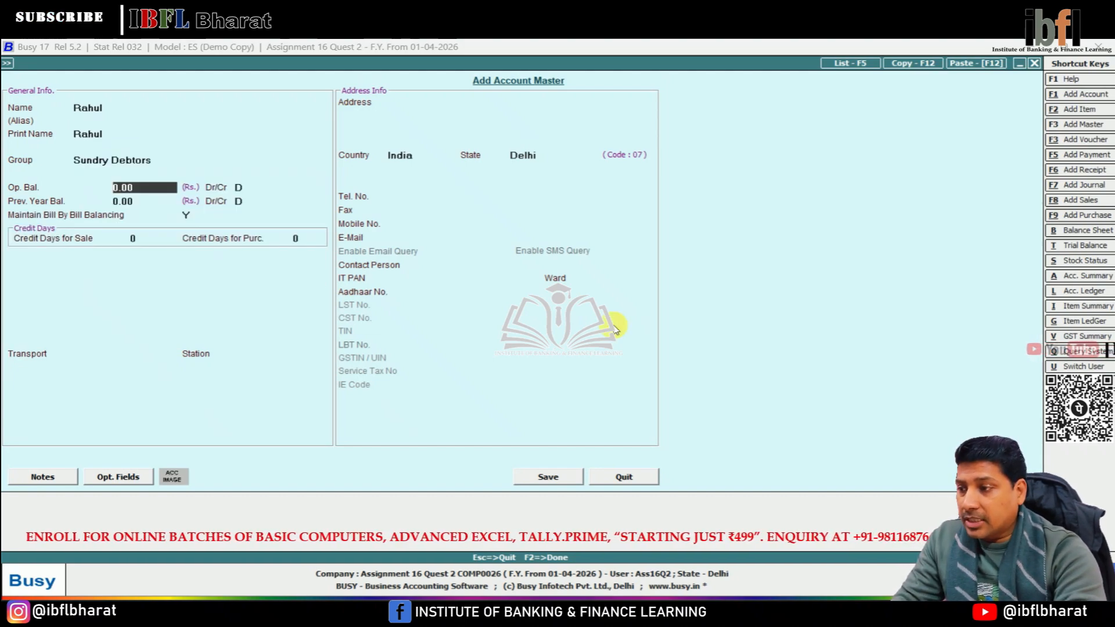
key(F2)
key(Return)
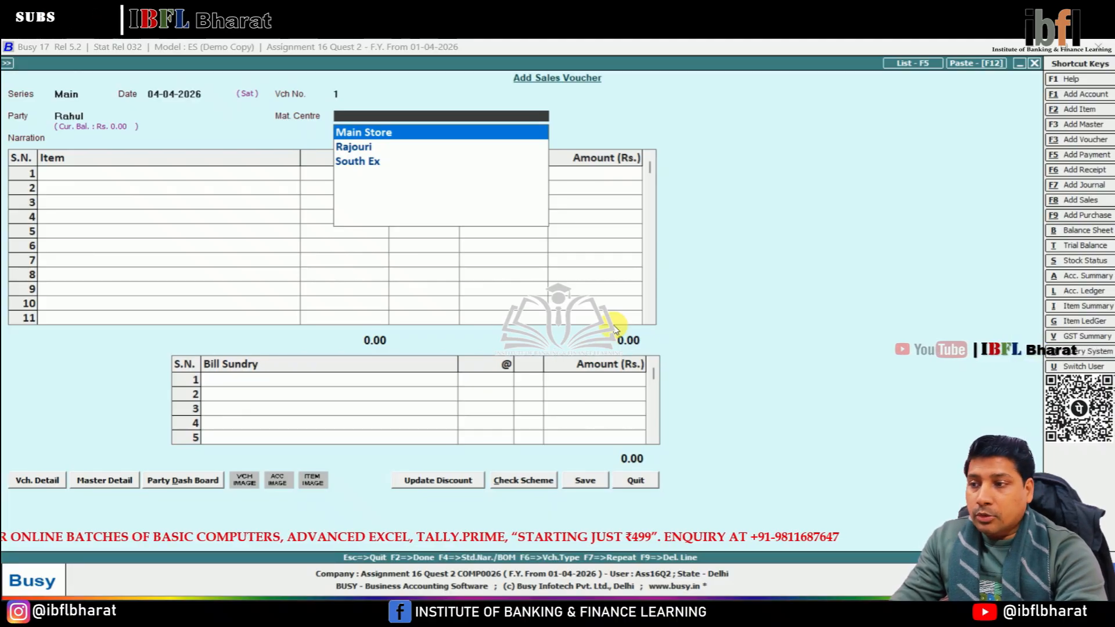
Step: Abandon the unfinished sales voucher and the blank purchase voucher without saving either
key(Escape)
key(Escape)
key(Return)
key(Escape)
key(Escape)
key(Return)
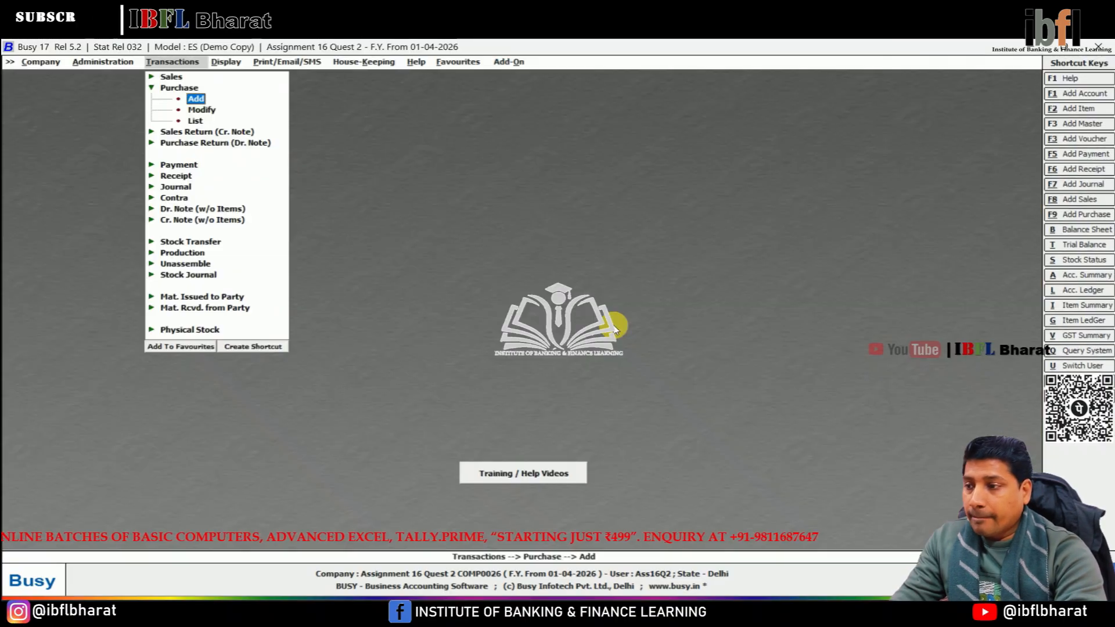
Step: Start a new stock transfer voucher in the Main series dated 02-04-2026
key(Down)
key(Down)
key(Down)
key(Down)
key(Down)
key(Down)
key(Down)
key(Down)
key(Down)
key(Down)
key(Down)
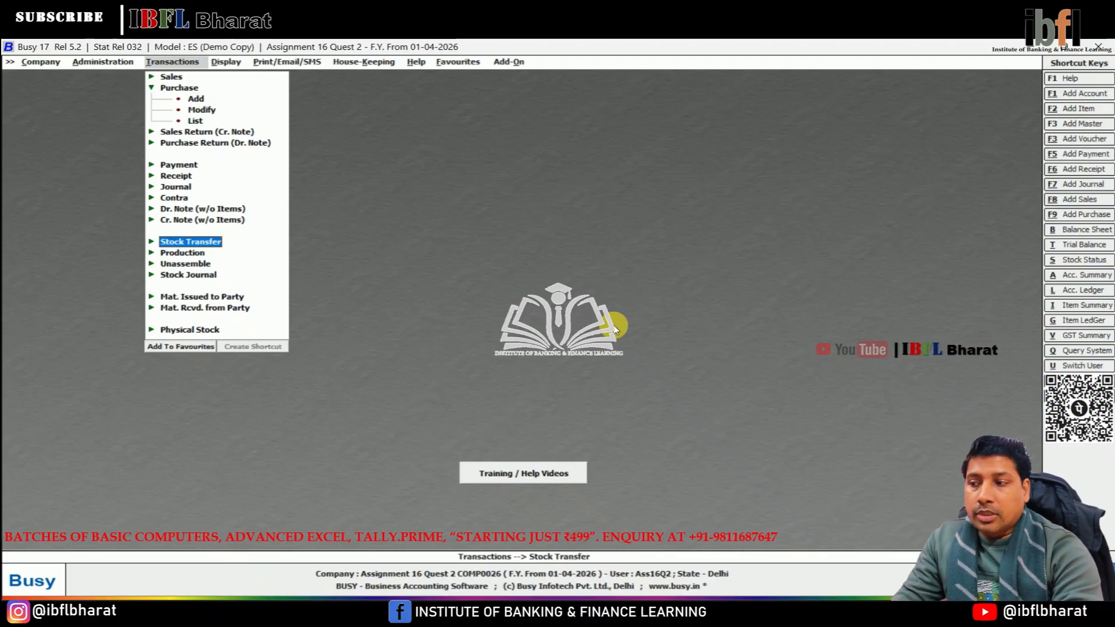
key(Return)
key(Return)
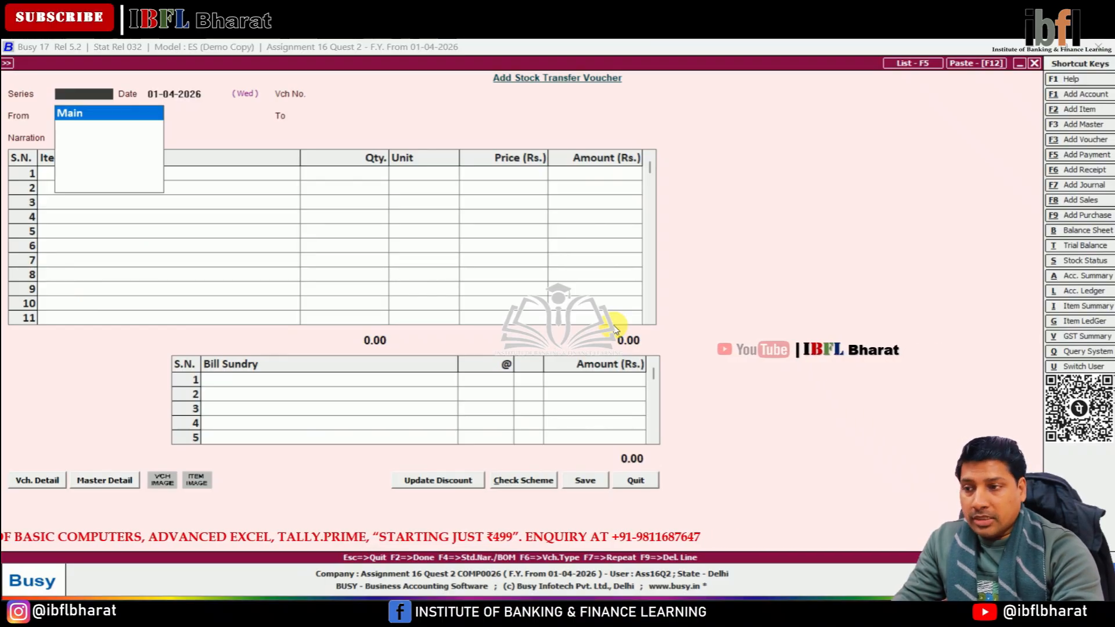
key(Return)
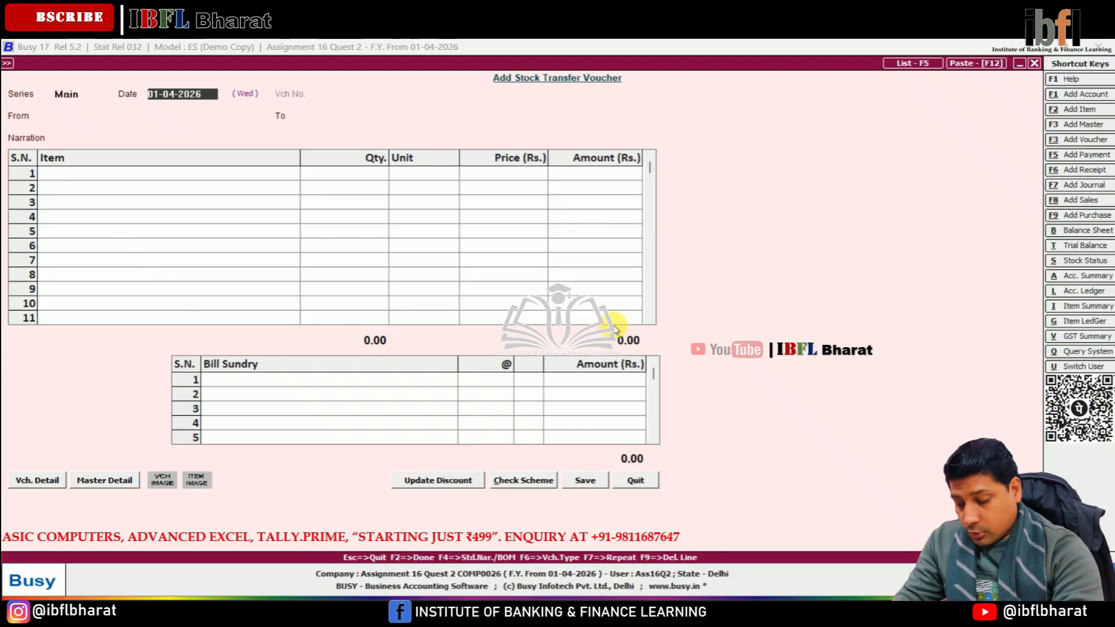
text(2.4)
key(Return)
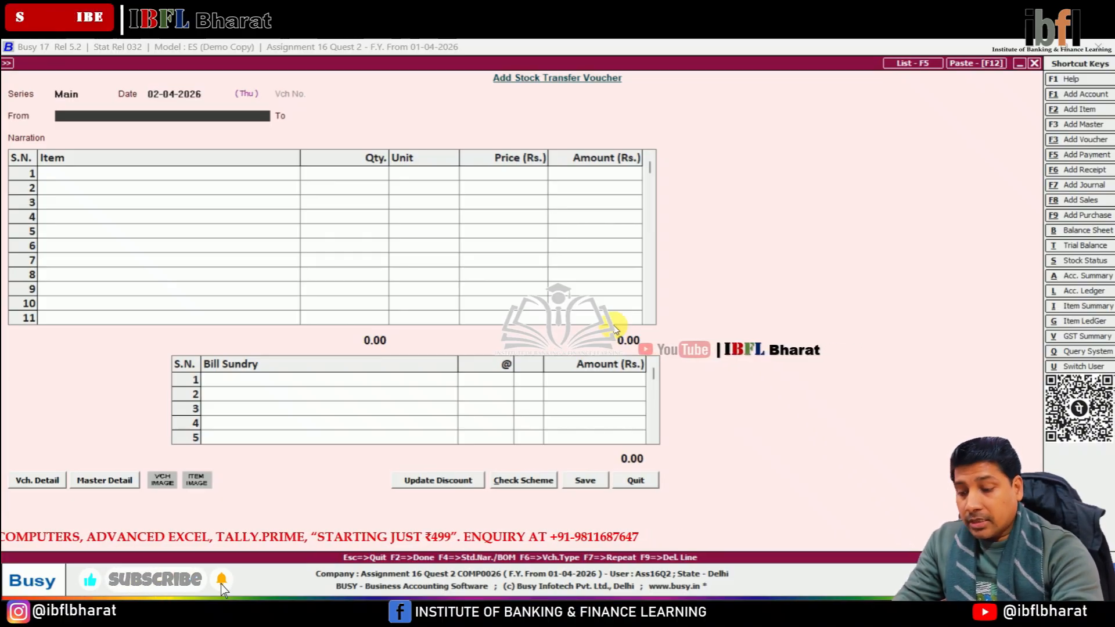
Step: Set the stock transfer from South Ex to Rajouri, leaving the narration blank
text(so)
key(Return)
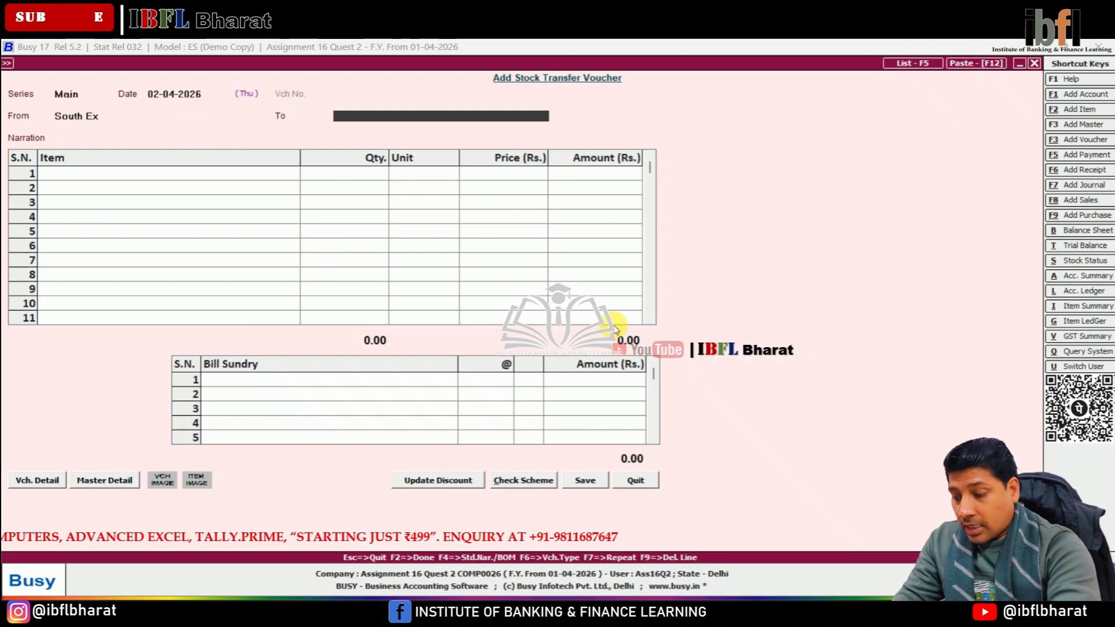
text(ra)
key(Return)
key(Return)
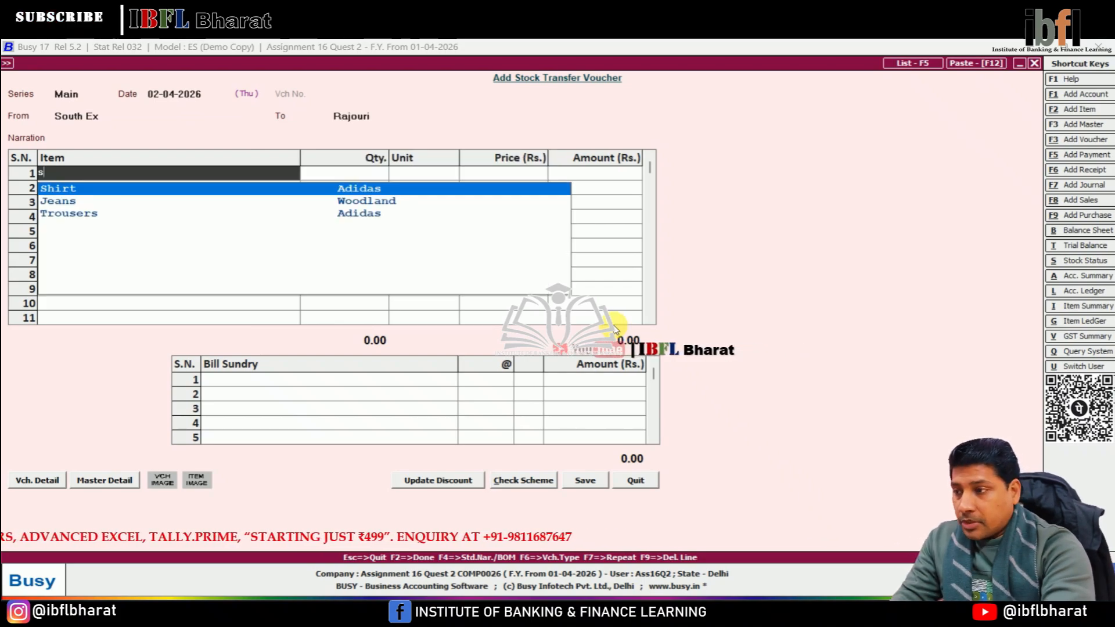
Step: Enter Shirt as the first transfer line with a quantity of 1,000 Pcs. at a price of 250
key(Return)
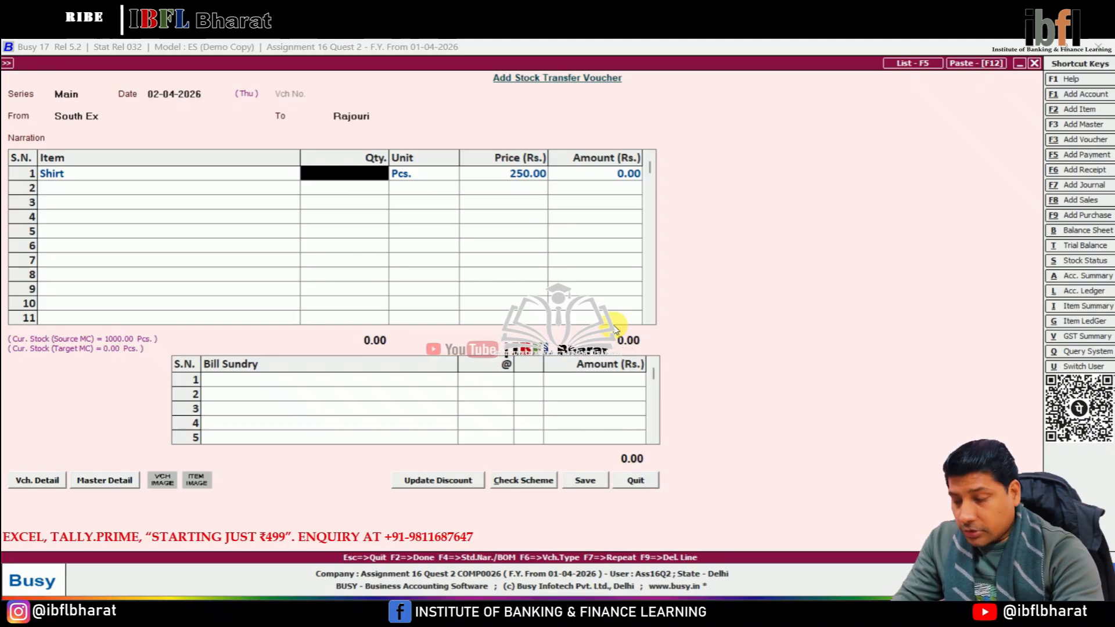
text(1,000)
key(Return)
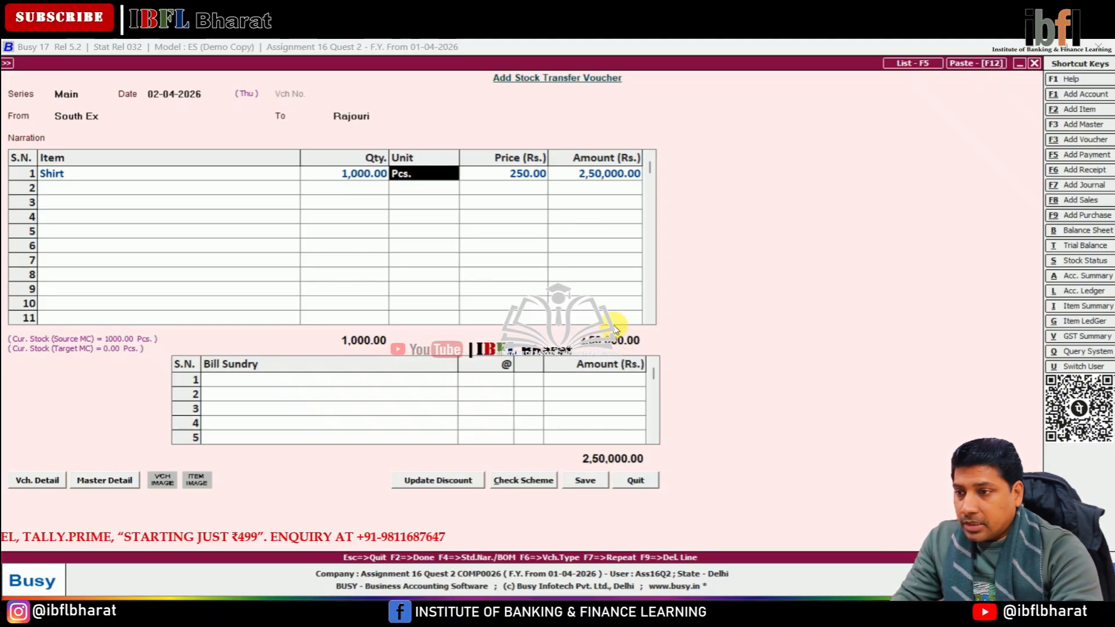
key(Return)
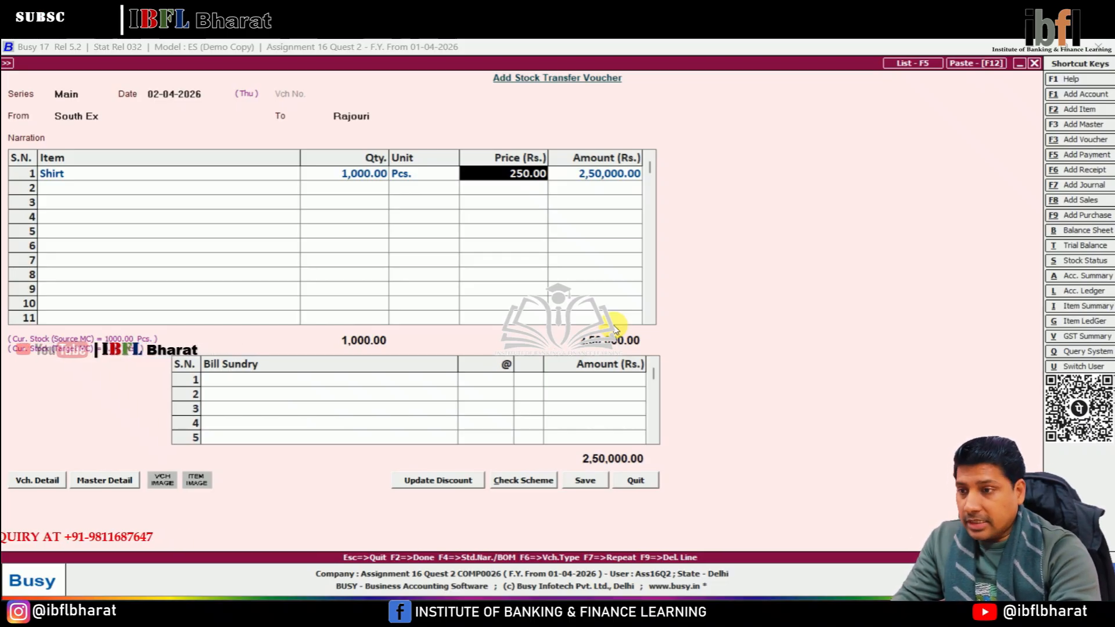
key(Return)
key(Return)
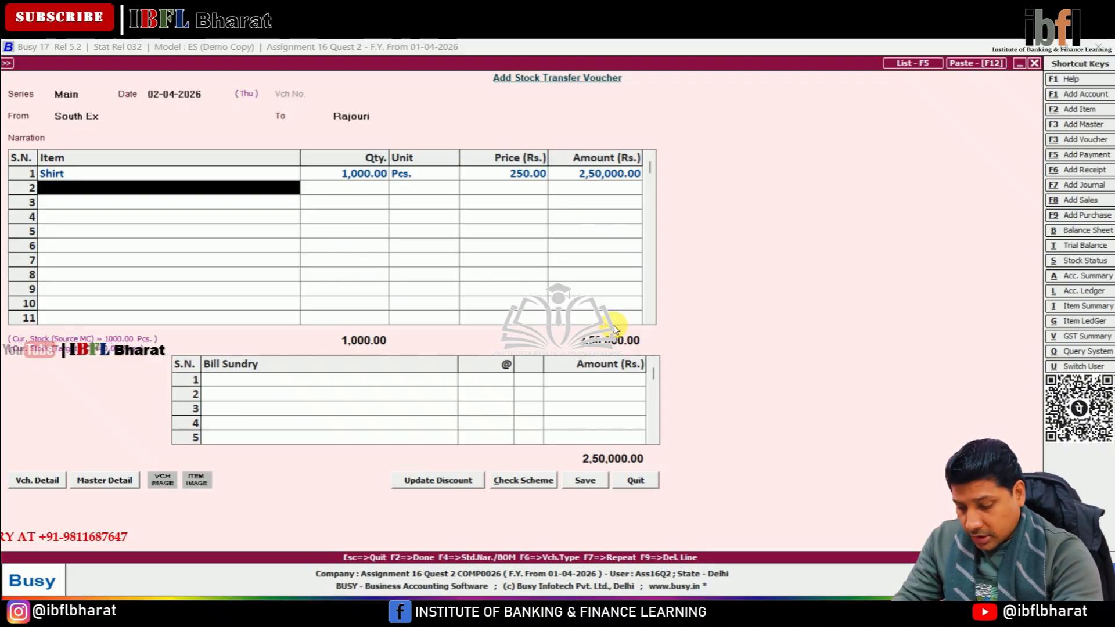
Step: Enter Jeans as the second transfer line with a quantity of 1,000 Pcs. at a price of 780
text(Jeans)
key(Return)
text(1)
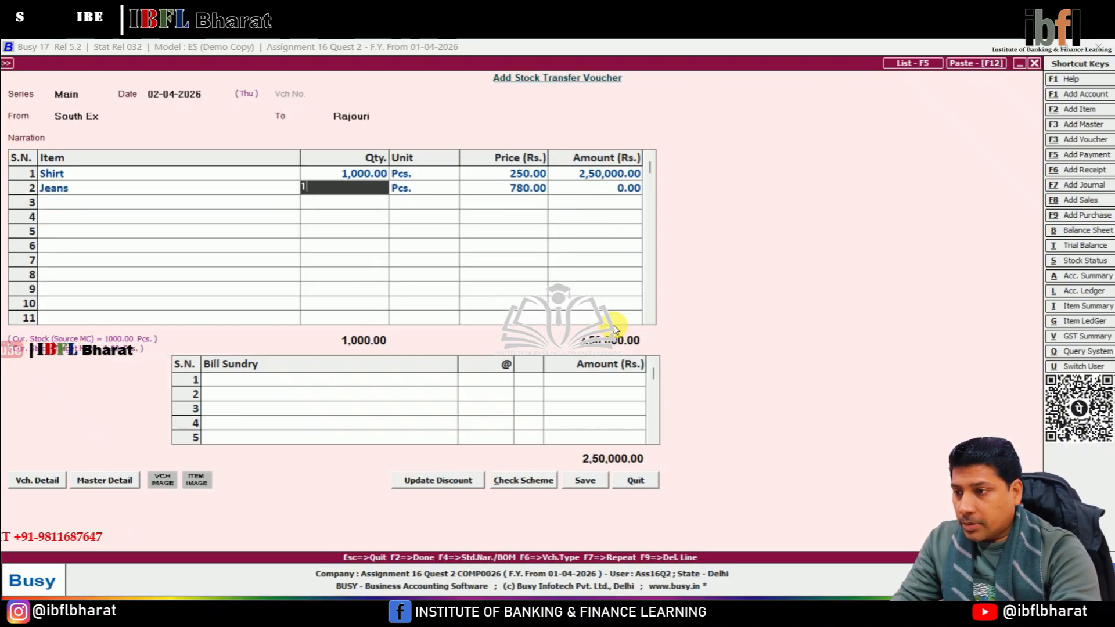
key(Return)
key(Return)
key(Return)
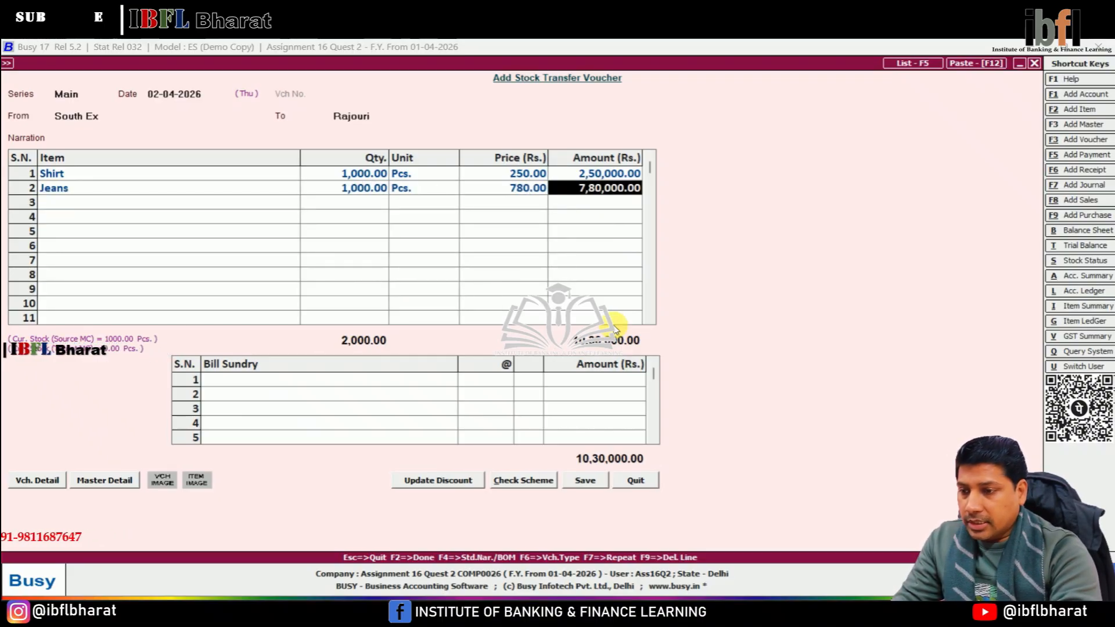
key(Return)
Step: Save the stock transfer voucher without any bill sundry and leave stock transfer entry
key(Return)
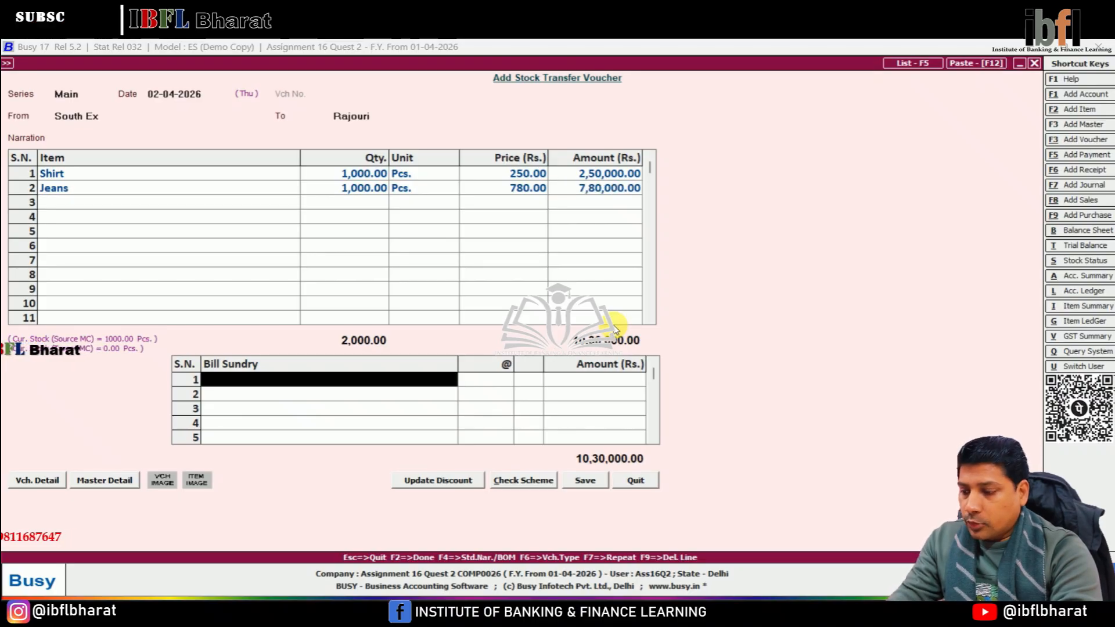
key(Return)
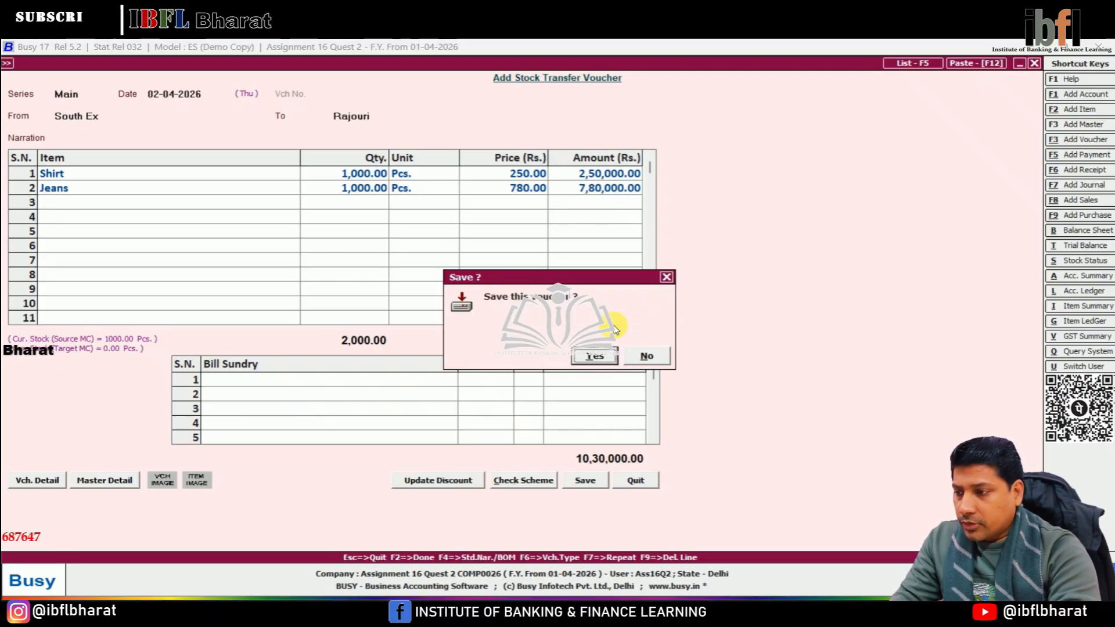
key(Return)
key(Escape)
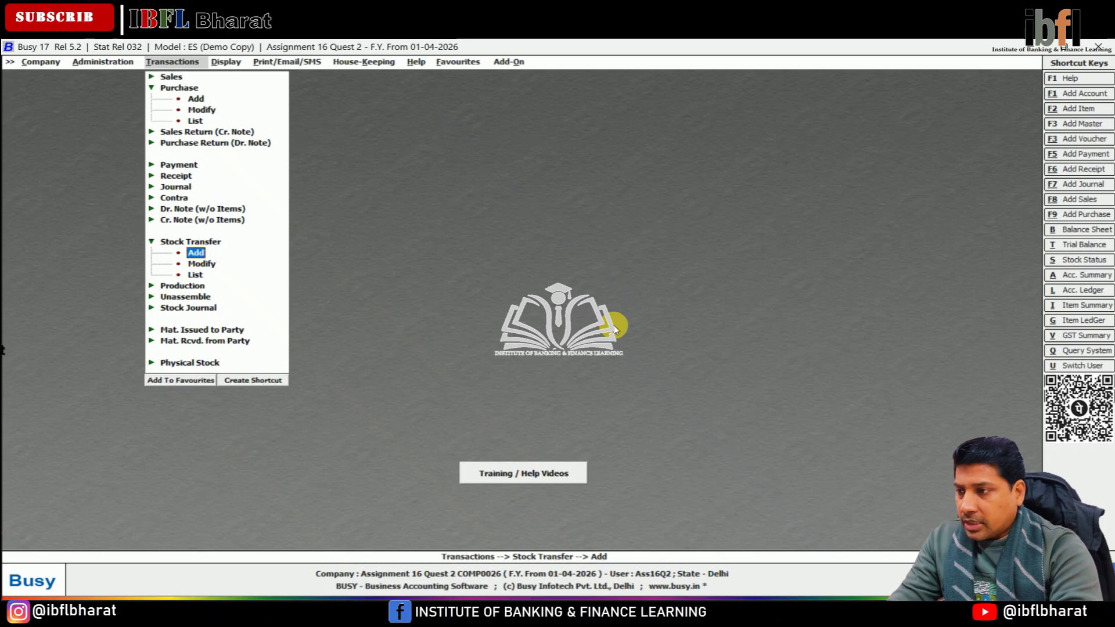
Step: Display the grouped closing stock of the Rajouri material centre at the end of April, without item values or zero-balance items
key(Right)
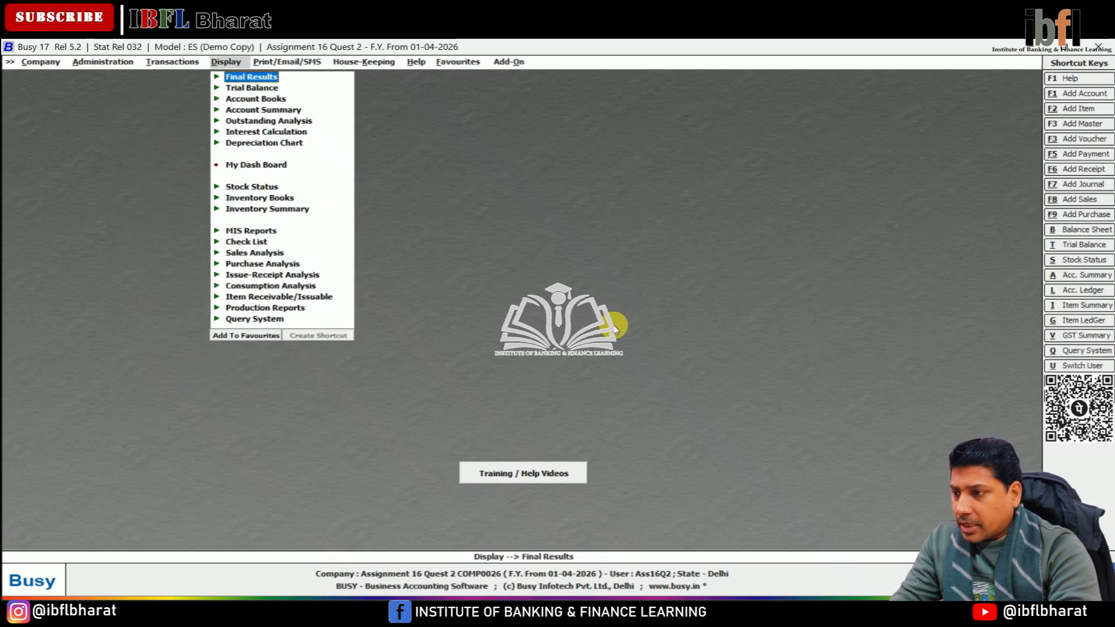
key(Down)
key(Down)
key(Down)
key(Down)
key(Down)
key(Down)
key(Down)
key(Return)
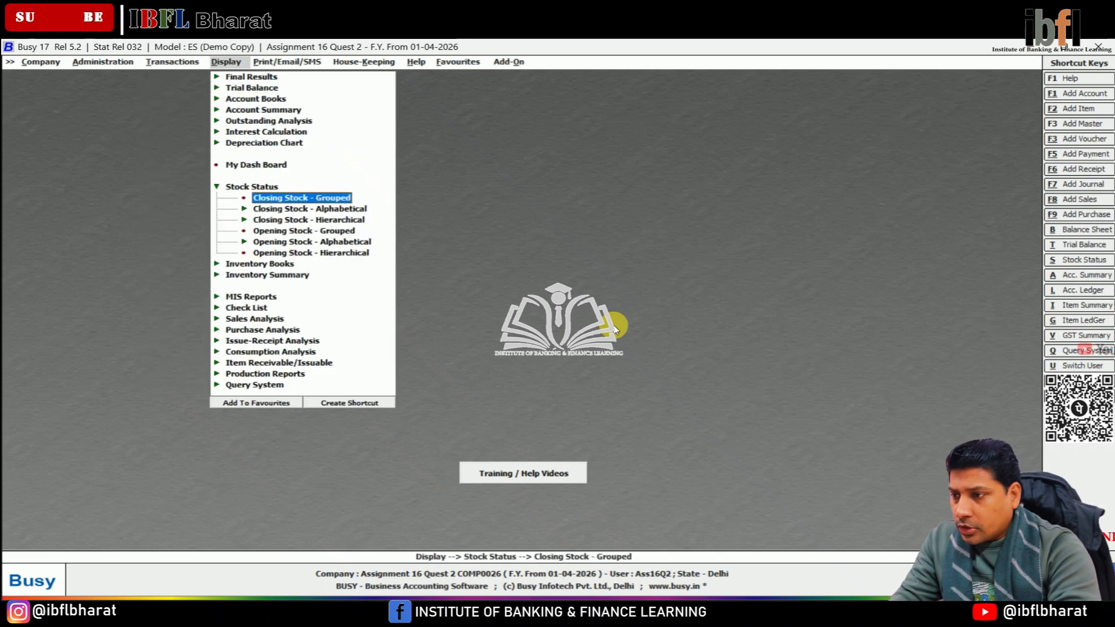
key(Return)
key(Return)
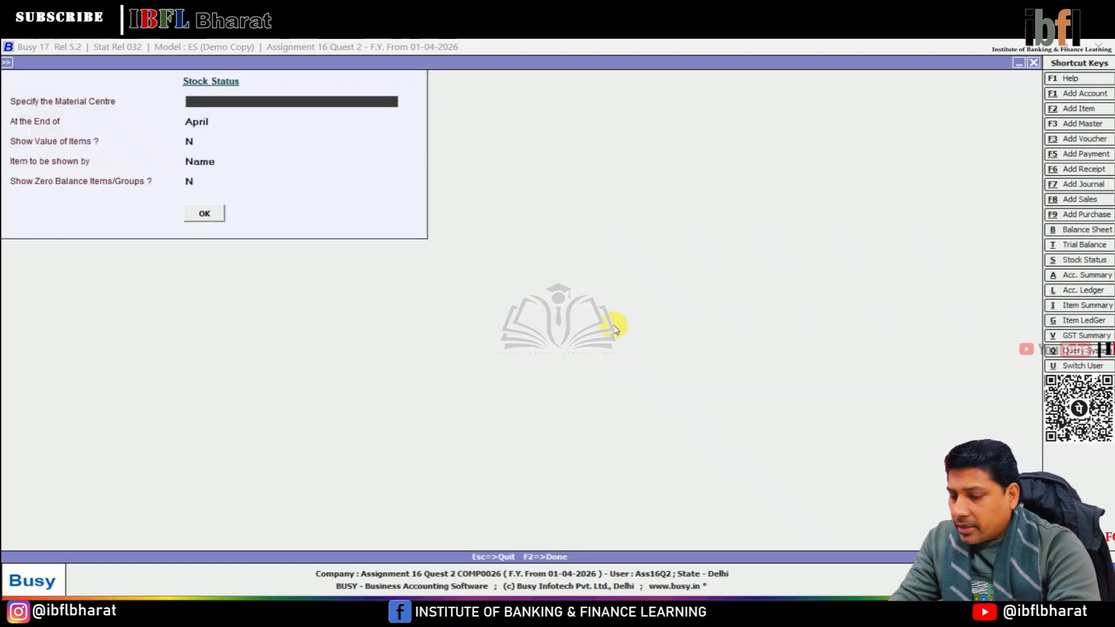
key(Down)
key(Down)
key(Up)
key(Return)
key(Return)
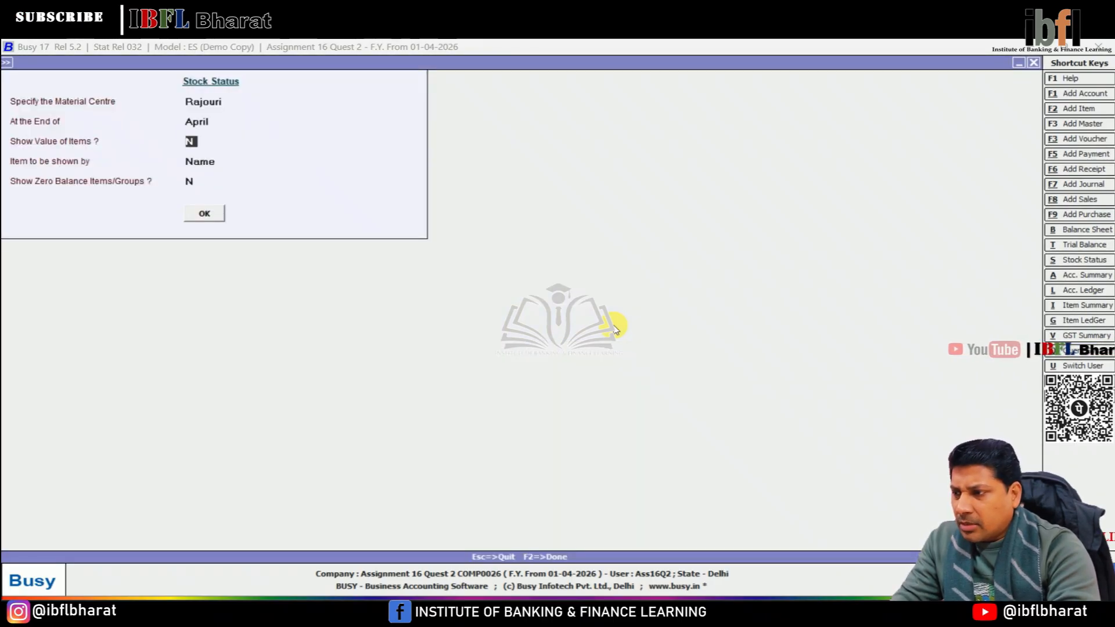
key(Return)
key(Return)
key(Return)
key(Return)
key(Down)
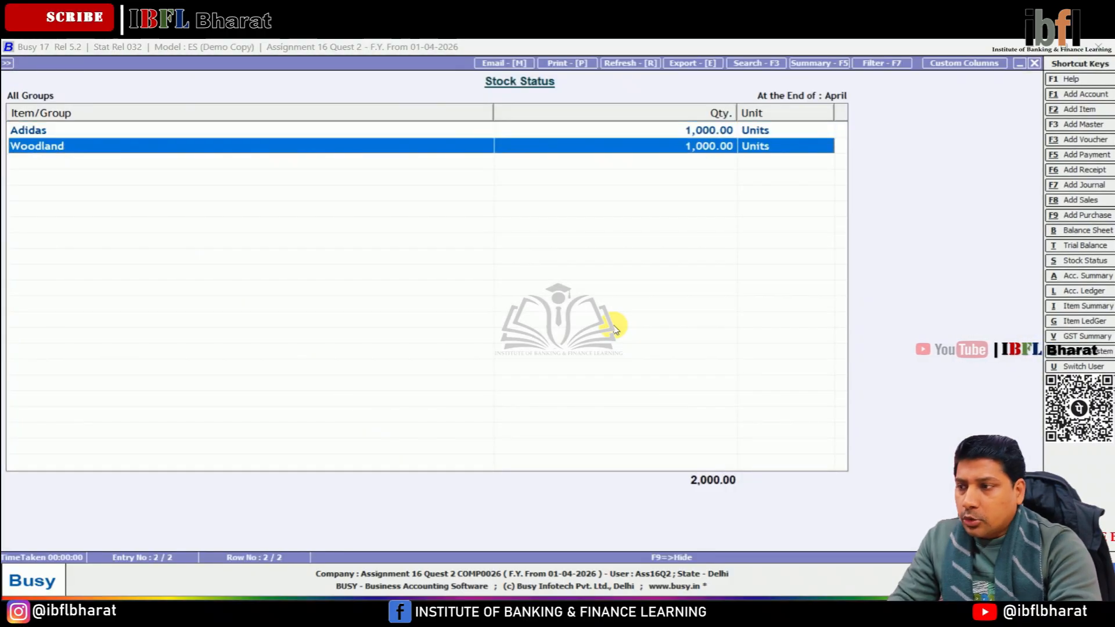
Step: Display the grouped closing stock of the South Ex material centre at the end of April without item values, and close the report
key(Up)
key(Down)
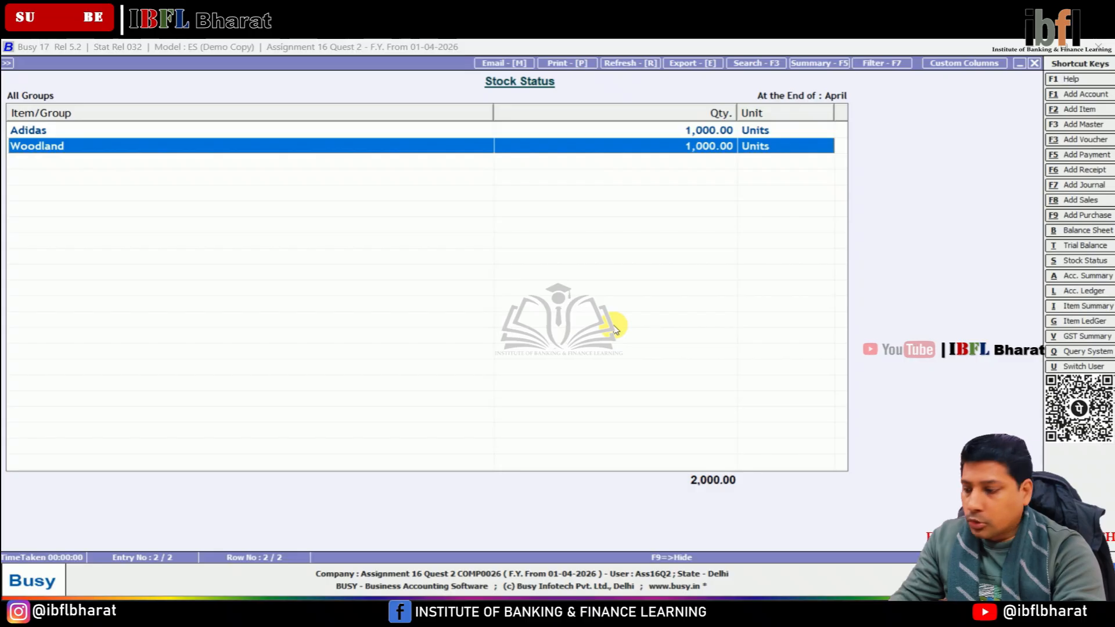
key(Escape)
key(Down)
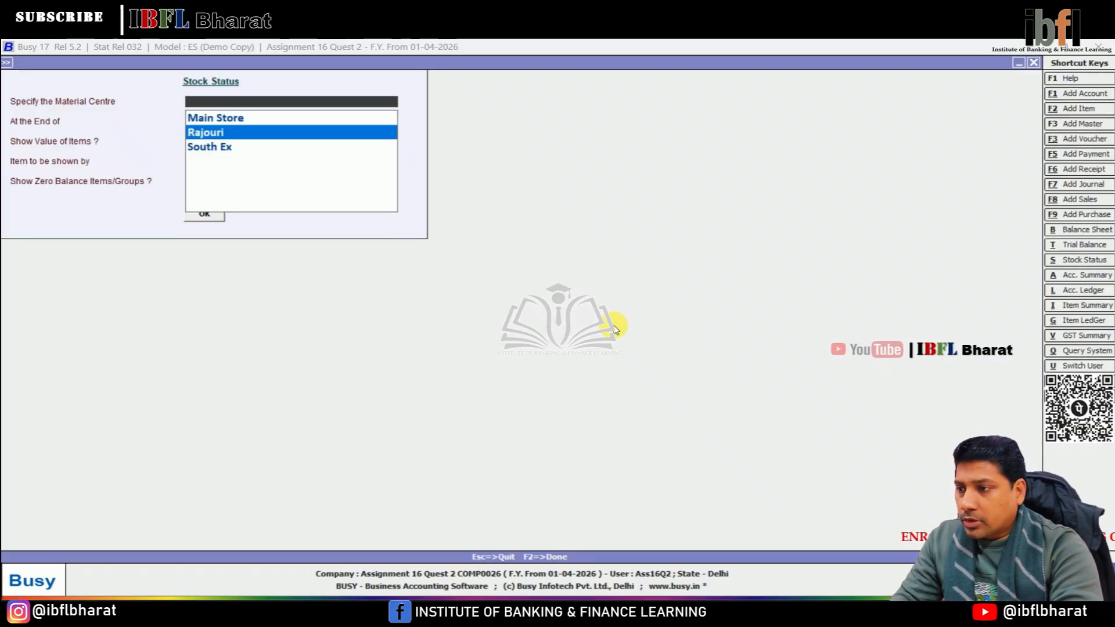
key(Down)
key(Return)
key(Return)
key(Return)
key(Return)
key(Return)
key(Return)
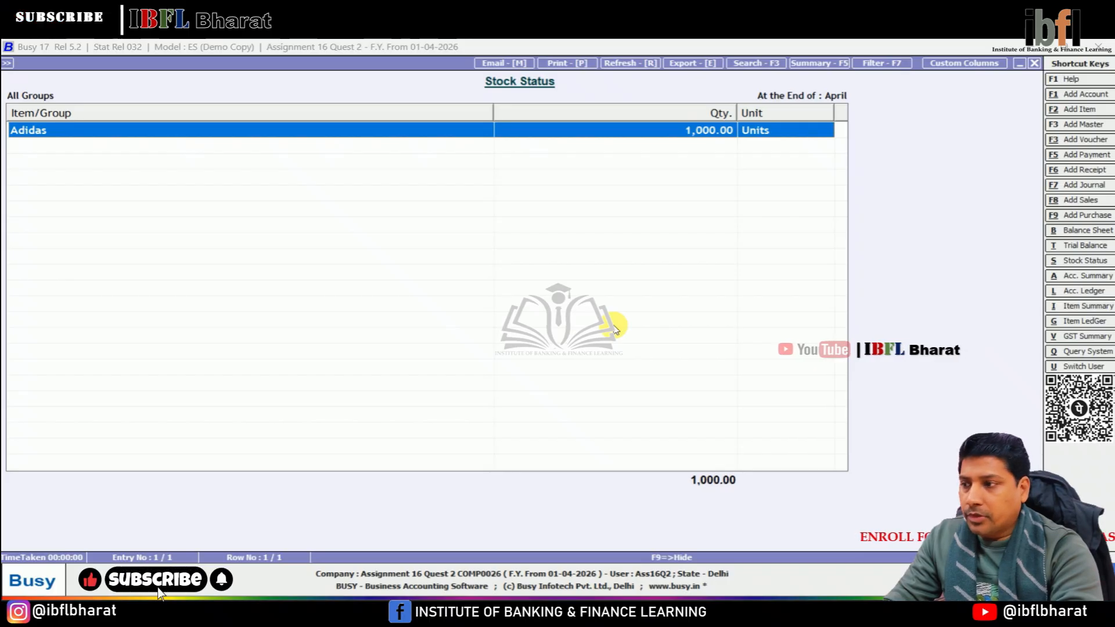
key(Return)
key(Escape)
key(Escape)
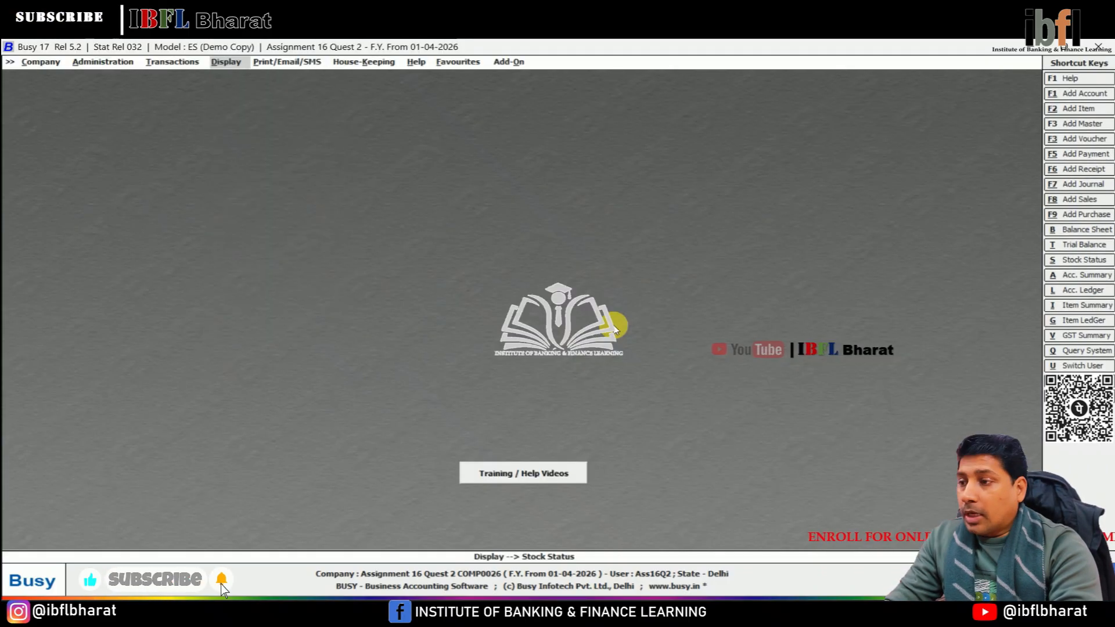
key(Left)
key(Down)
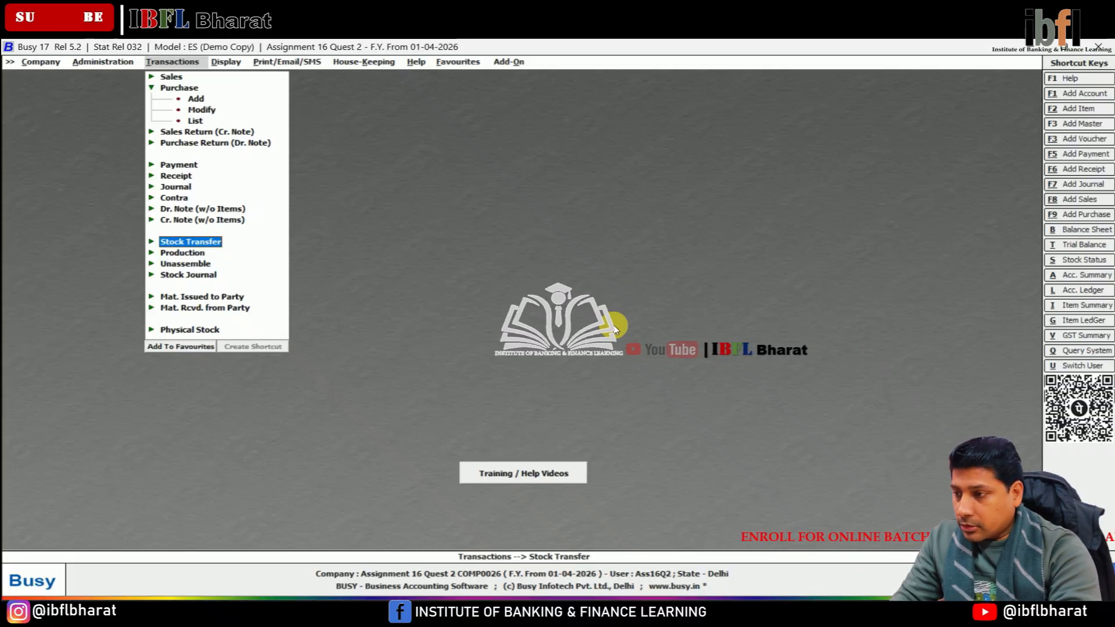
key(F8)
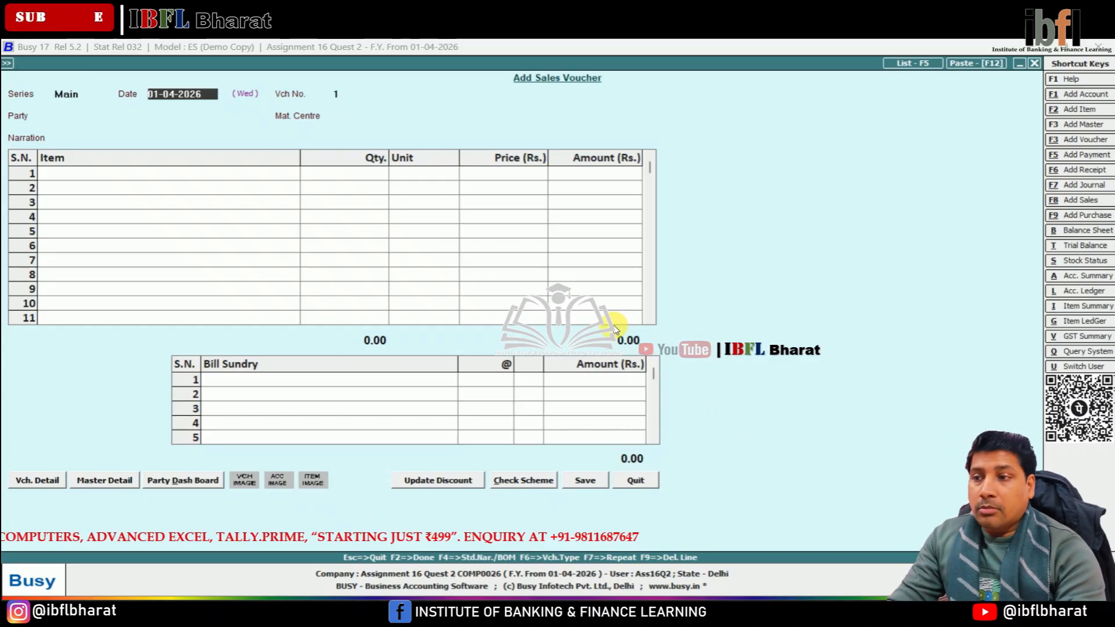
key(Escape)
Step: Start a new stock transfer voucher in the Main series dated 04-04-2026, from Rajouri to South Ex, without narration
key(Down)
key(Down)
key(Down)
key(Down)
key(Down)
key(Down)
key(Down)
key(Down)
key(Down)
key(Down)
key(Down)
key(Down)
key(Down)
key(Down)
key(Down)
key(Down)
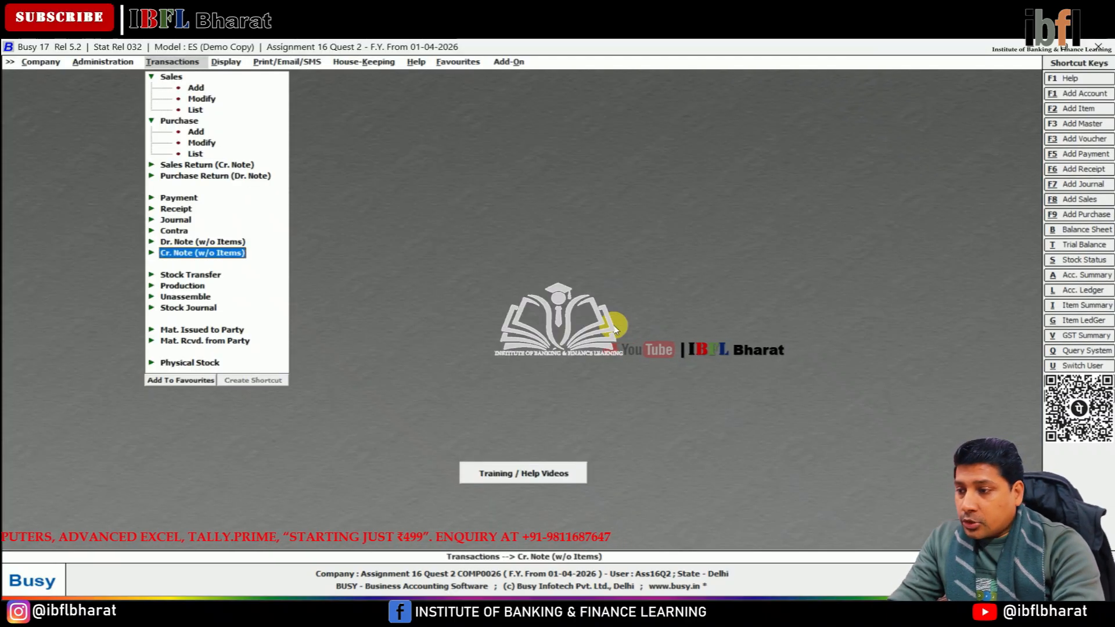
key(Up)
key(Return)
key(Return)
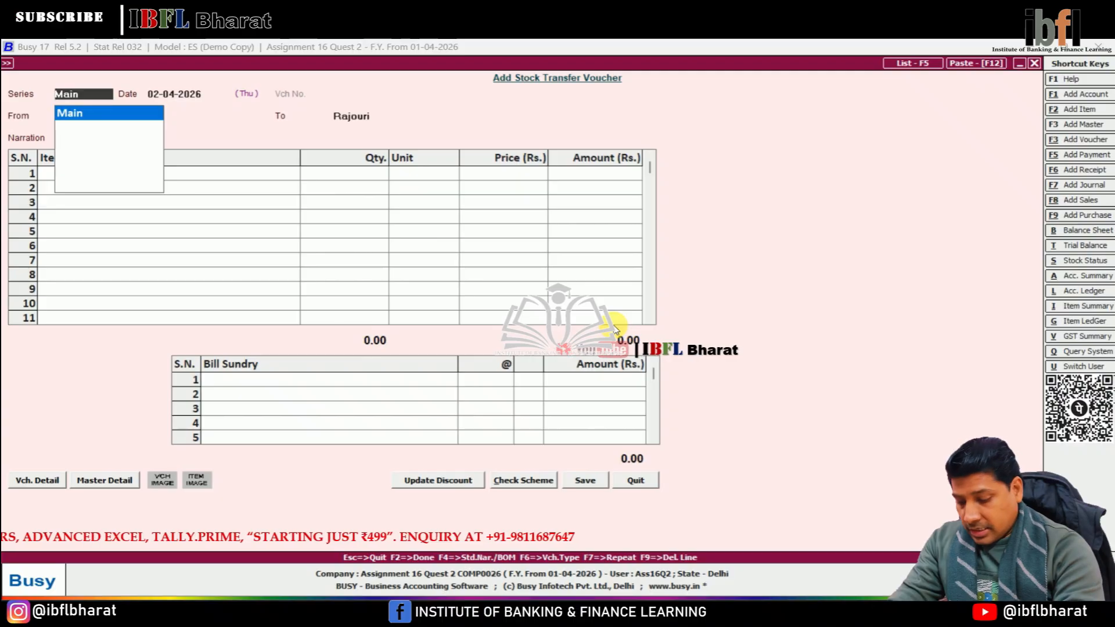
key(Return)
key(Return)
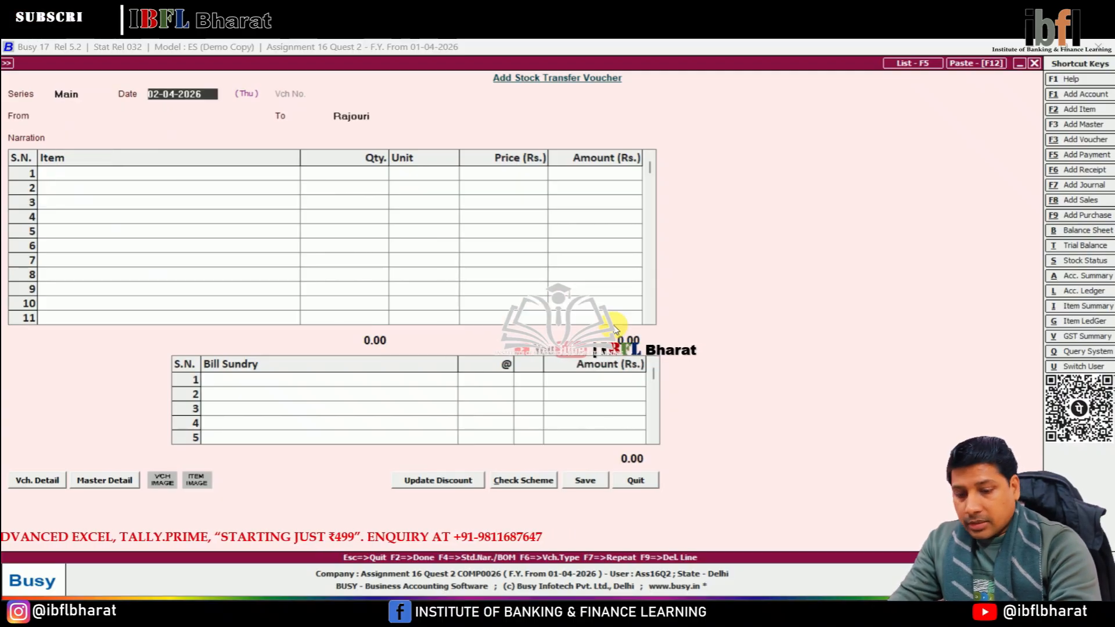
text(4)
key(Return)
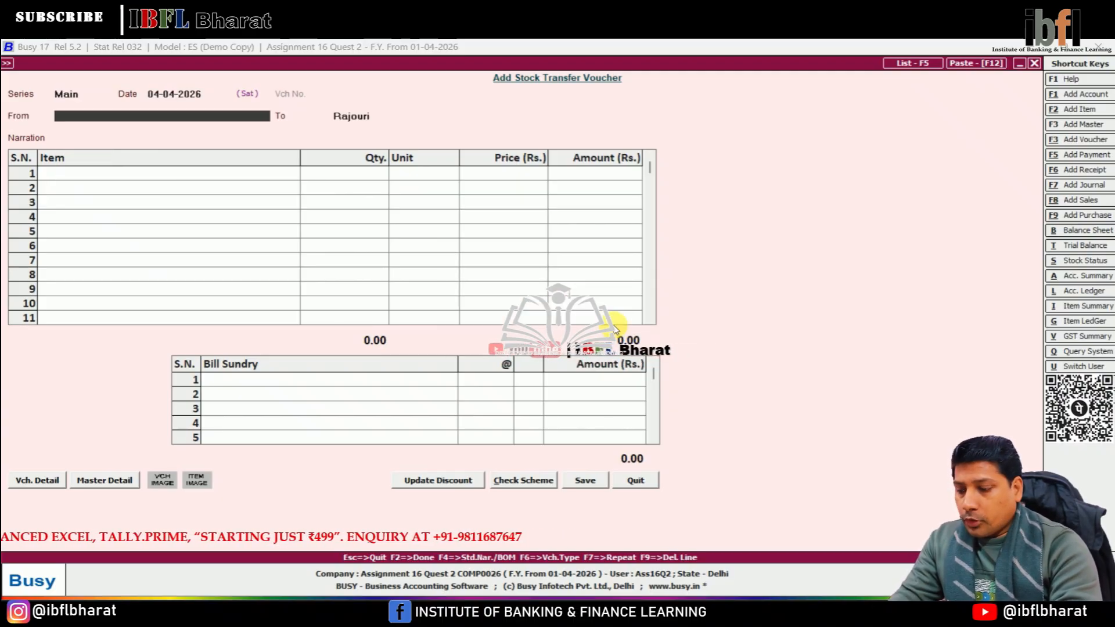
text(ra)
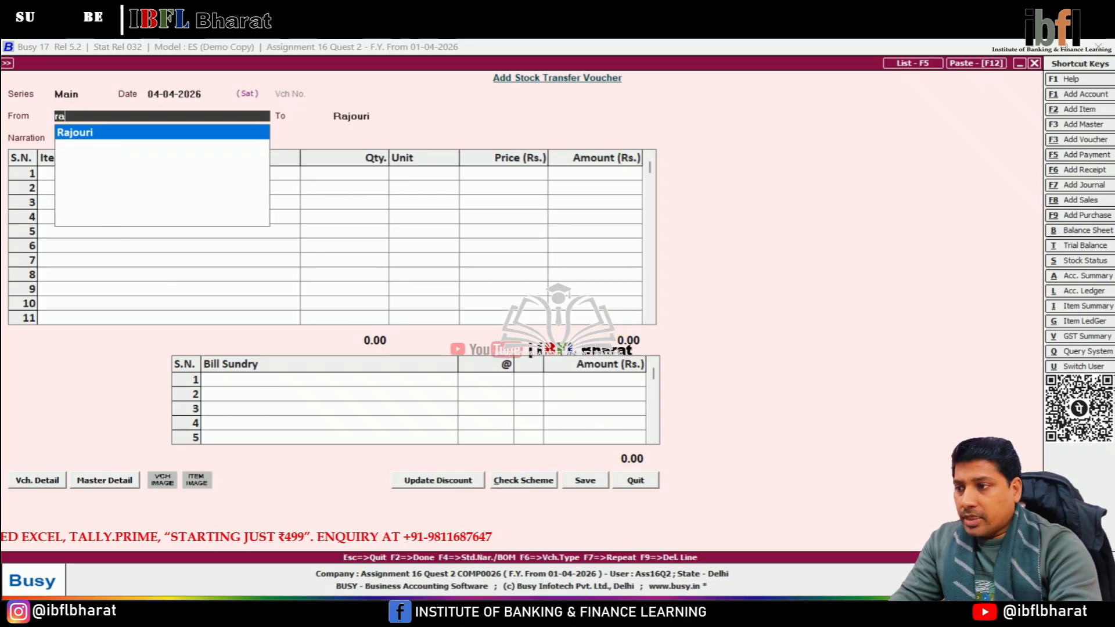
key(Return)
text(s)
key(Return)
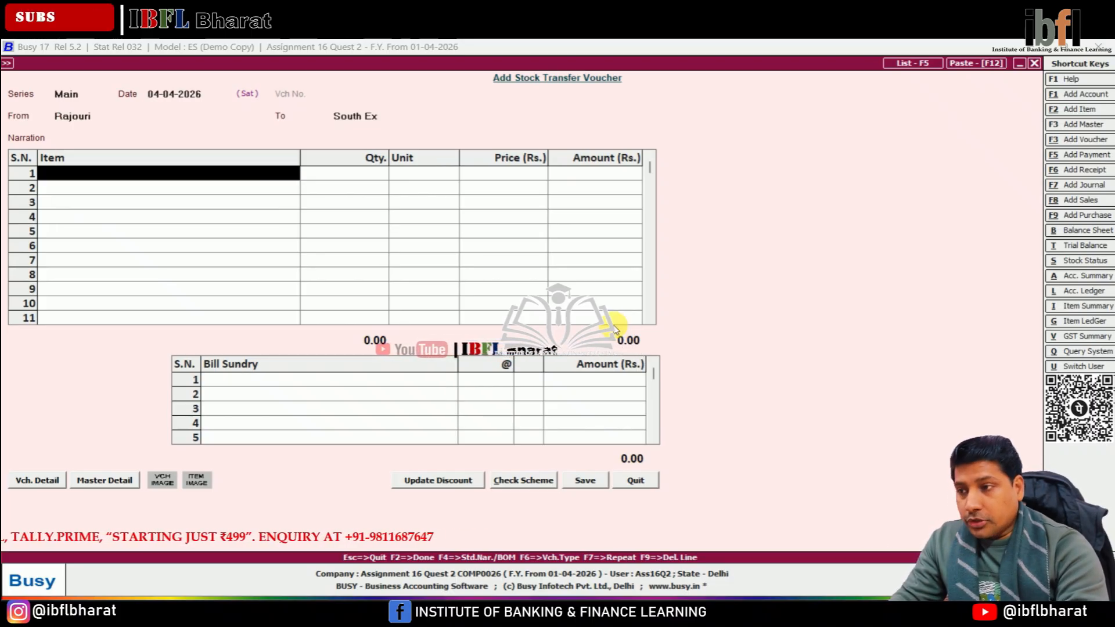
Step: Enter Shirt as the first transfer line with a quantity of 100 Pcs. at a price of 250
key(space)
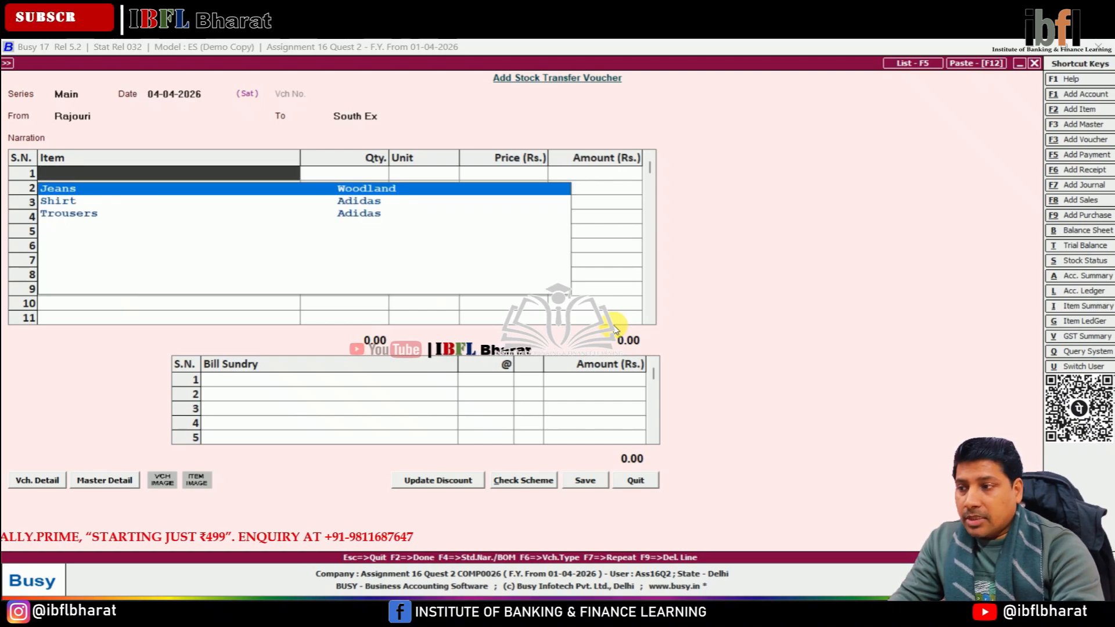
key(Down)
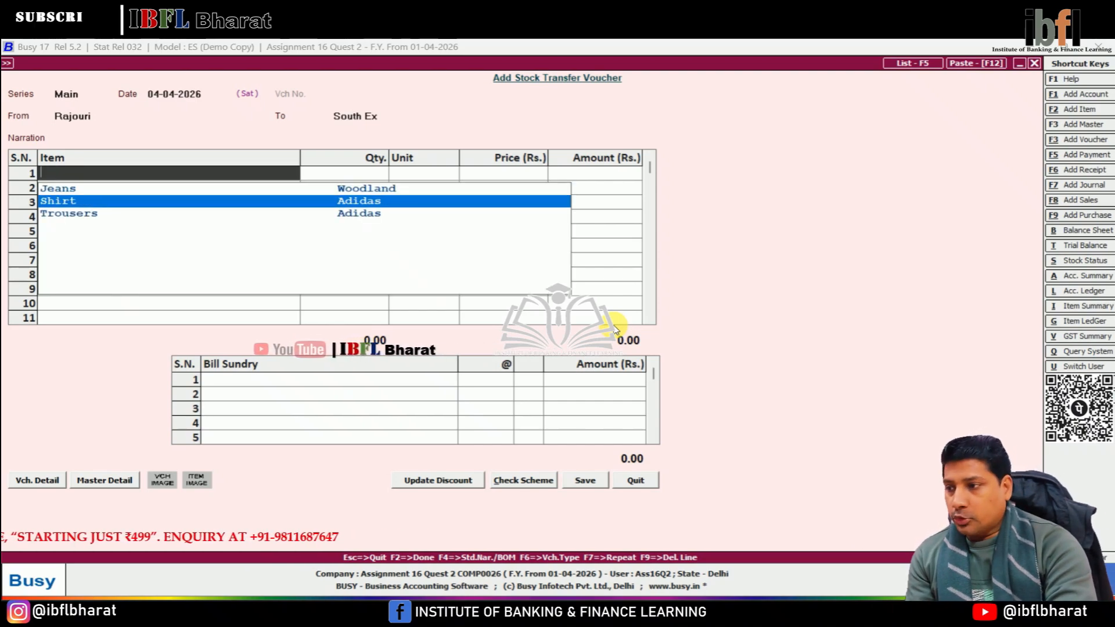
key(Return)
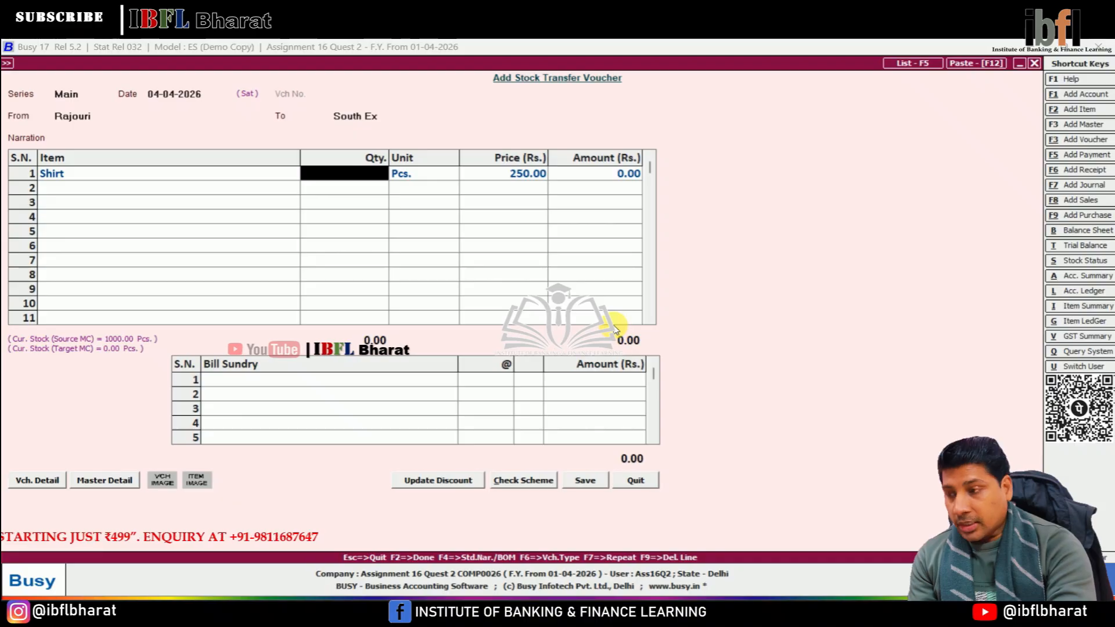
text(100)
key(Return)
key(Return)
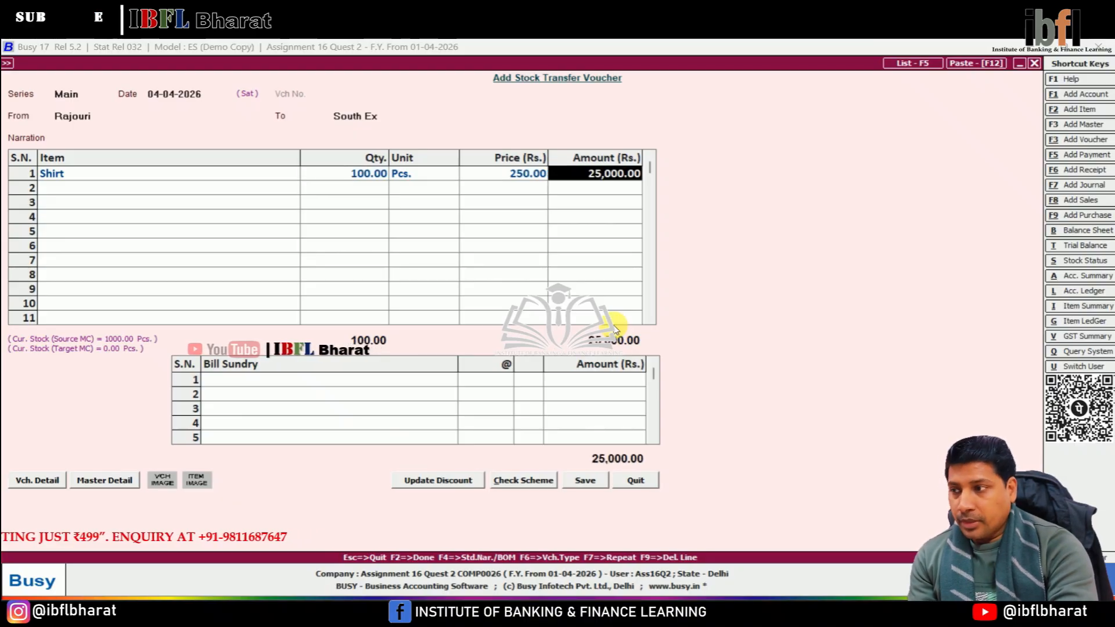
key(Return)
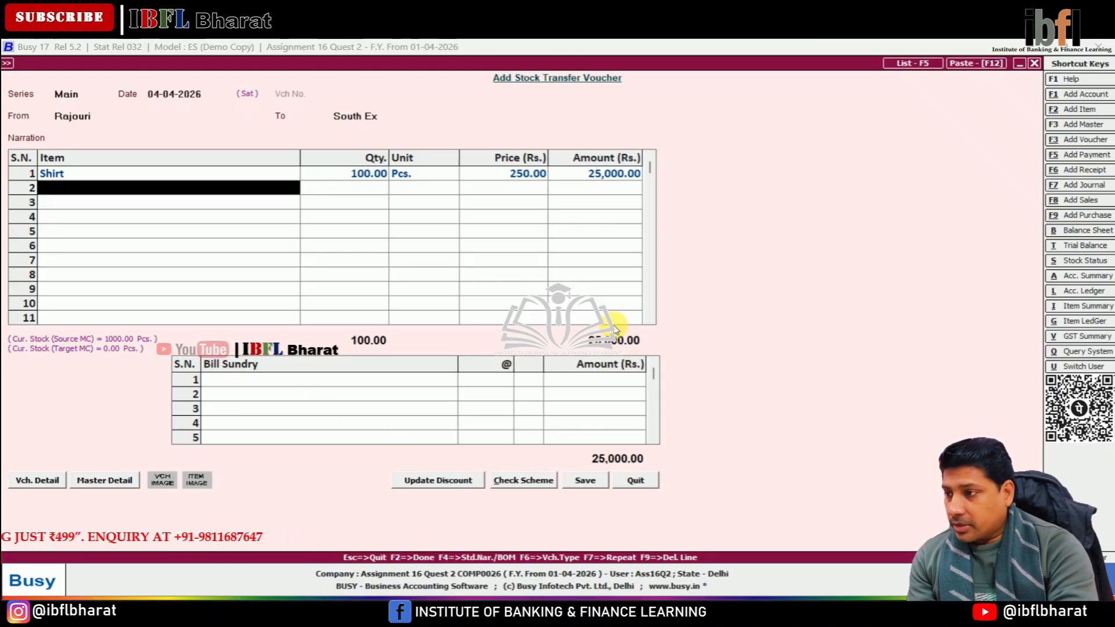
Step: Enter Jeans as the second transfer line with a quantity of 200 Pcs. at a price of 780
text(j)
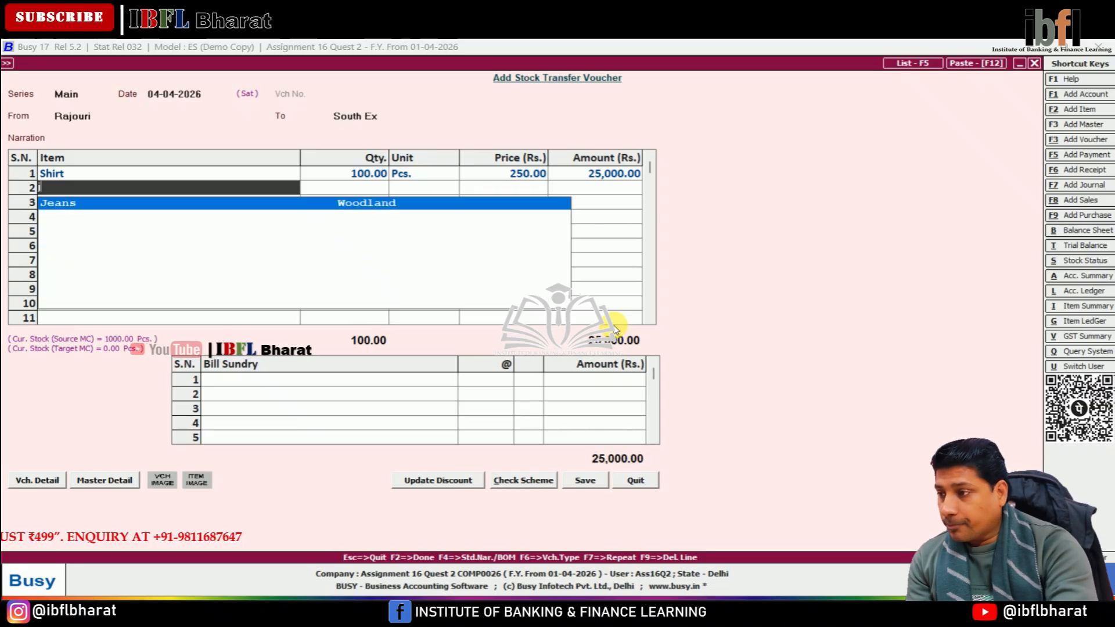
key(Return)
text(200)
key(Return)
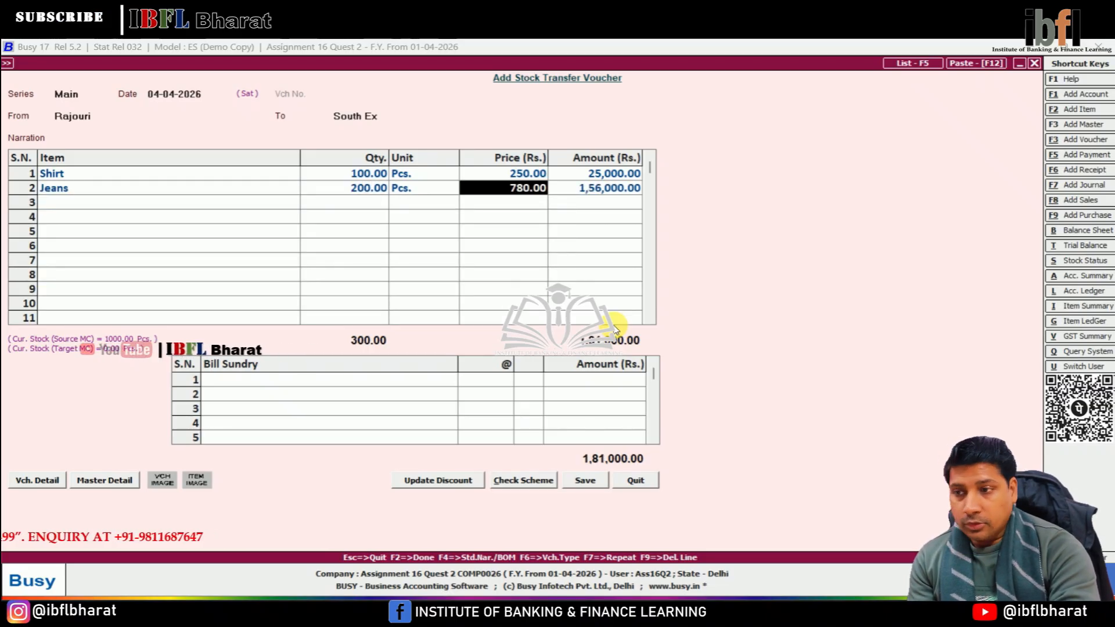
key(Return)
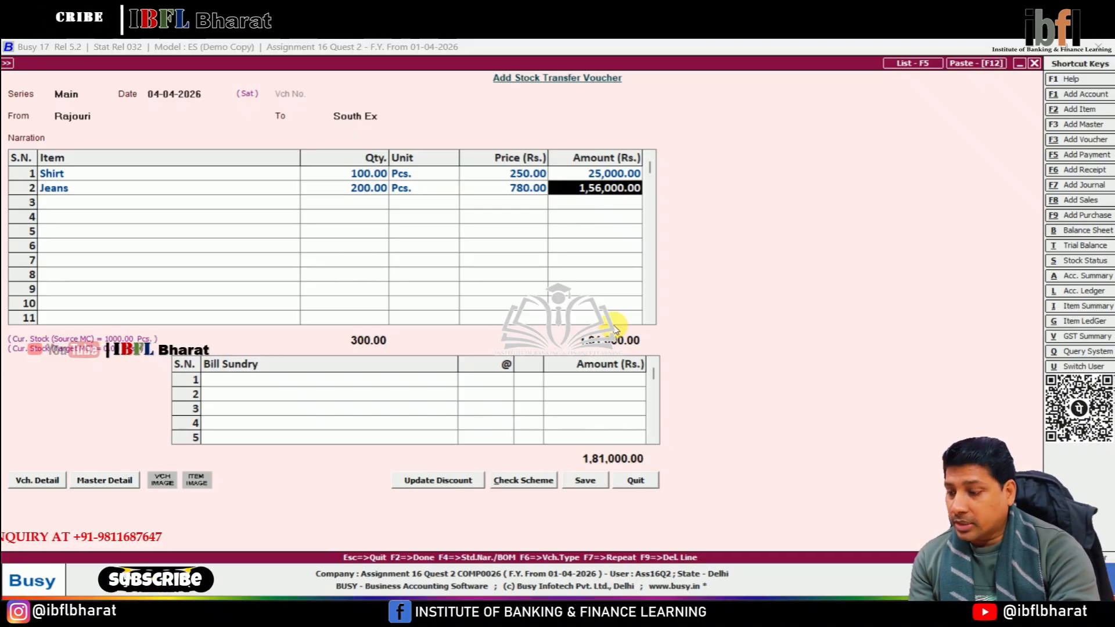
key(Return)
Step: Save the Rajouri to South Ex transfer voucher without any bill sundry and leave stock transfer entry
key(Return)
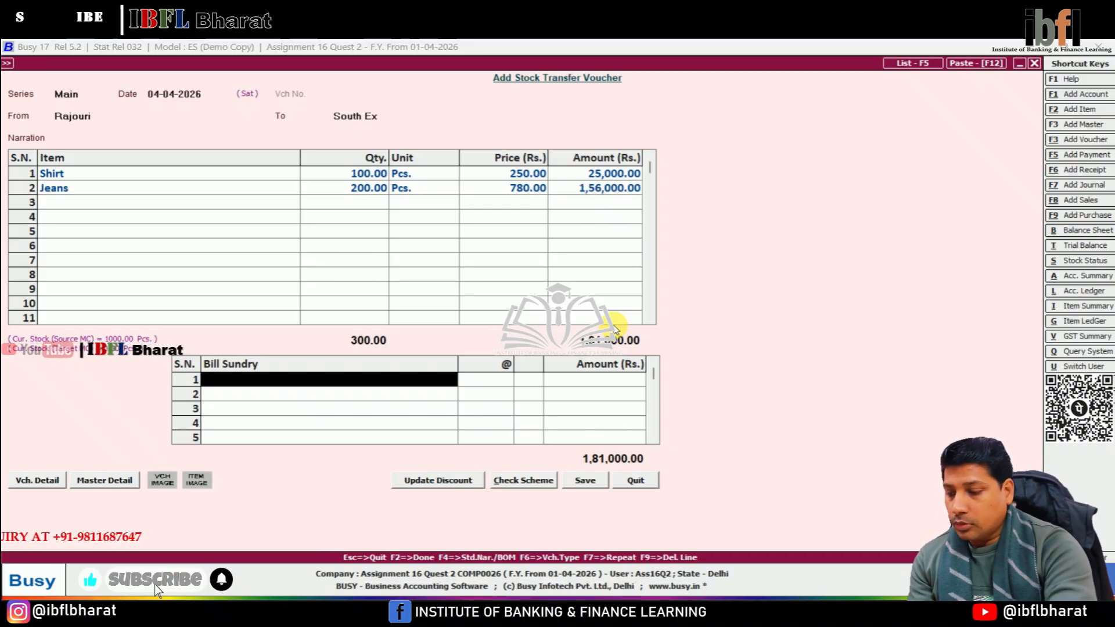
key(Return)
key(Return)
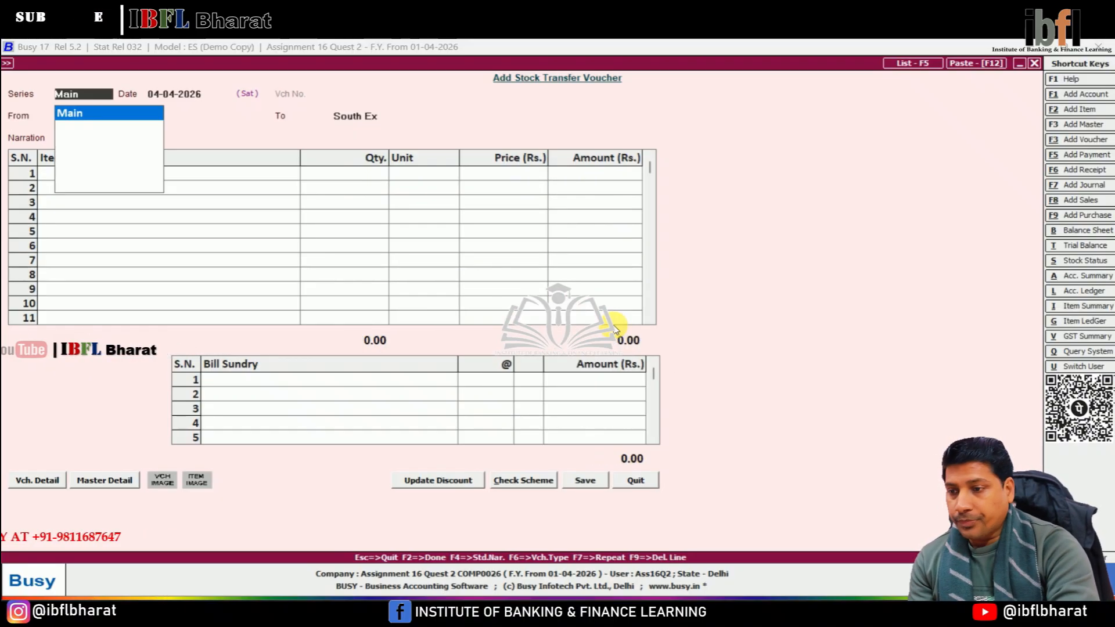
key(Escape)
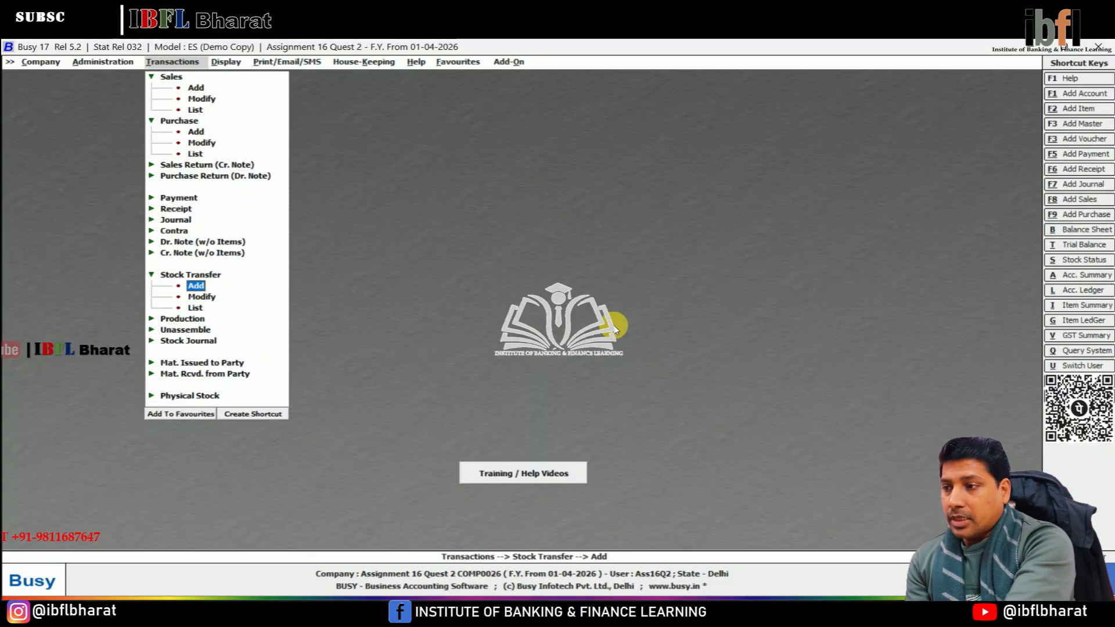
Step: Start a new sales voucher in the Main series dated 04-04-2026
key(Up)
key(Up)
key(Up)
key(Up)
key(Up)
key(Up)
key(Up)
key(Up)
key(Up)
key(Up)
key(Up)
key(Up)
key(Up)
key(Up)
key(Up)
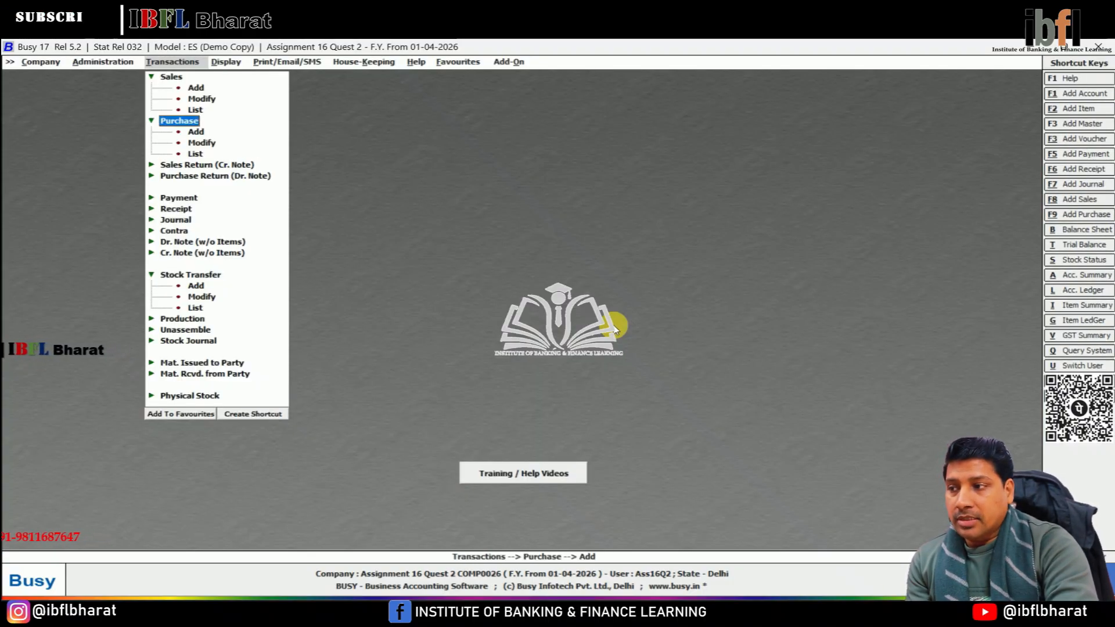
key(Return)
key(Return)
key(Return)
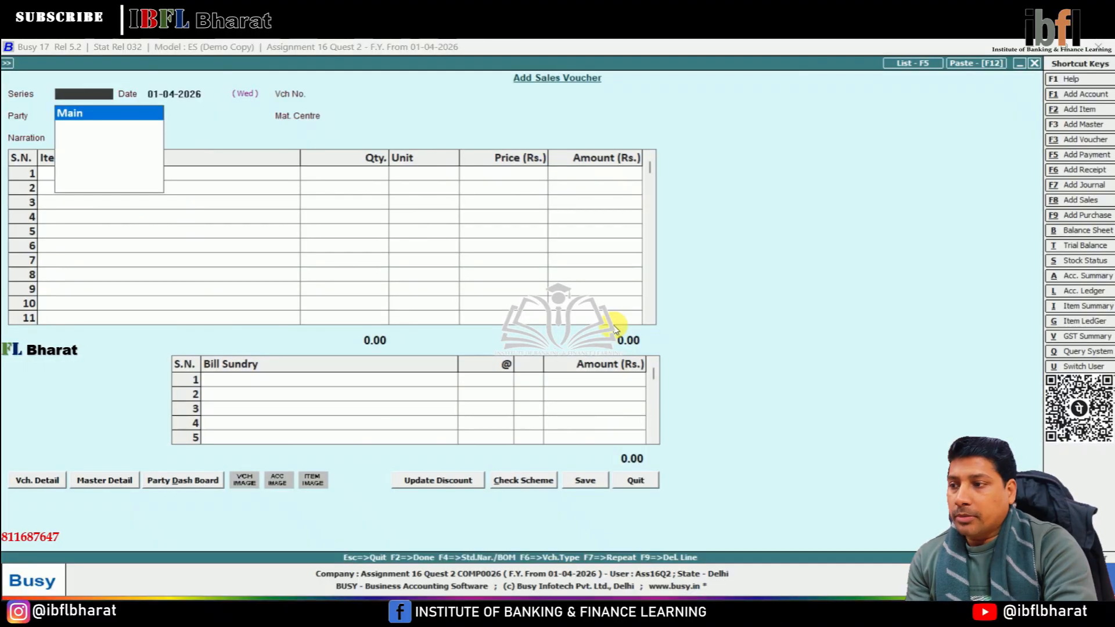
key(Up)
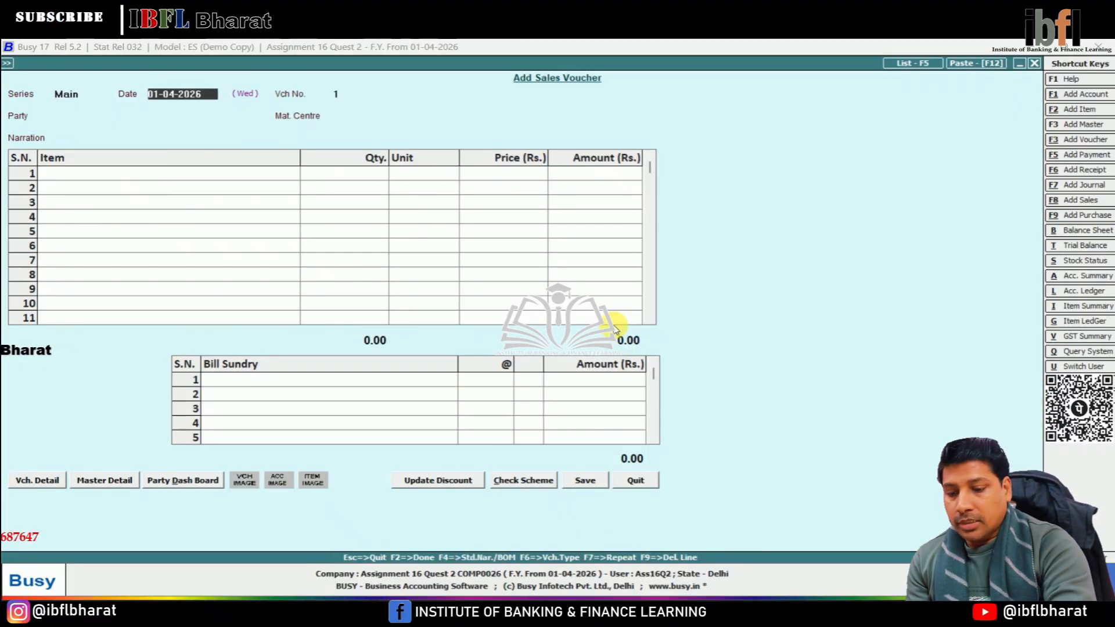
key(Return)
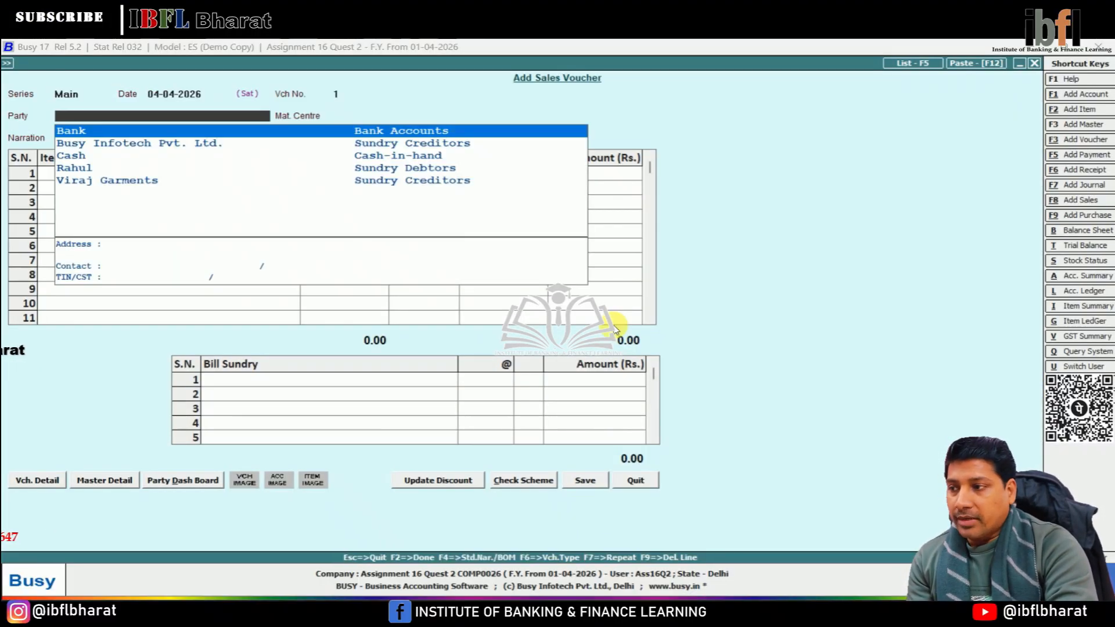
Step: Set the sales voucher's party to the Sundry Debtors customer and its material centre to South Ex, leaving the narration blank
key(Down)
key(Down)
key(Down)
key(Down)
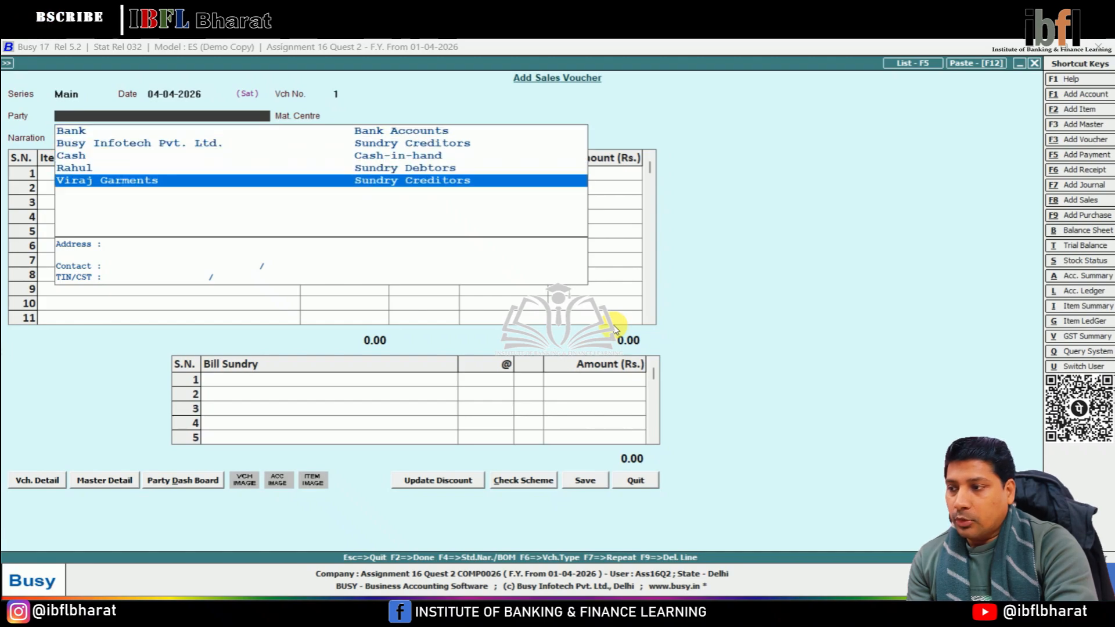
key(Up)
key(Return)
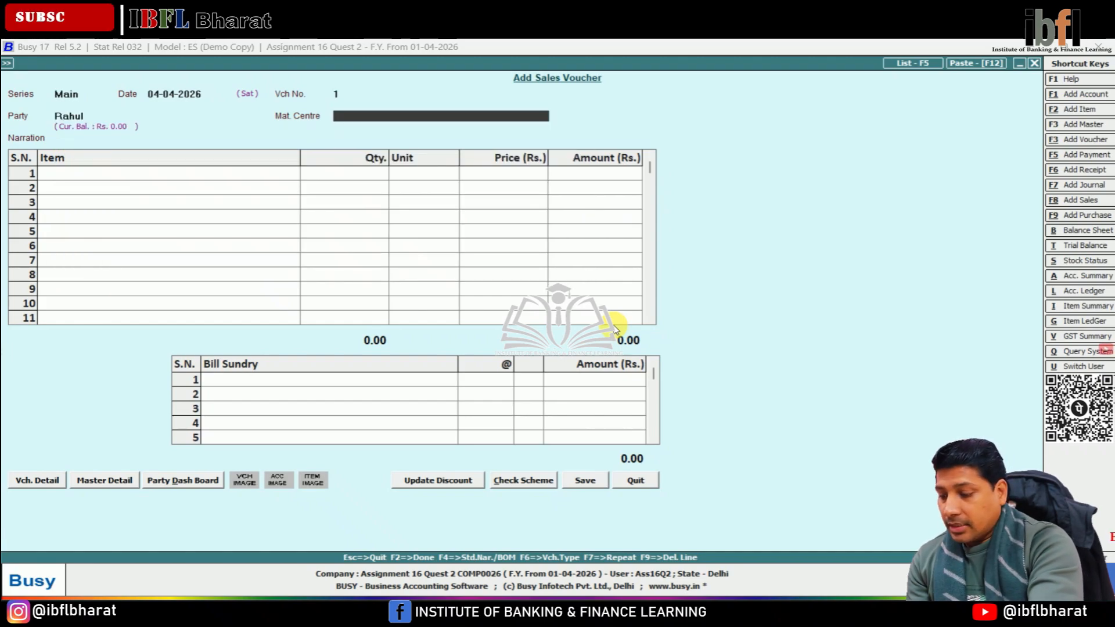
text(s)
key(Return)
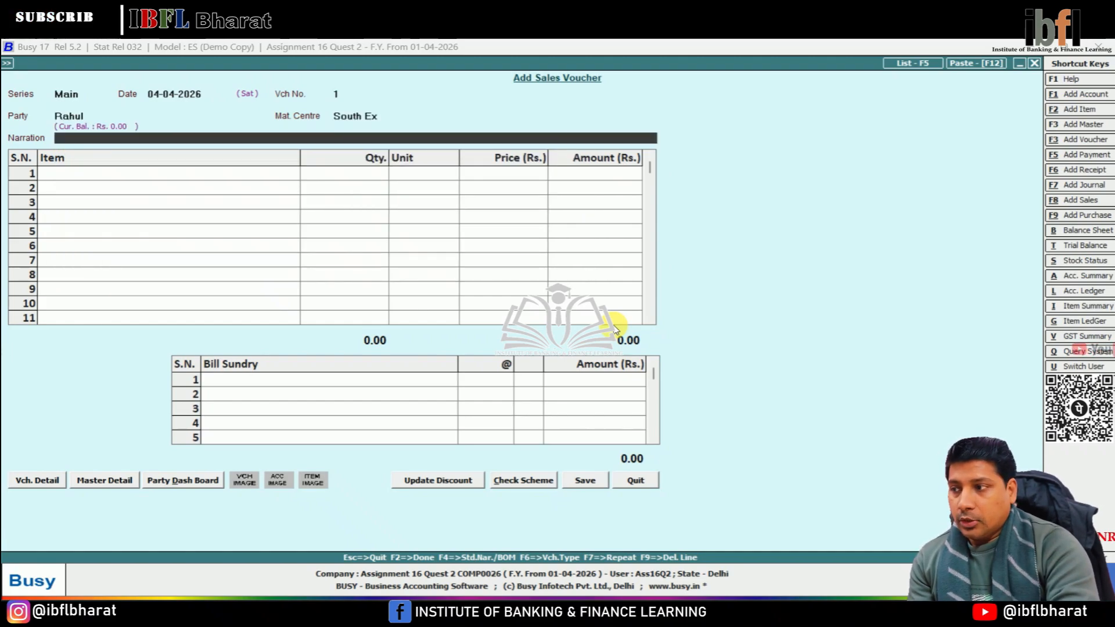
key(Return)
key(F2)
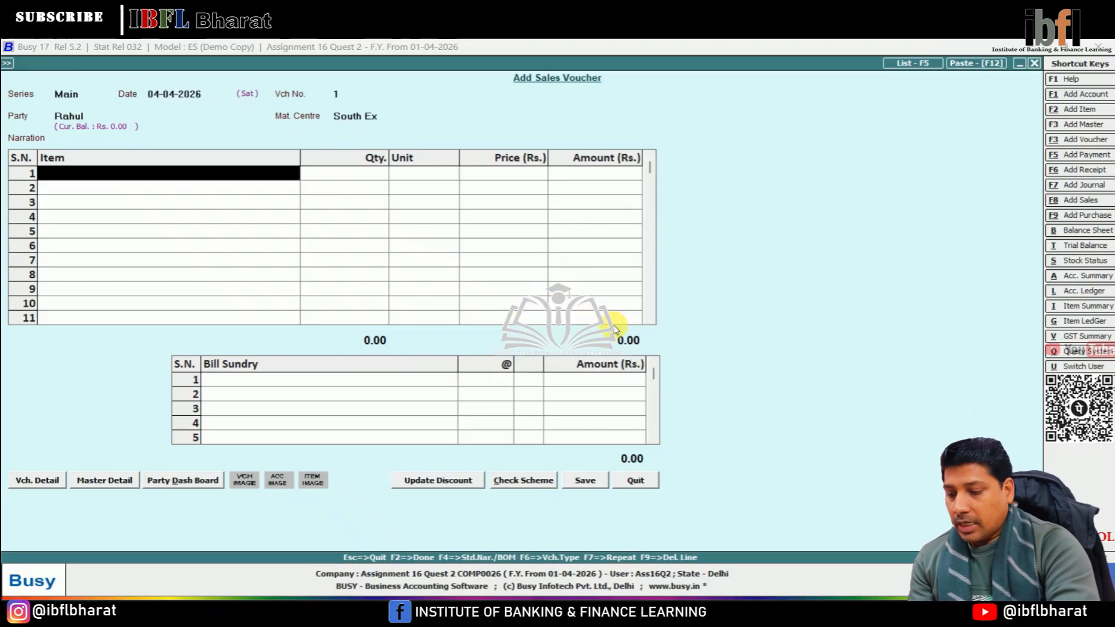
Step: Enter Shirt as the first sales line with a quantity of 100 Pcs. at a price of 300
key(space)
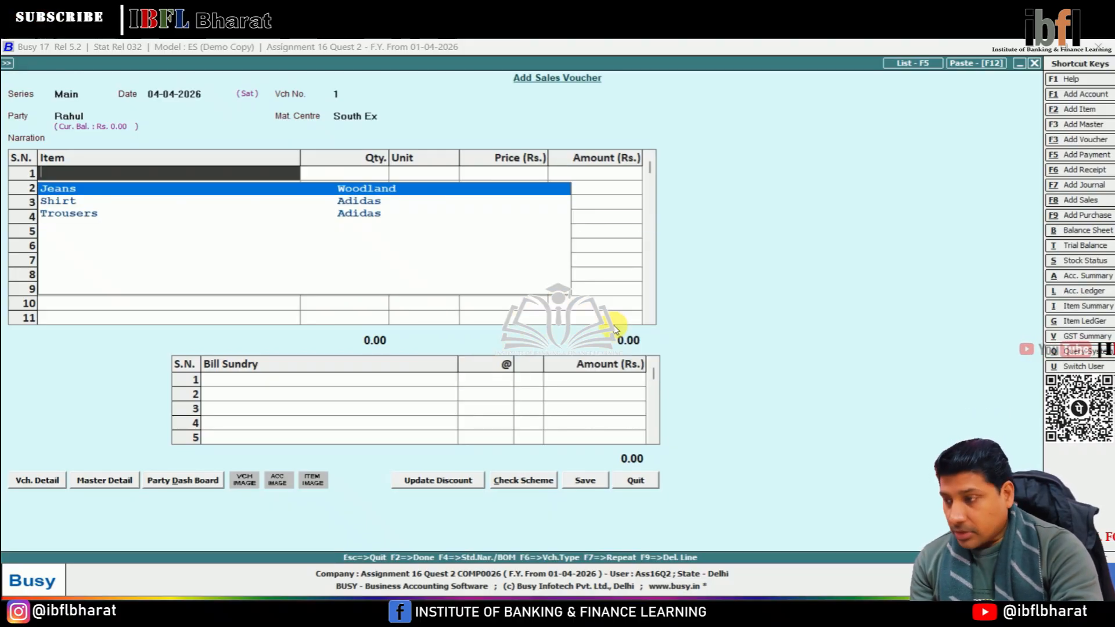
key(Down)
key(Return)
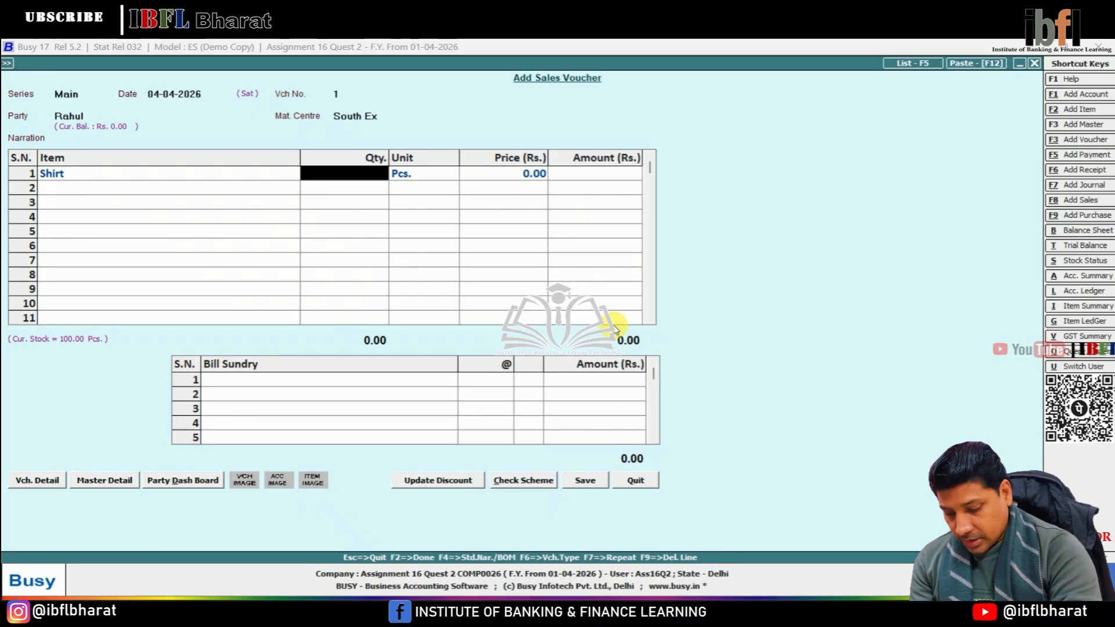
text(100)
key(Return)
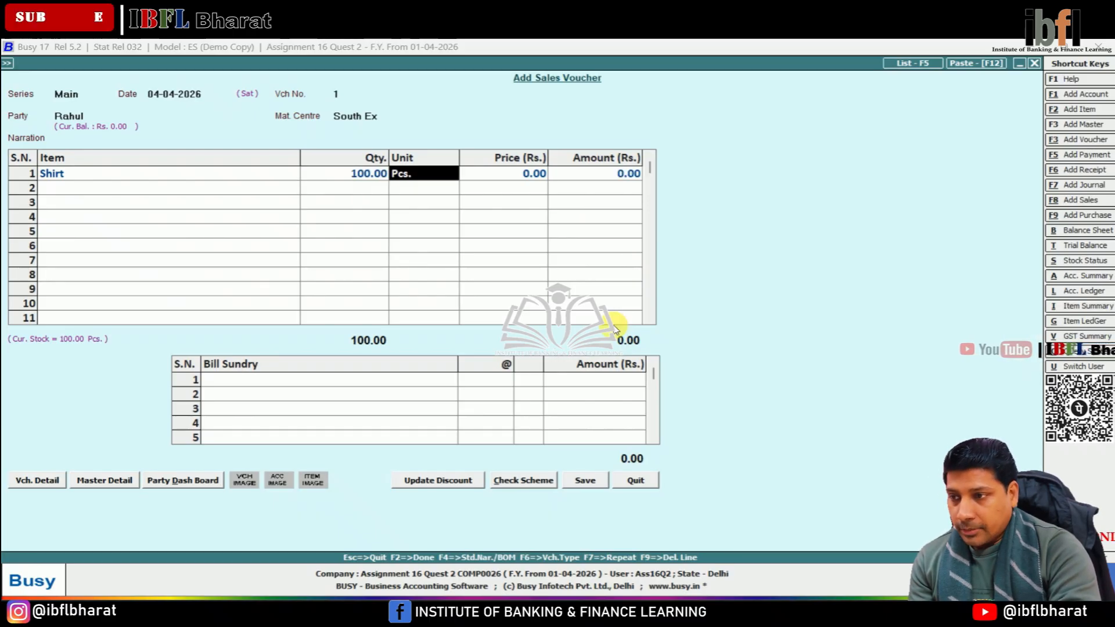
key(Return)
text(300)
key(Return)
key(Return)
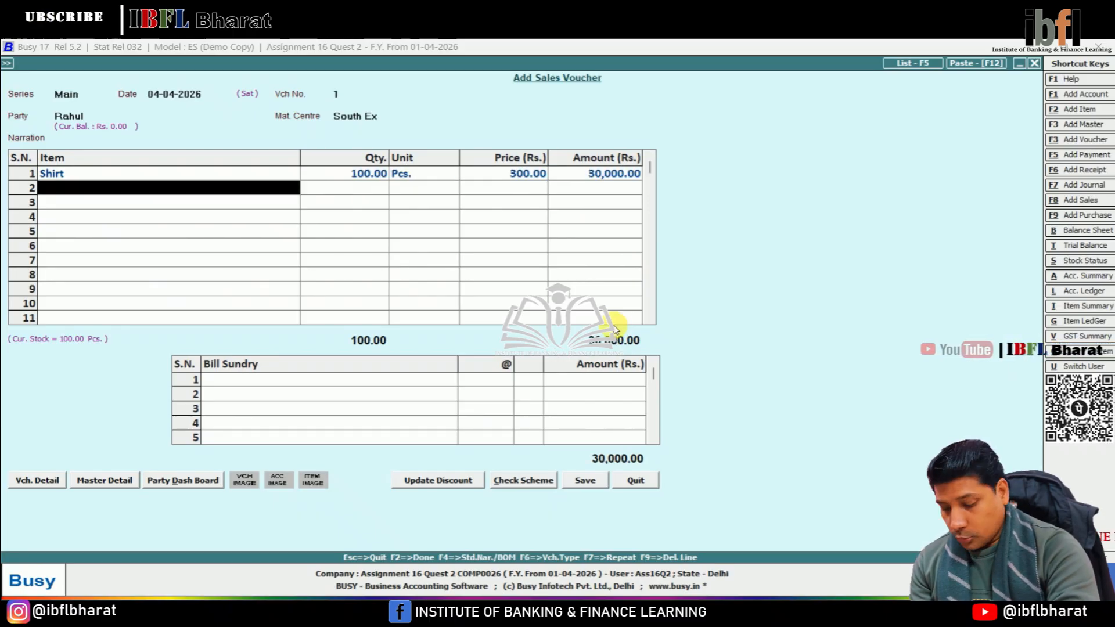
Step: Enter Trousers as the second sales line with a quantity of 150 Pcs. at a price of 780
text(tr)
key(Return)
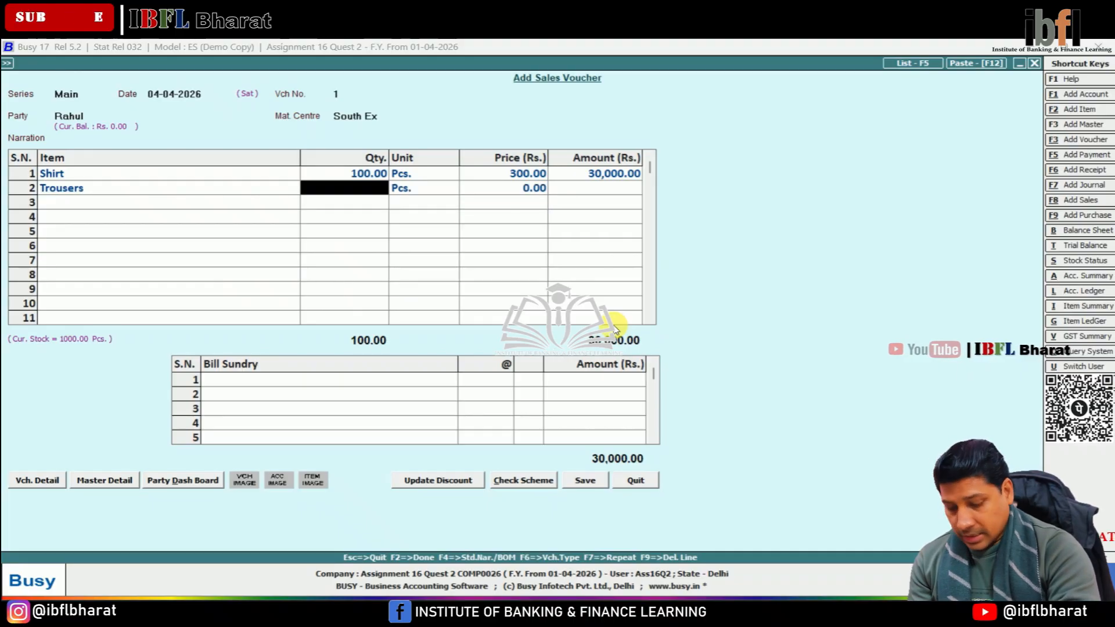
text(150)
key(Return)
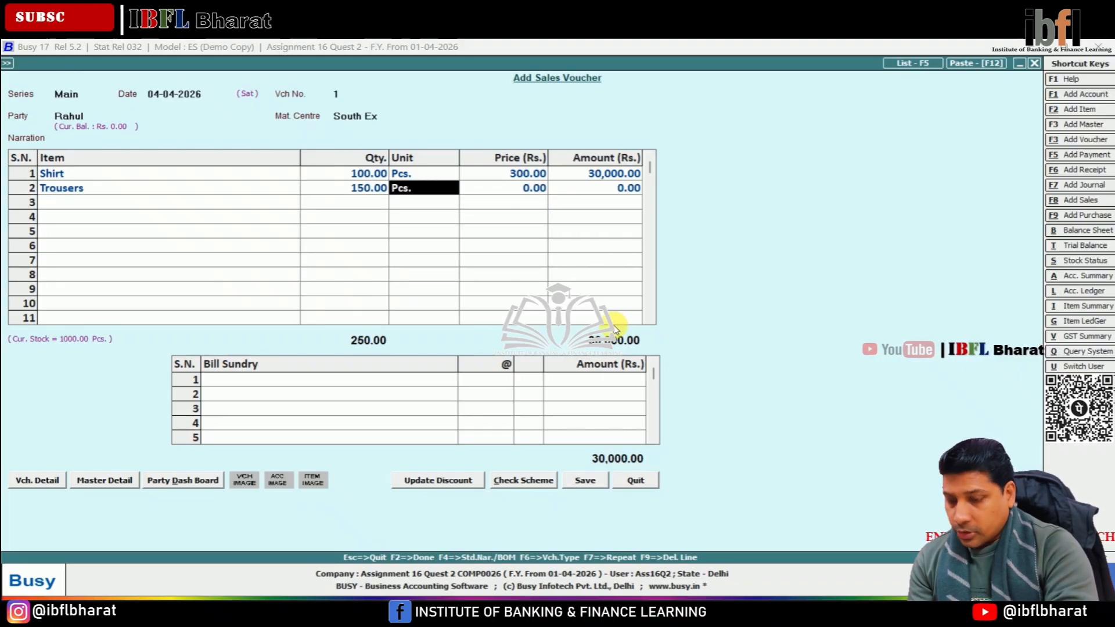
key(Return)
text(780)
key(Return)
key(Return)
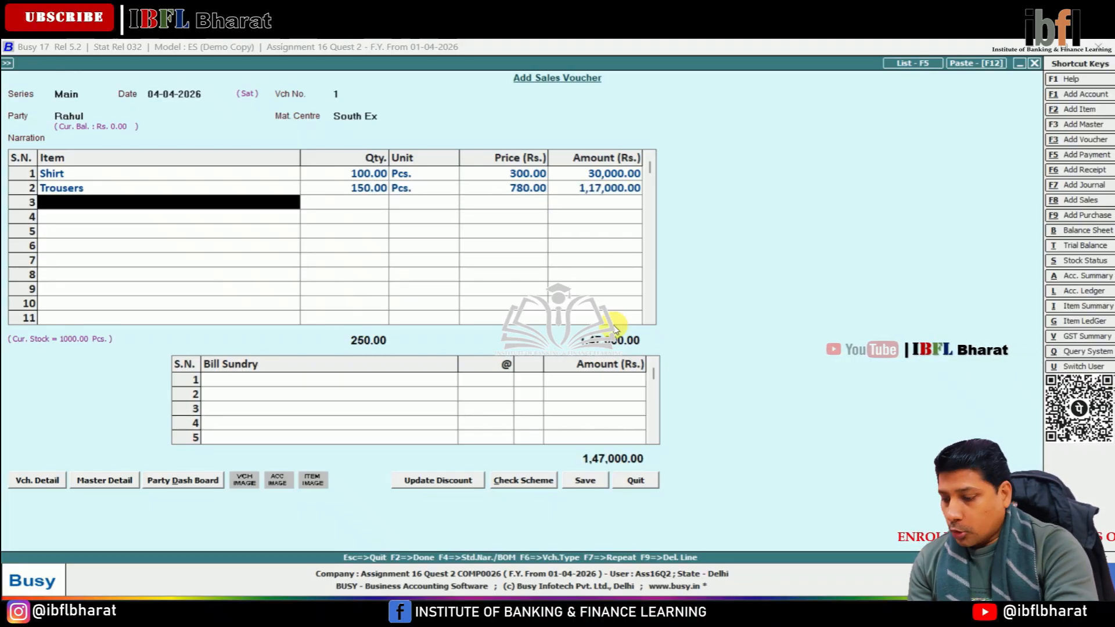
Step: Enter Jeans as the third sales line with a quantity of 200 Pcs. at a price of 950
text(j)
key(Return)
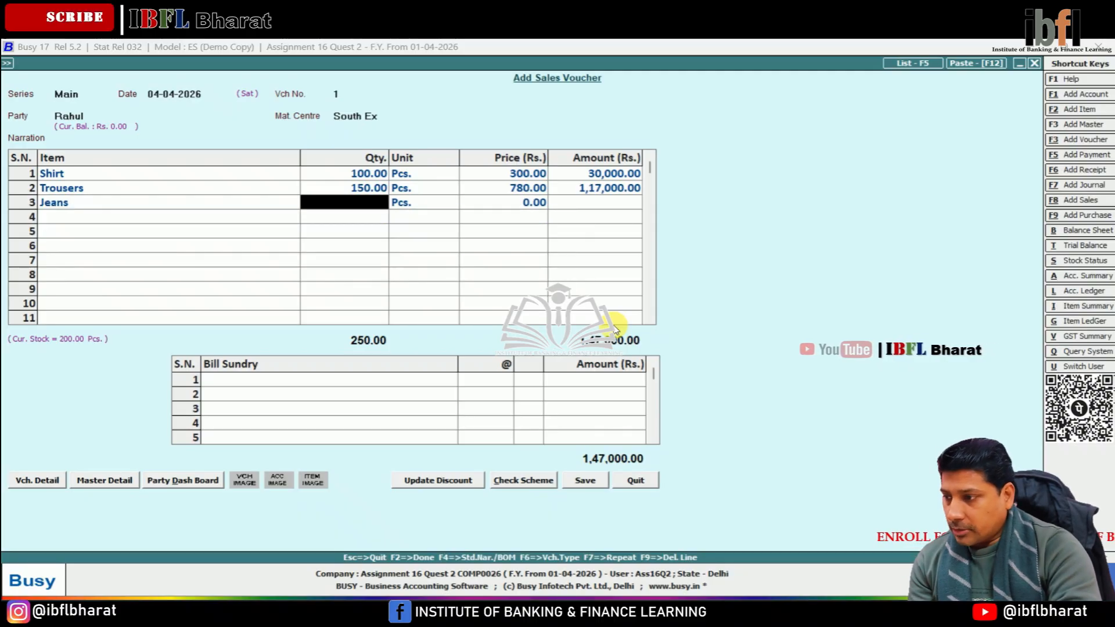
text(200)
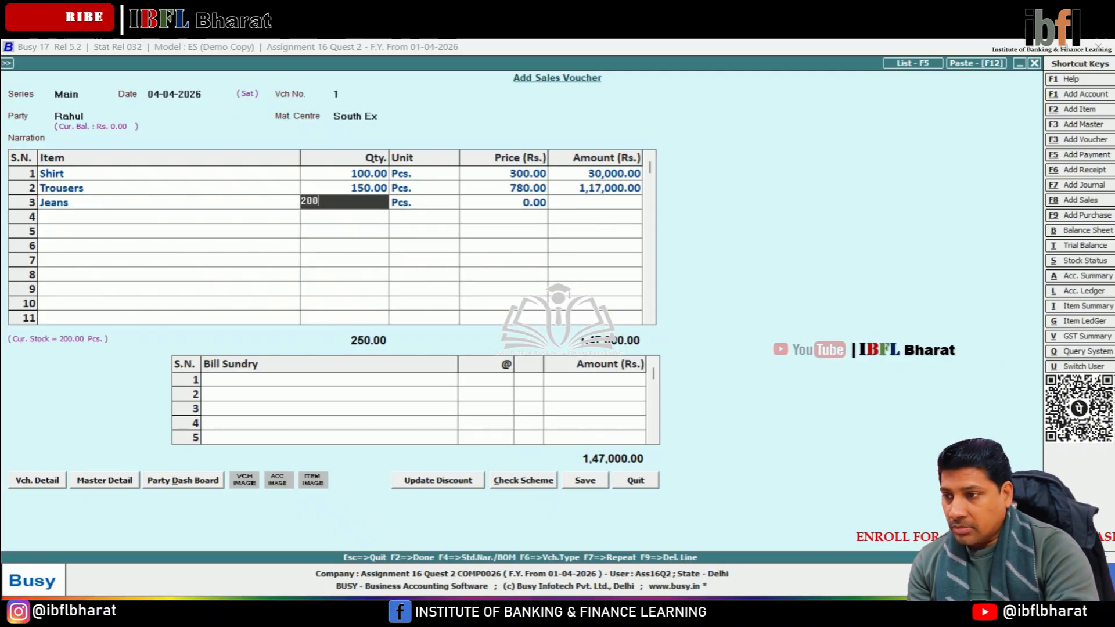
key(Return)
key(Return)
text(950)
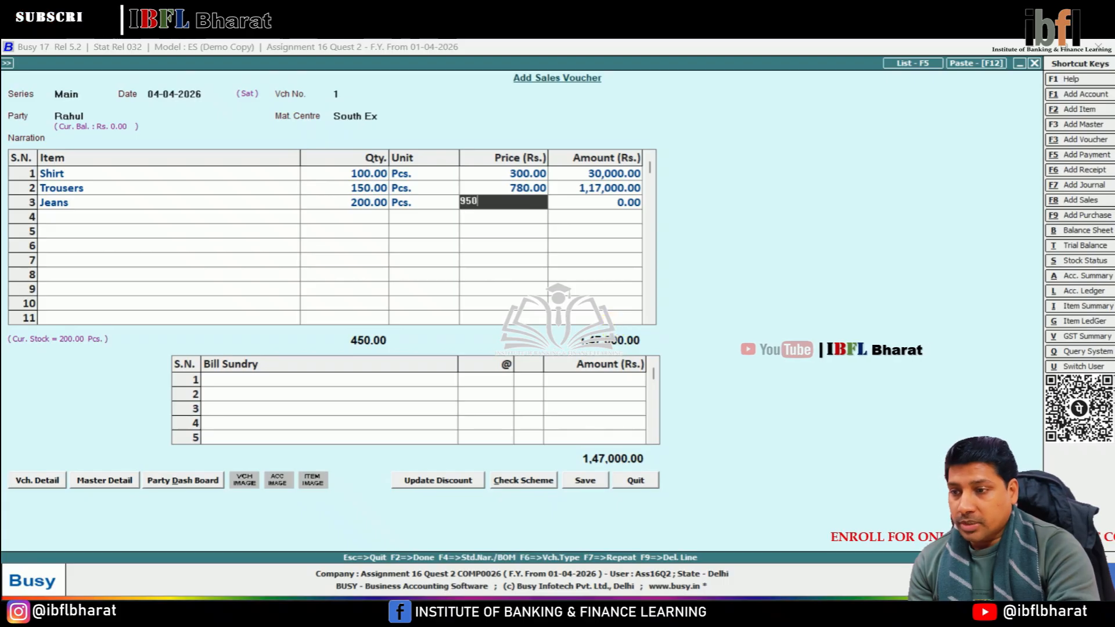
key(Return)
key(Return)
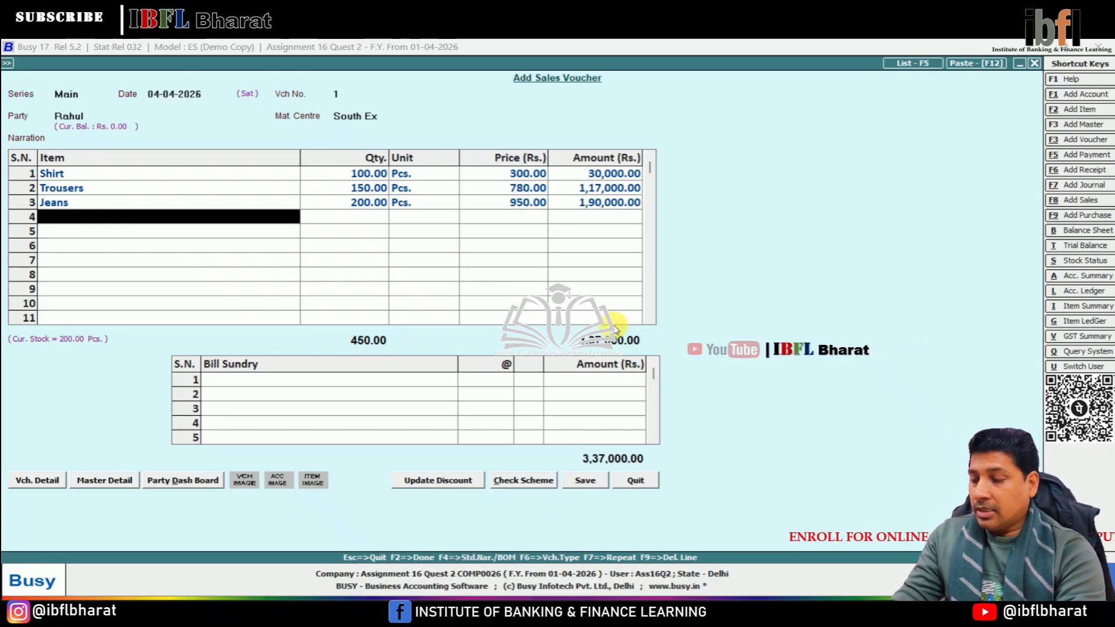
Step: Finish the item list without any bill sundry and adjust the full bill amount against a new reference R
key(Return)
key(Return)
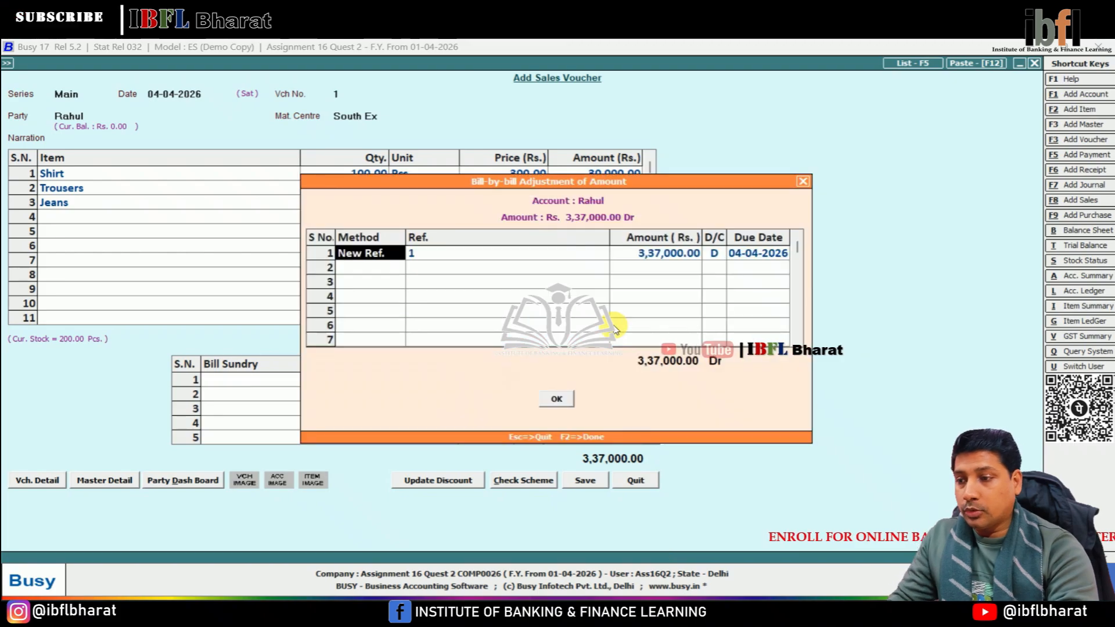
key(Return)
text(R)
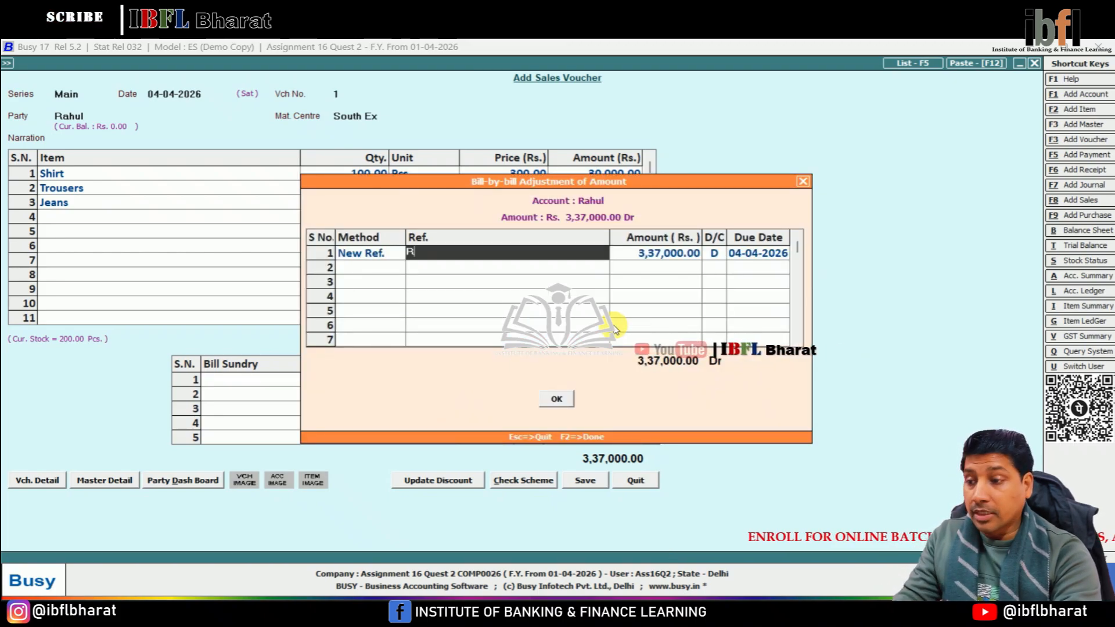
key(Return)
key(Return)
key(Return)
key(Return)
key(Return)
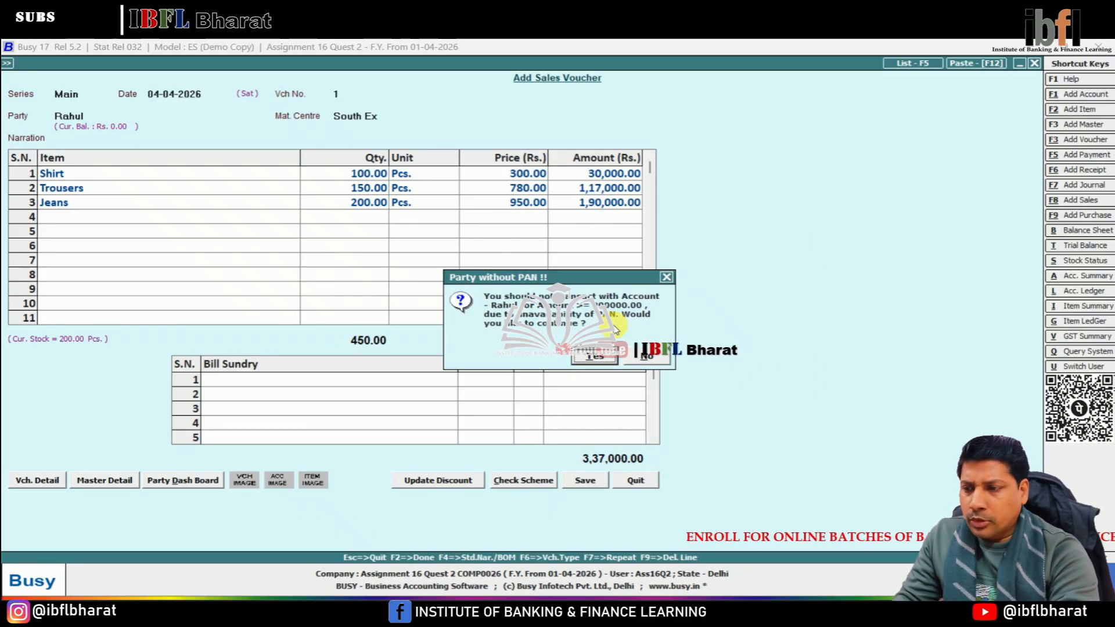
Step: Continue despite the party's missing PAN, save the sales voucher and leave sales entry
key(Return)
key(Return)
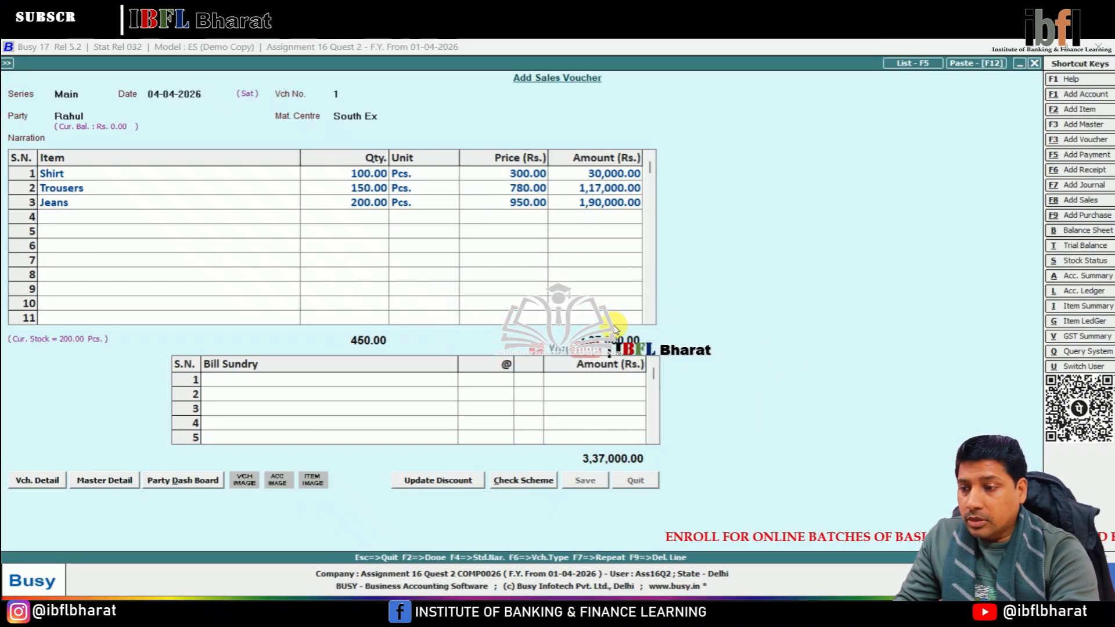
key(Return)
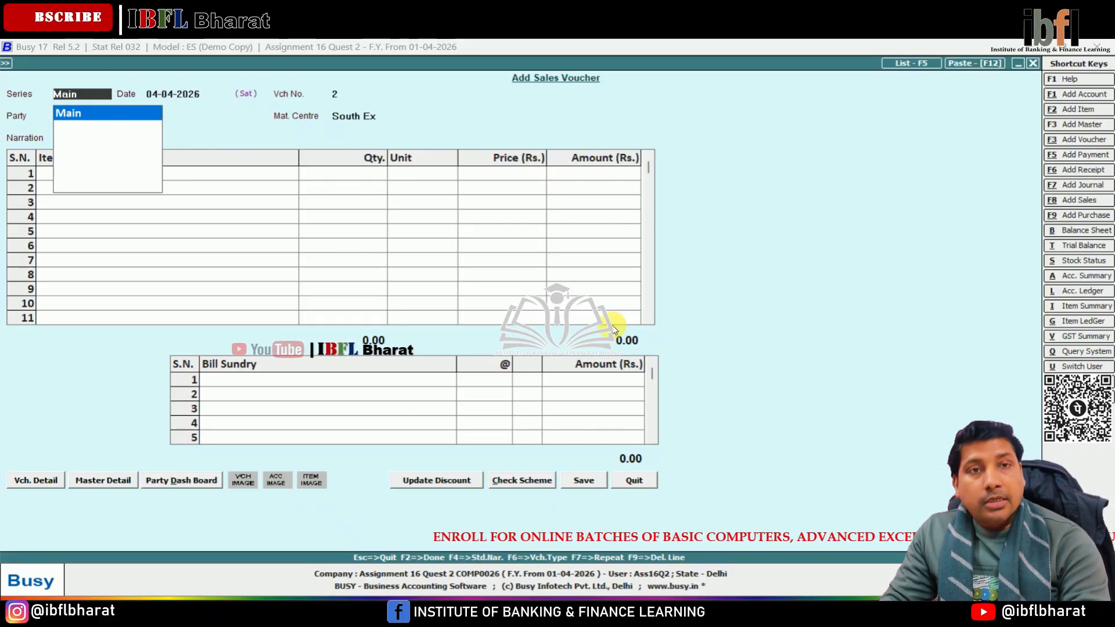
key(Escape)
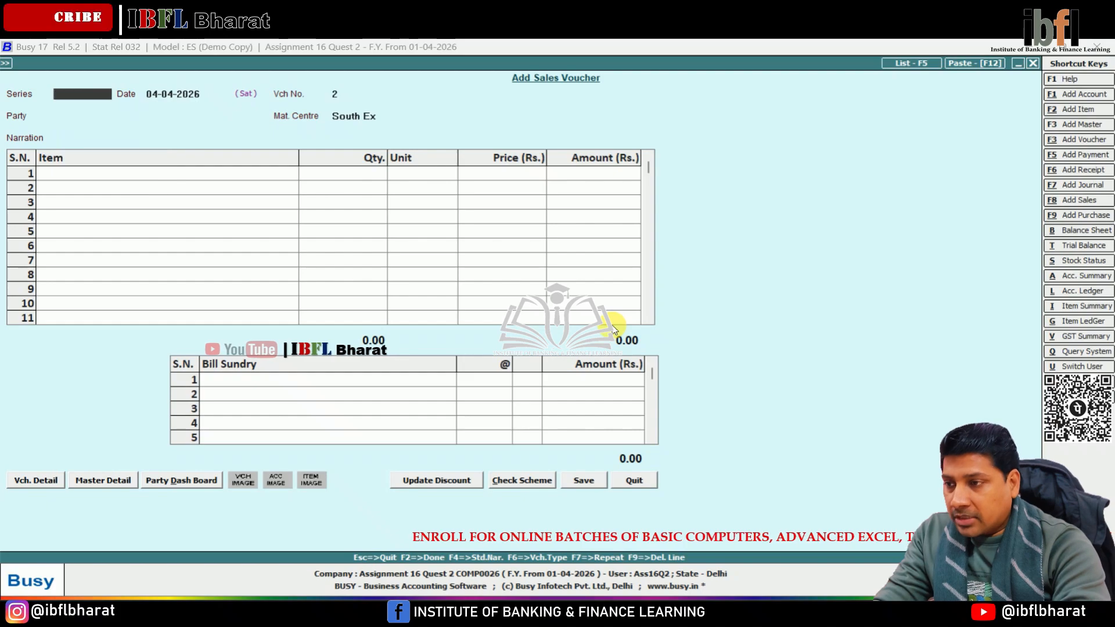
key(Escape)
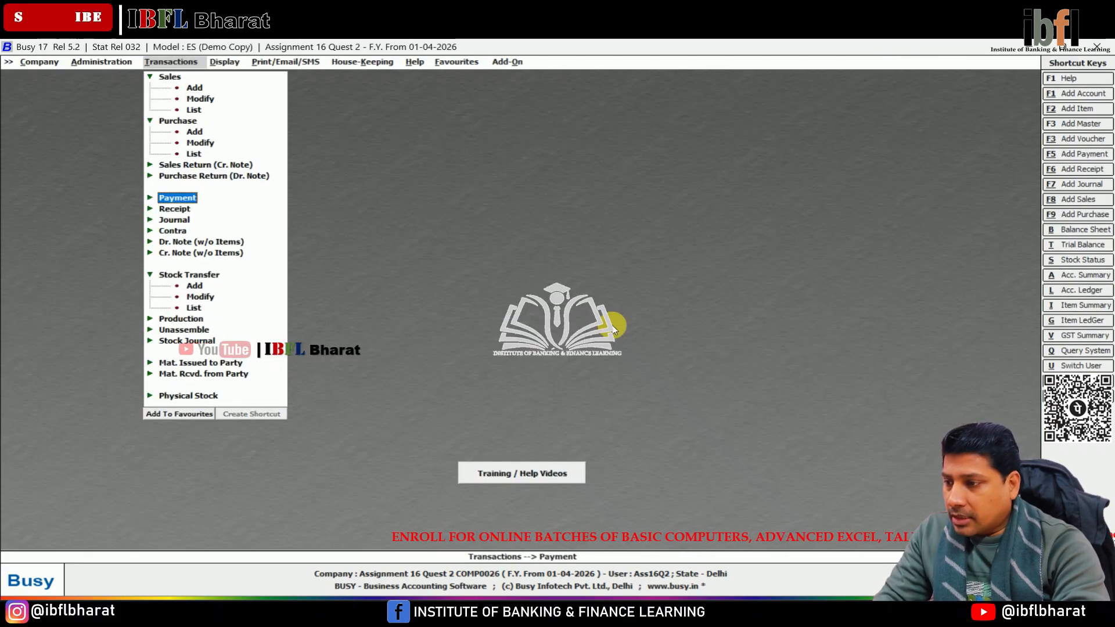
Step: Create a unit master named Bndl with no alias and the same print name, and leave unit entry
key(Left)
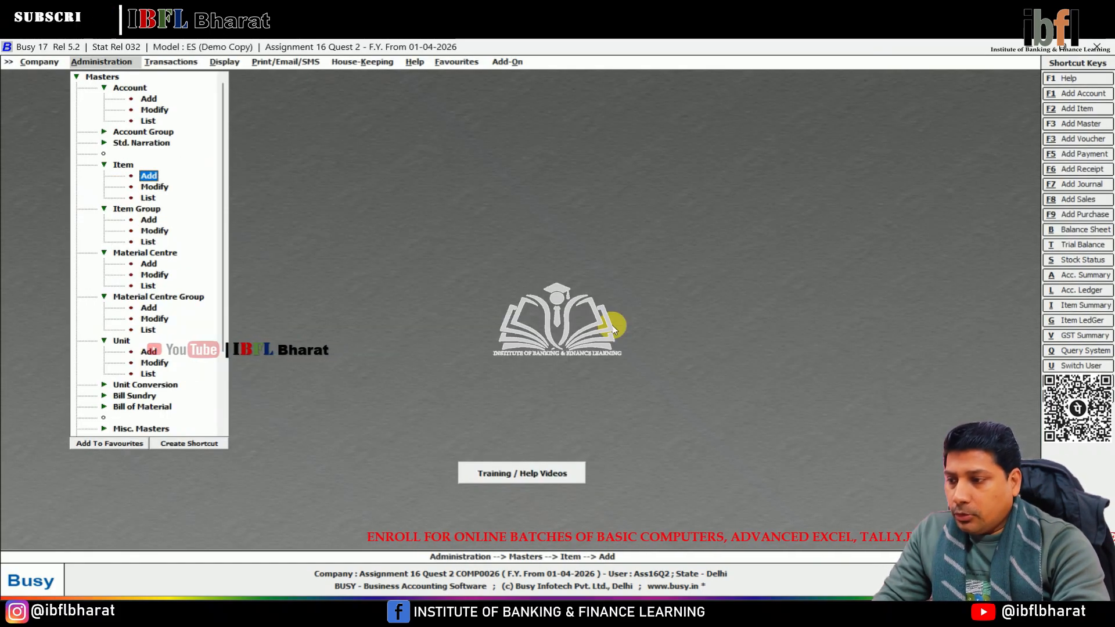
key(u)
key(Down)
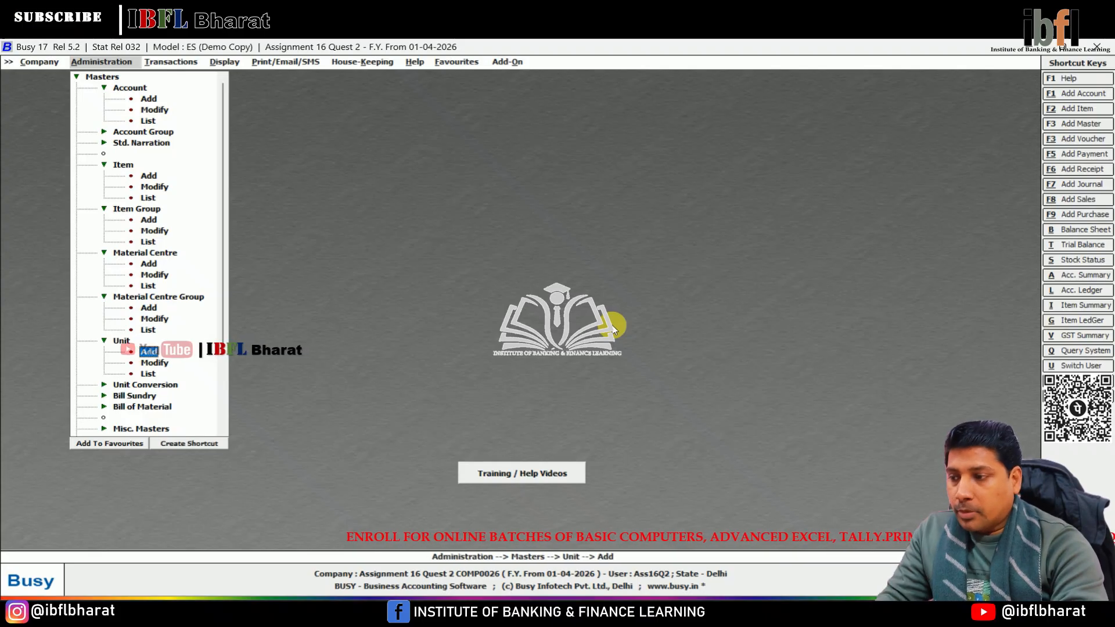
key(Return)
text(Bndl)
key(Return)
key(Return)
key(Return)
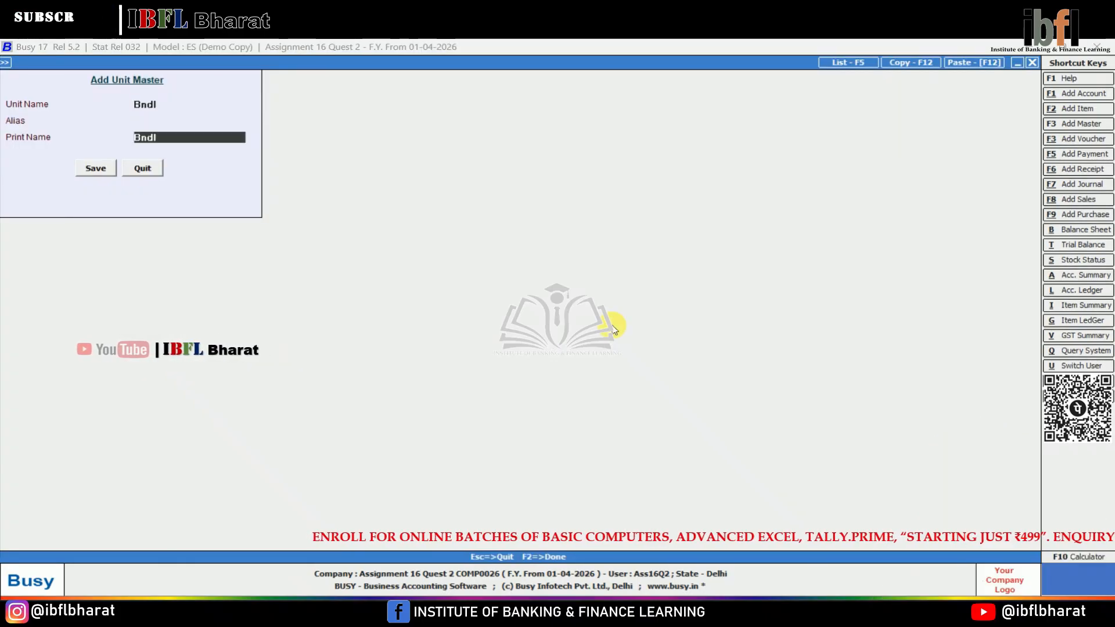
key(Return)
key(Escape)
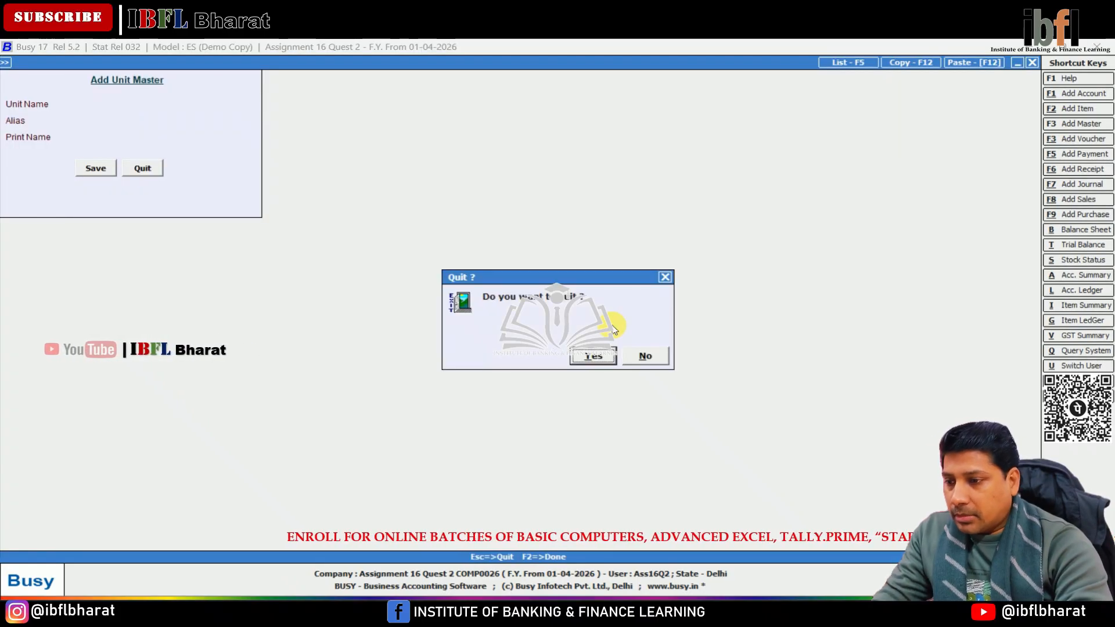
key(Return)
Step: Add and save a unit conversion with Bndl as main unit and Pcs. as sub unit, and leave unit conversion entry
key(Down)
key(Down)
key(Down)
key(Return)
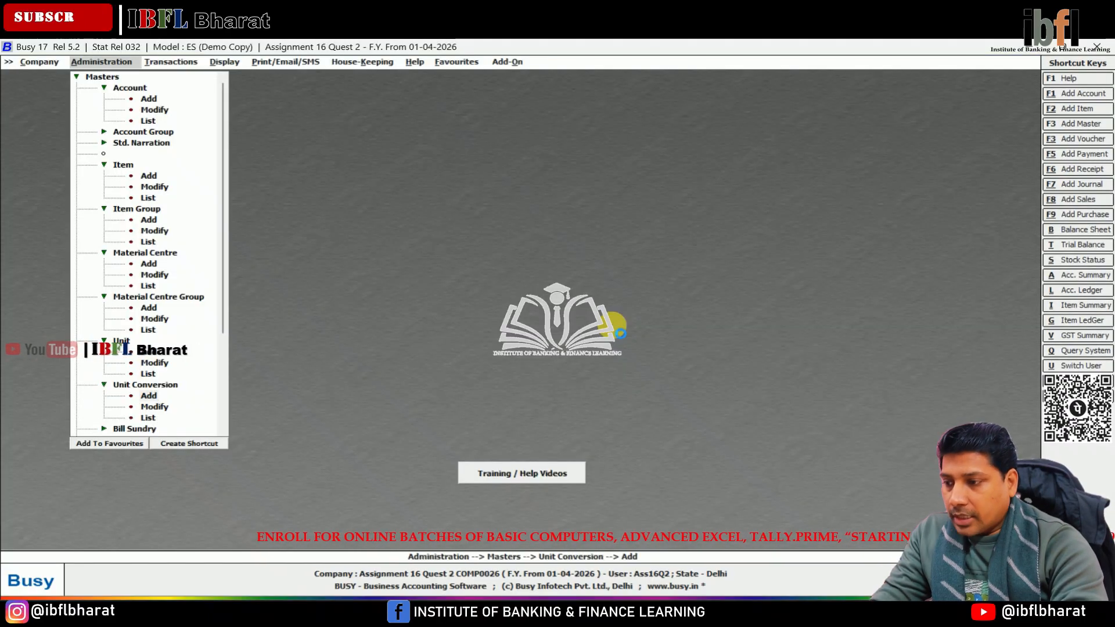
key(Return)
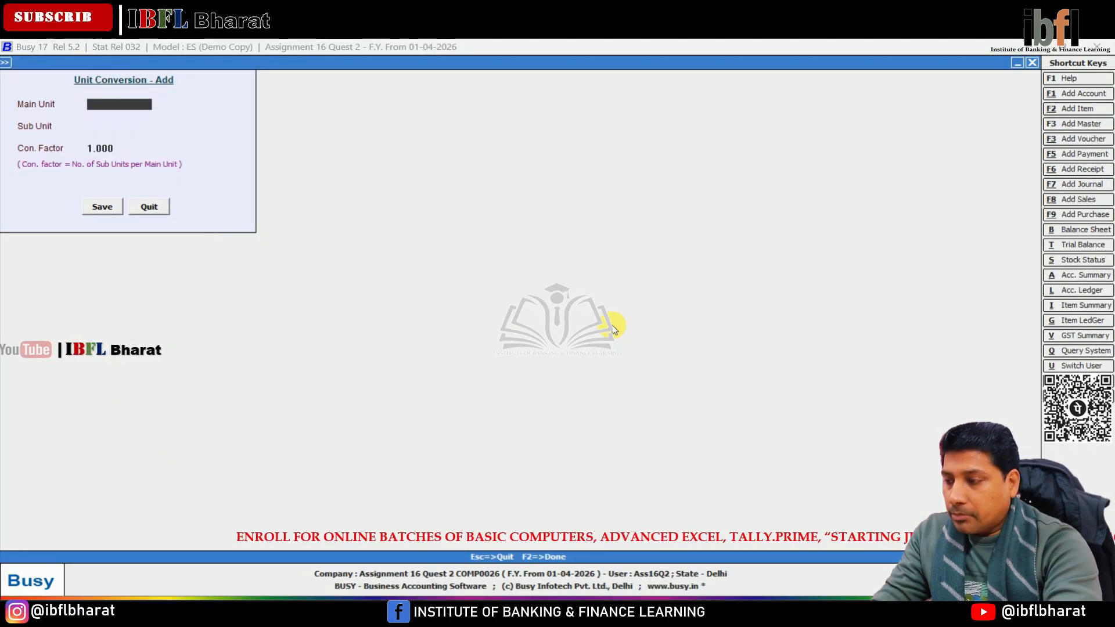
text(Bndl)
key(Return)
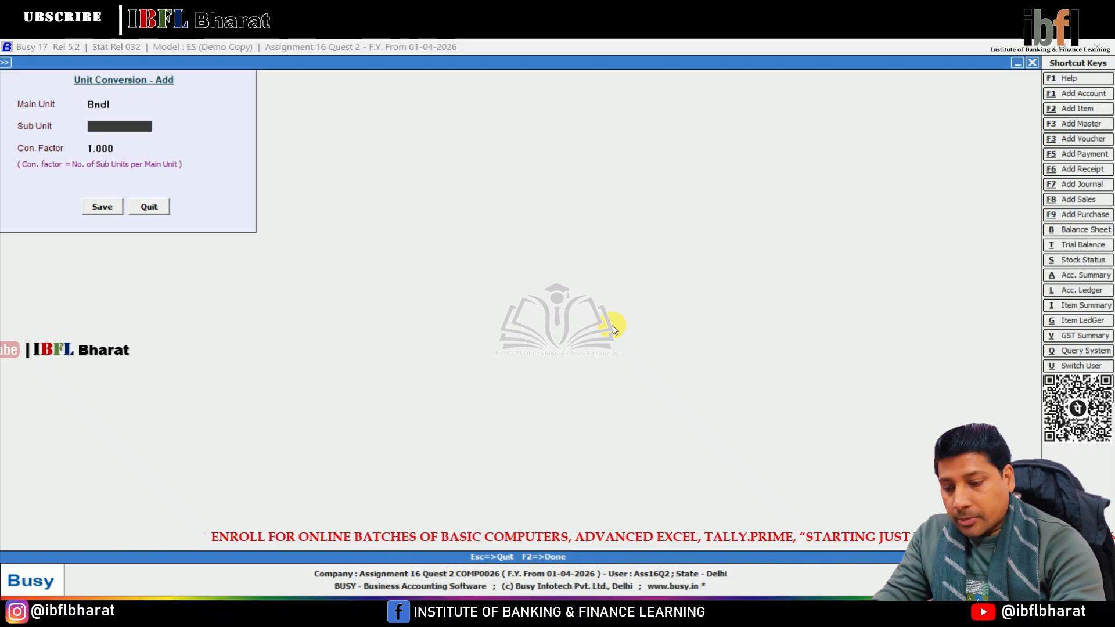
text(Pcs.)
key(Return)
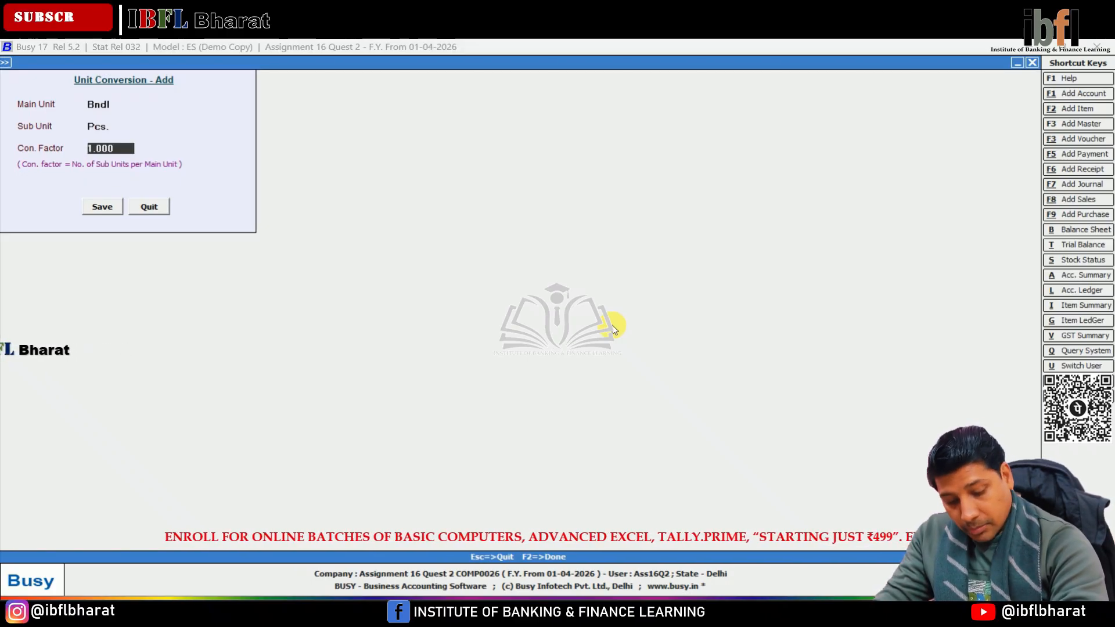
key(Return)
key(Return)
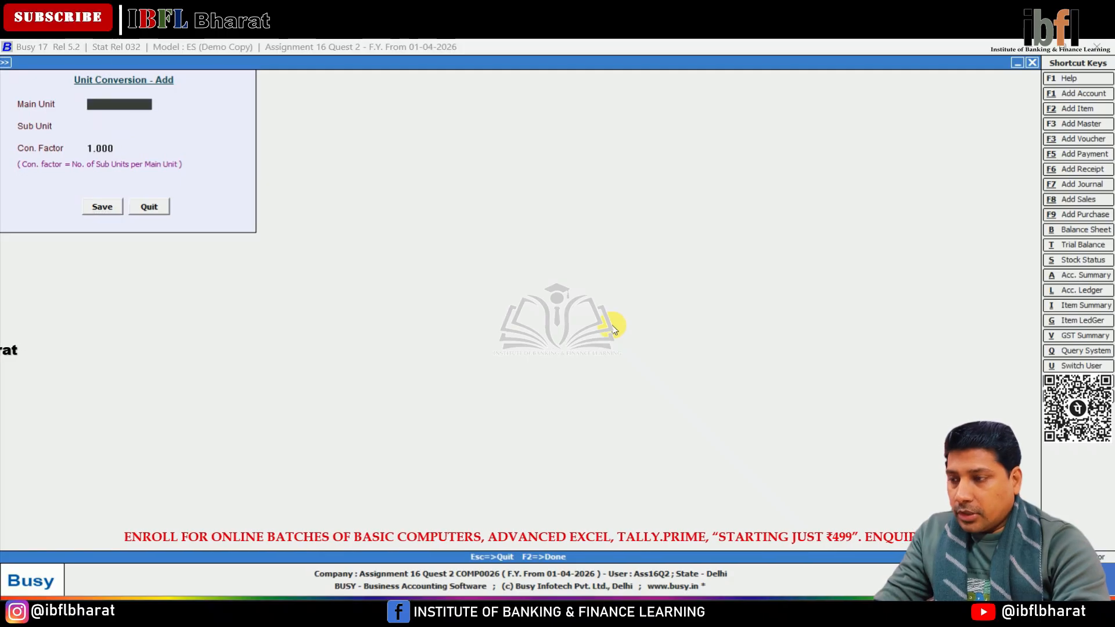
key(Escape)
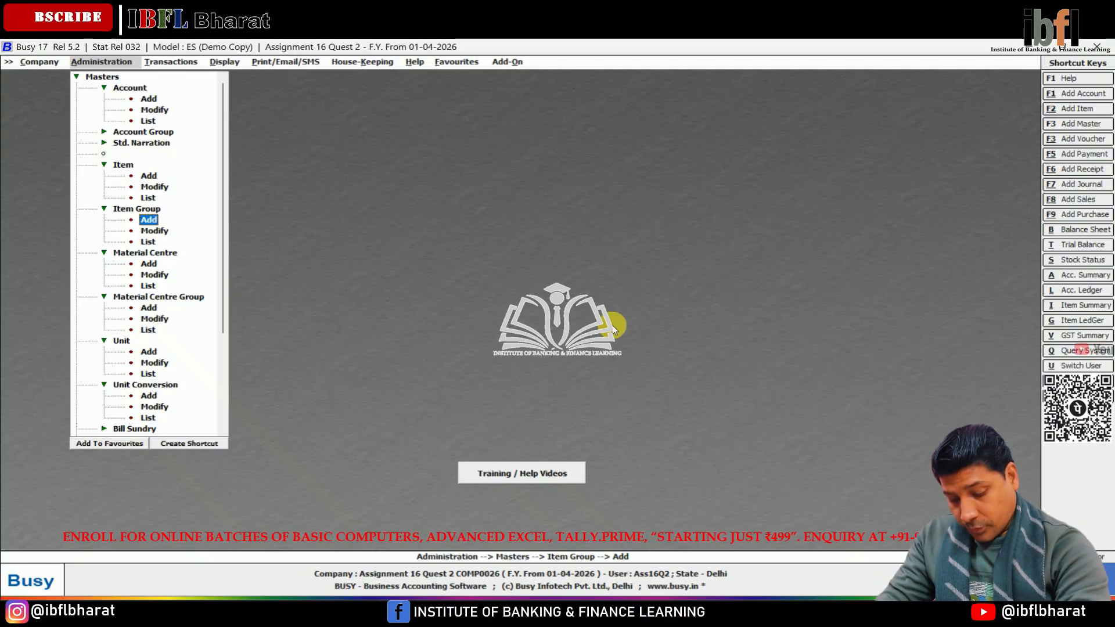
Step: Start a new item master named Tally. PRIME with no alias and the same print name
key(Up)
key(Up)
key(Up)
key(Up)
key(Return)
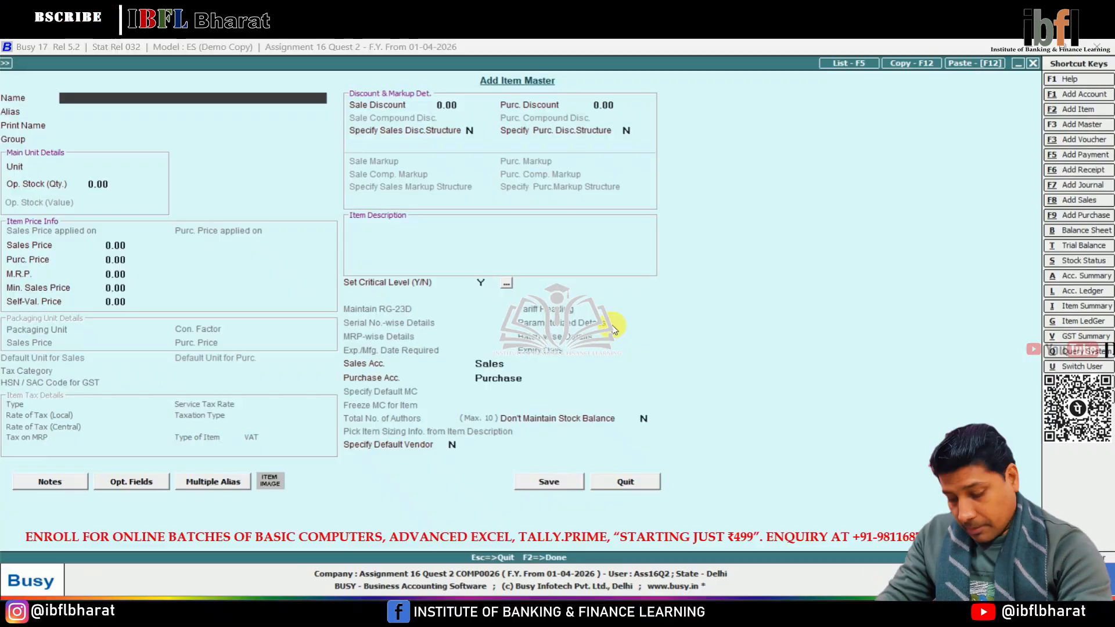
text(Tally. PRIME)
key(Return)
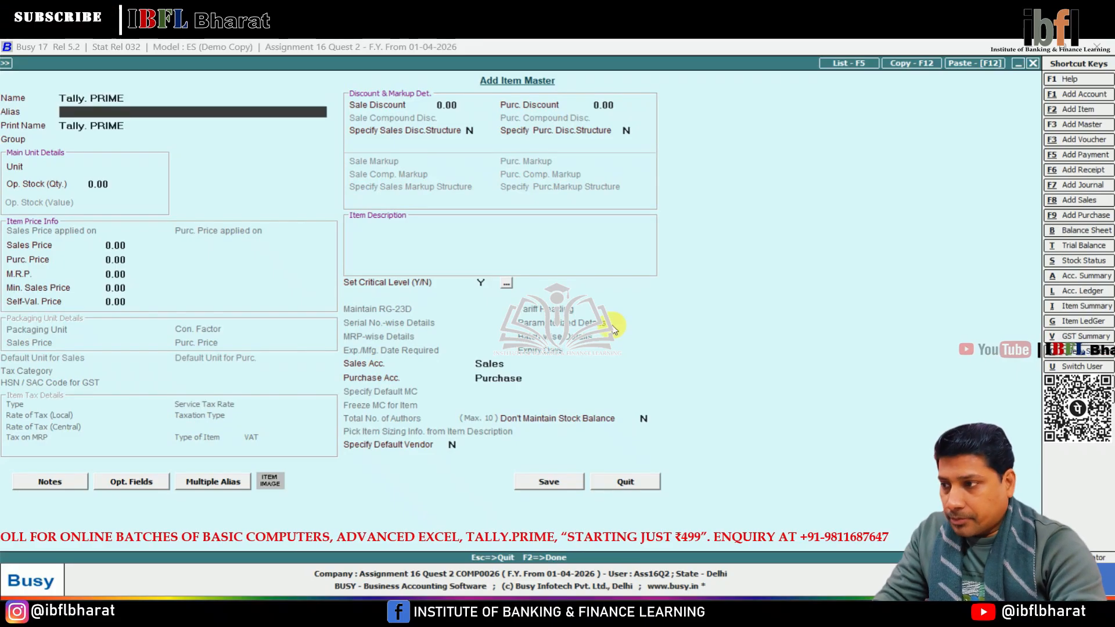
key(Return)
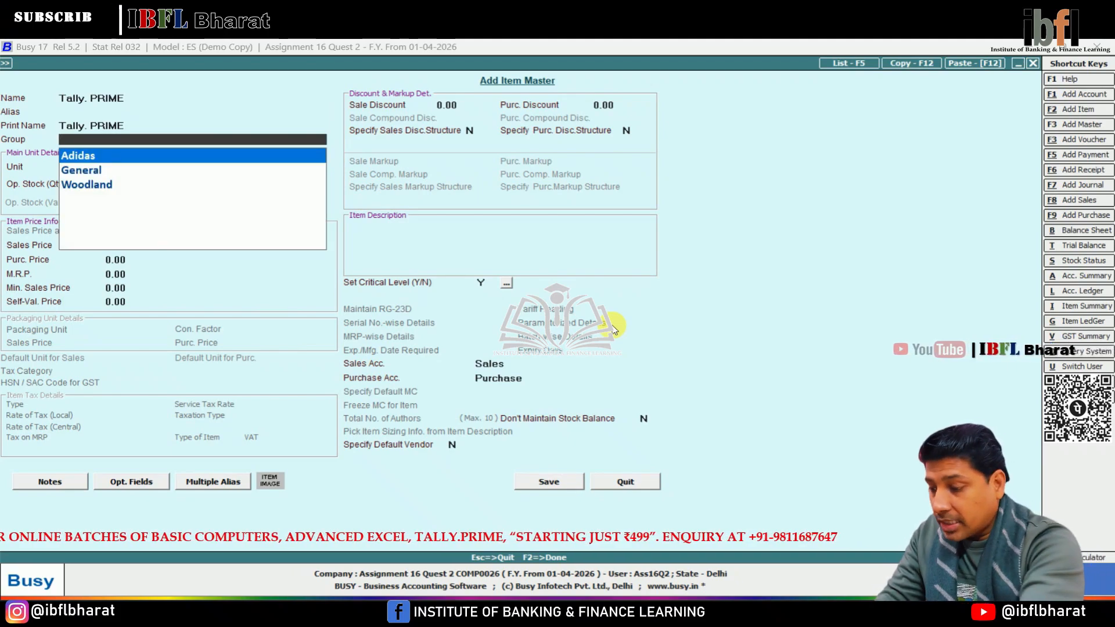
Step: Create Computer as a new primary item group for the Tally. PRIME item
key(F3)
text(Computer)
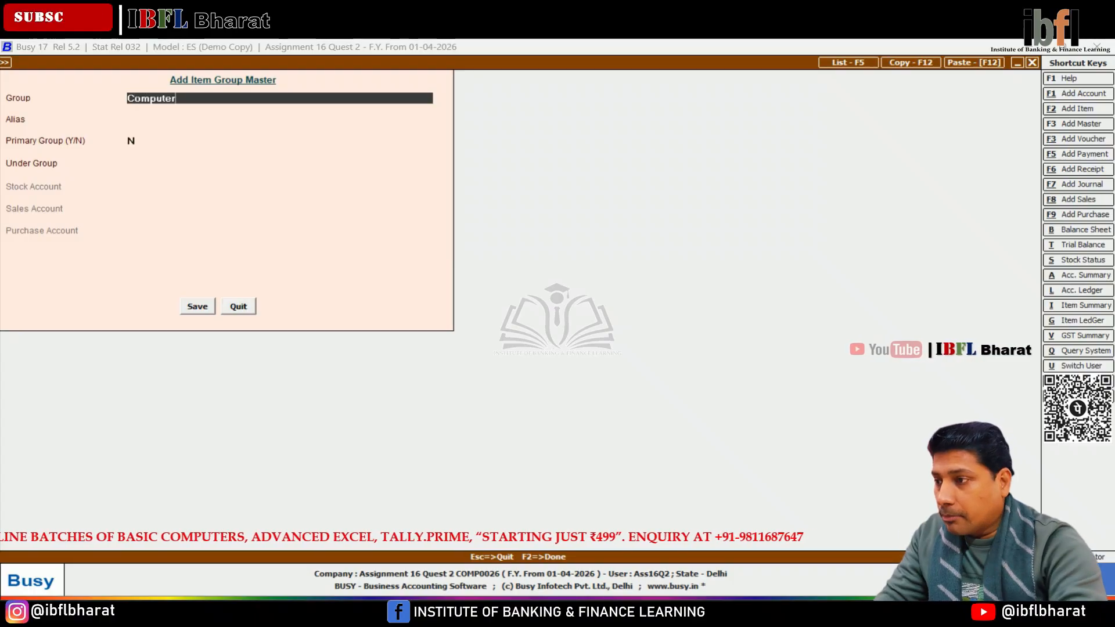
key(Return)
key(Return)
text(Y)
key(Return)
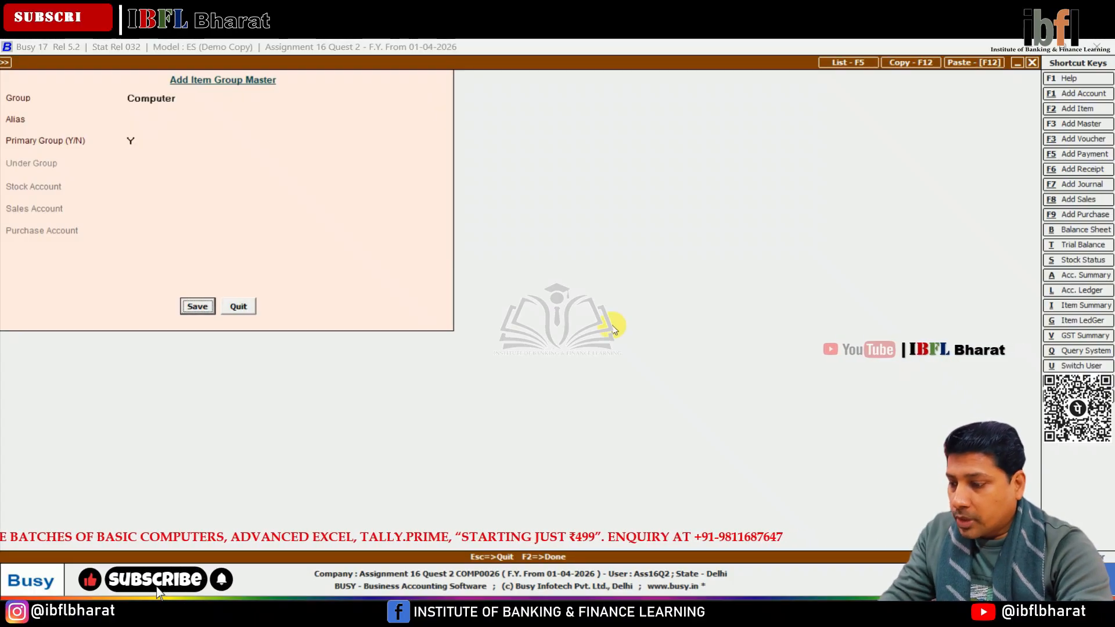
key(Return)
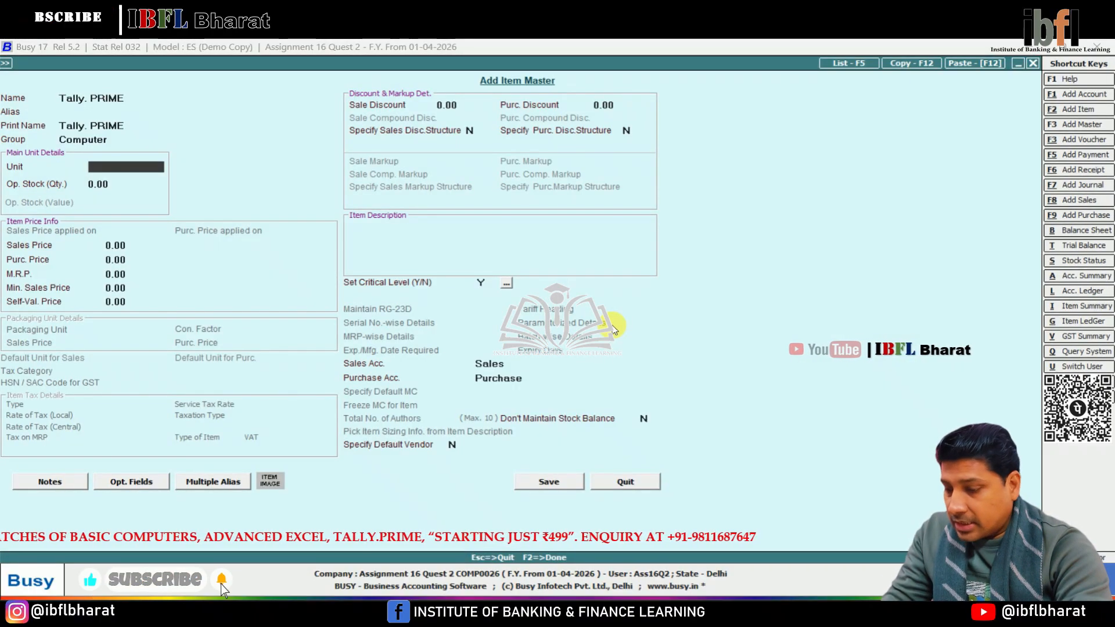
Step: Set the Tally. PRIME item's unit to Bndl without opening stock and save the item
key(space)
key(Down)
key(Up)
key(Return)
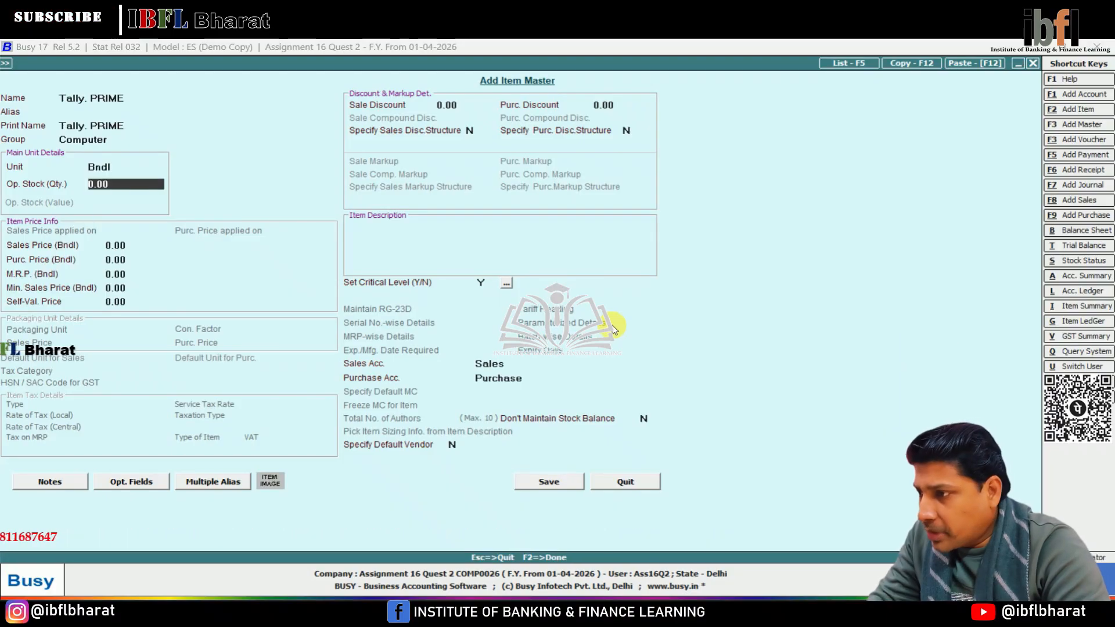
key(Return)
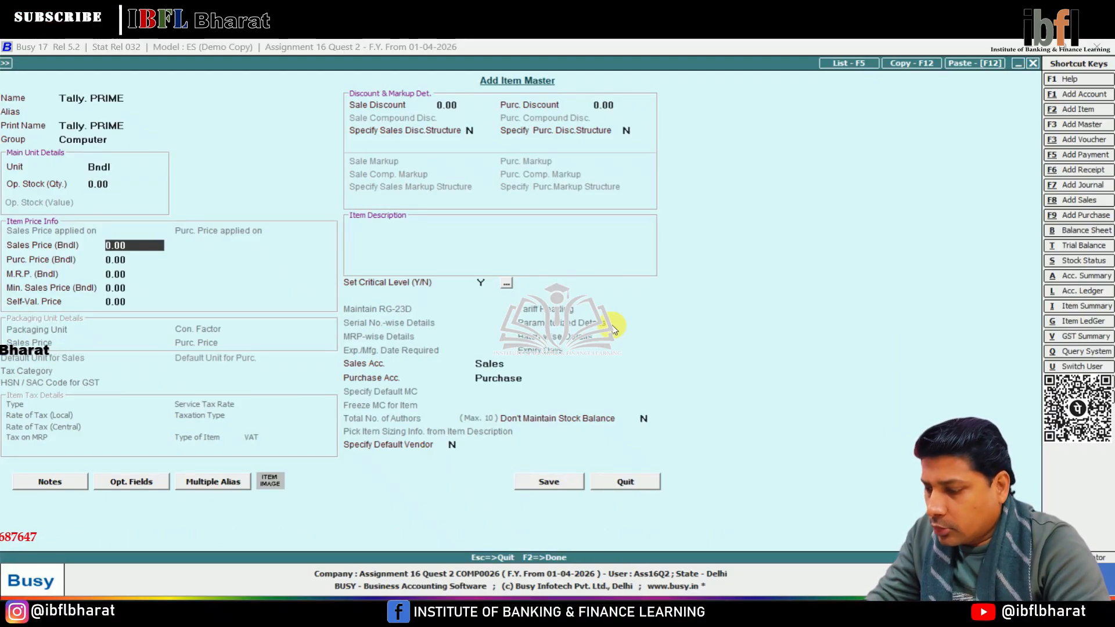
key(F2)
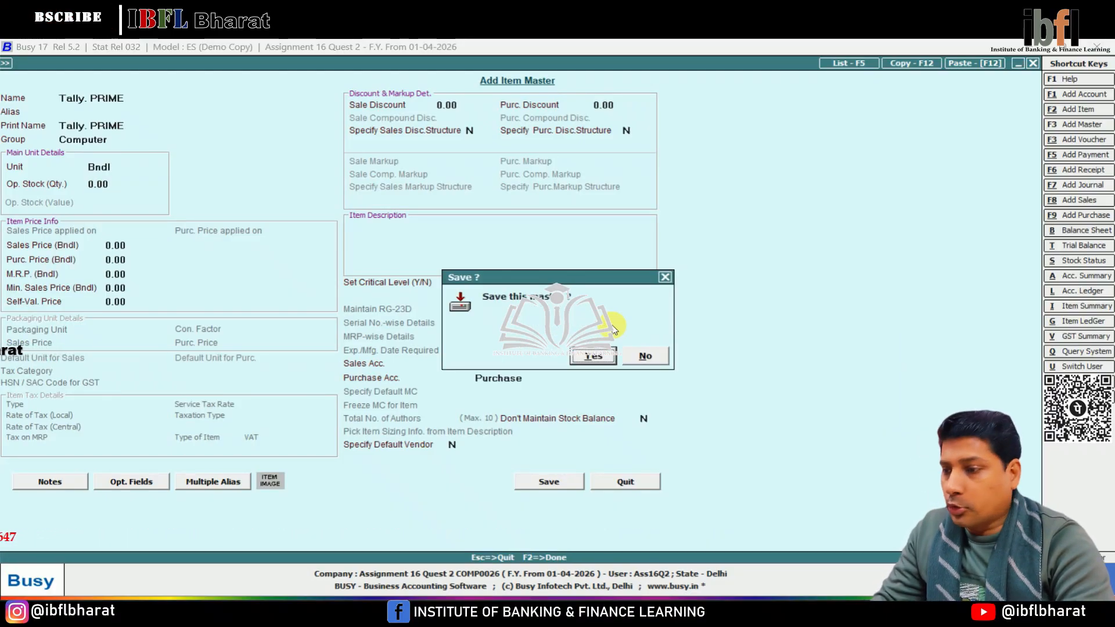
key(Return)
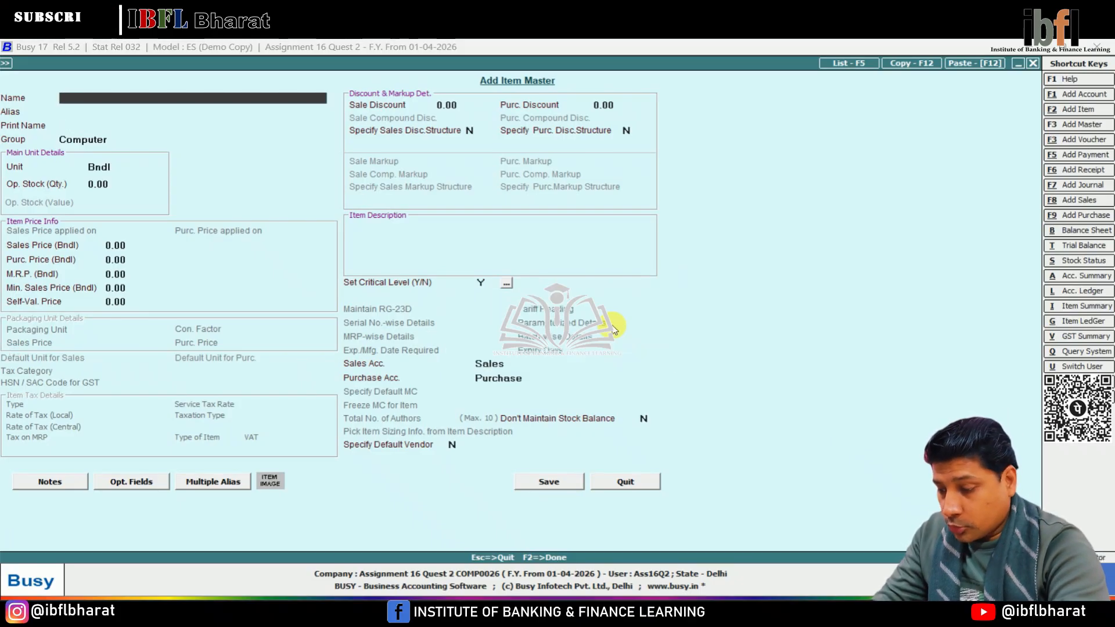
Step: Add and save an item named Networking with no alias, in the Computer group with unit Bndl and no opening stock
key(Return)
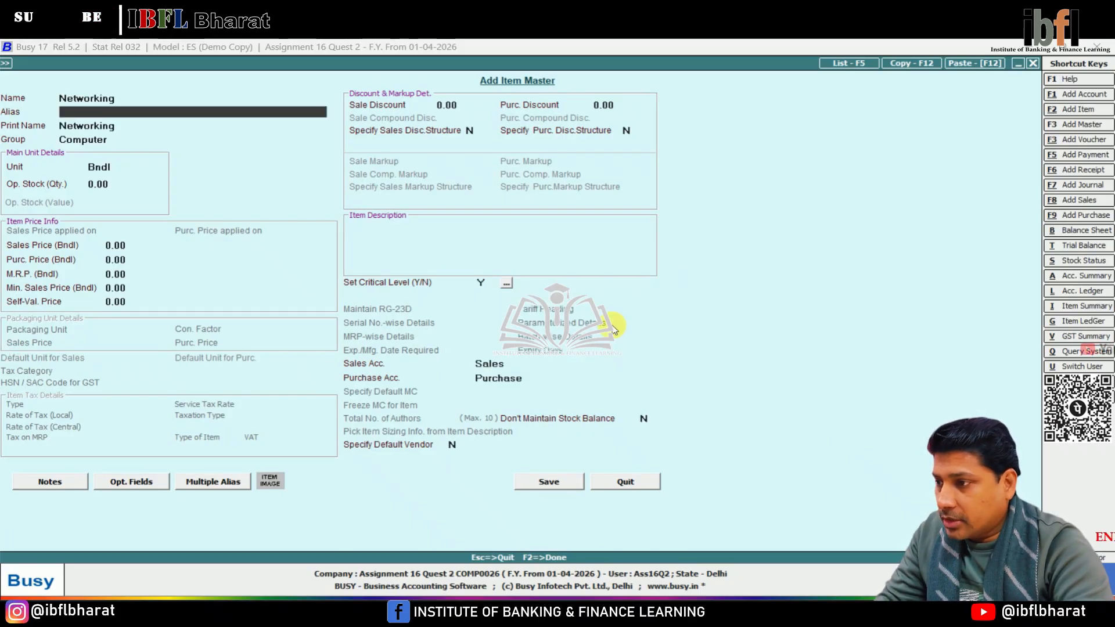
key(Return)
key(Return)
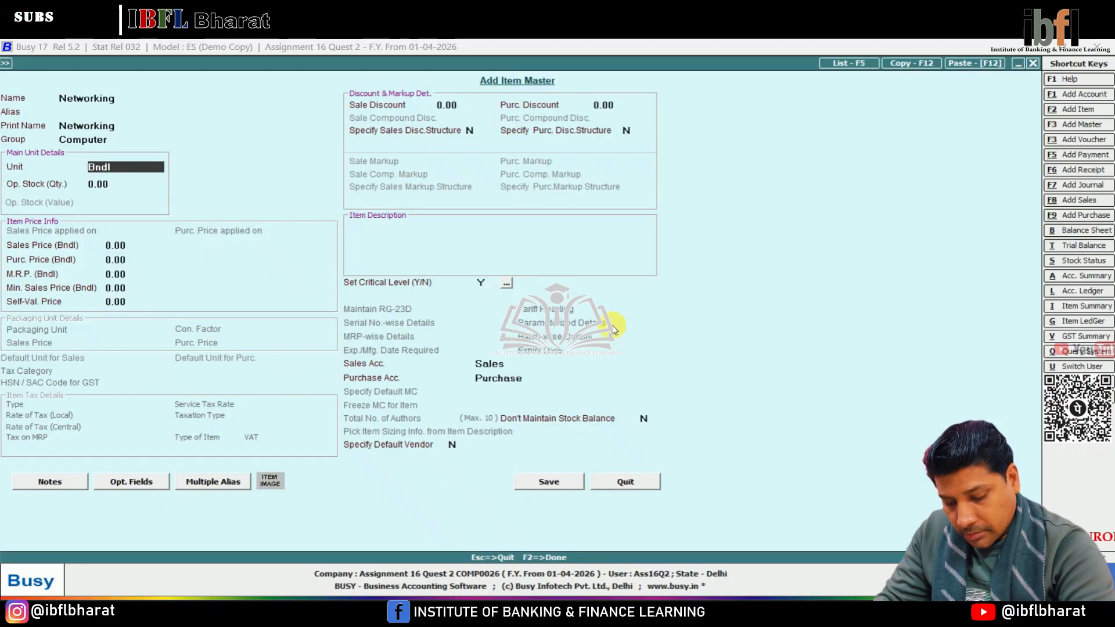
key(Return)
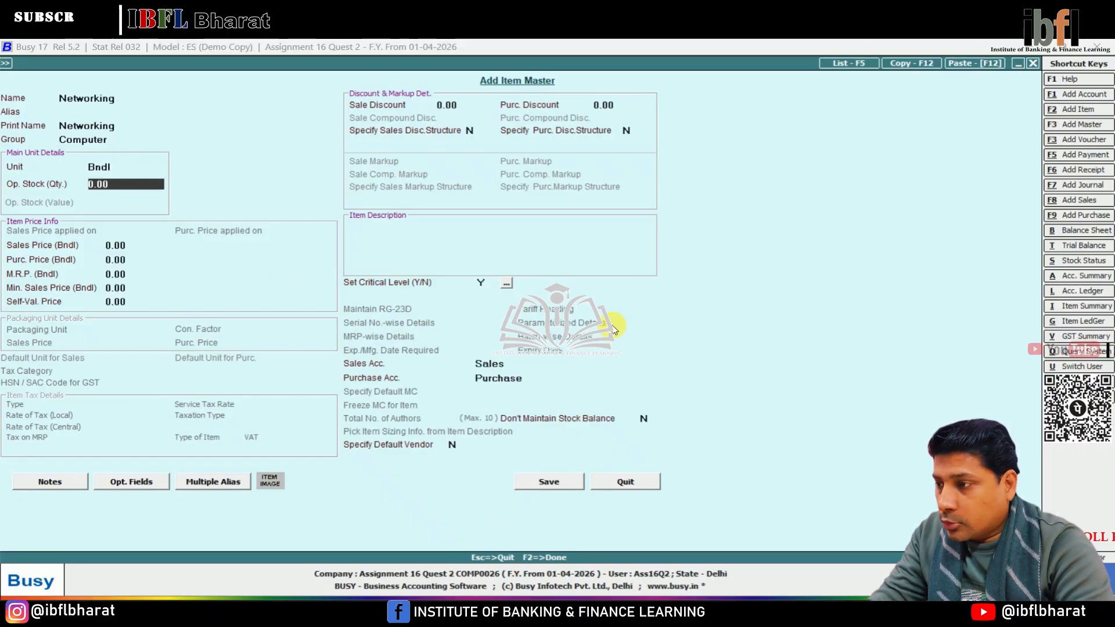
key(F2)
key(Return)
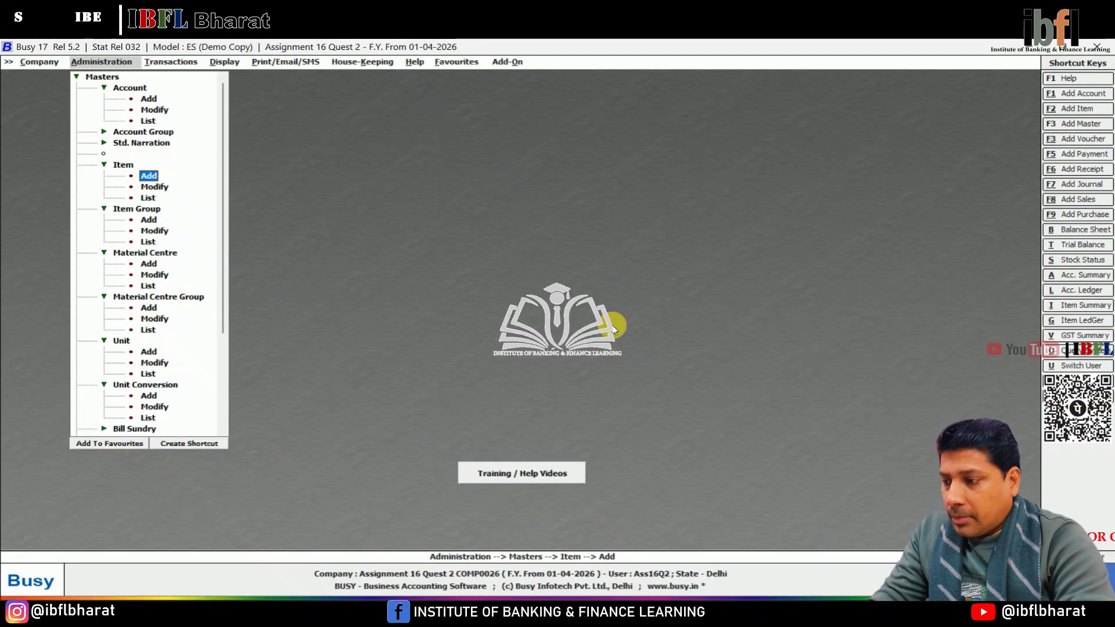
Step: Start a new material centre named ABC with no alias, the same print name and the Godowns group
key(Down)
key(Down)
key(Down)
key(Down)
key(Down)
key(Down)
key(Down)
key(Down)
key(Down)
key(Down)
key(Down)
key(Down)
key(Down)
key(Down)
key(Down)
key(Down)
key(Down)
key(Down)
key(Down)
key(Down)
key(Down)
key(Down)
key(Down)
key(Down)
key(Down)
key(Up)
key(Up)
key(Up)
key(Up)
key(Up)
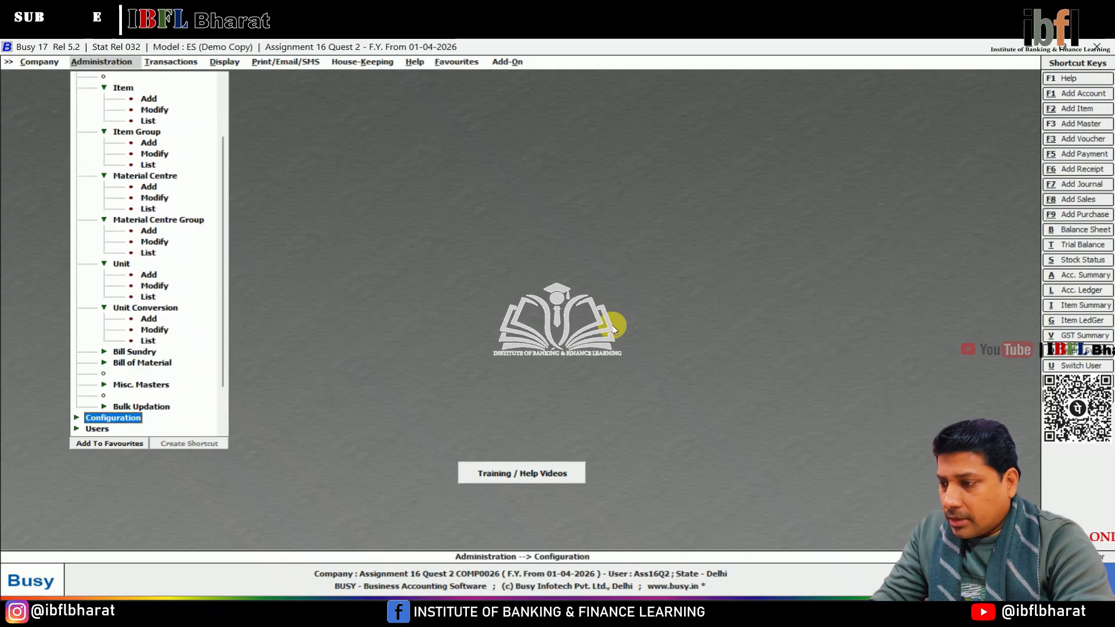
key(Up)
key(Up)
key(Up)
key(Up)
key(Up)
key(Up)
key(Up)
key(Up)
key(Up)
key(Up)
key(Up)
key(Up)
key(Up)
key(Up)
key(Up)
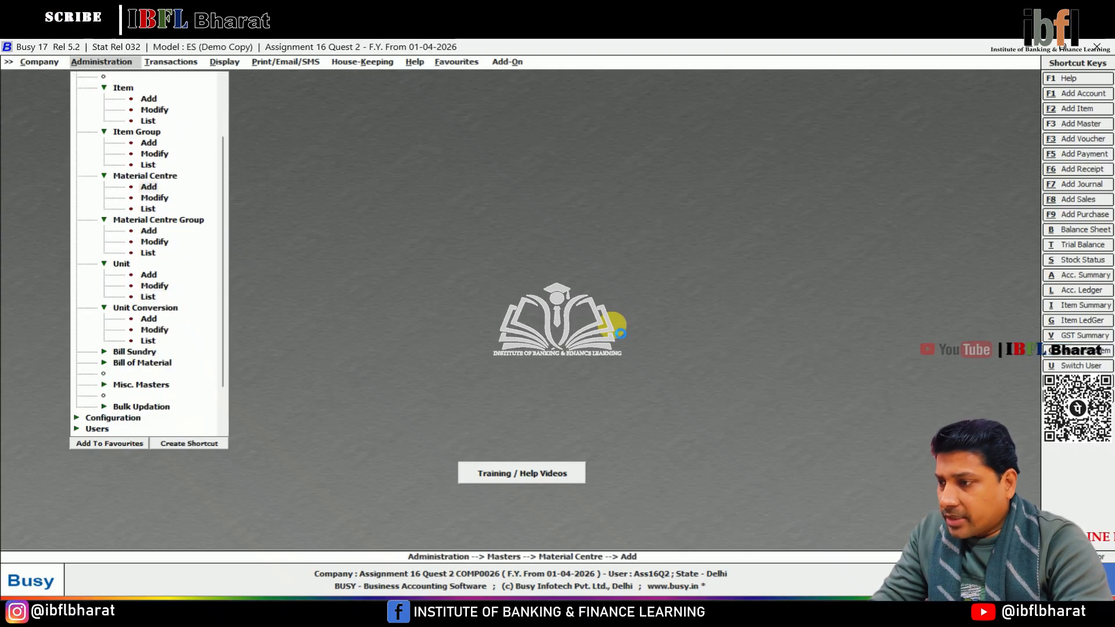
key(Return)
text(A)
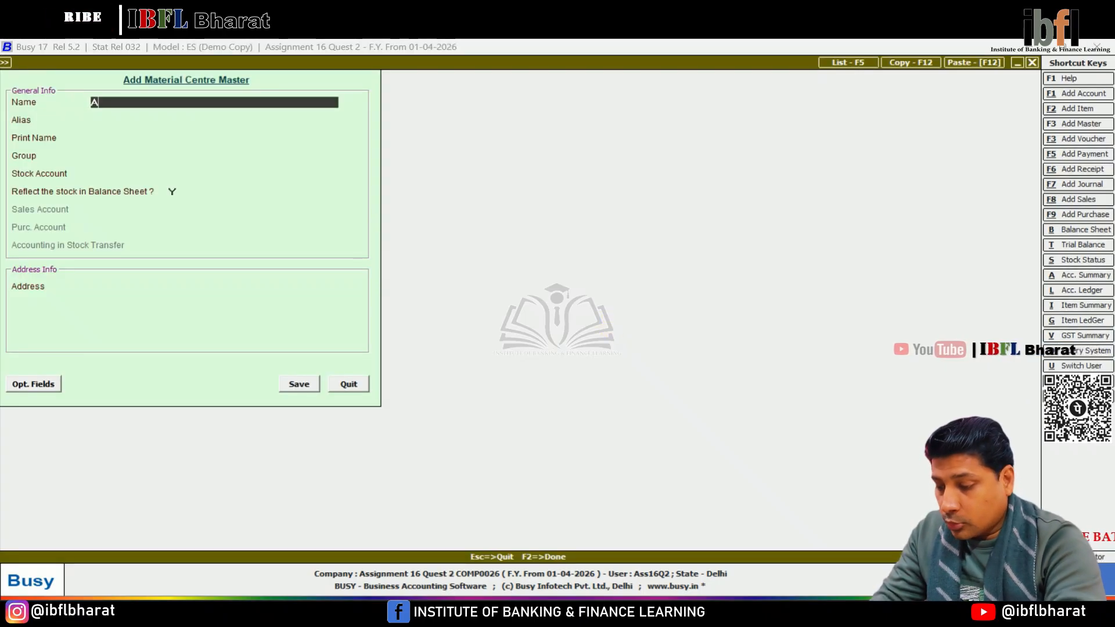
text(BC)
key(Return)
key(Return)
key(Return)
key(Return)
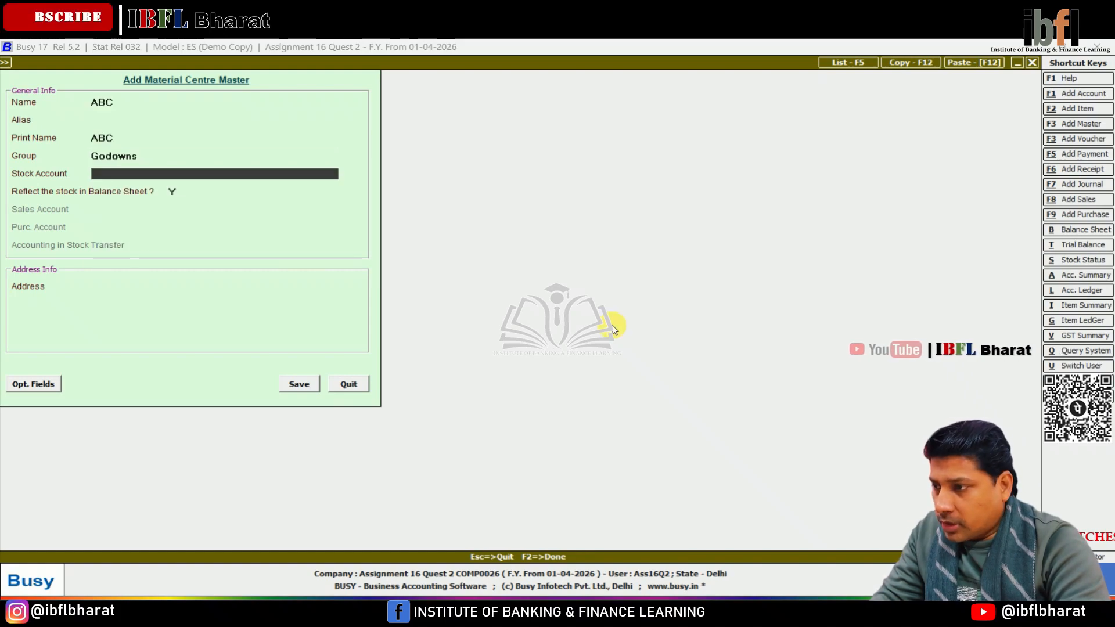
Step: Set material centre ABC's stock account to Stock, reflect its stock in the balance sheet, save it and leave material centre entry
key(Return)
key(Return)
key(Return)
key(F2)
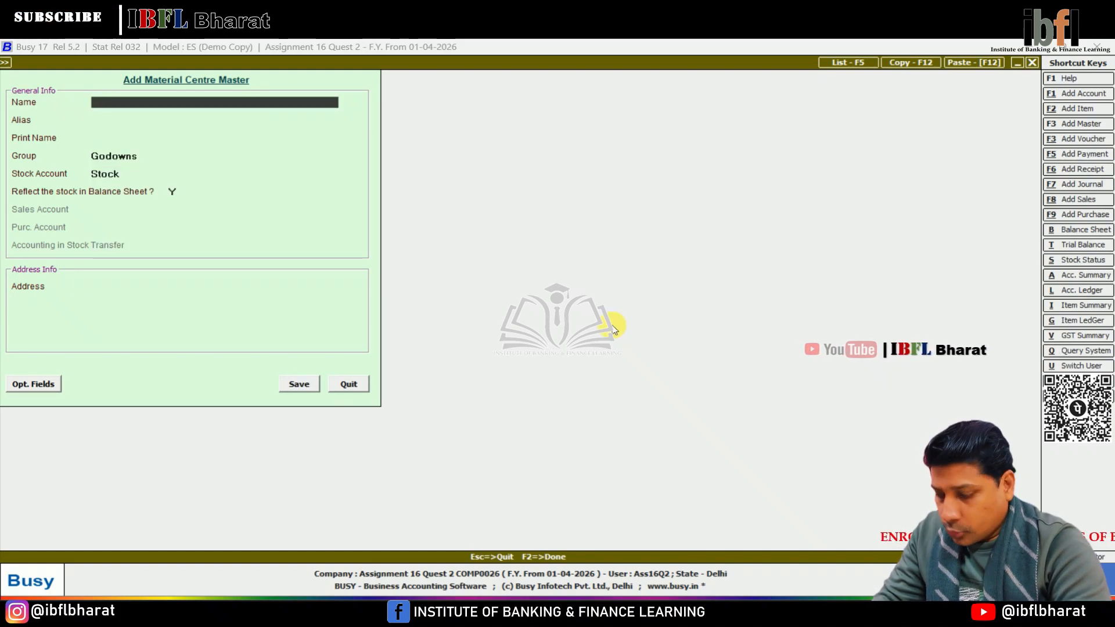
key(Escape)
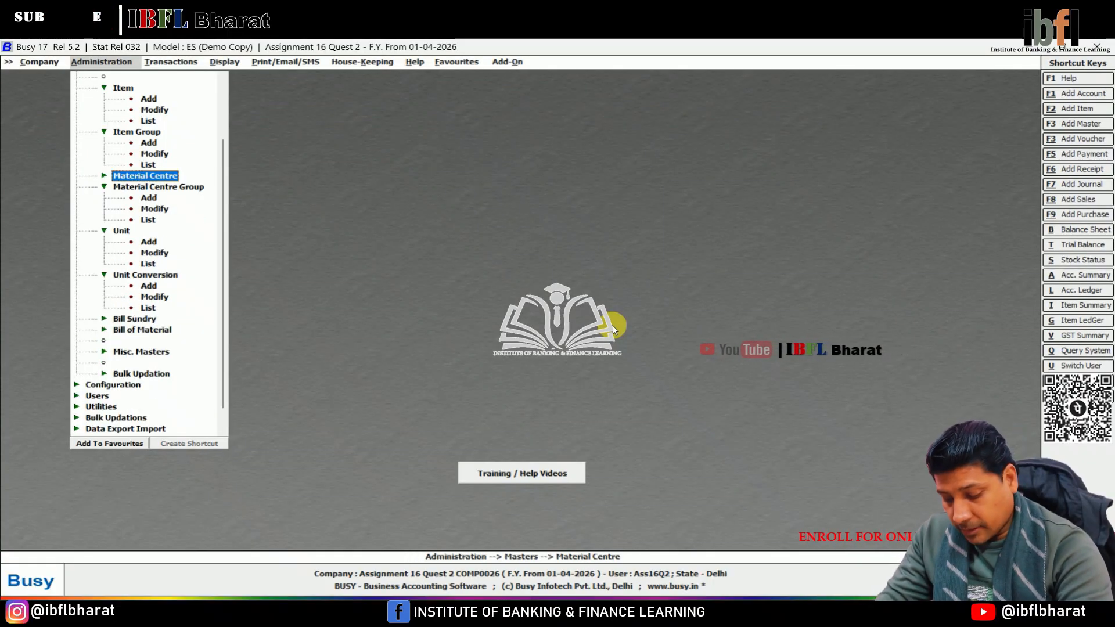
Step: Start a new account master named Rehan Stationaries with no alias and the same print name
key(Up)
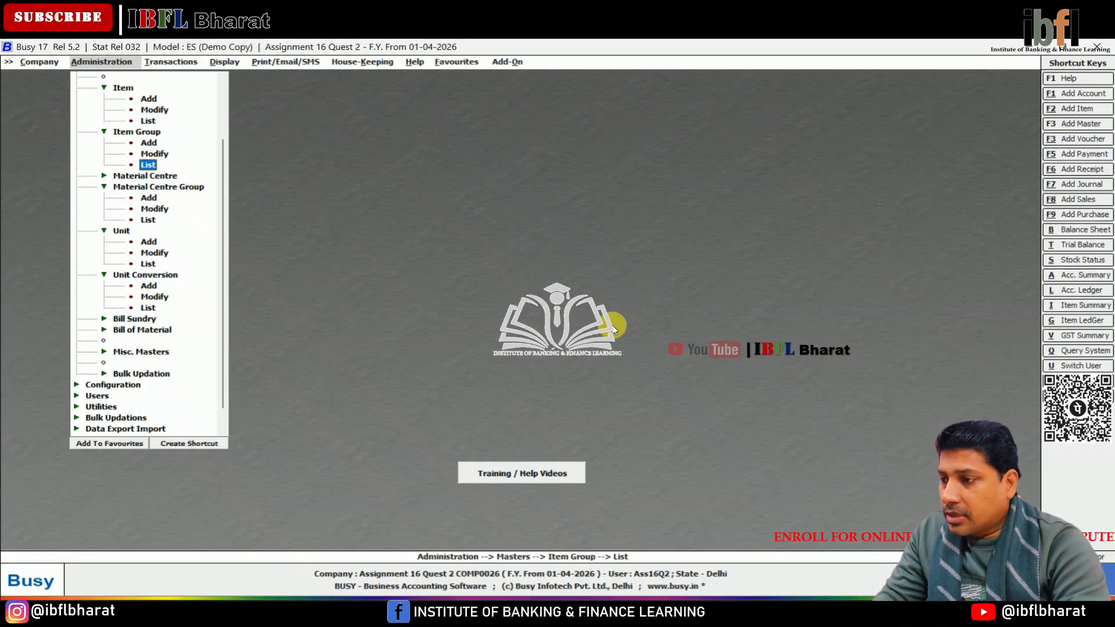
key(Up)
key(Up)
key(Up)
key(Up)
key(Up)
key(Up)
key(Up)
key(Up)
key(Up)
key(Up)
key(Up)
key(Up)
key(Up)
key(Up)
key(Up)
key(Up)
key(Down)
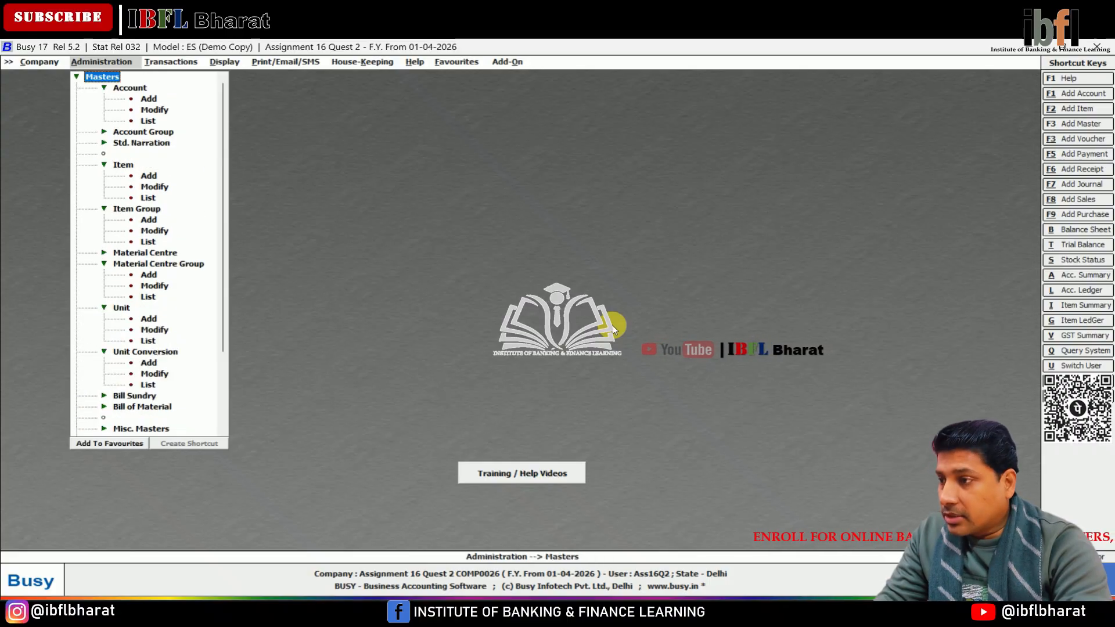
key(Down)
key(Down)
key(Return)
text(Rehan)
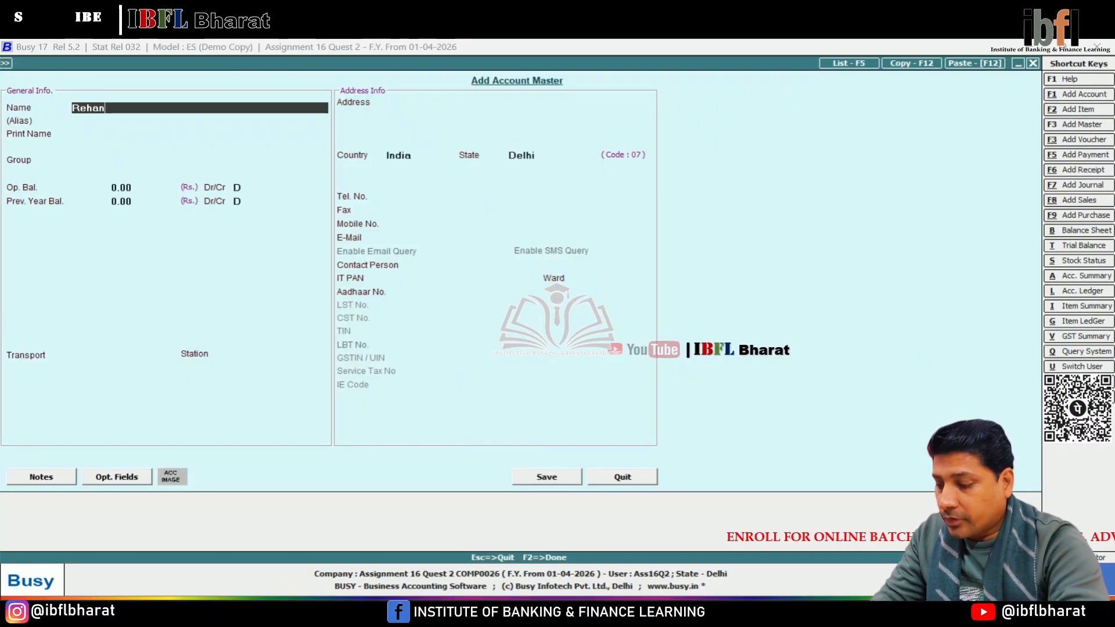
text( Stationaries)
key(Return)
key(Return)
key(Return)
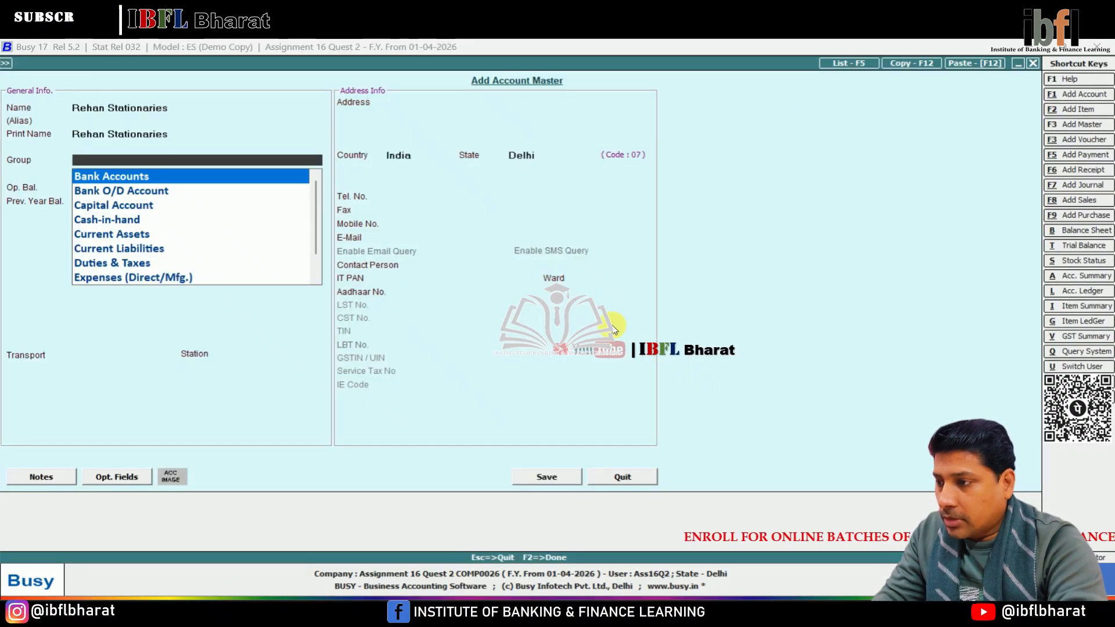
Step: Assign the Rehan Stationaries account to Sundry Creditors, save it and leave account entry
text(su)
key(Return)
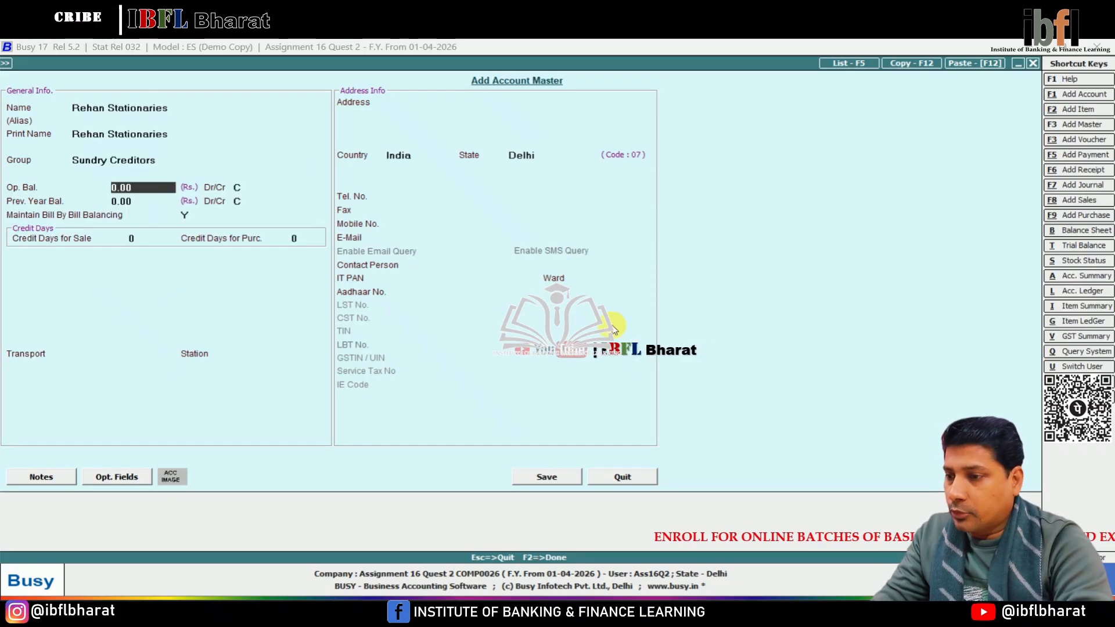
key(F2)
key(Return)
key(Escape)
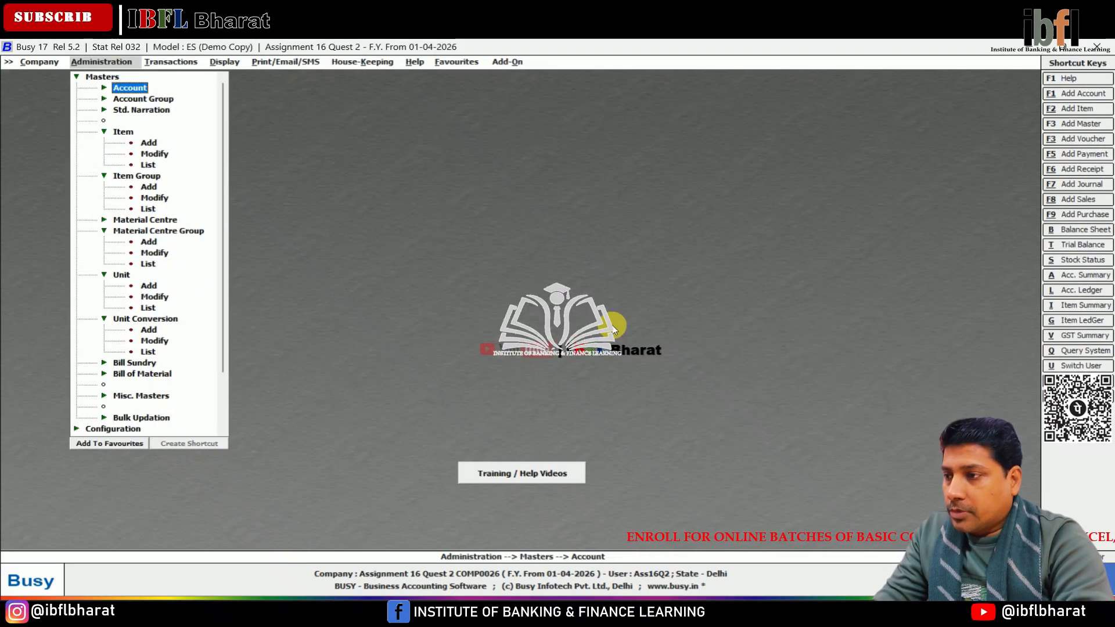
Step: Start a new purchase voucher in the Main series dated 08-04-2026
key(Right)
key(Up)
key(F9)
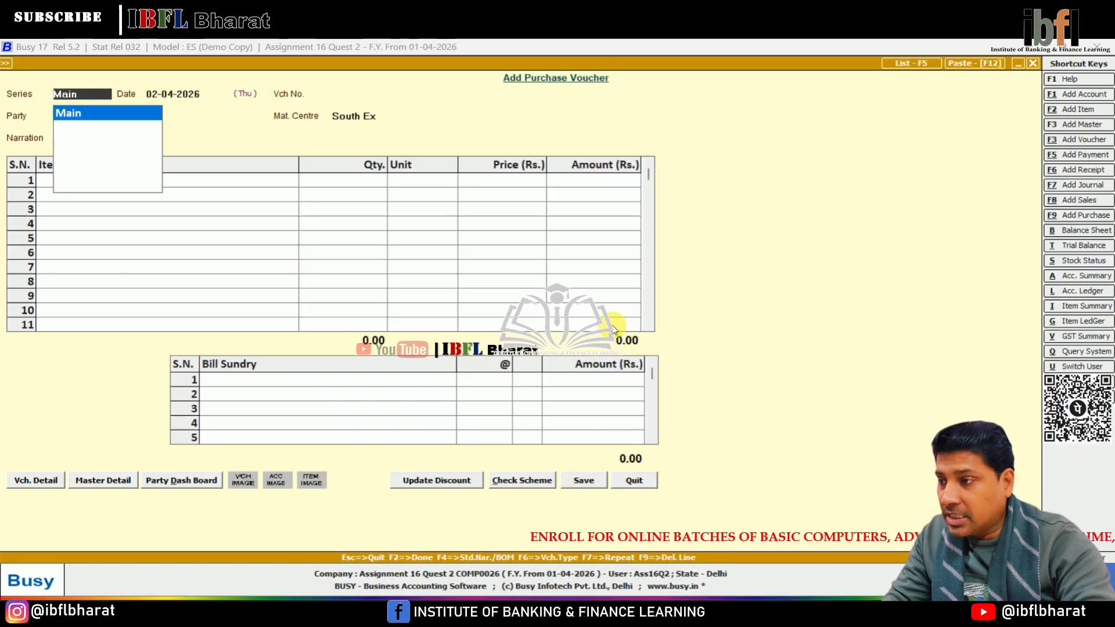
key(Return)
text(8.4)
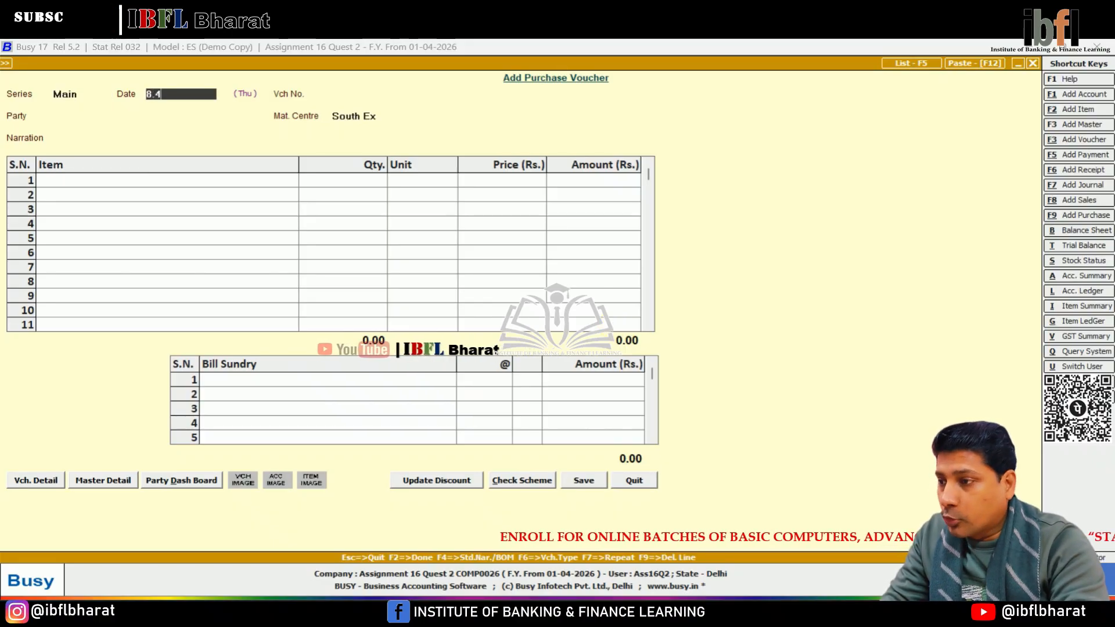
key(Return)
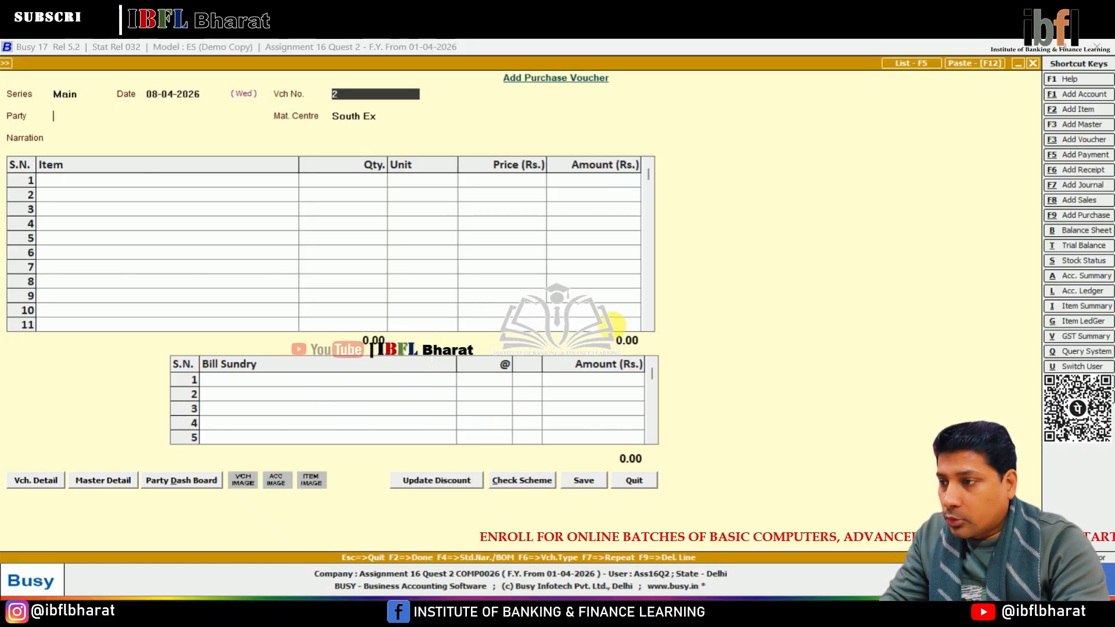
Step: Set the purchase voucher's party to Rehan Stationaries and its material centre to ABC, leaving the narration blank
key(Return)
text(re)
key(Return)
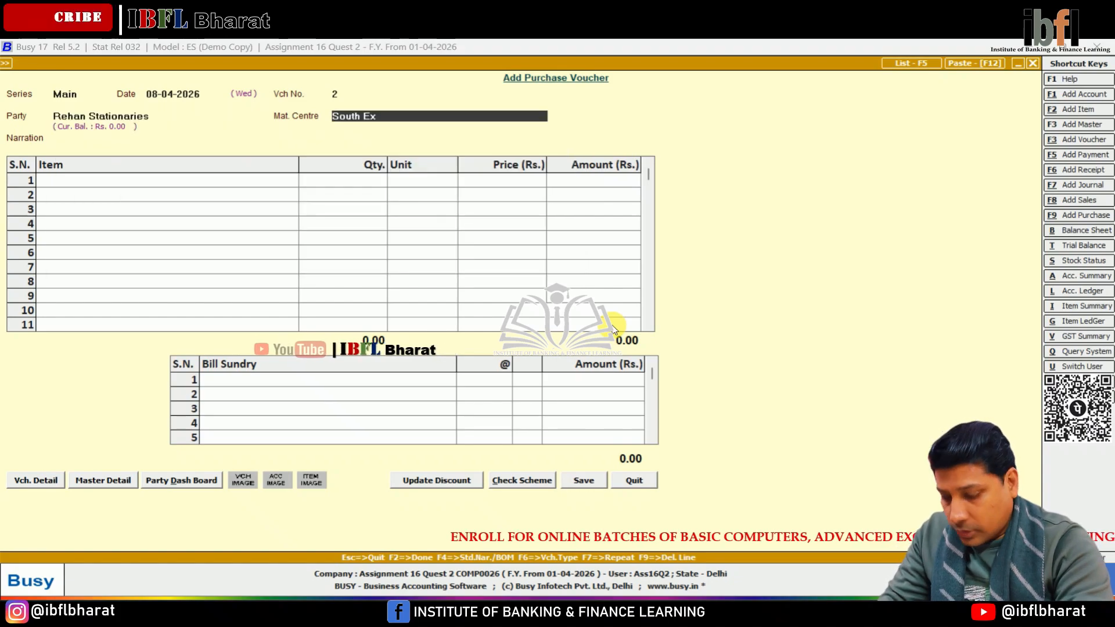
text(ab)
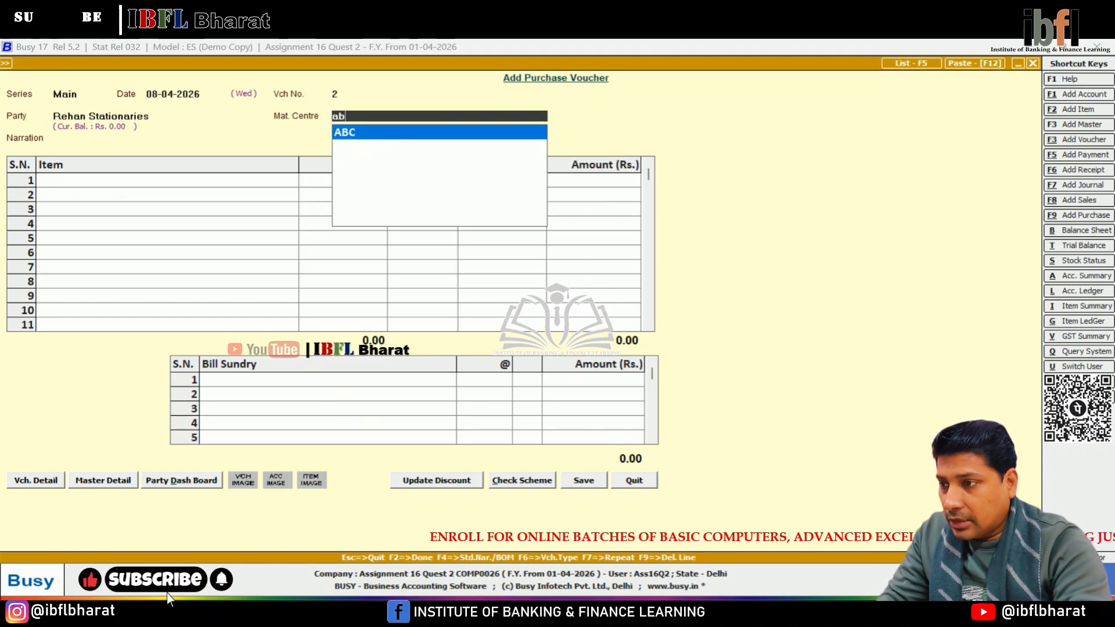
key(Return)
key(Return)
key(Escape)
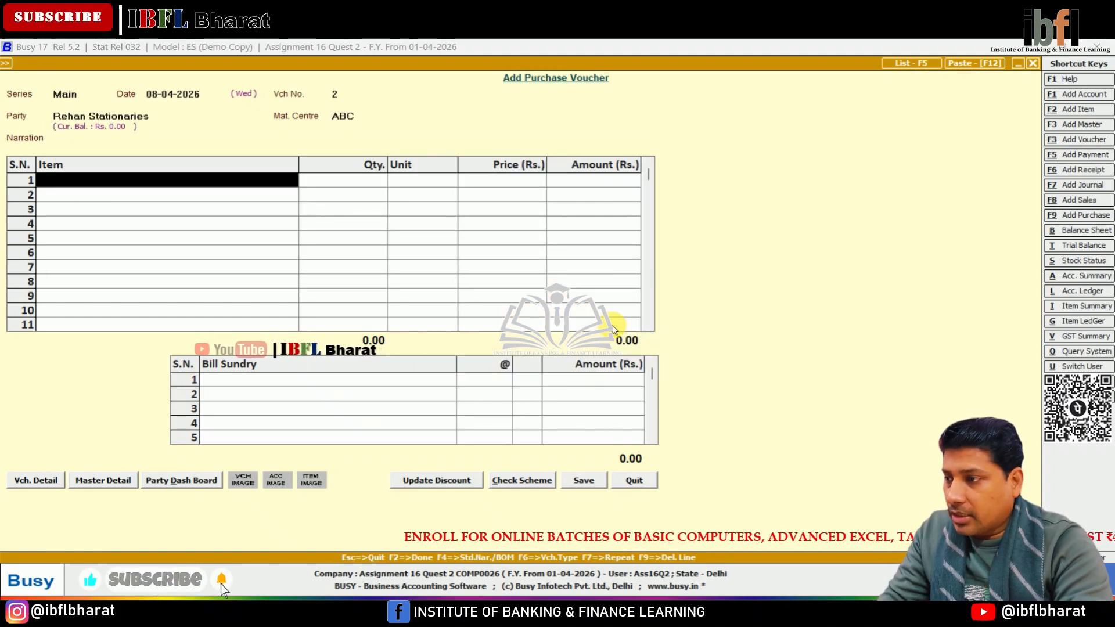
Step: Enter 500 Bndl of Tally. PRIME at a price of 450 as the voucher's first item
text(ta)
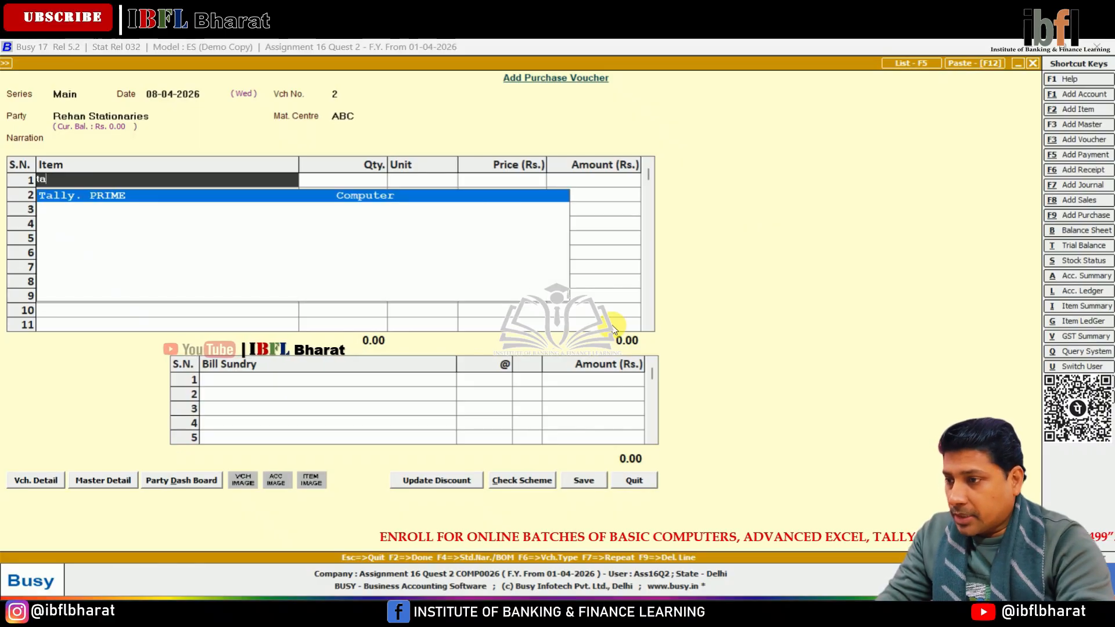
key(Return)
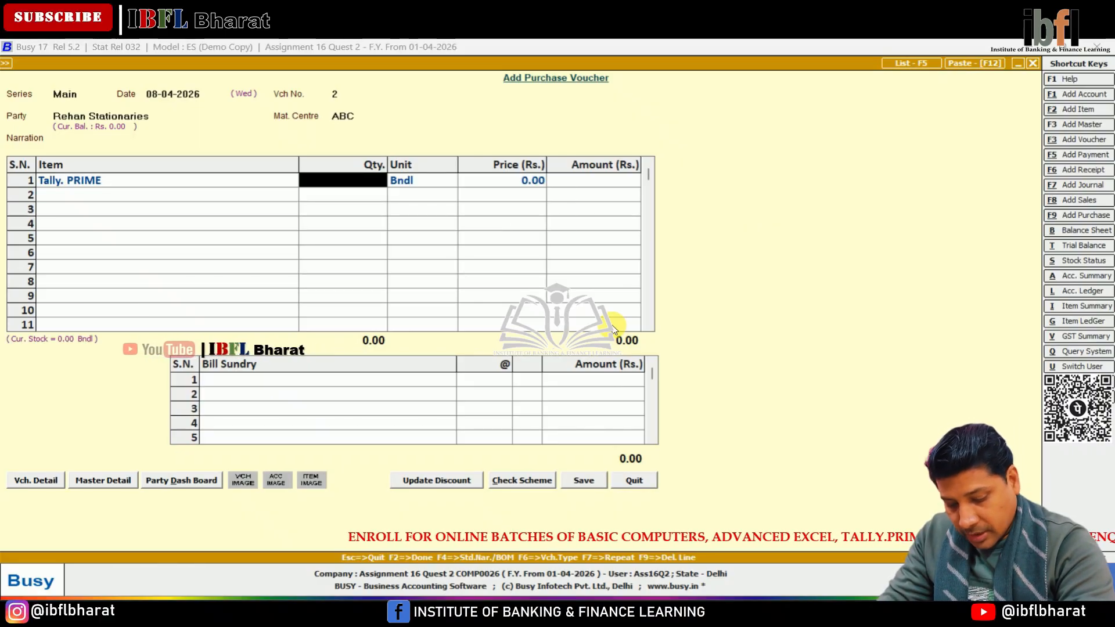
text(500)
key(Return)
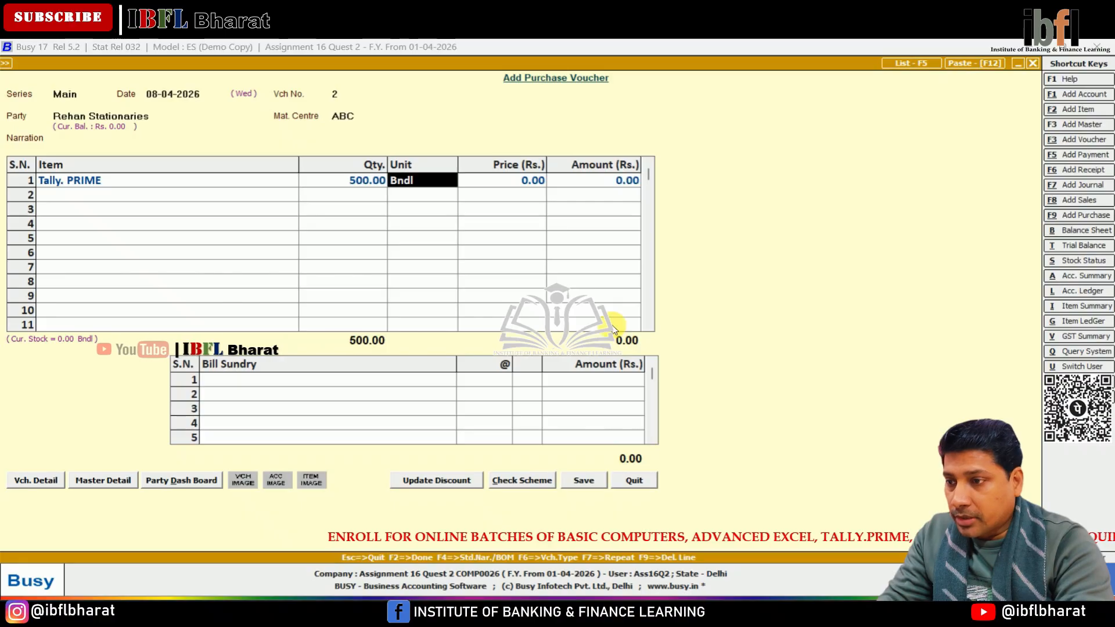
key(Return)
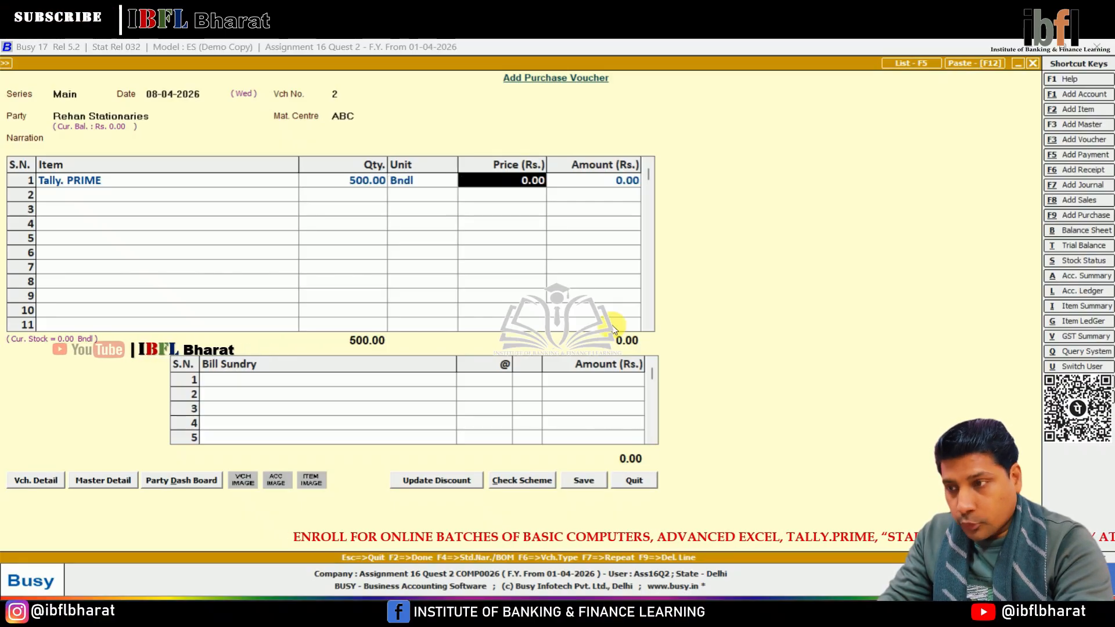
text(450)
key(Return)
key(Return)
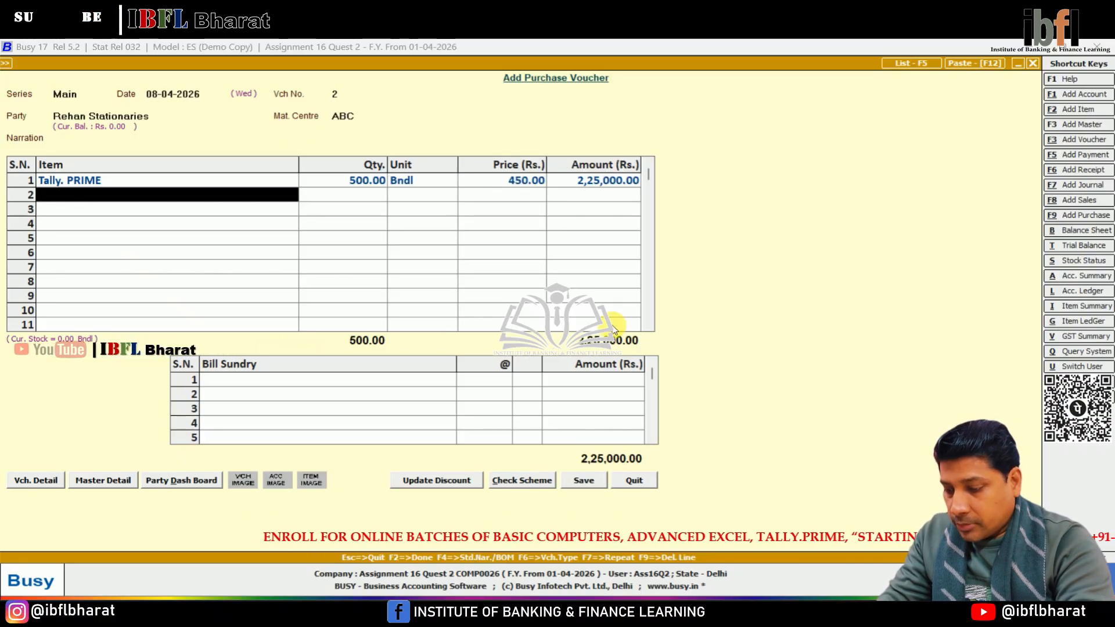
Step: Enter 600 Bndl of Networking at a price of 650 as the voucher's second item
text(net)
key(Return)
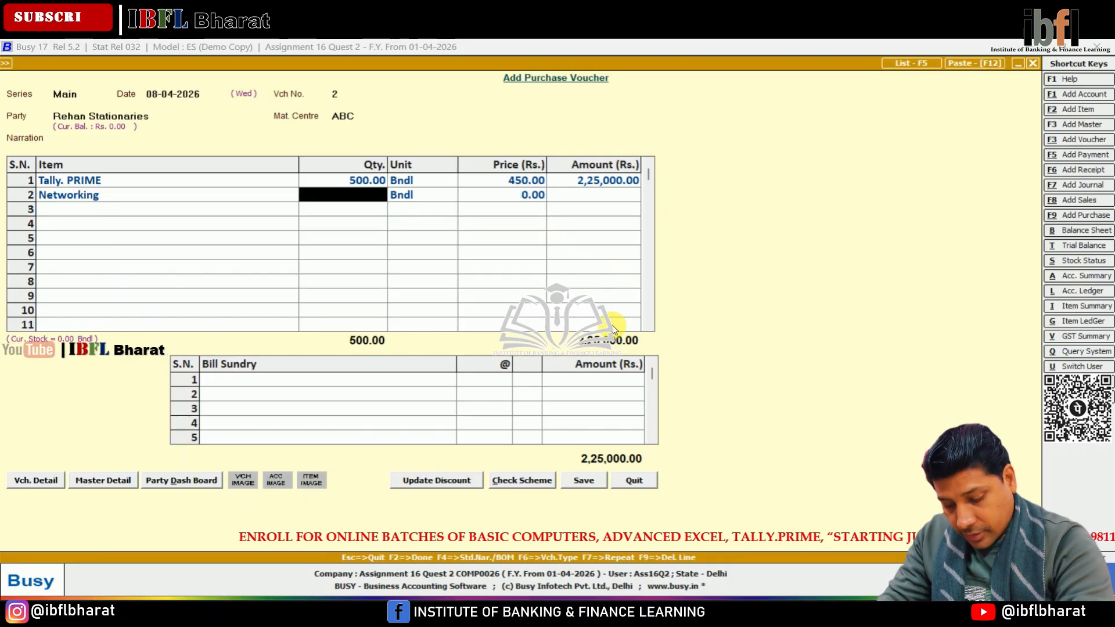
text(600)
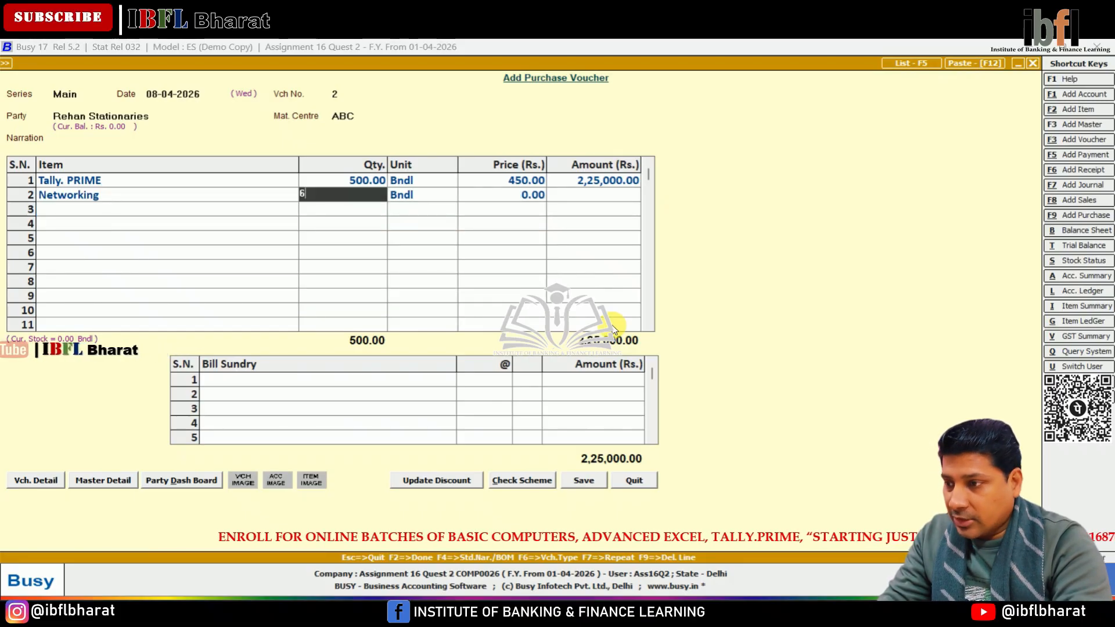
key(Return)
key(Return)
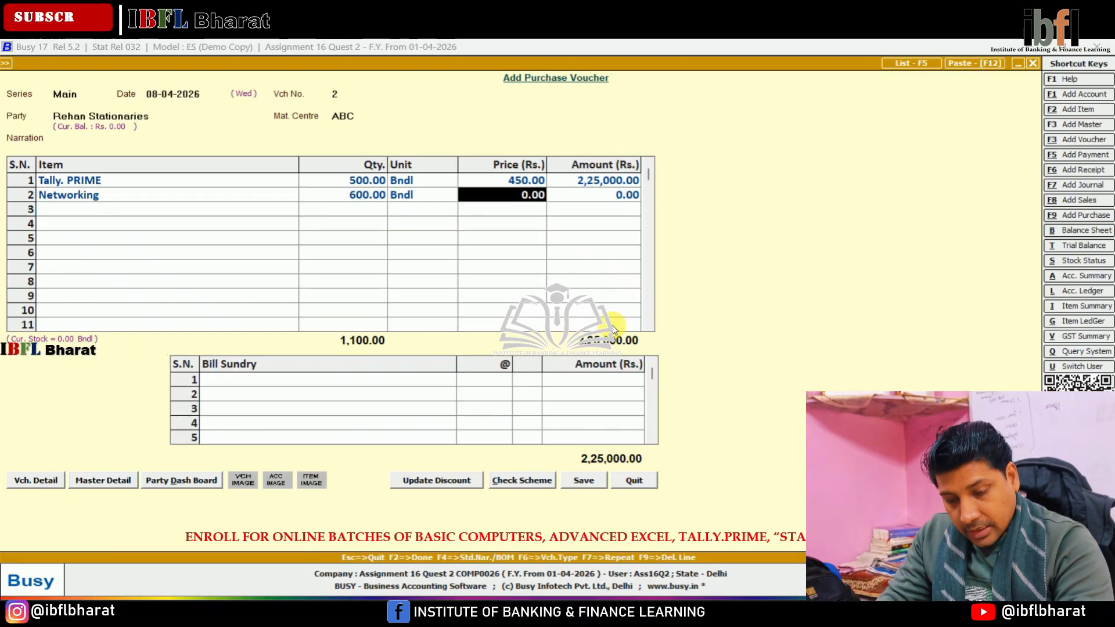
text(650)
key(Return)
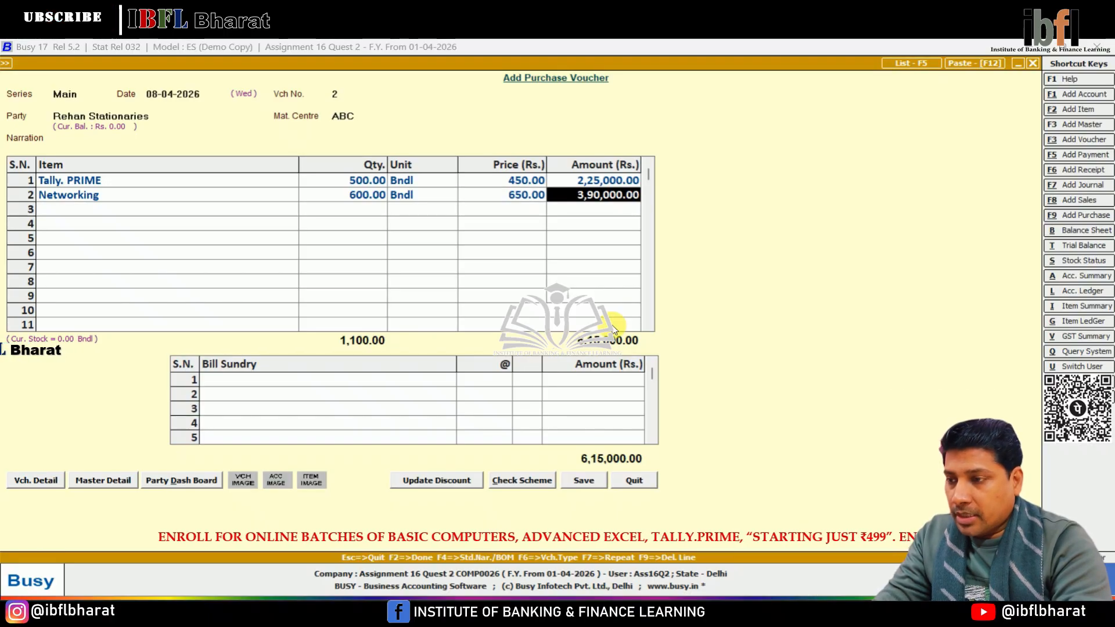
key(Return)
Step: Record the full amount under new bill reference R1 and save the purchase voucher, continuing without the party's PAN
key(Return)
key(Return)
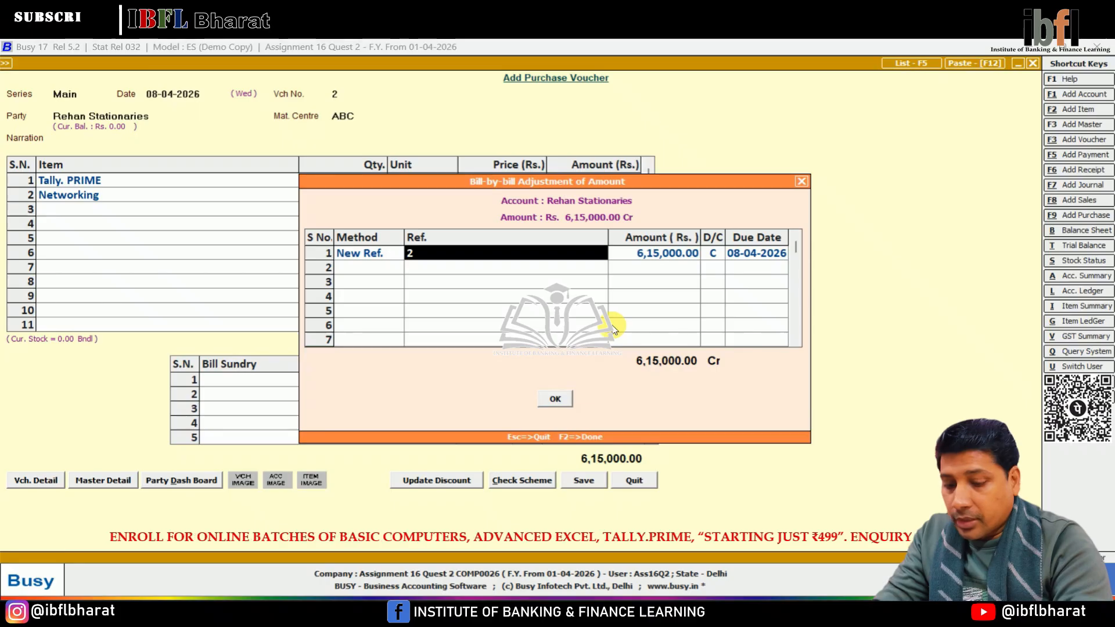
text(R1)
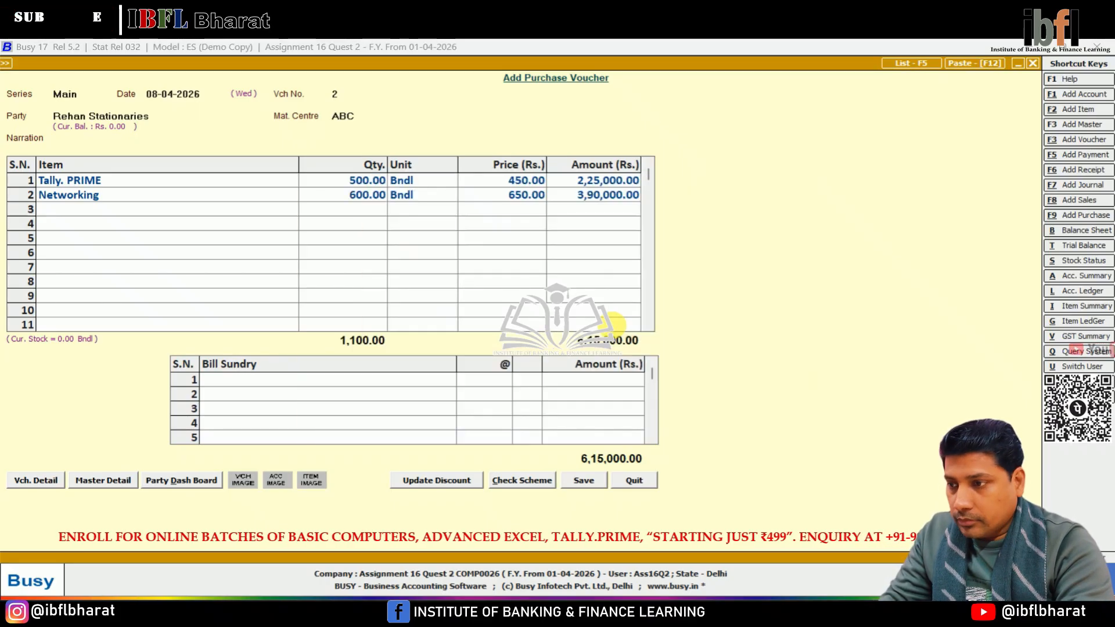
key(Return)
key(Left)
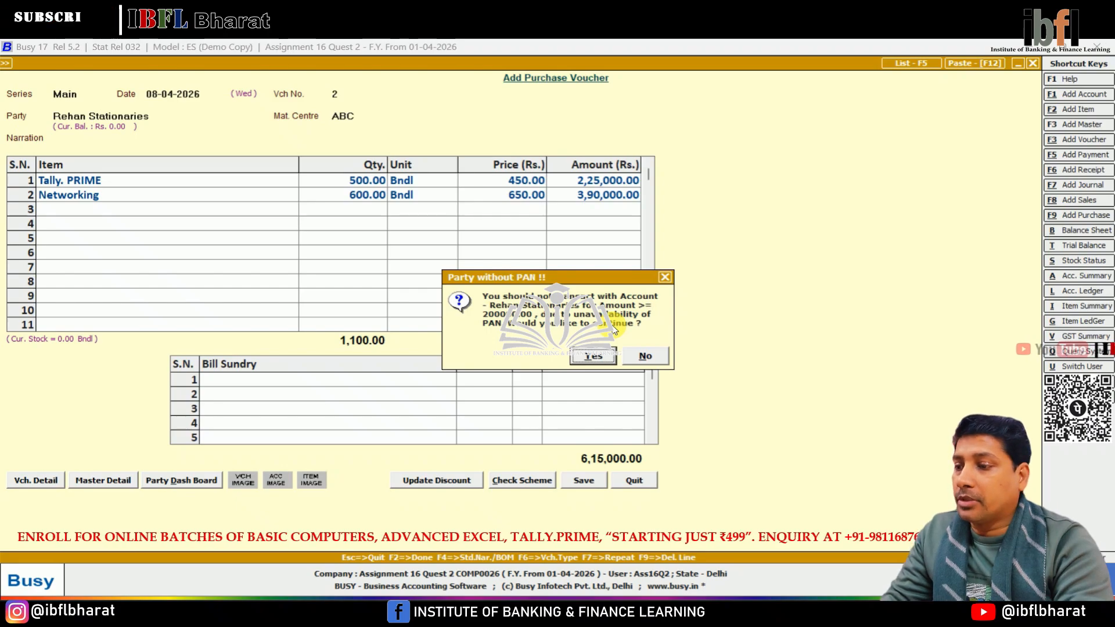
key(Return)
key(Return)
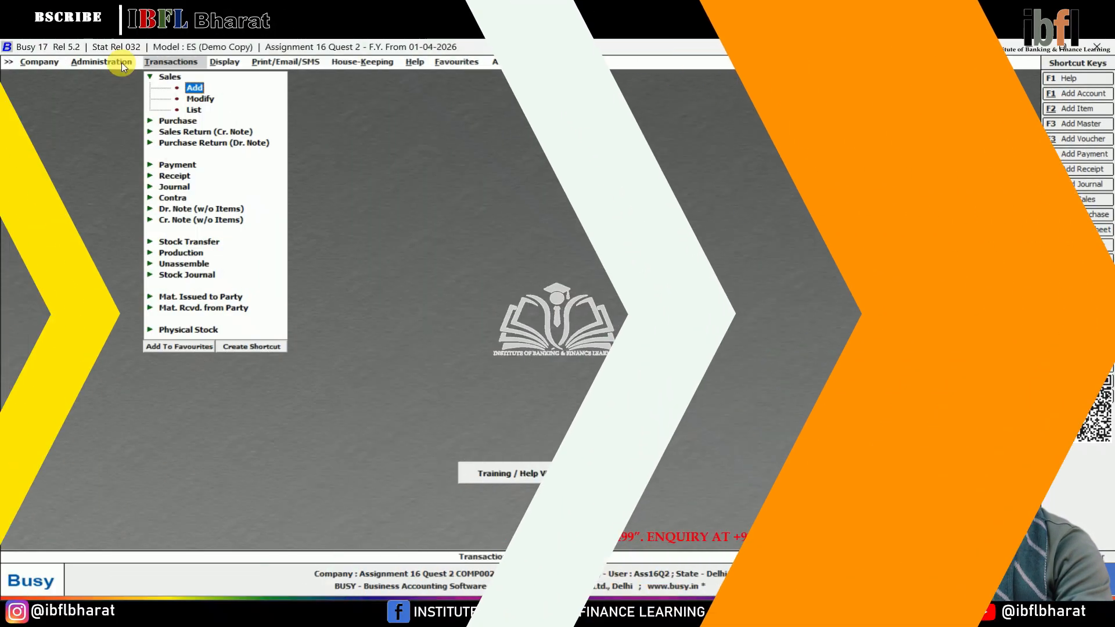
Step: Start a new stock transfer voucher in the Main series dated 08-04-2026
key(Escape)
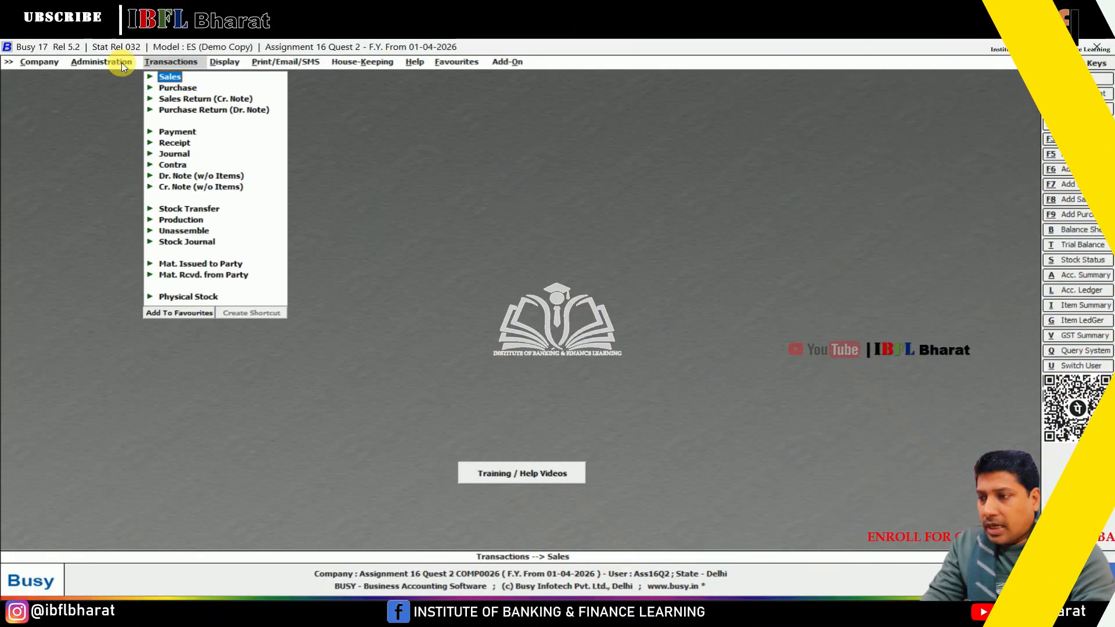
key(Down)
key(Down)
key(Down)
key(Down)
key(Down)
key(Down)
key(Down)
key(Down)
key(Down)
key(Down)
key(Down)
key(Down)
key(Up)
key(Up)
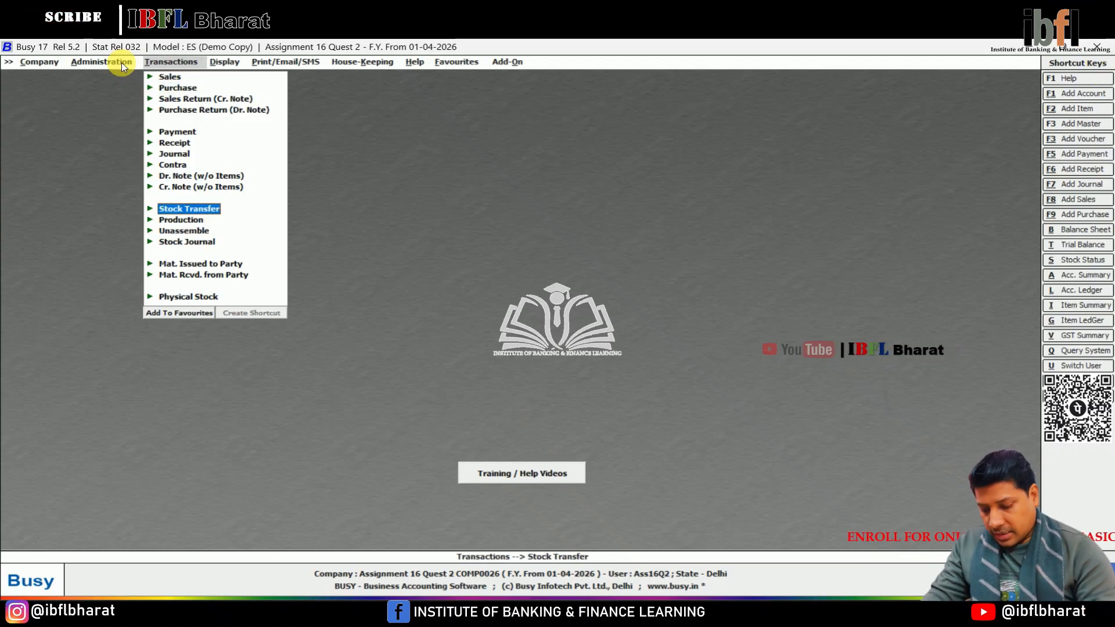
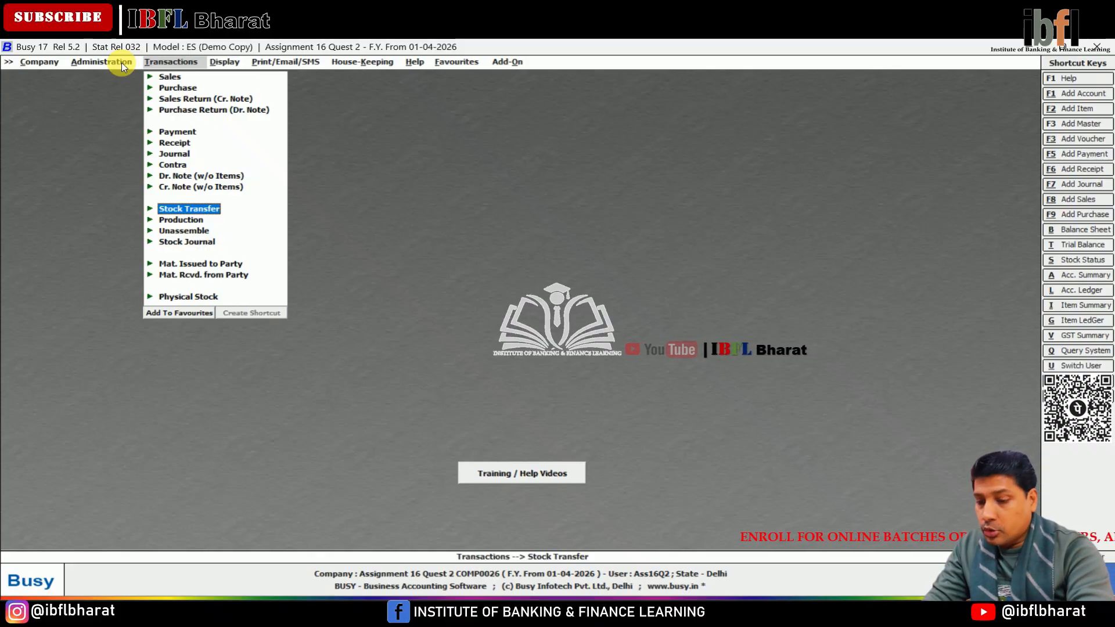
key(Return)
key(Return)
key(Return)
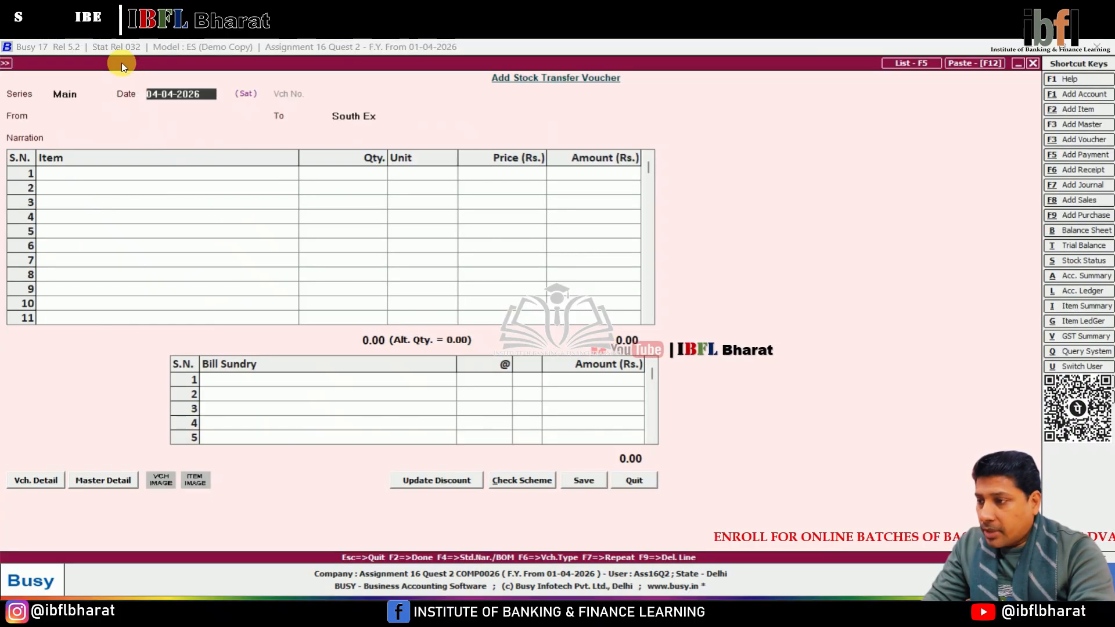
text(8)
key(Return)
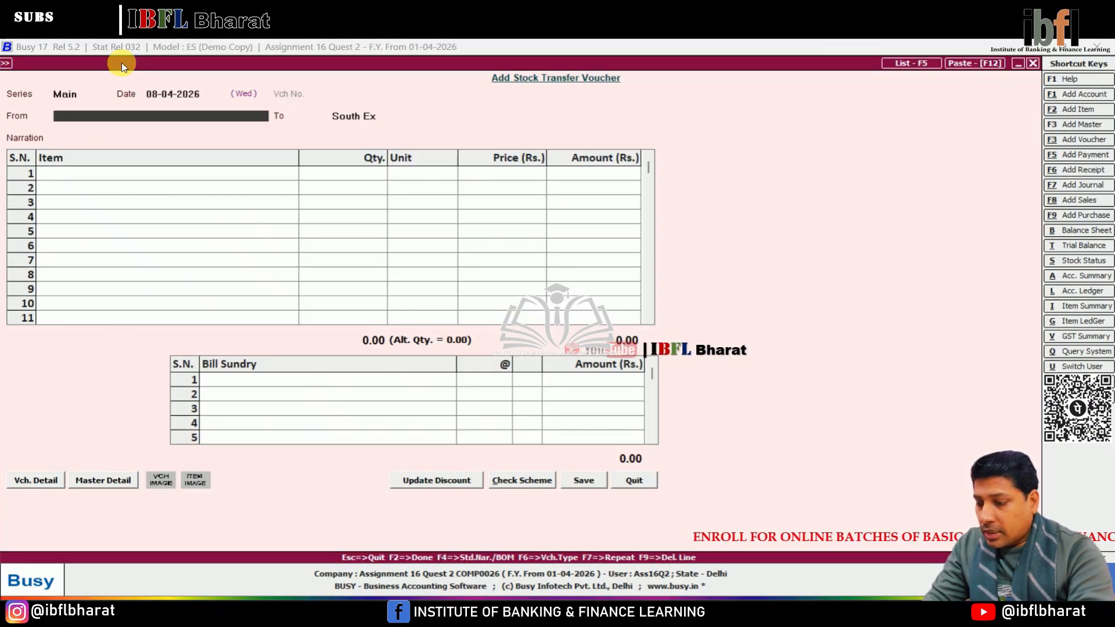
Step: Set the stock transfer's source material centre to ABC and its destination to SDK, leaving the narration blank
key(Return)
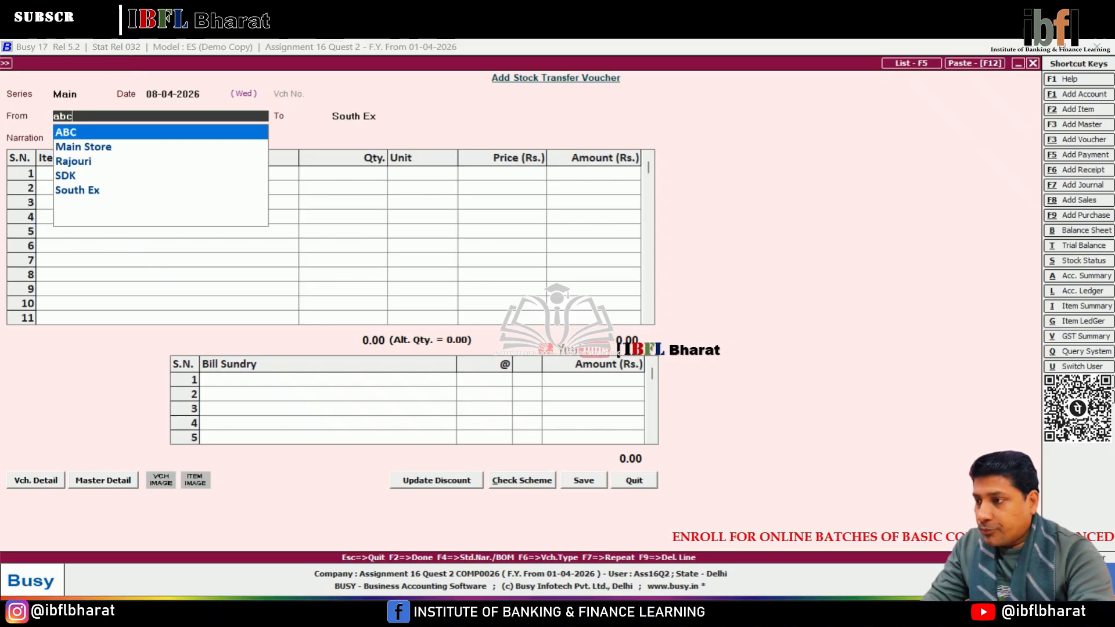
key(Return)
text(sd)
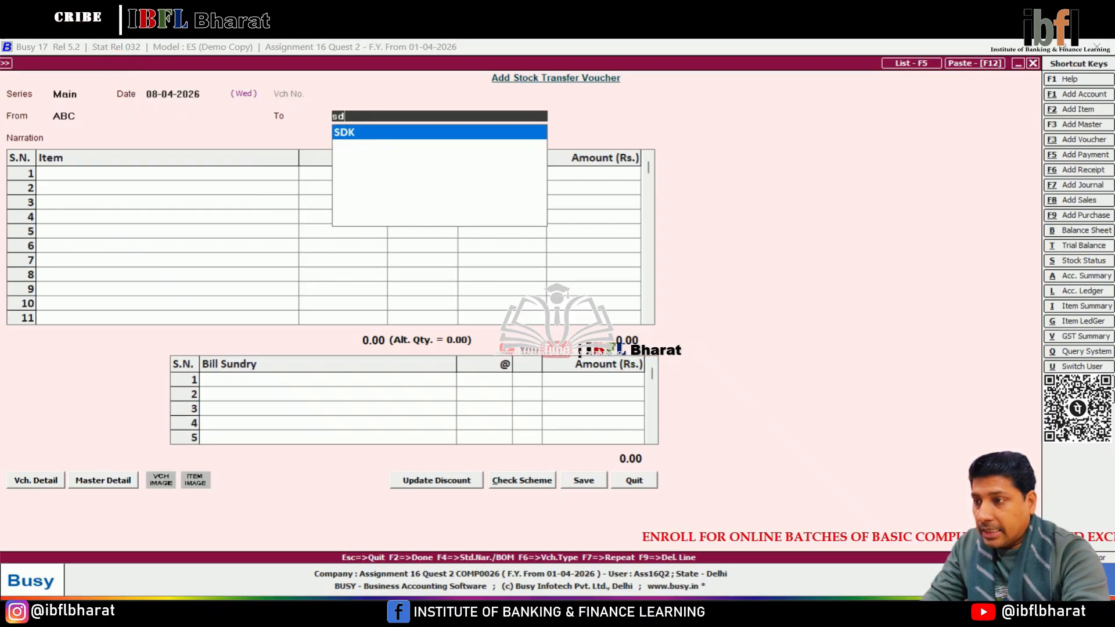
key(Return)
key(Return)
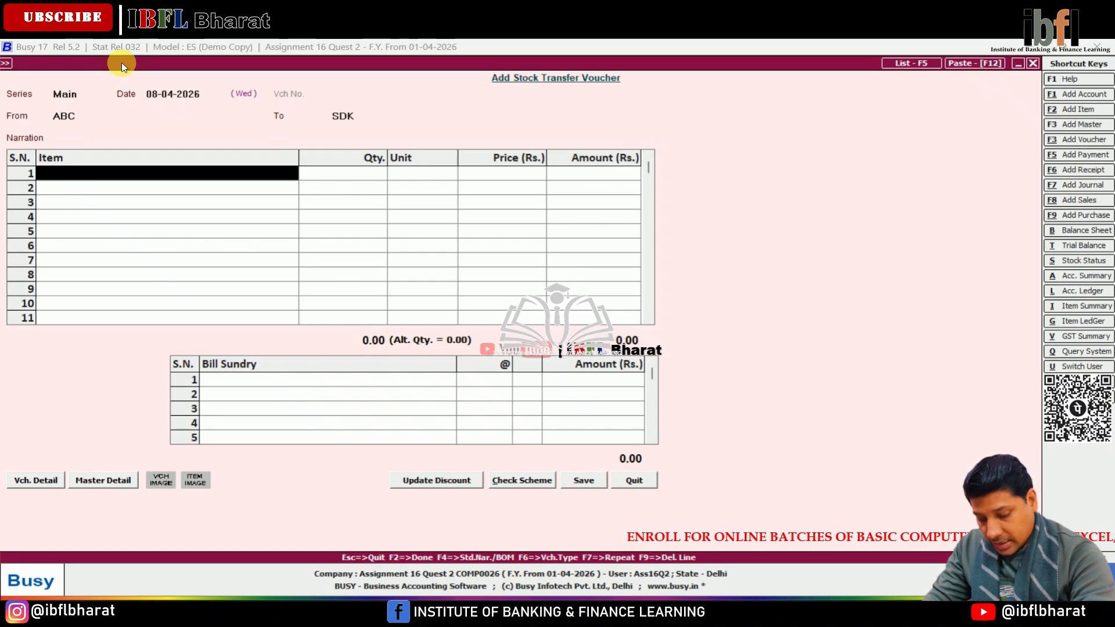
Step: Enter 600 Bndl of Networking at a price of 650 as the transferred item, save the voucher and close voucher entry
key(Return)
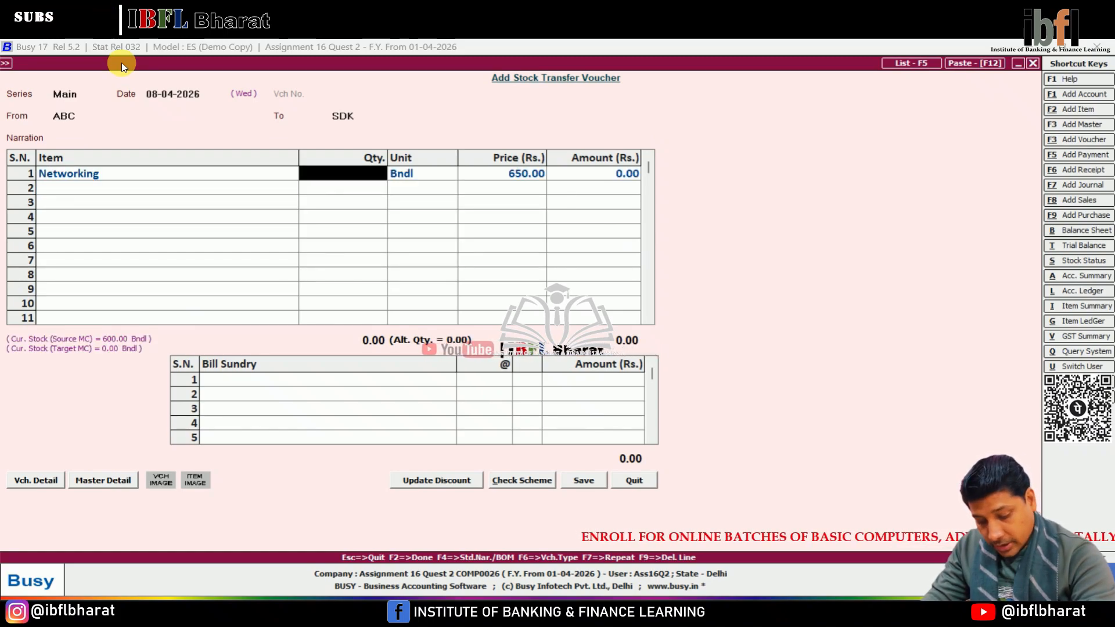
text(600)
key(Return)
key(Return)
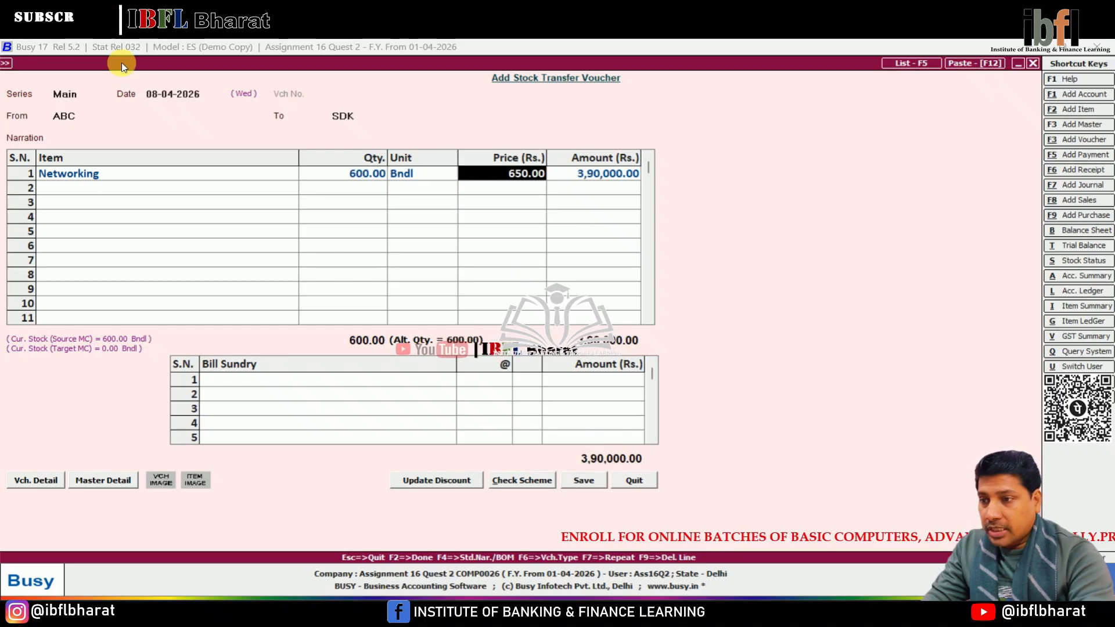
key(Return)
key(Return)
key(Return)
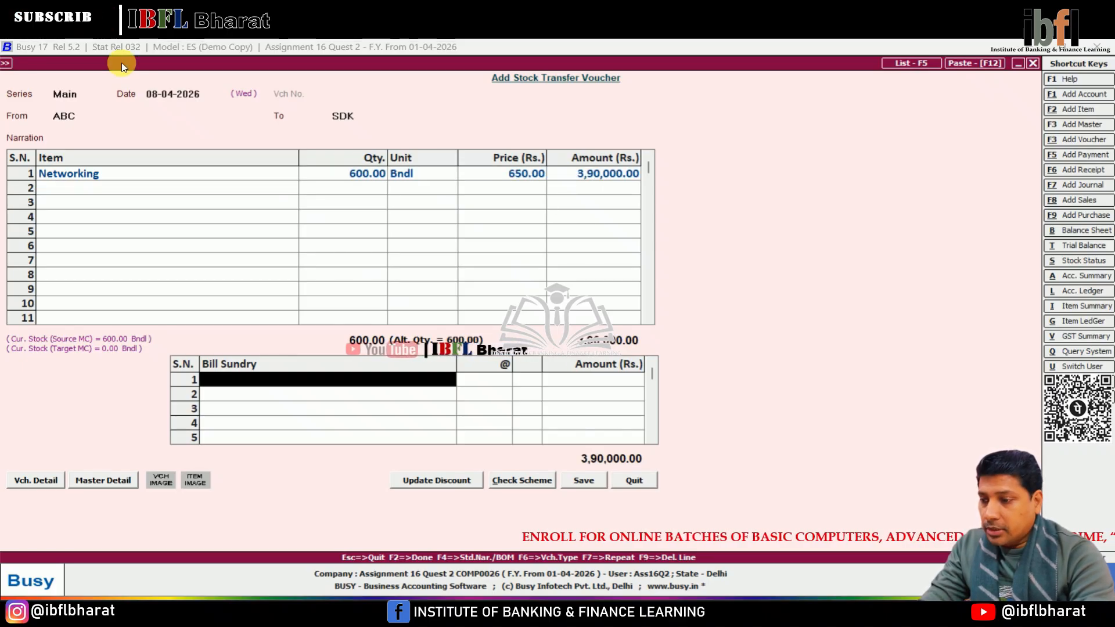
key(Return)
key(Return)
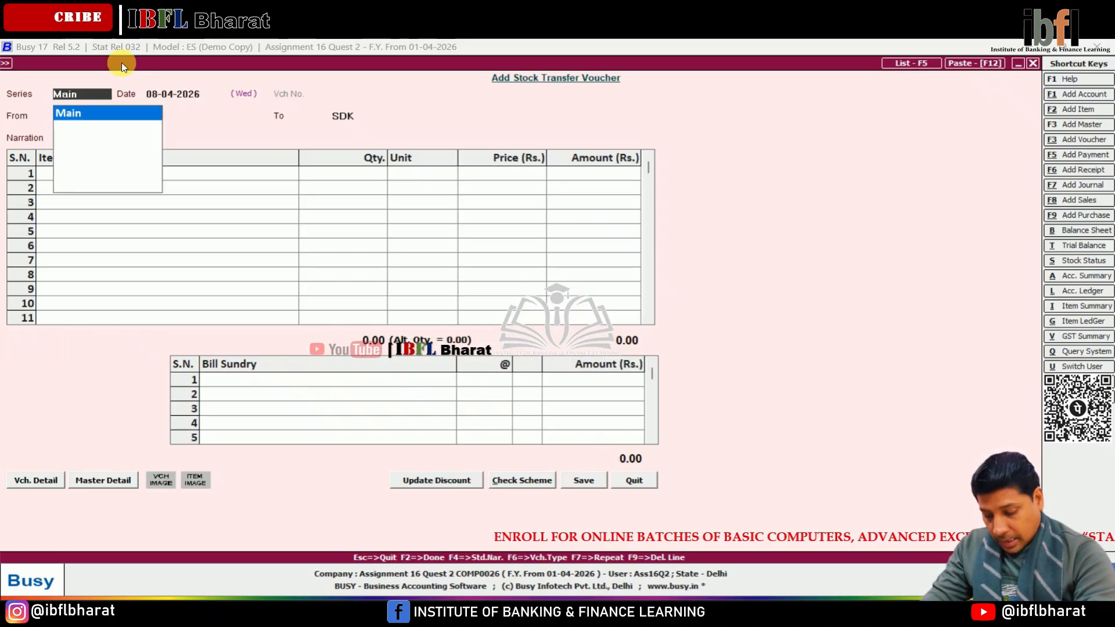
key(Escape)
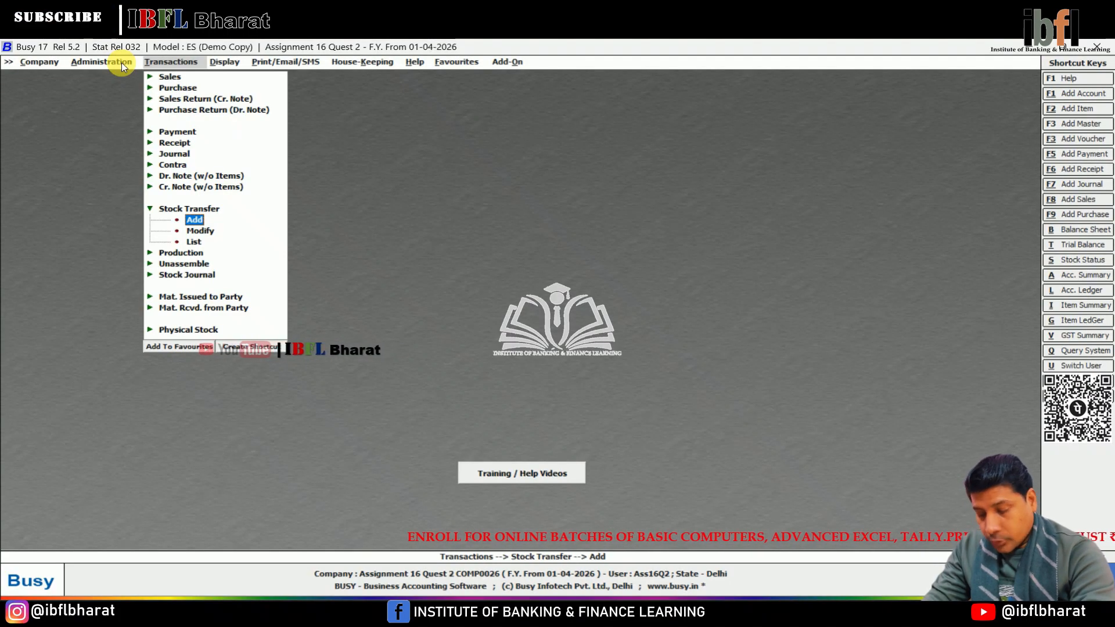
Step: Create a unit master named Dzn and close the unit entry form
key(Up)
key(Left)
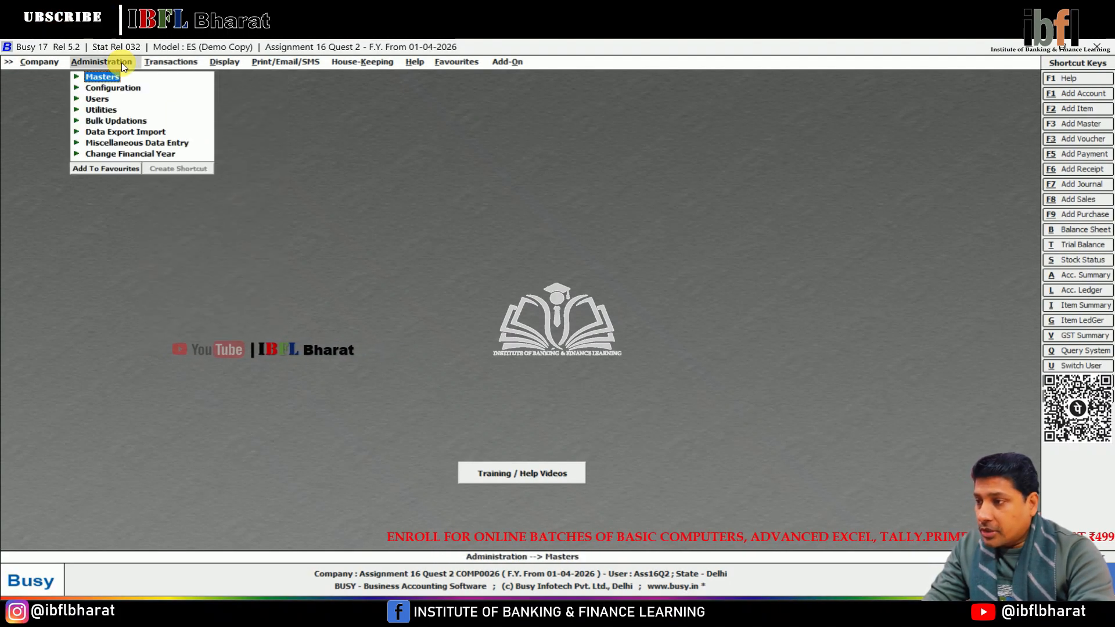
key(Return)
key(Down)
key(Down)
key(Down)
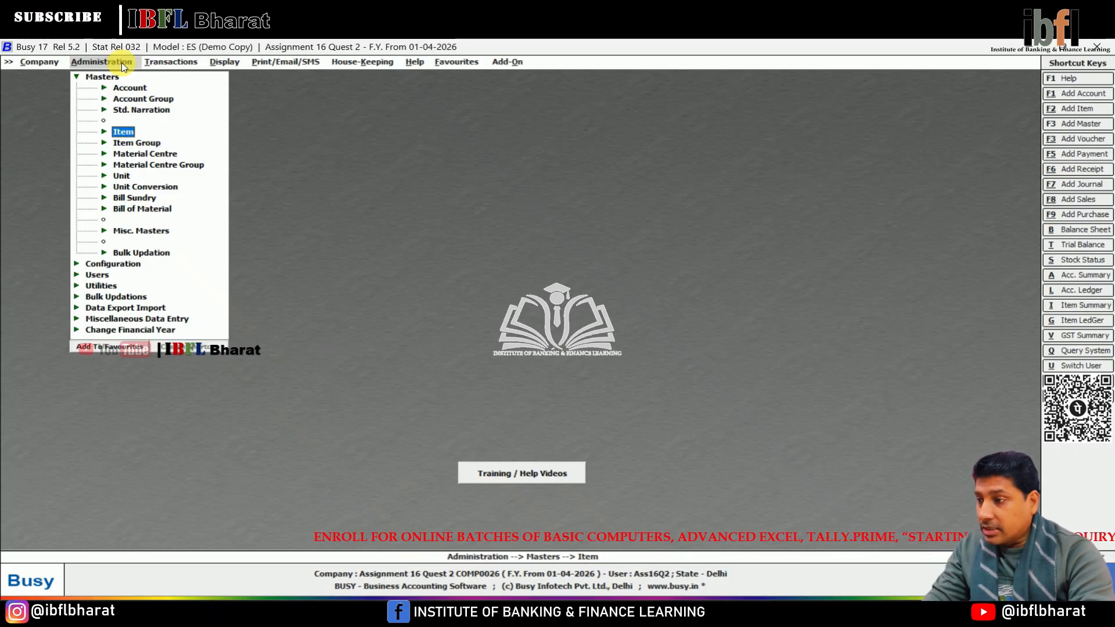
key(Down)
key(Down)
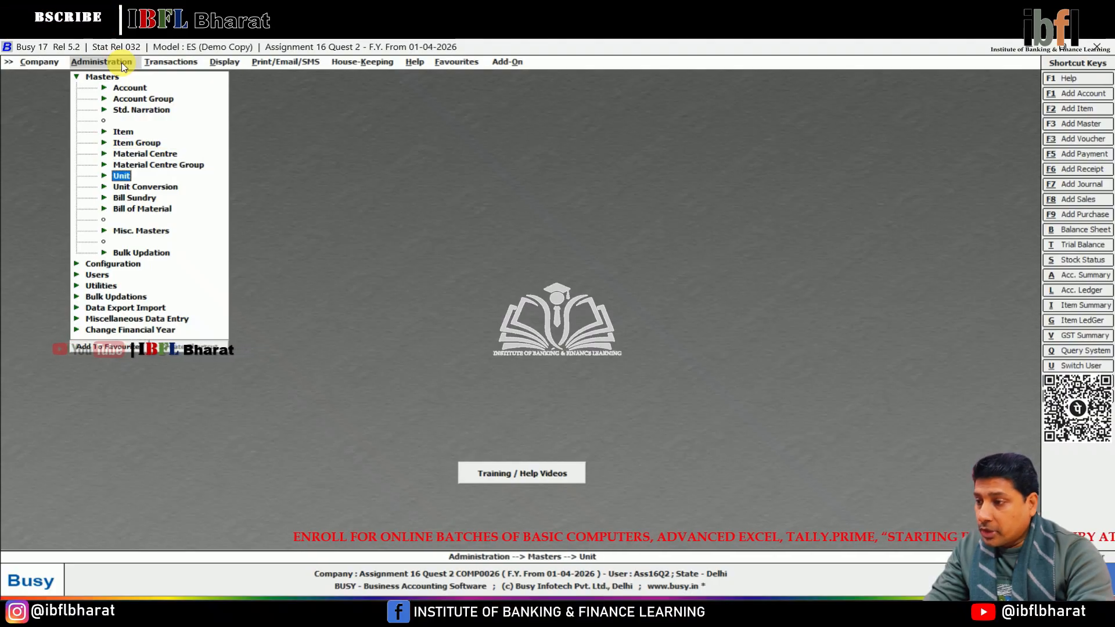
key(Return)
key(Return)
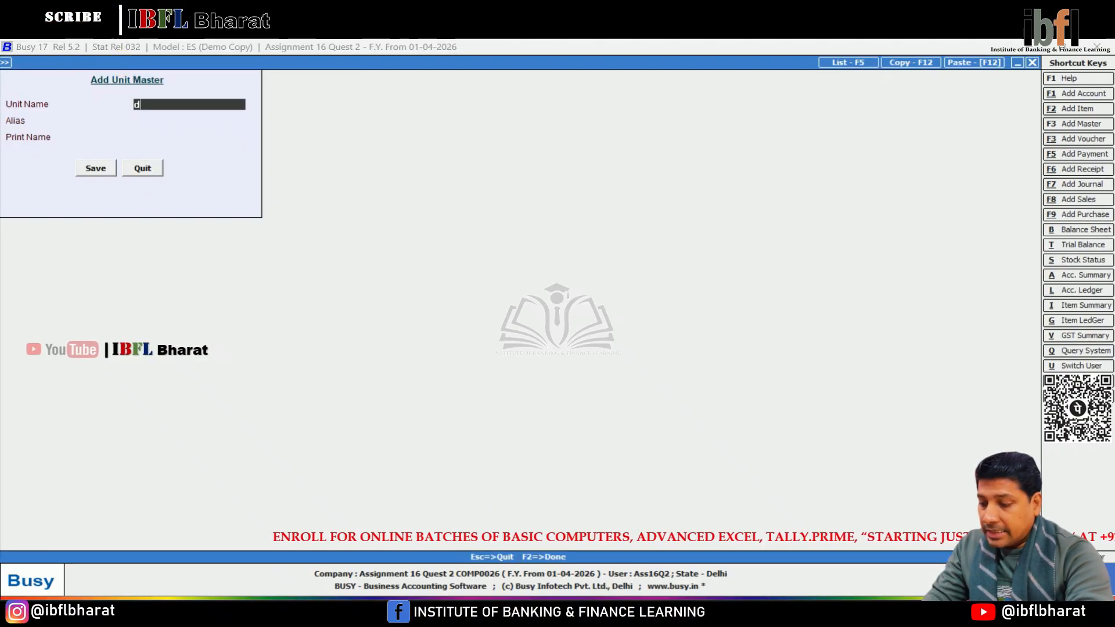
key(Return)
key(Escape)
key(Escape)
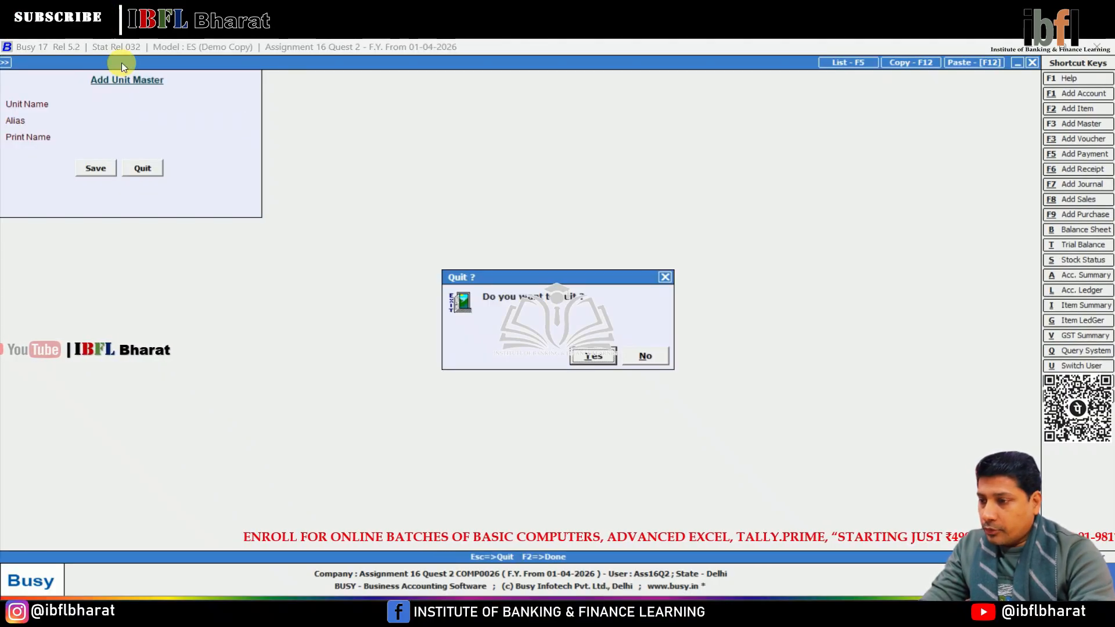
key(Return)
Step: Add a unit conversion with main unit Dzn, sub unit Pcs. and a conversion factor of 12
key(Return)
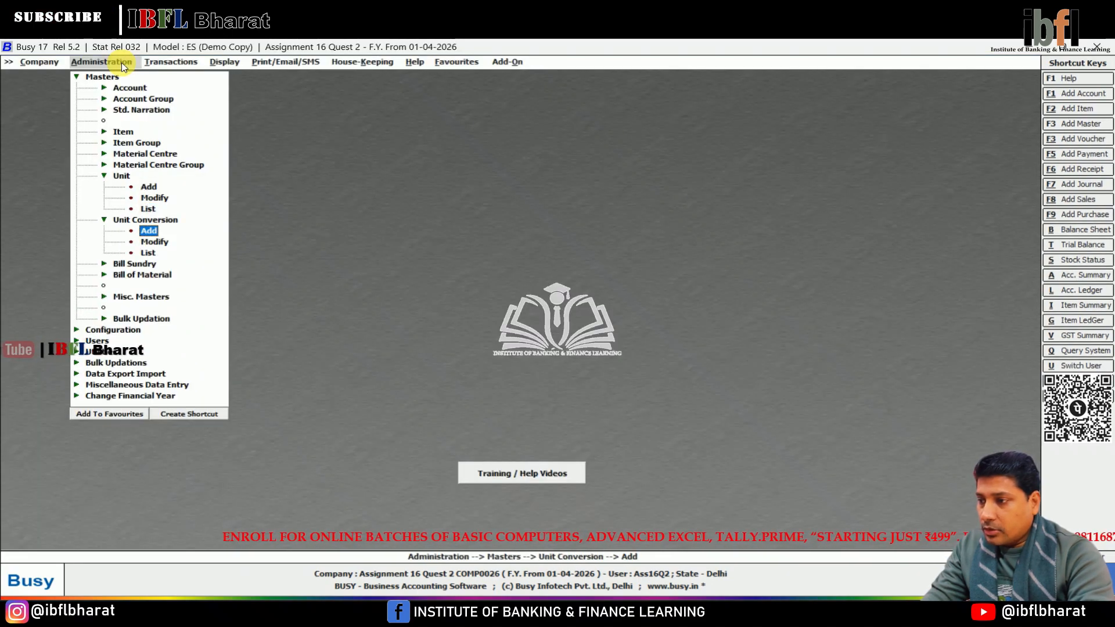
key(Return)
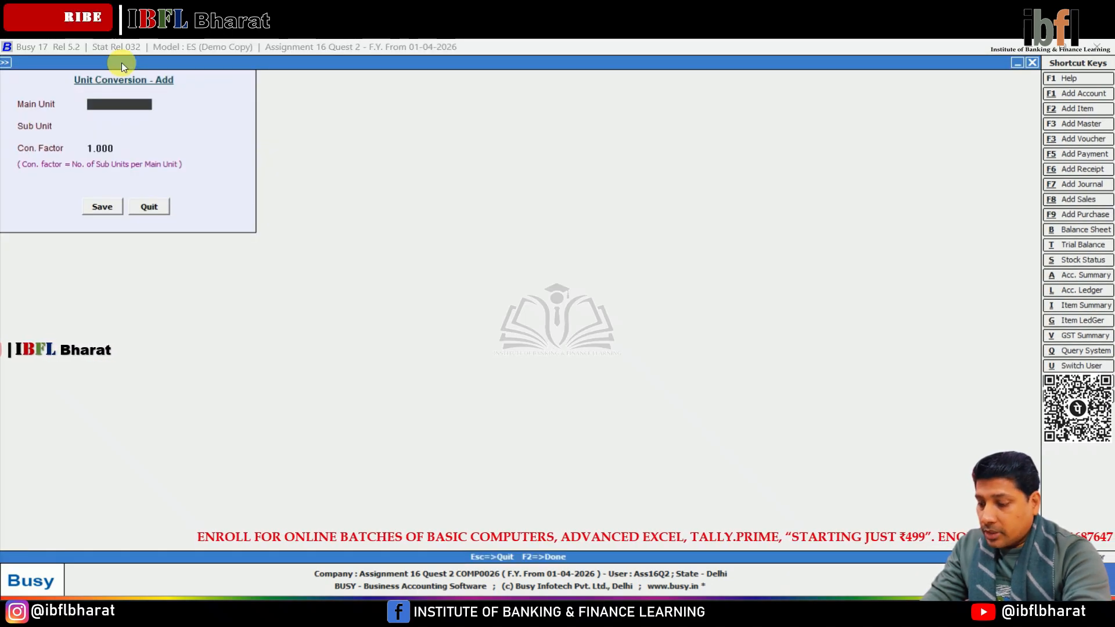
text(dzn)
key(Return)
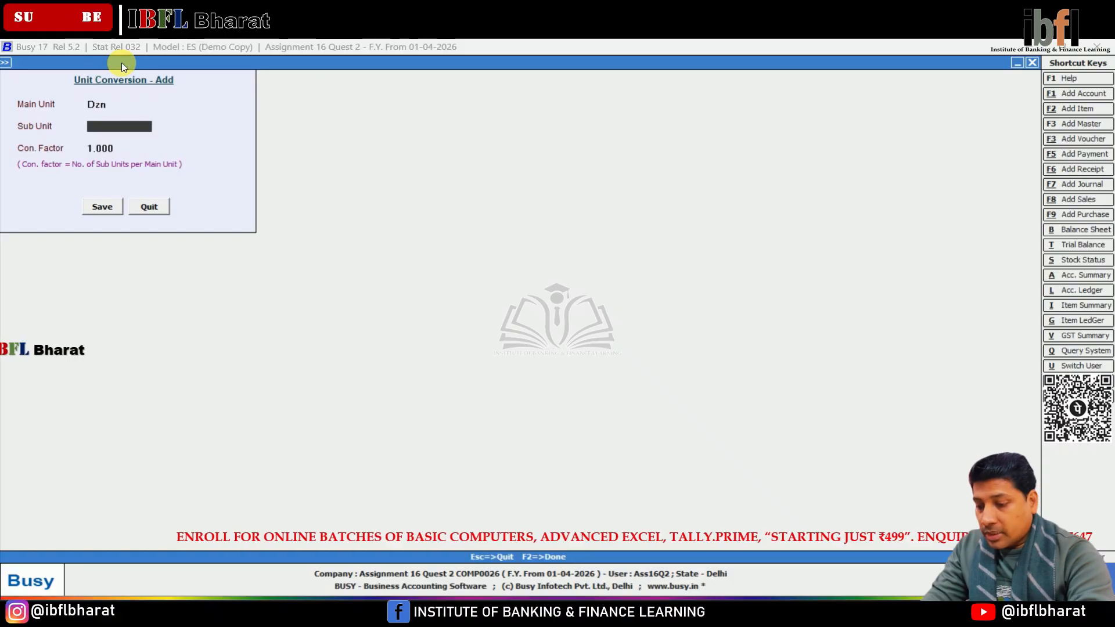
text(pc)
key(Return)
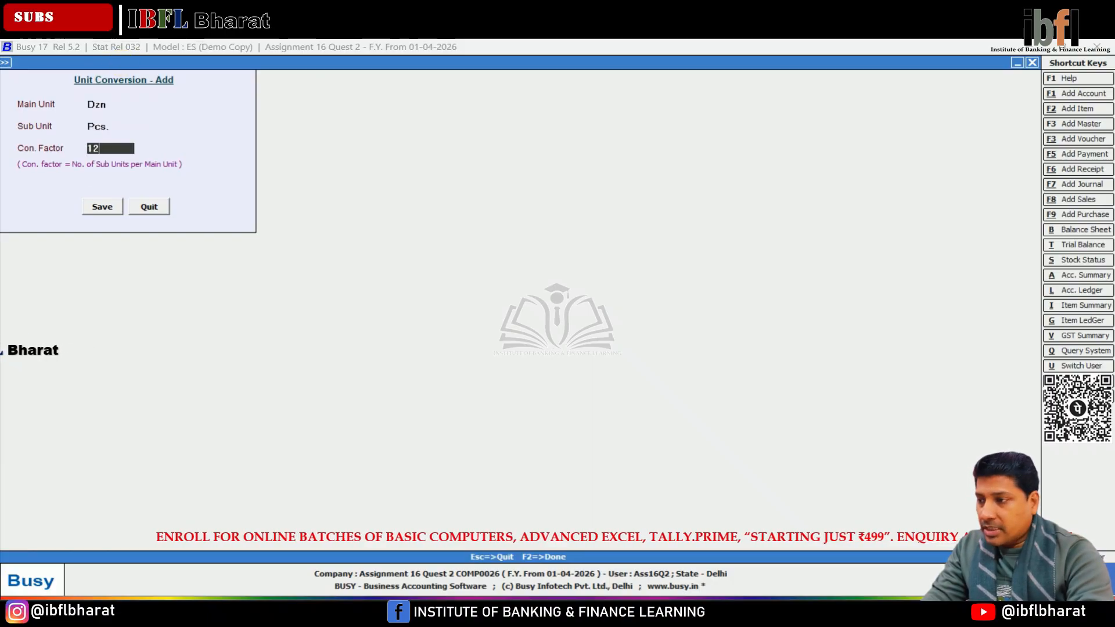
key(Return)
key(Escape)
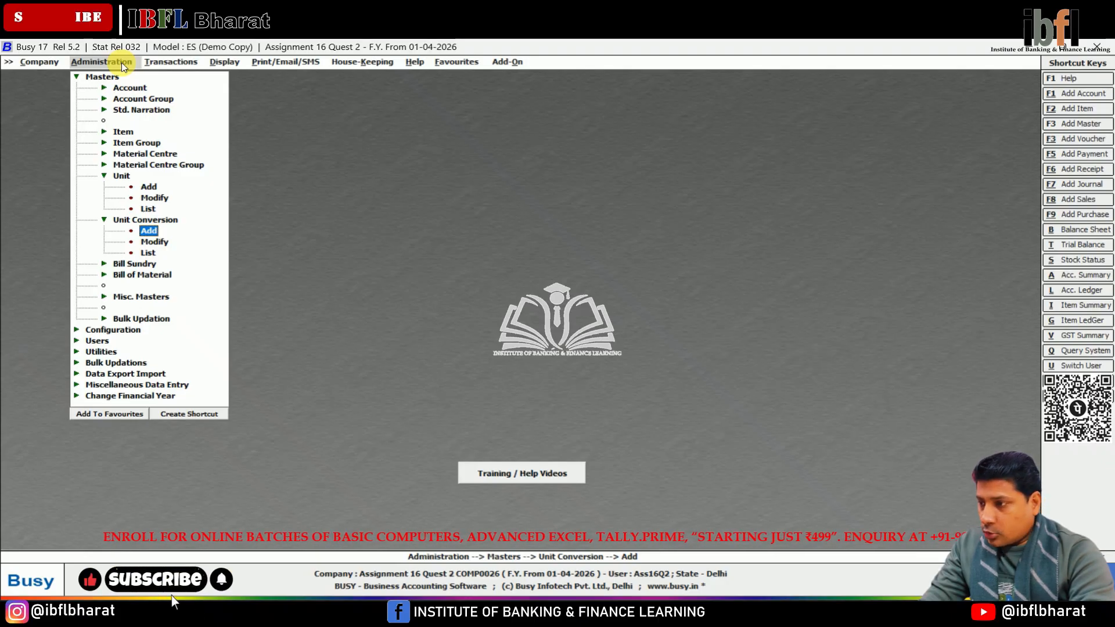
Step: Create the item group School Book as a primary group and close the group entry form
key(Up)
key(Up)
key(Up)
key(Up)
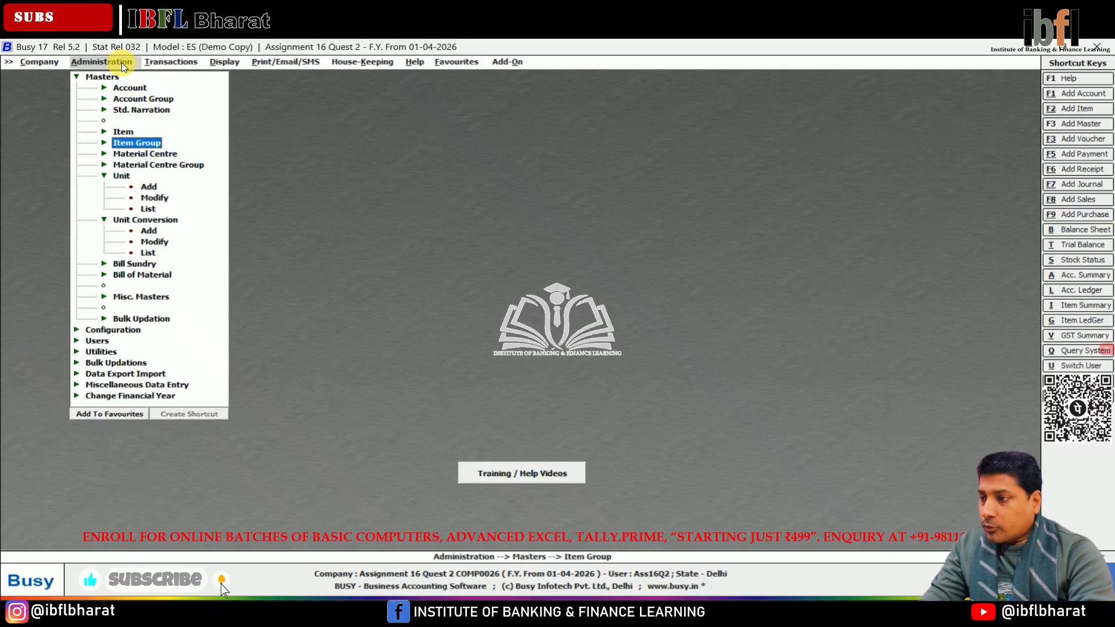
key(Return)
key(Return)
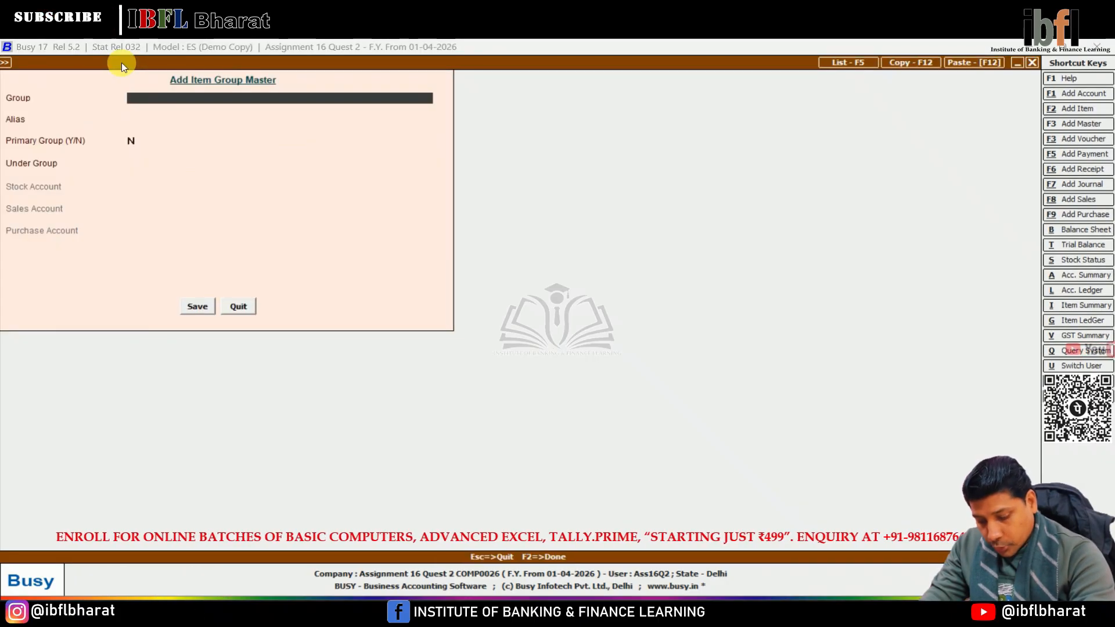
text(School Book)
key(Return)
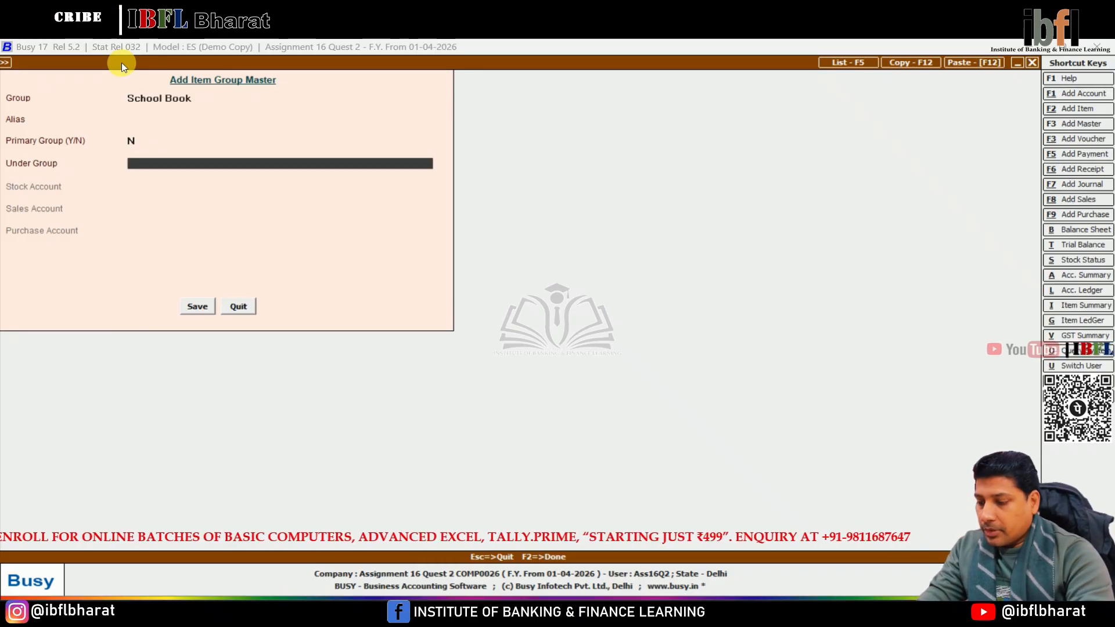
key(Escape)
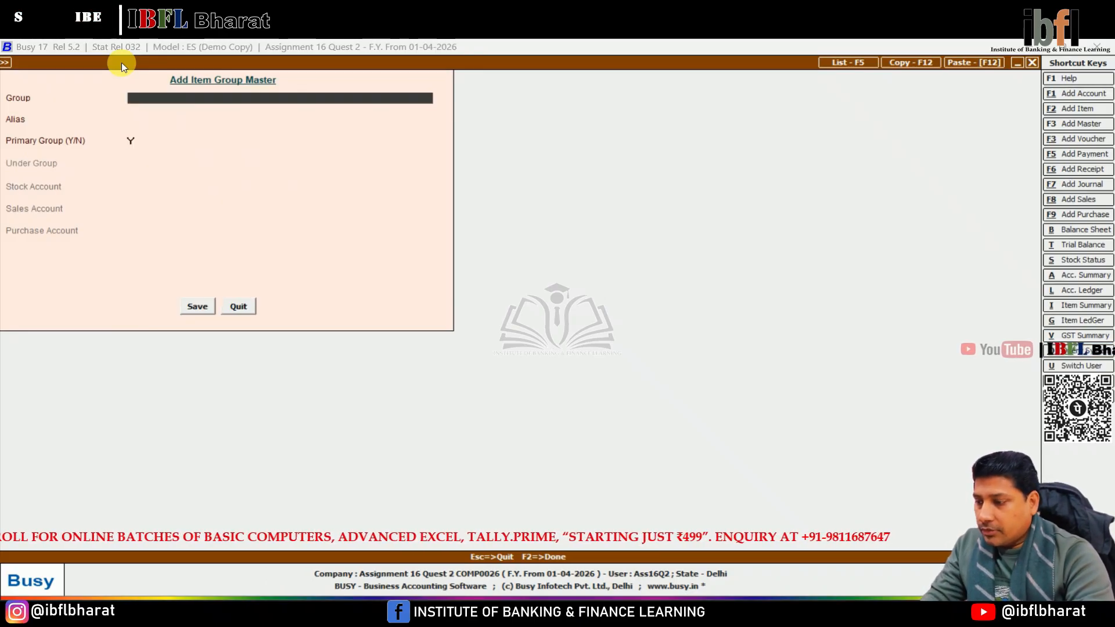
key(Escape)
Step: Create the material centre XYZ under Godowns with stock account Stock, reflected in the balance sheet, leaving the address blank
key(Down)
key(Down)
key(Down)
key(Return)
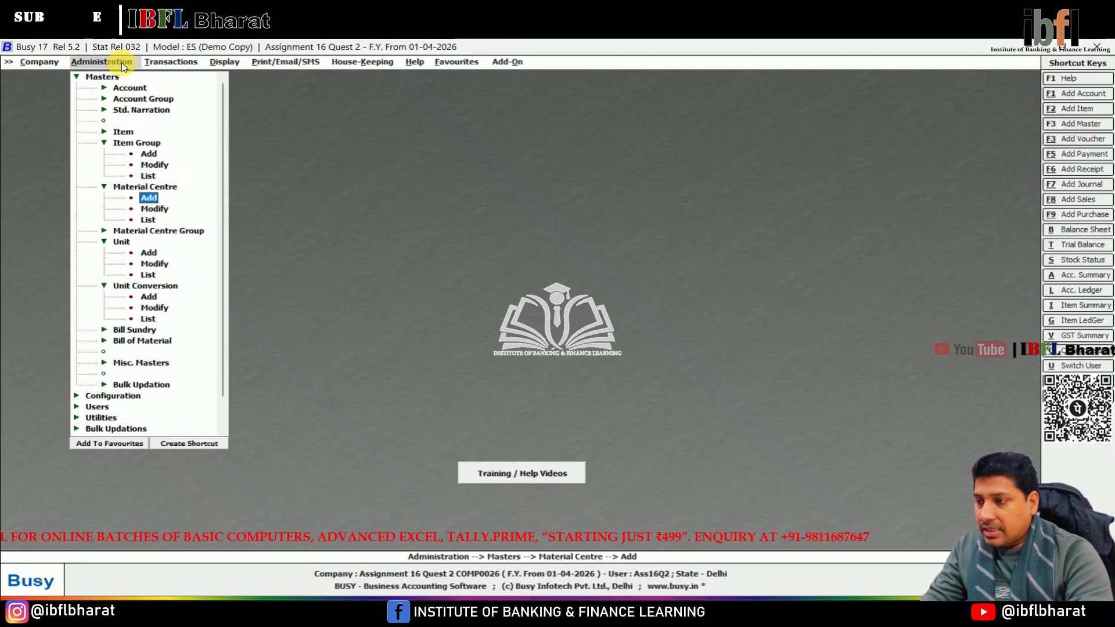
text(XYZ)
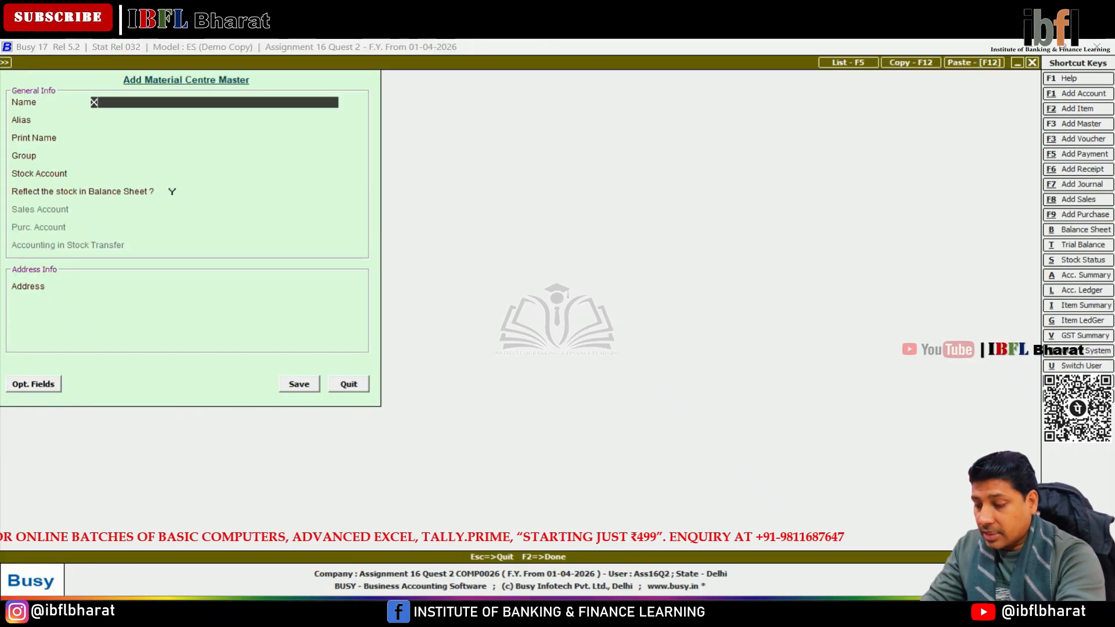
key(Return)
key(Return)
key(Return)
key(Return)
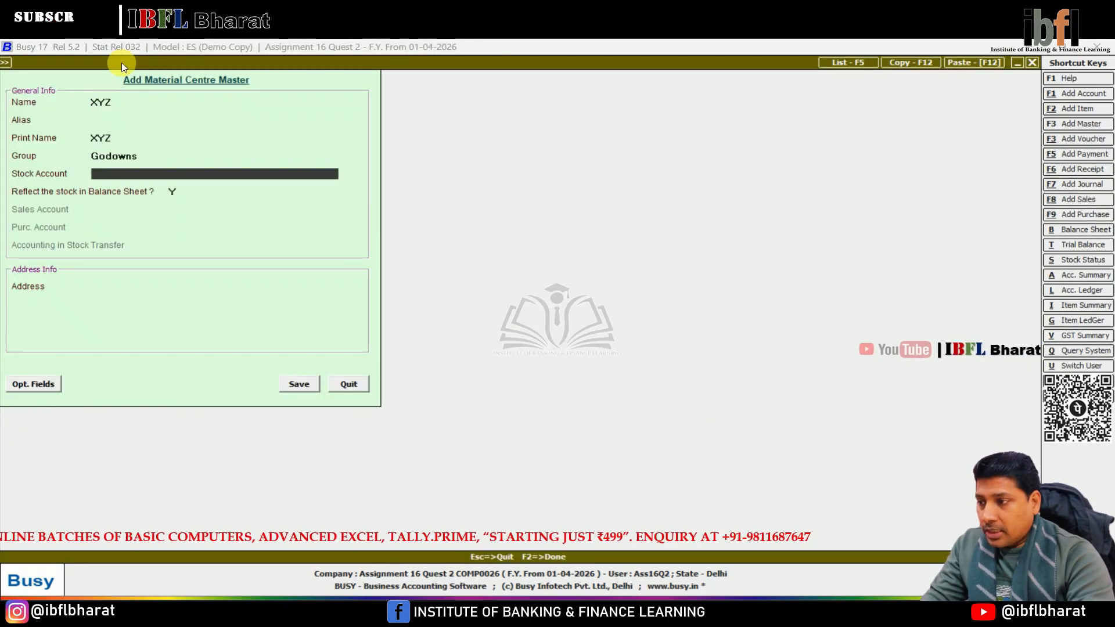
key(Return)
key(Return)
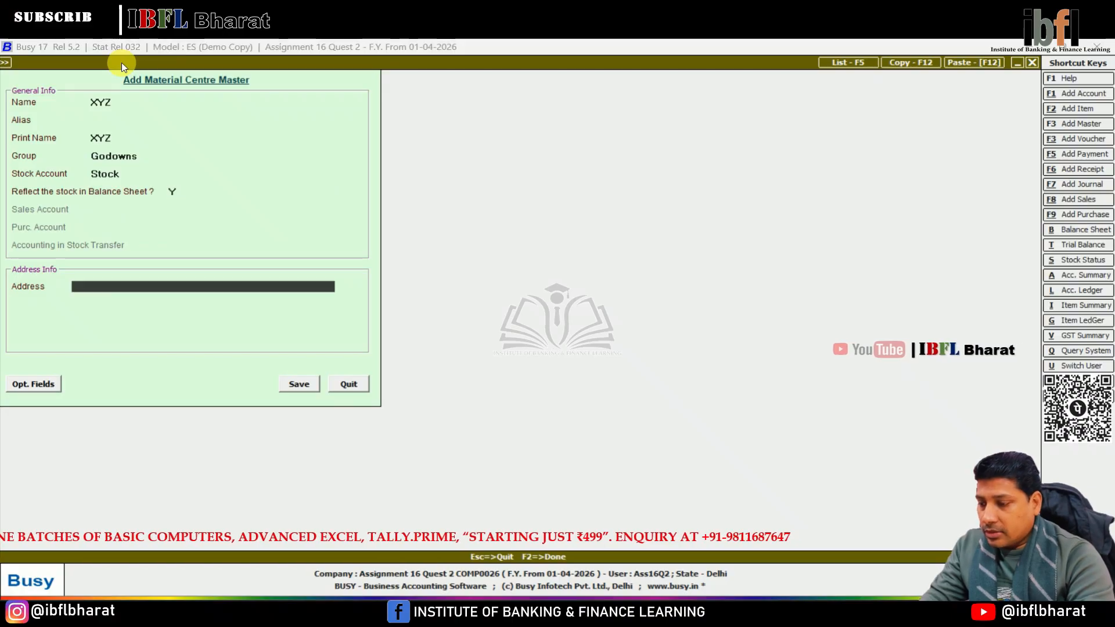
key(F2)
key(Return)
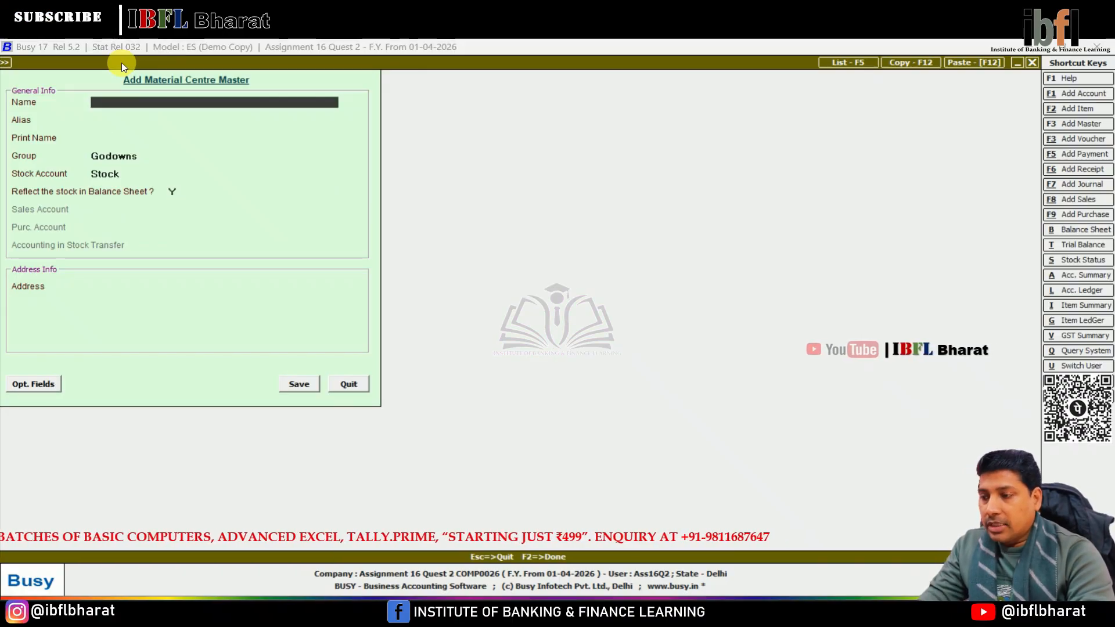
key(Escape)
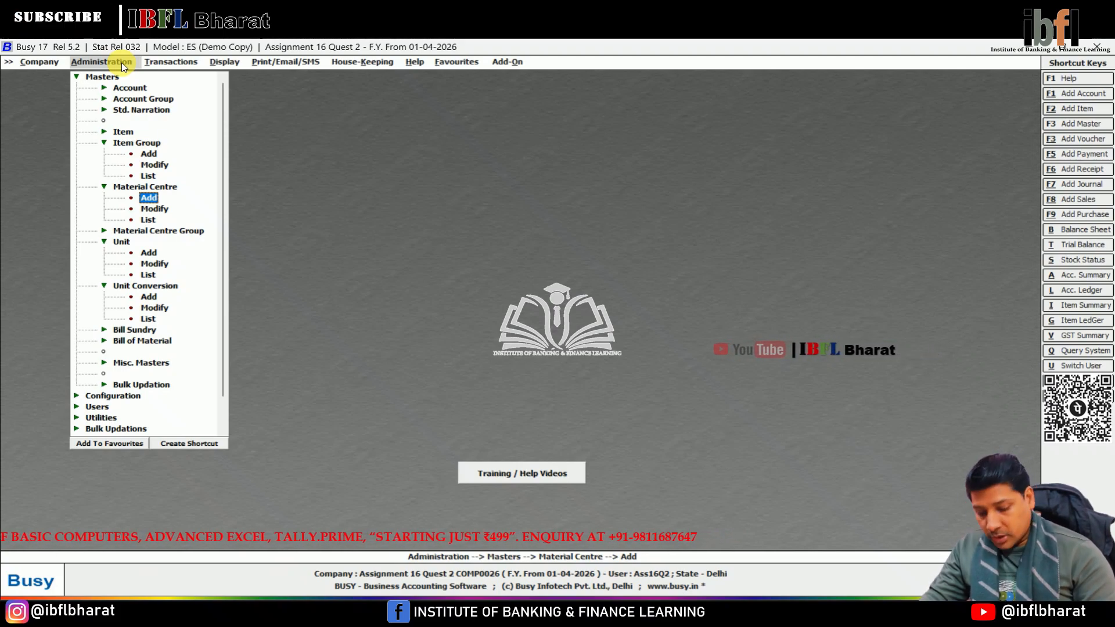
key(Up)
key(Up)
key(Up)
key(Up)
key(Up)
key(Up)
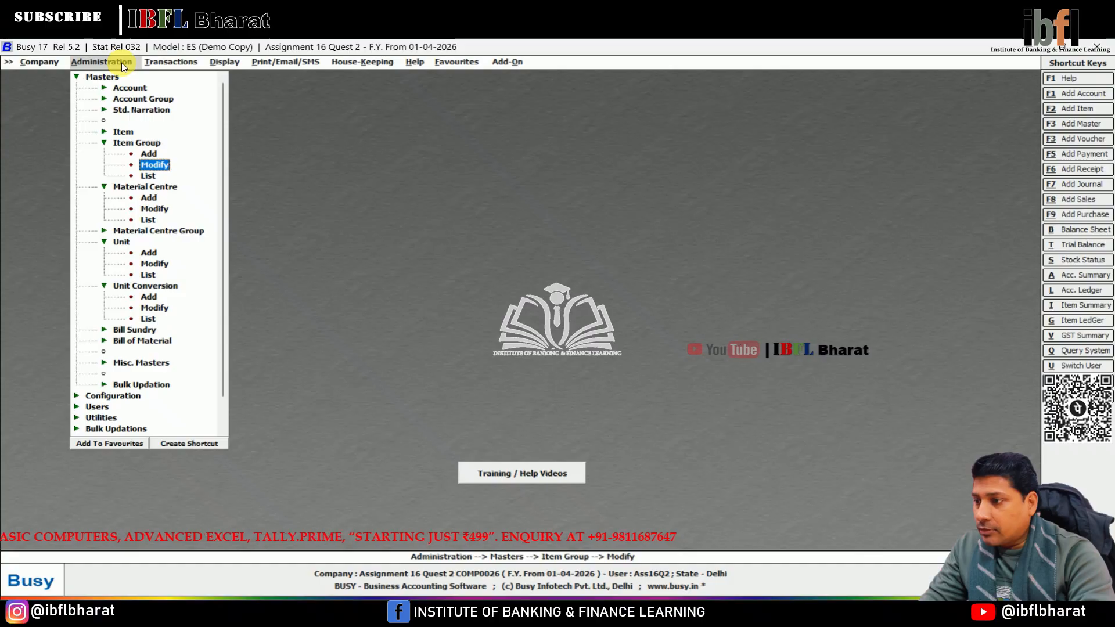
key(Return)
key(Return)
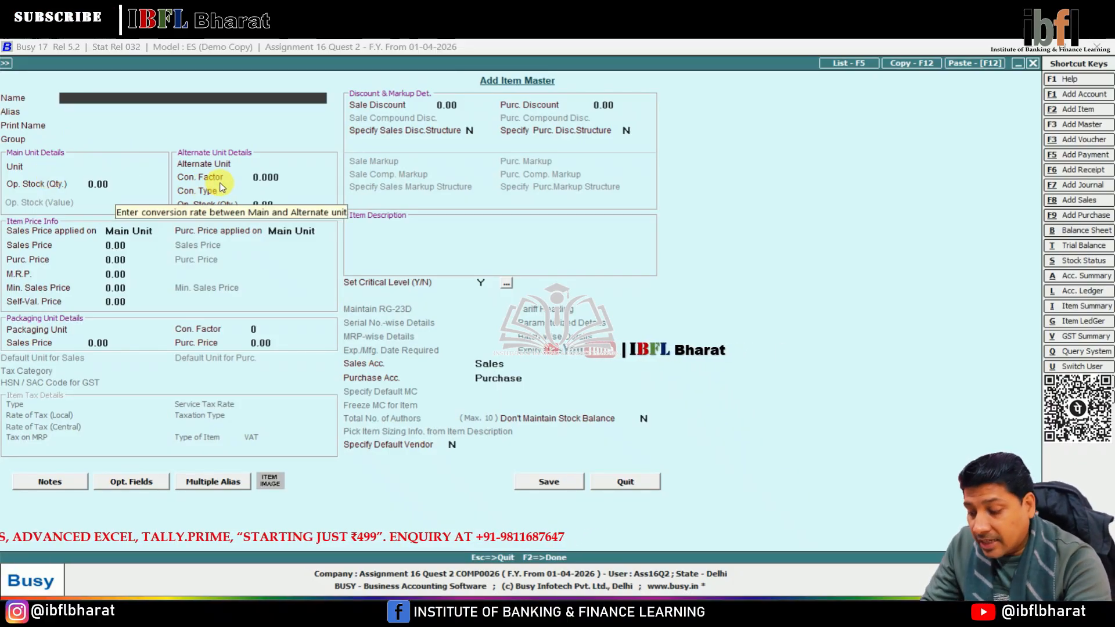
key(Escape)
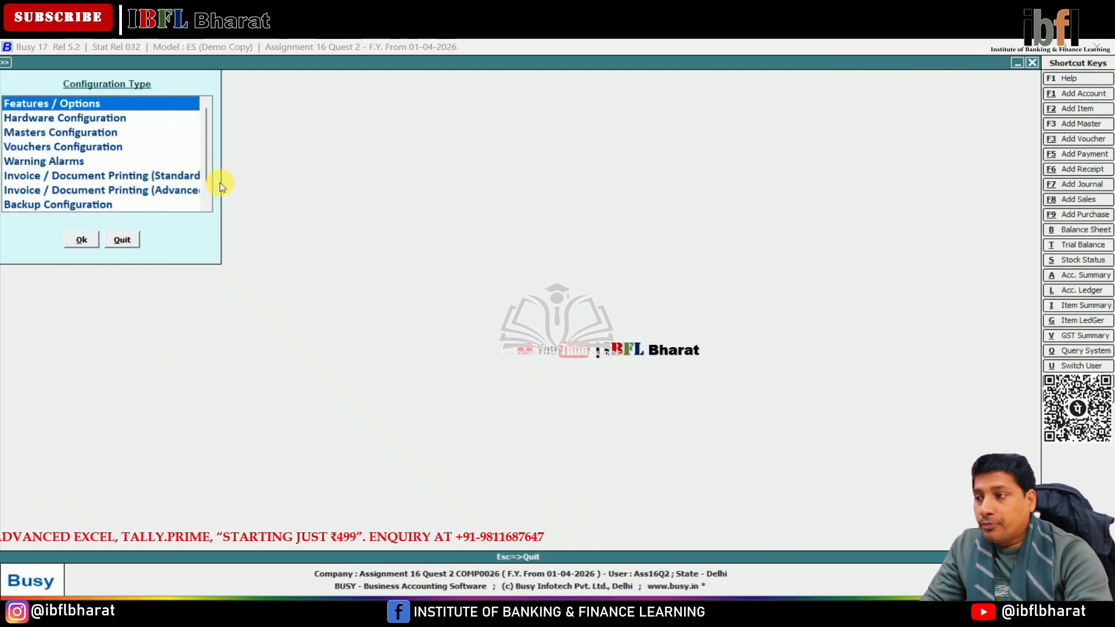
Step: Review the Inventory section of the company's Features / Options for the unit and multi-godown settings, then leave it
key(Return)
key(Down)
key(Down)
key(Down)
key(Down)
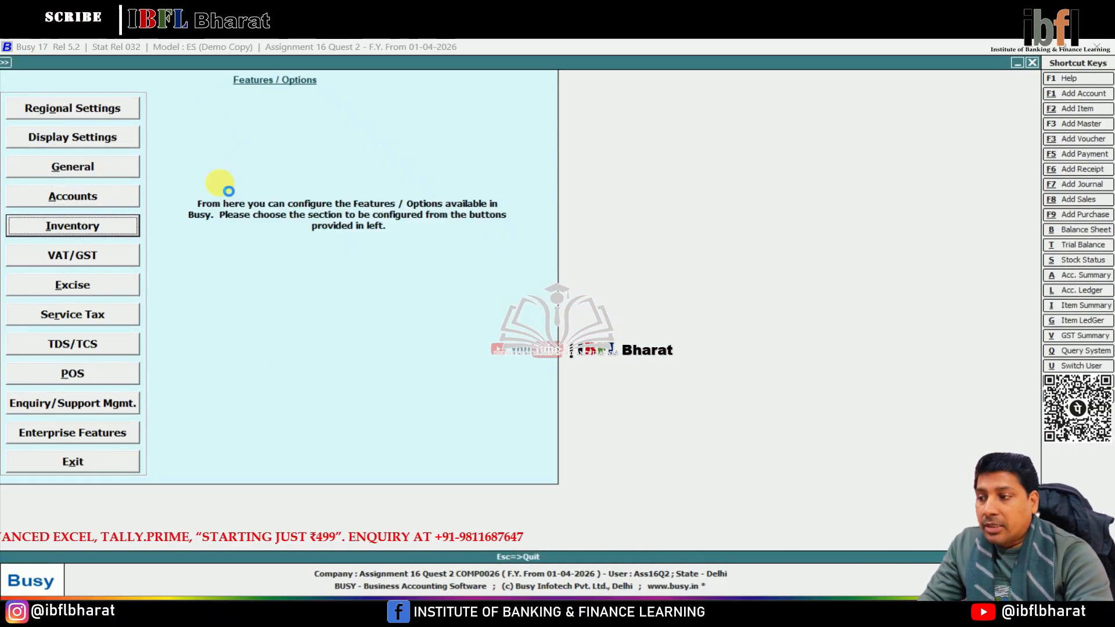
key(Return)
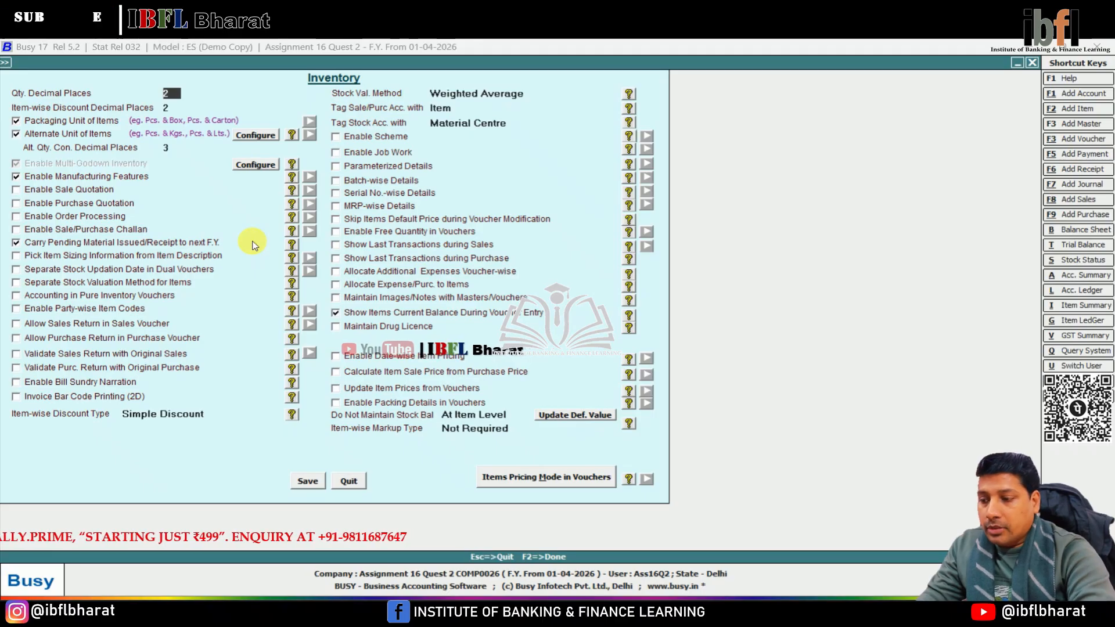
key(Escape)
key(Escape)
Step: Start a new item master named English, leaving the alias blank and using English as the print name
key(F2)
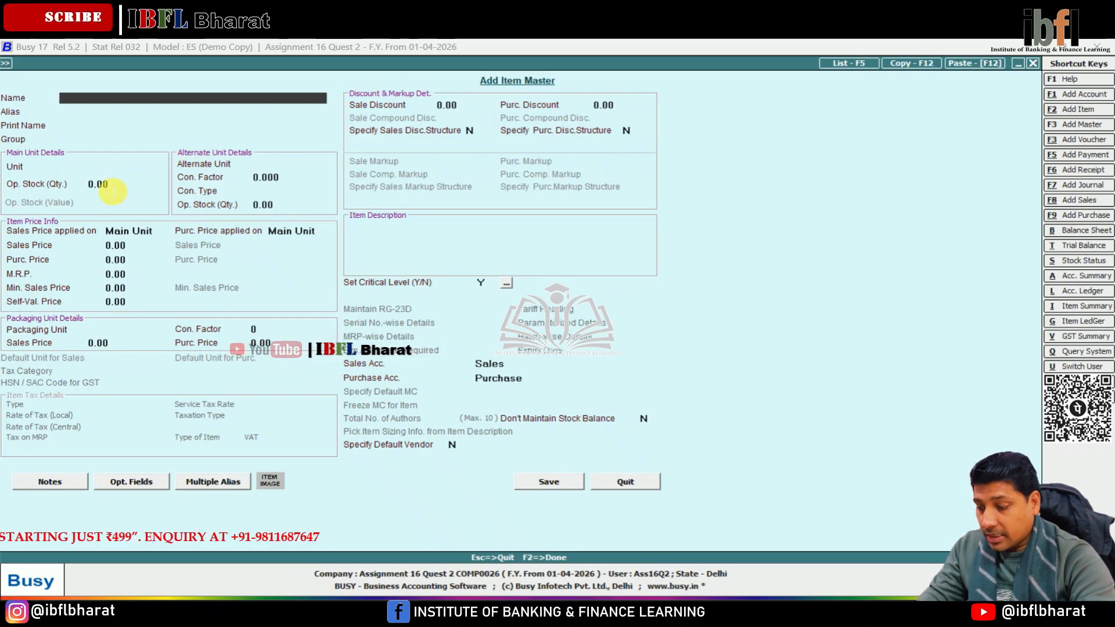
text(English)
key(Return)
key(Return)
key(Return)
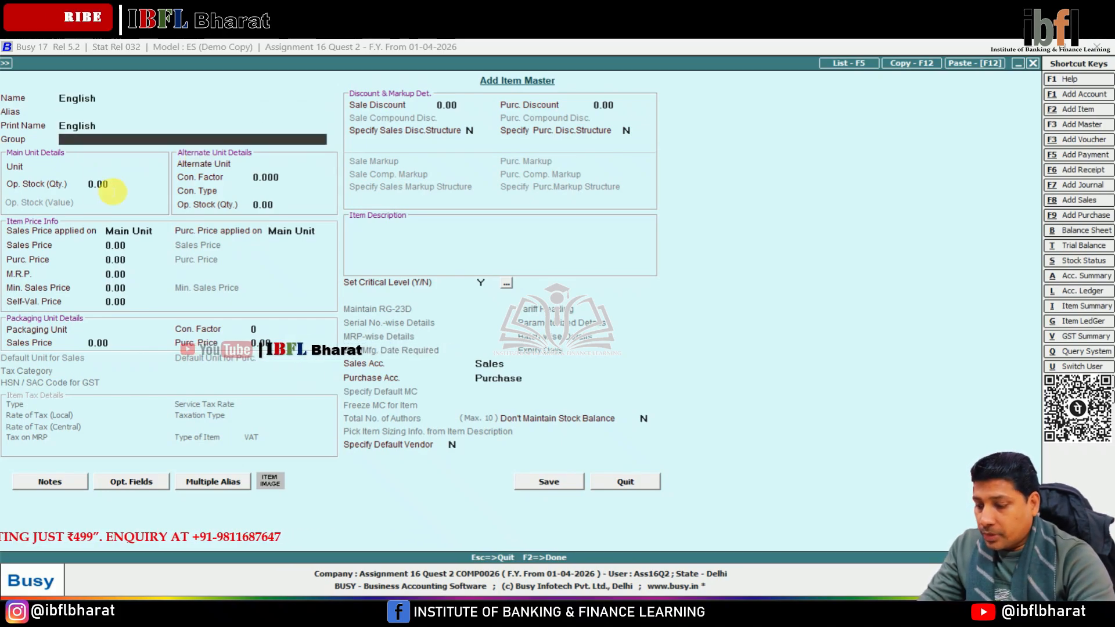
key(Return)
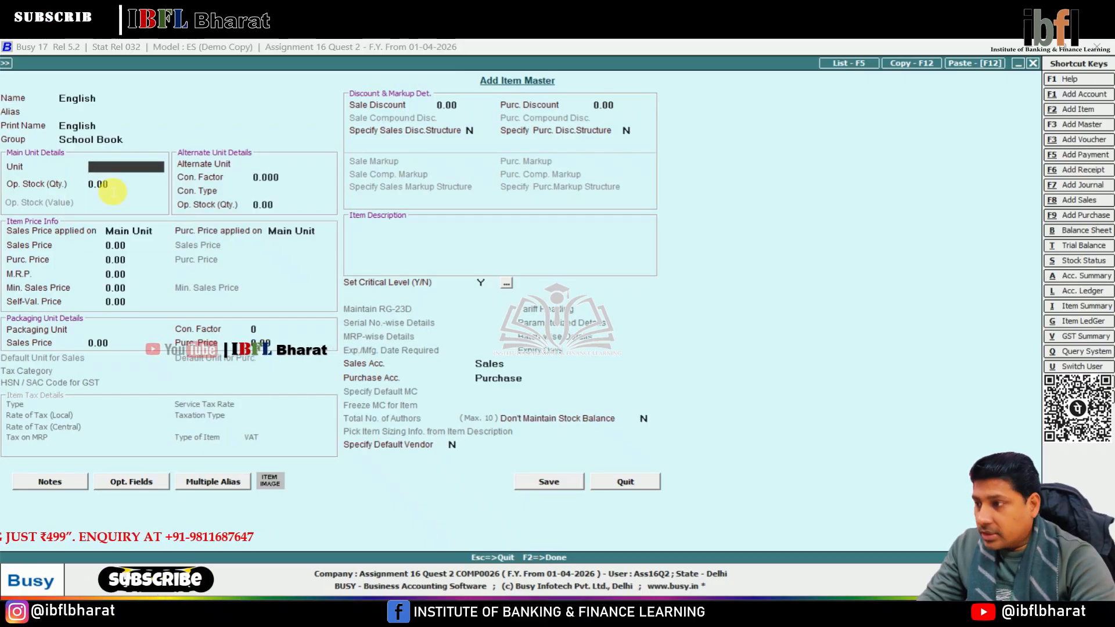
text(dz)
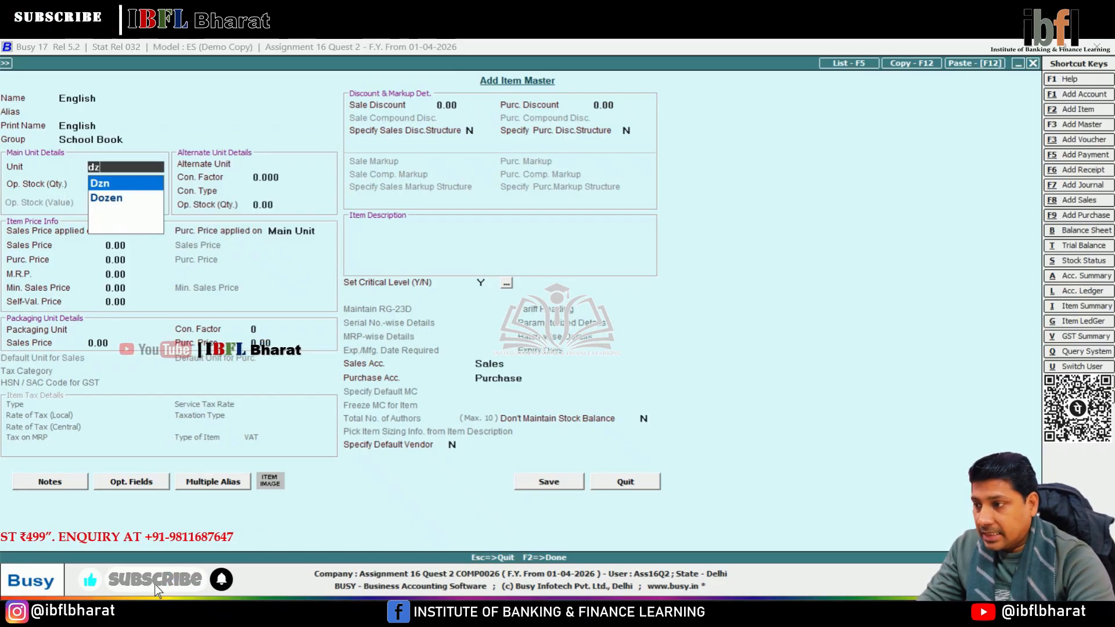
key(Return)
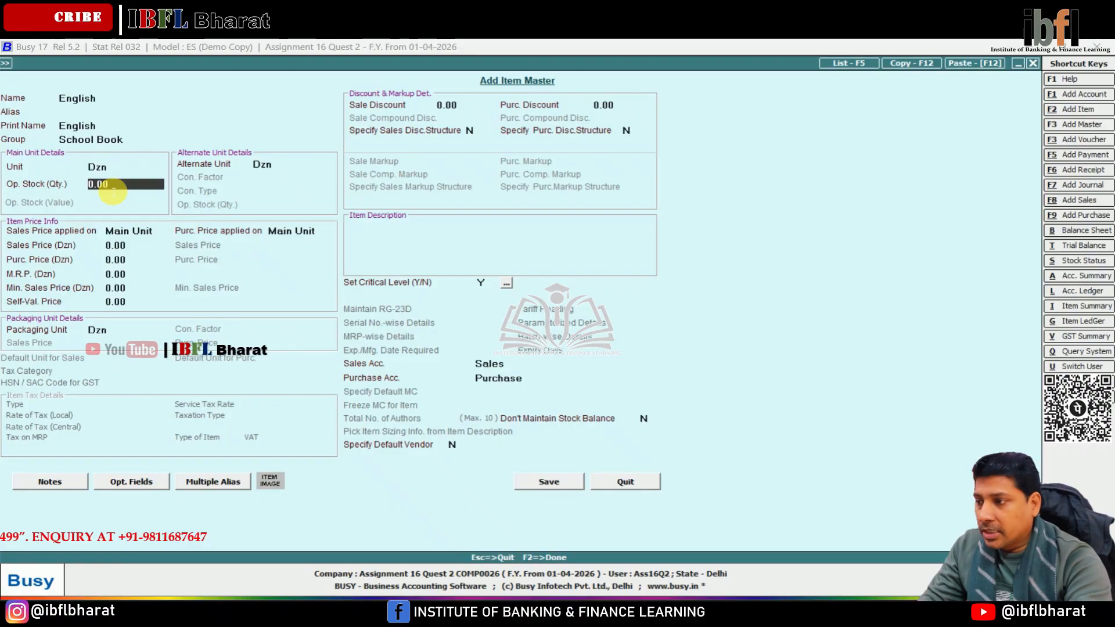
key(Up)
key(space)
key(Down)
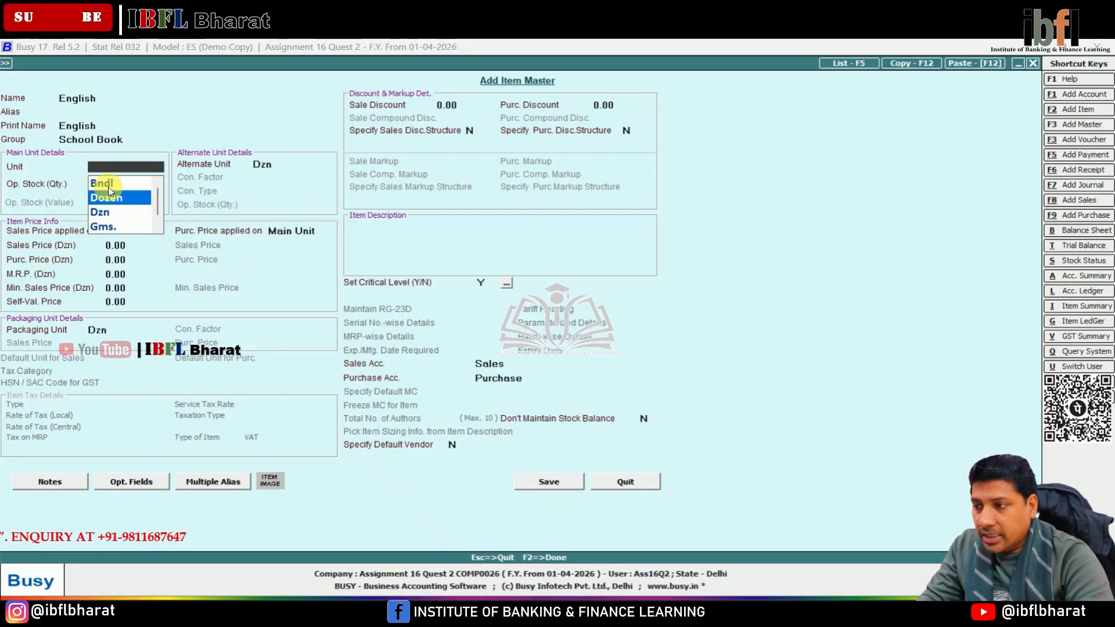
key(Down)
key(Return)
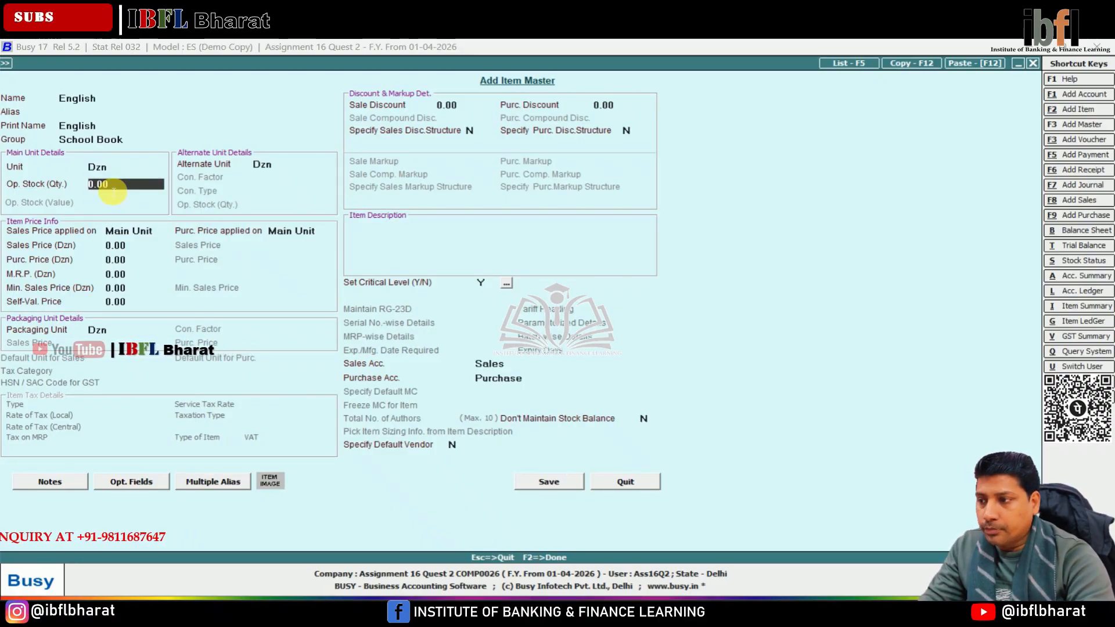
key(Return)
text(pcs)
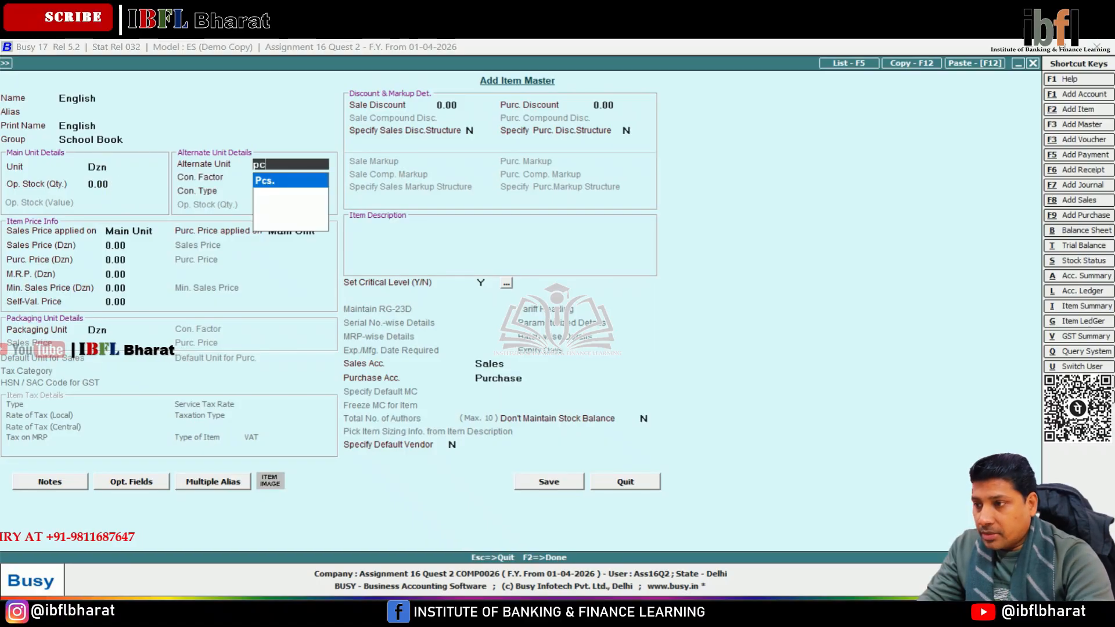
key(Return)
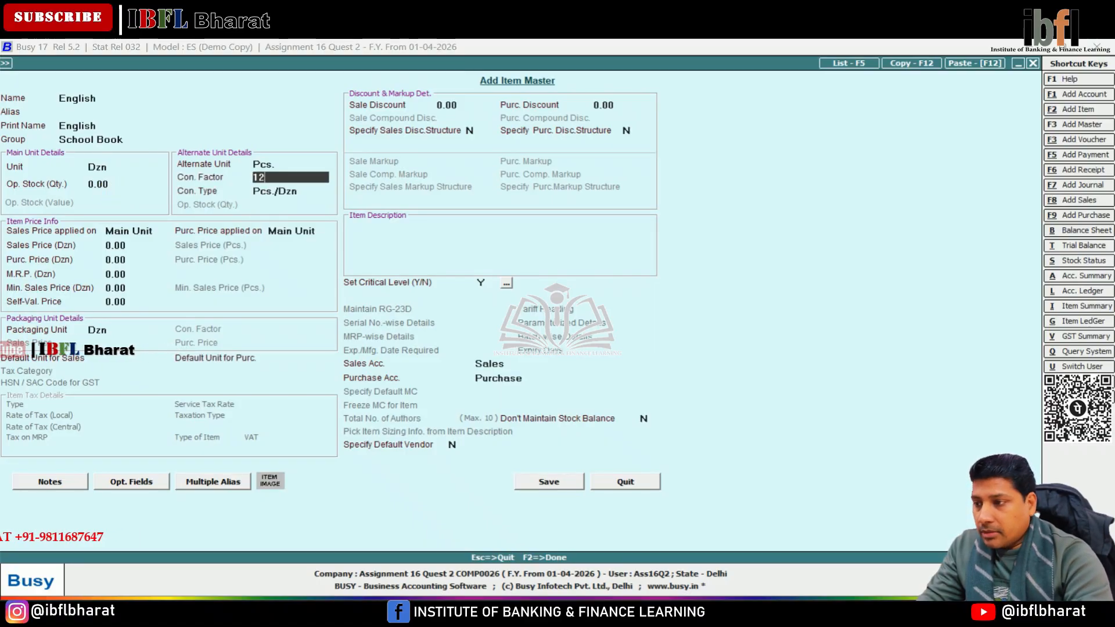
key(Return)
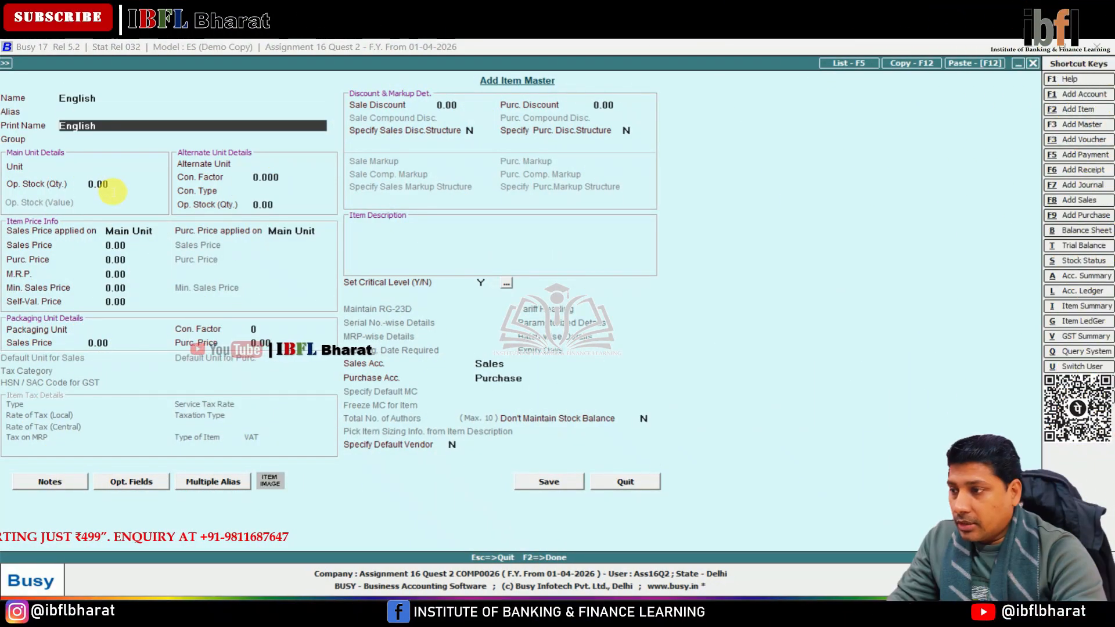
Step: Assign the item English to the group School Book and set its main unit to Dzn
key(Return)
text(s)
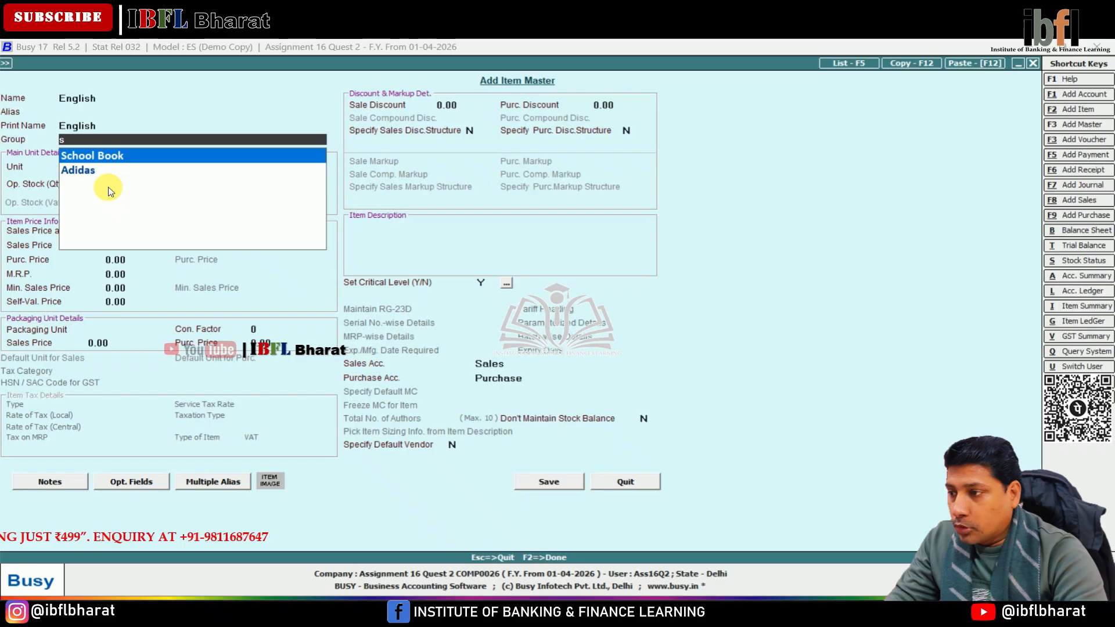
key(Return)
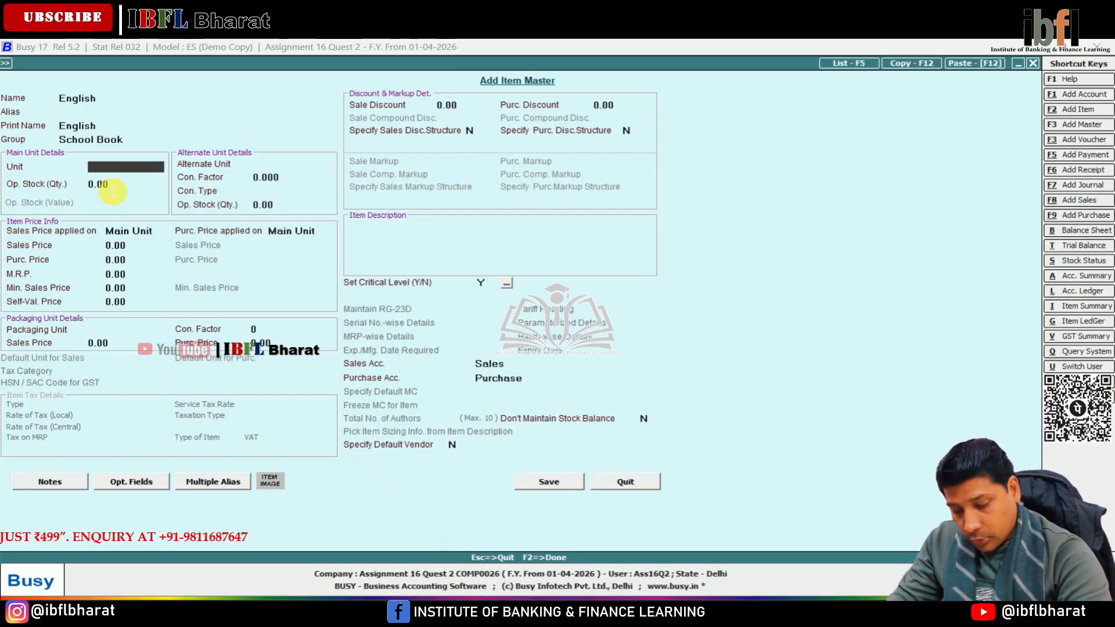
text(dz)
key(Return)
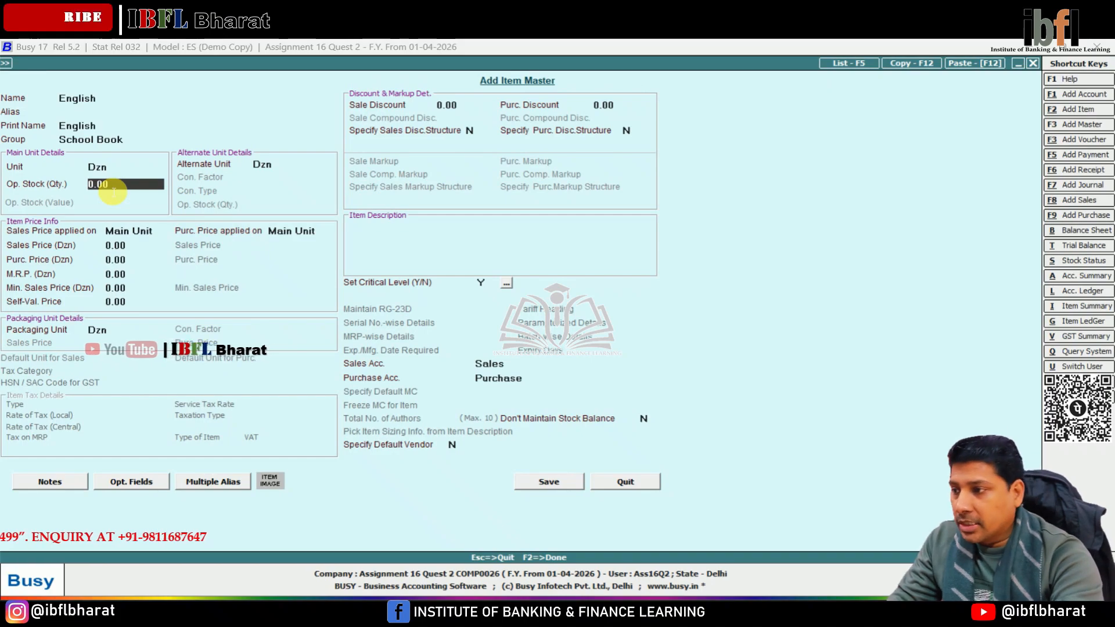
key(Up)
key(space)
key(Down)
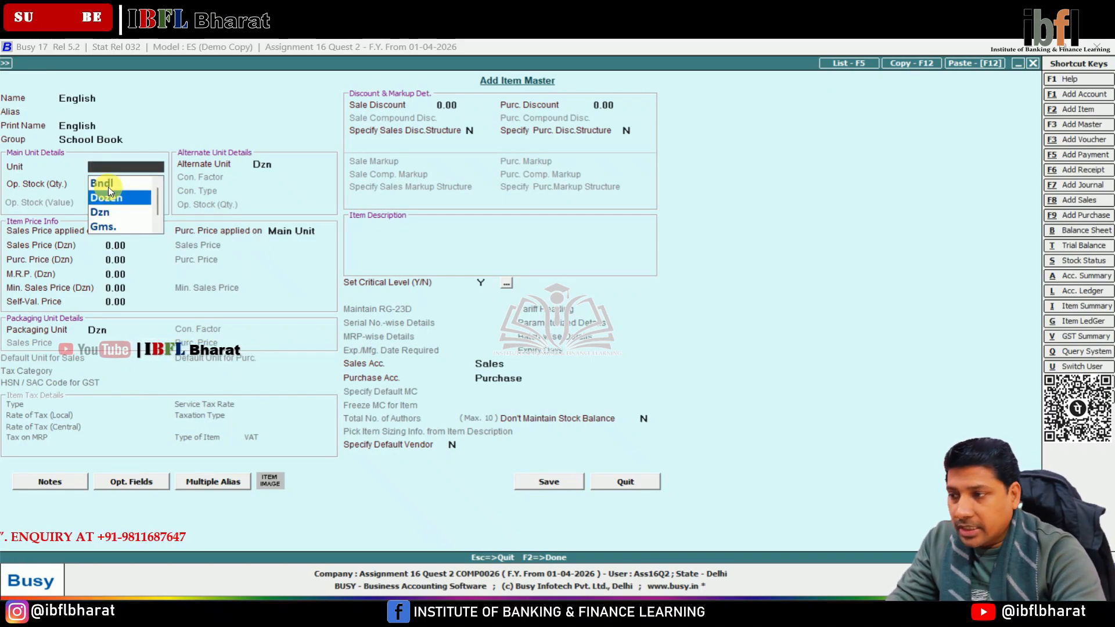
key(Down)
key(Return)
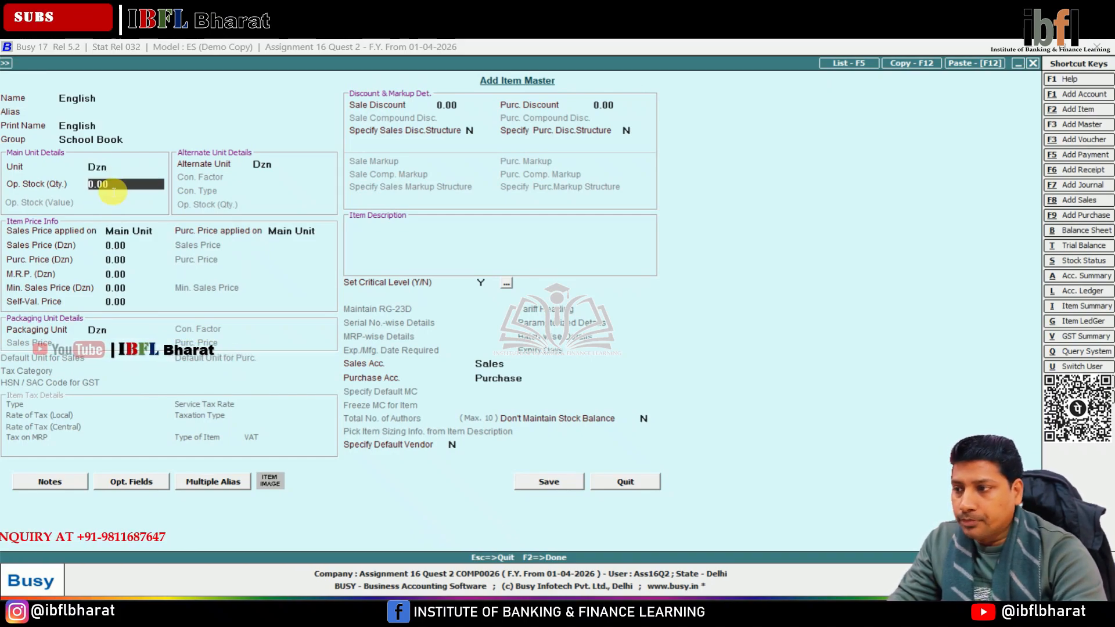
Step: Set the alternate unit to Pcs. with conversion factor 12 and type Pcs./Dzn, save the item English and close the item form
key(Return)
text(pc)
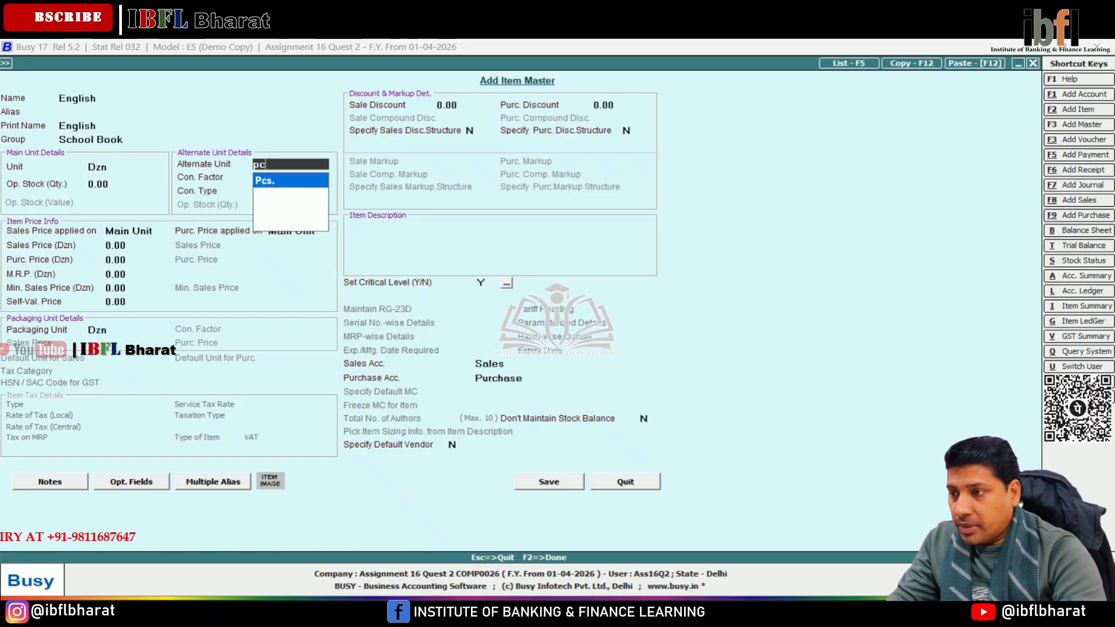
key(Return)
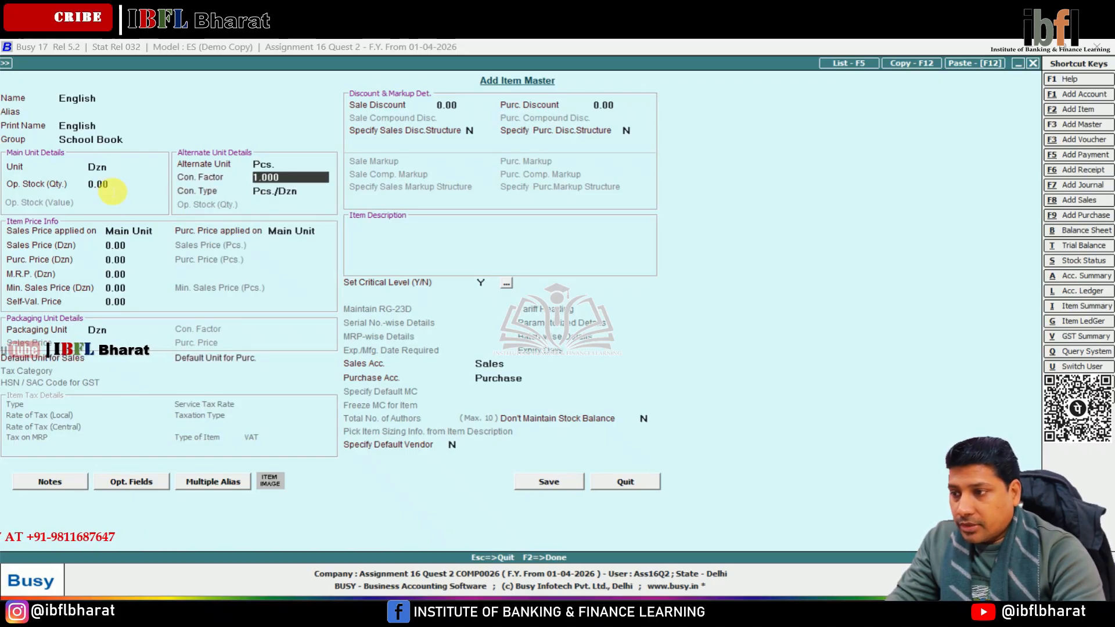
key(Return)
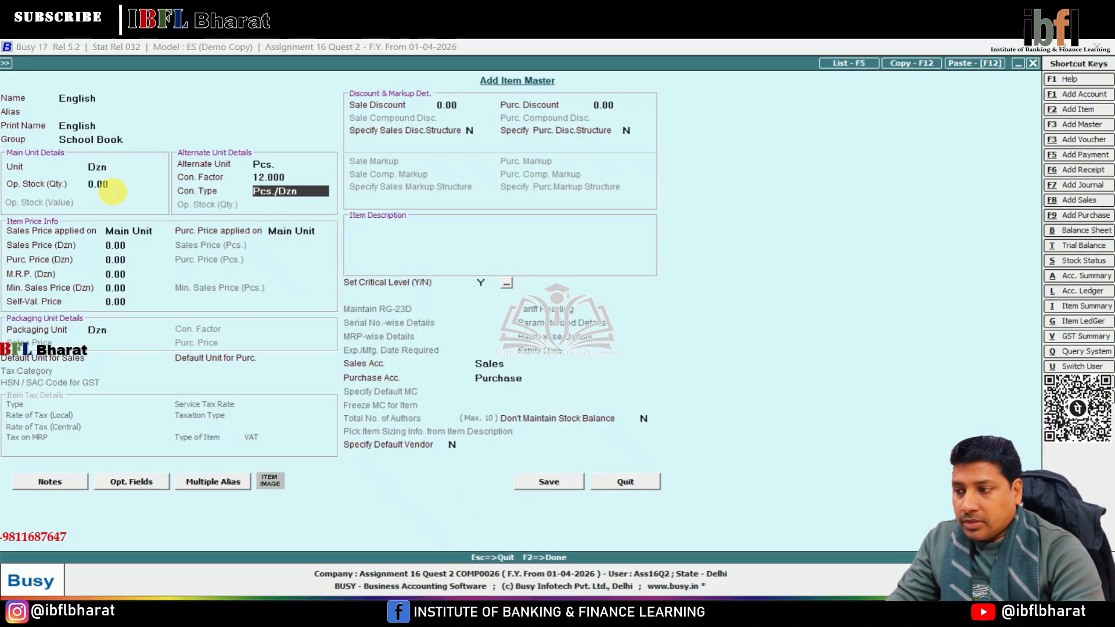
key(Return)
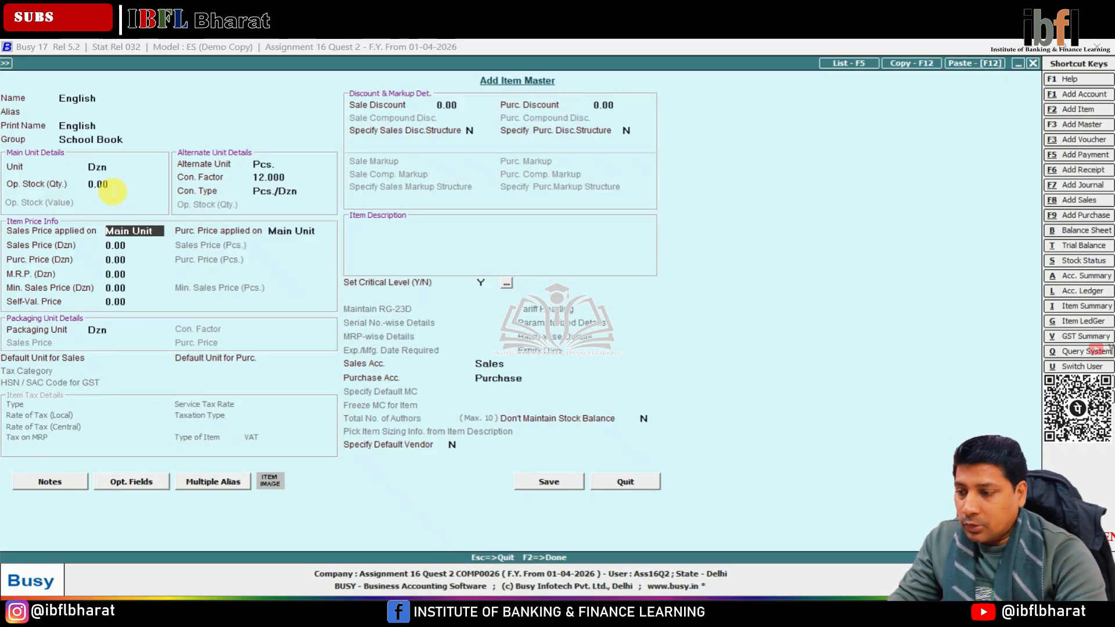
key(F2)
key(Return)
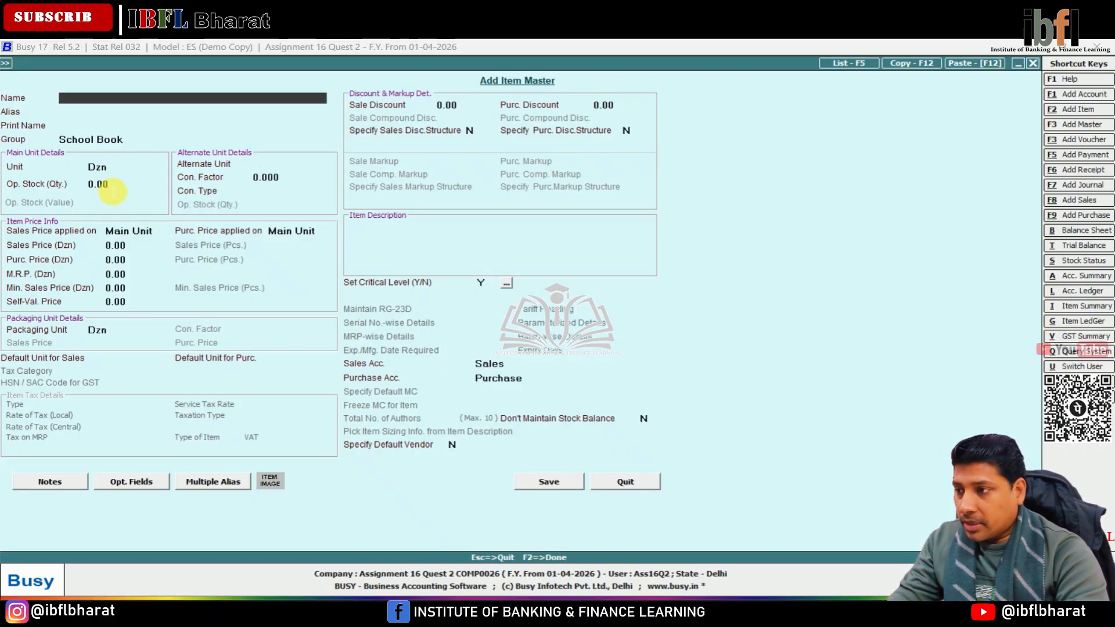
key(Escape)
Step: Start a new account master named Deepak Stationers with the alias left blank and the same print name
key(Up)
key(Up)
key(Up)
key(Up)
key(Up)
key(Return)
key(Down)
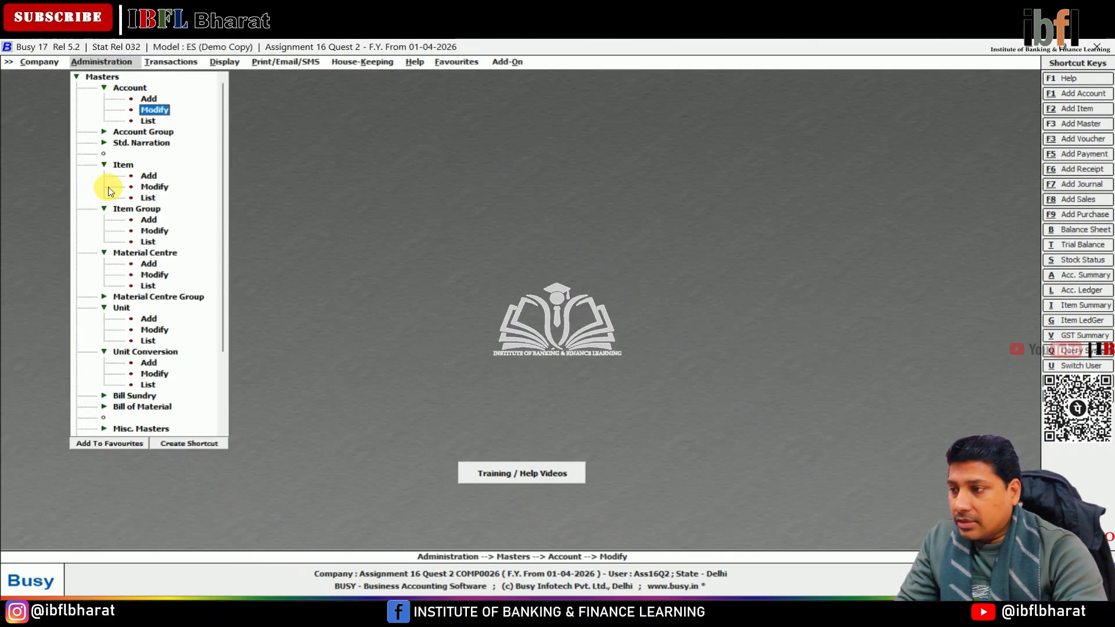
key(Up)
key(Return)
text(De)
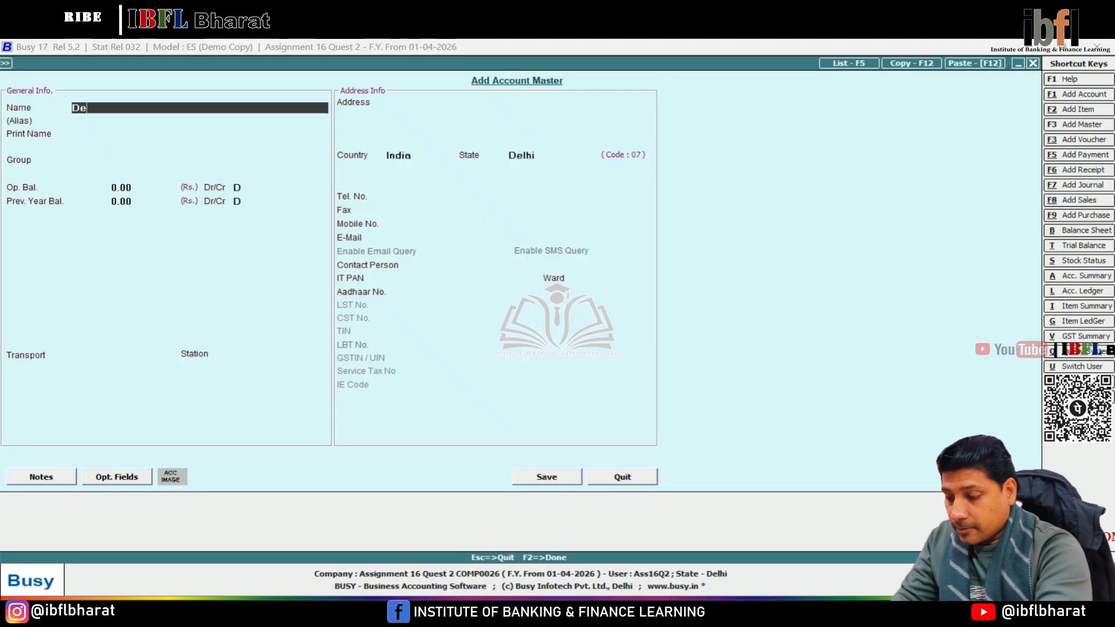
text(epak Stationers)
key(Return)
key(Return)
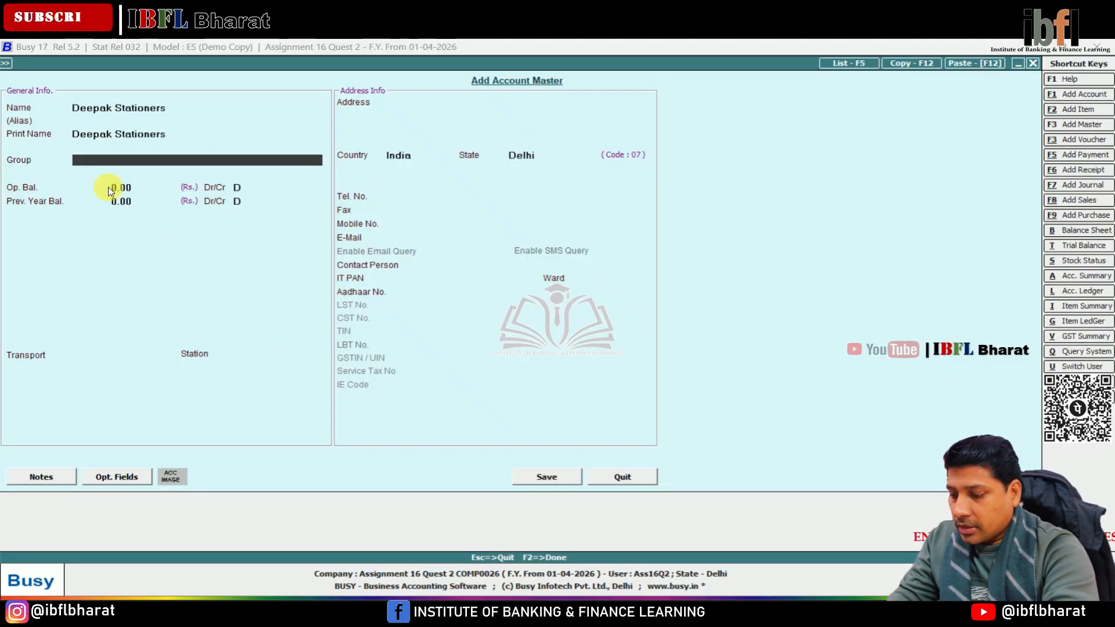
Step: Place the Deepak Stationers account under Sundry Creditors, save it and close the account form
text(cred)
key(Return)
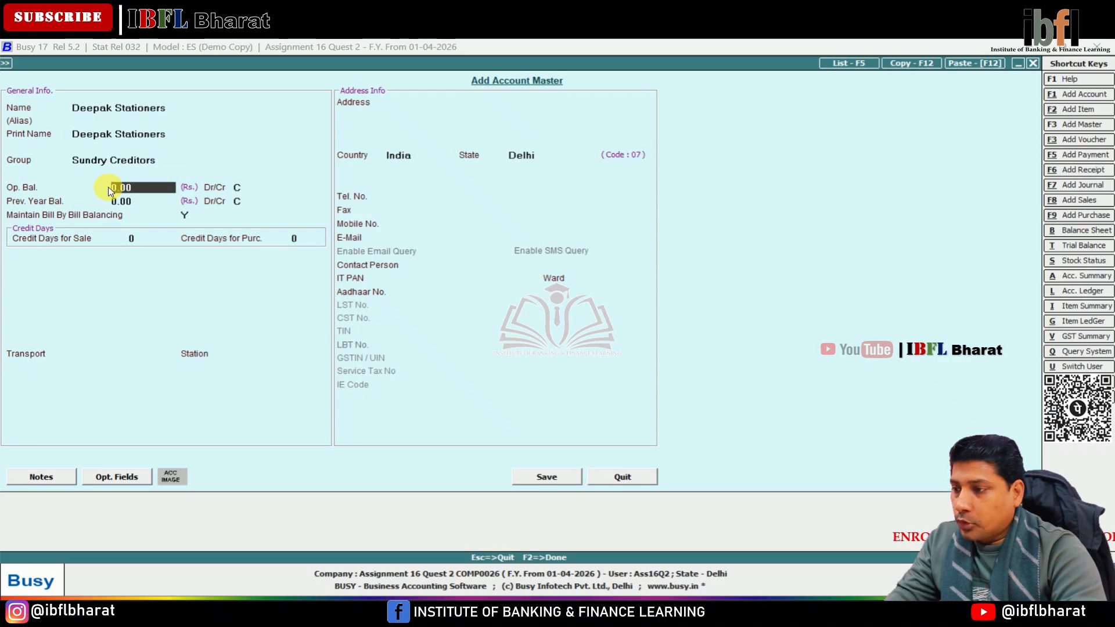
key(F2)
key(Return)
key(Escape)
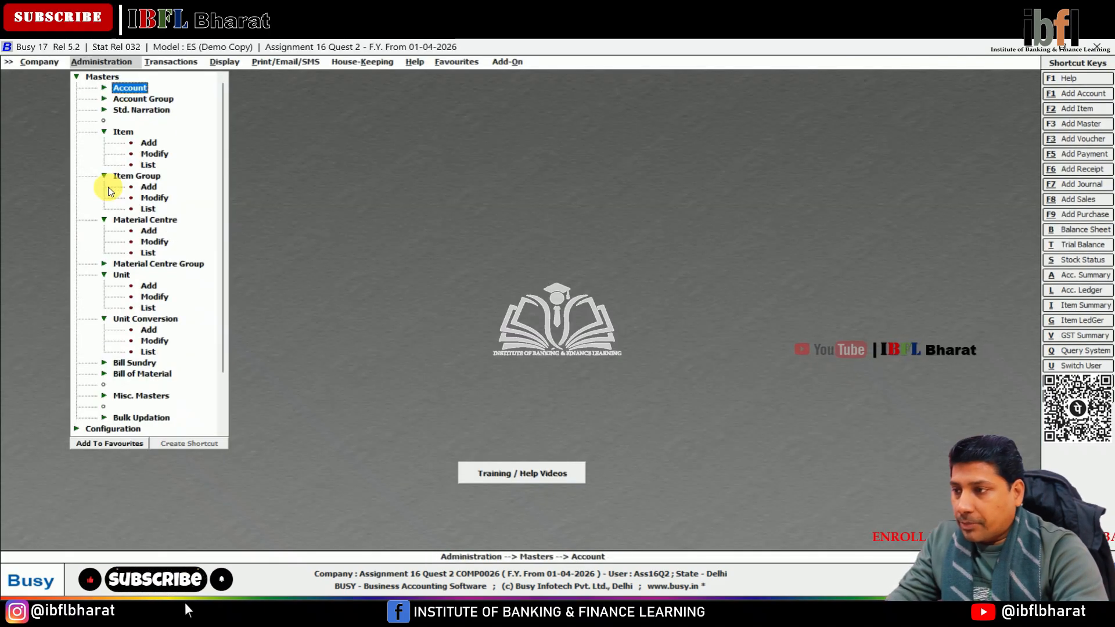
Step: Start a new purchase voucher in the Main series dated 10-04-2026
key(Right)
key(Up)
key(Up)
key(Up)
key(Up)
key(Up)
key(Up)
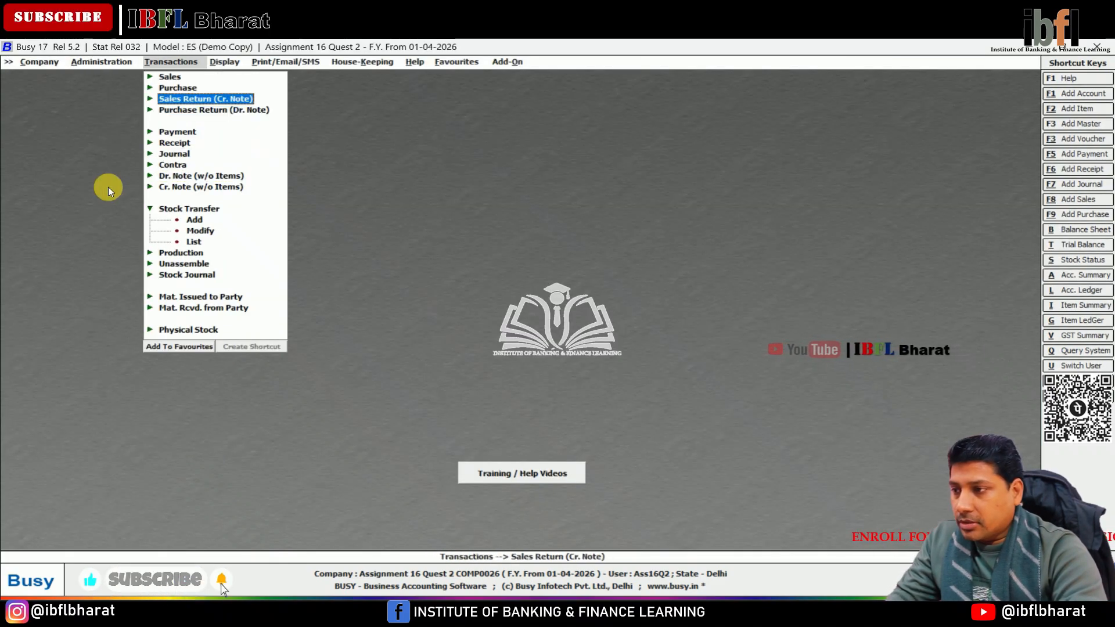
key(Up)
key(Return)
key(Return)
text(10)
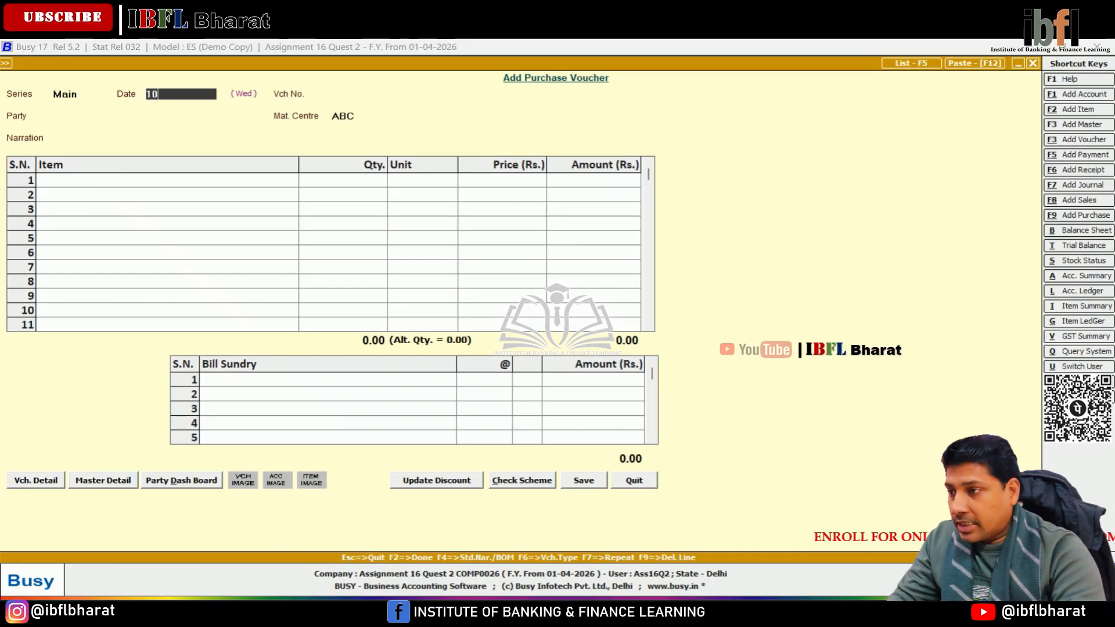
key(Return)
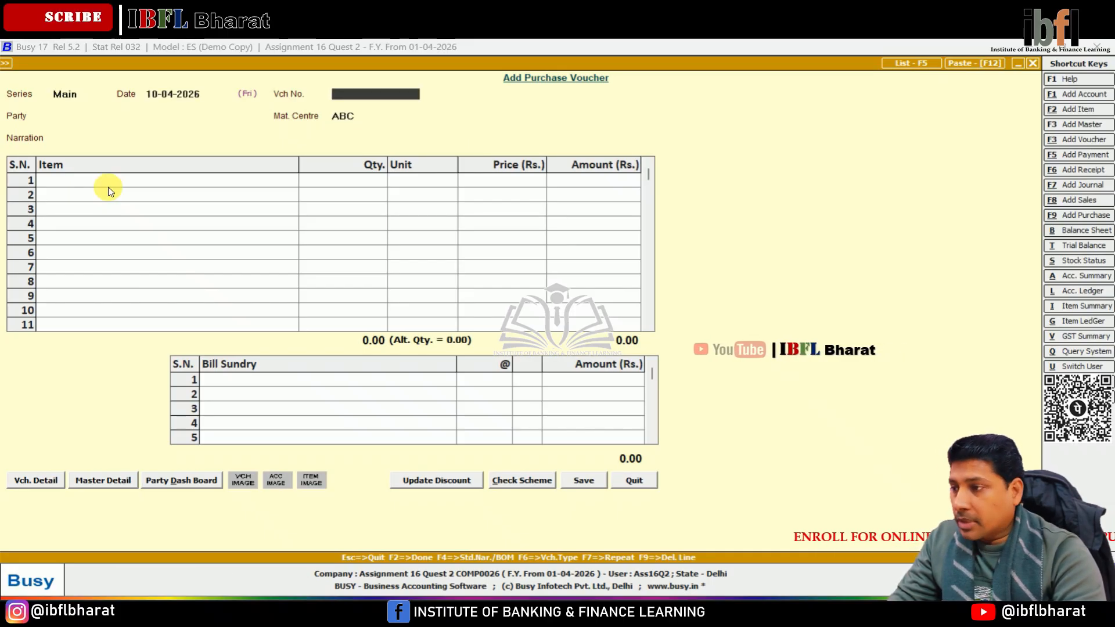
Step: Set the purchase voucher number to D1 and choose Deepak Stationers as the party
key(Return)
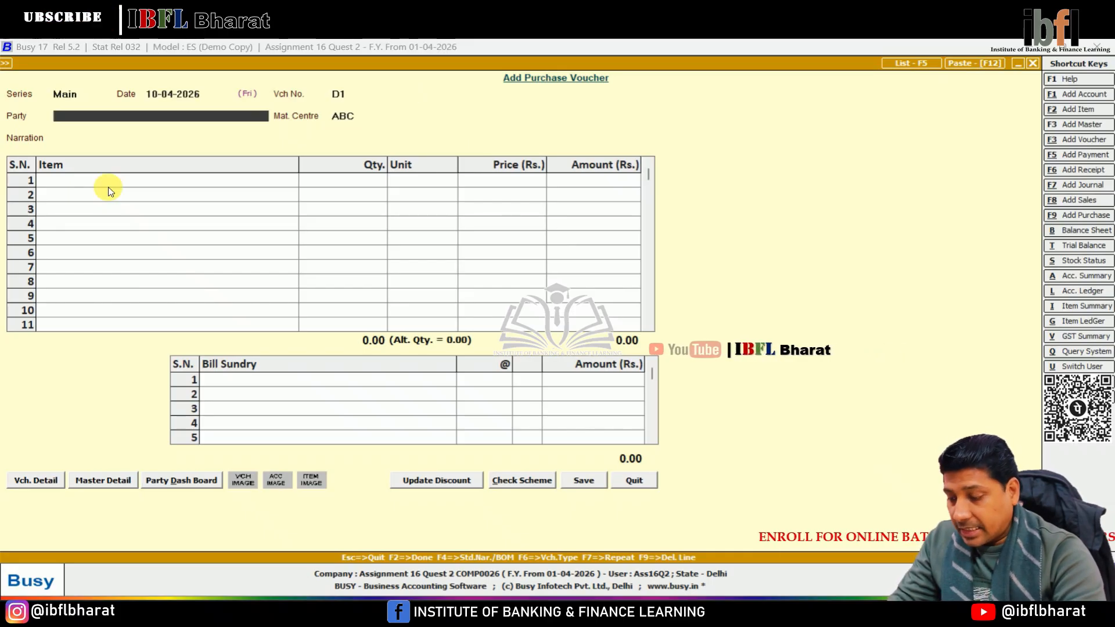
key(Return)
key(Return)
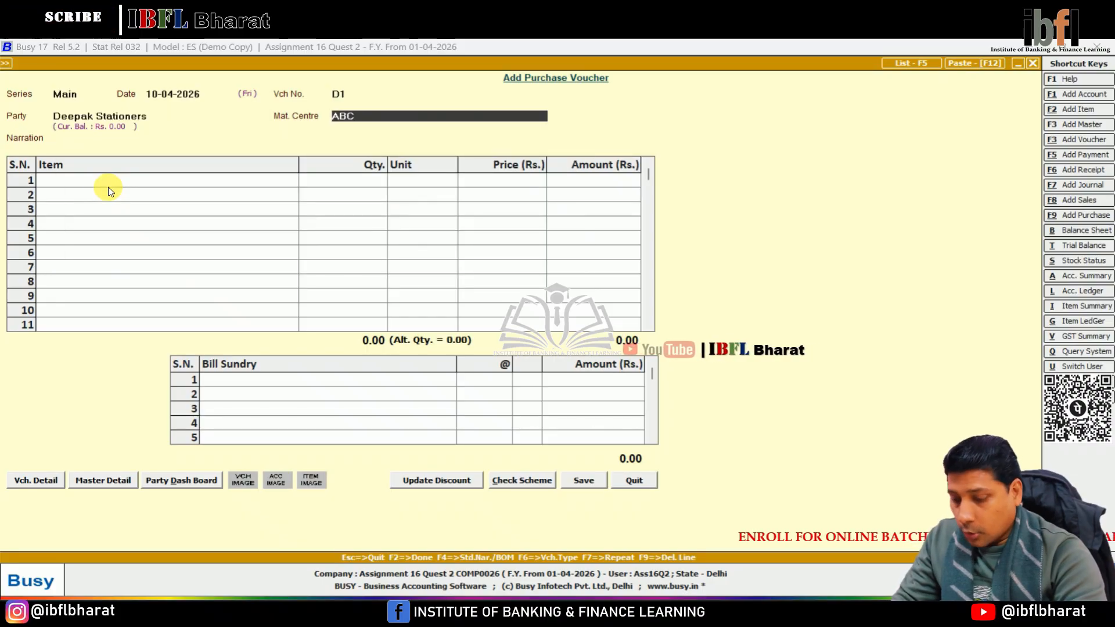
Step: Set the purchase voucher's material centre to XYZ, skipping the transport details, and choose English as the first item
text(xyz)
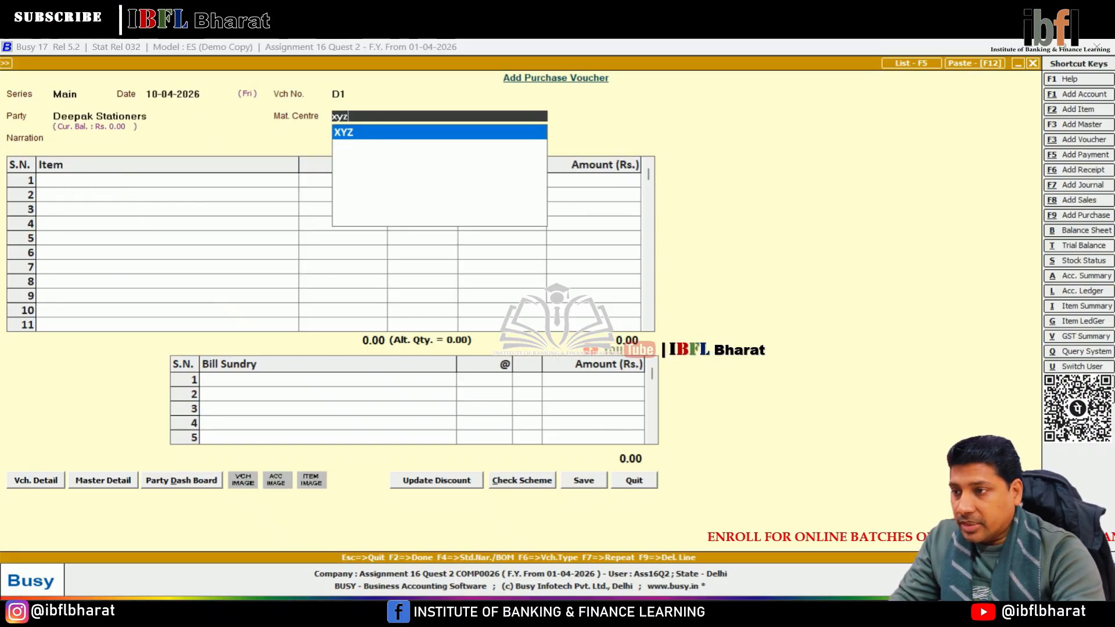
key(Return)
key(Return)
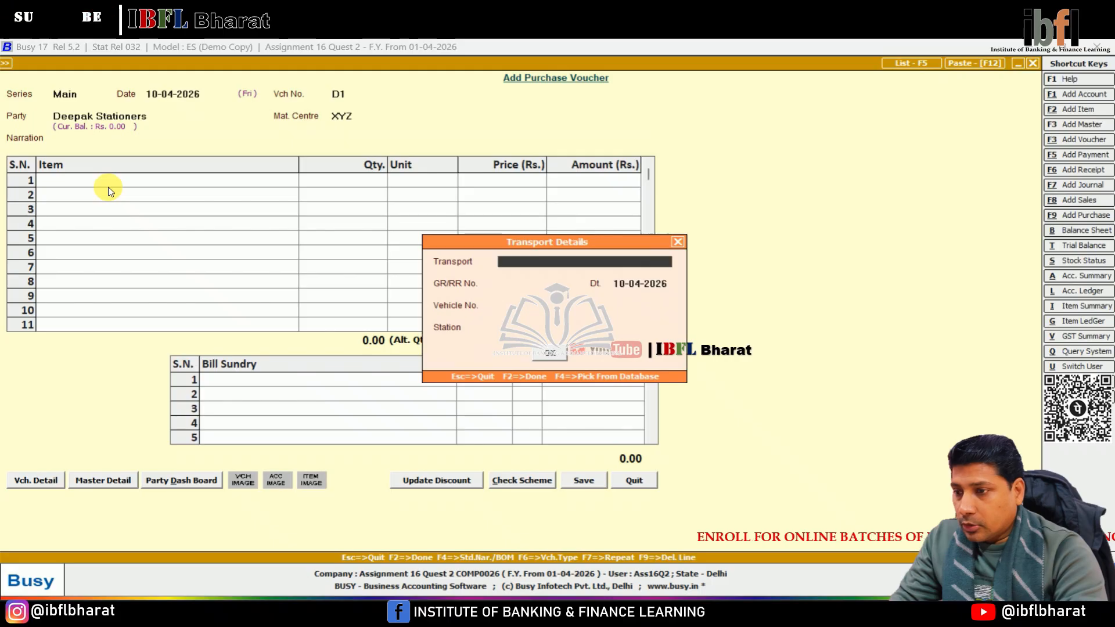
key(Escape)
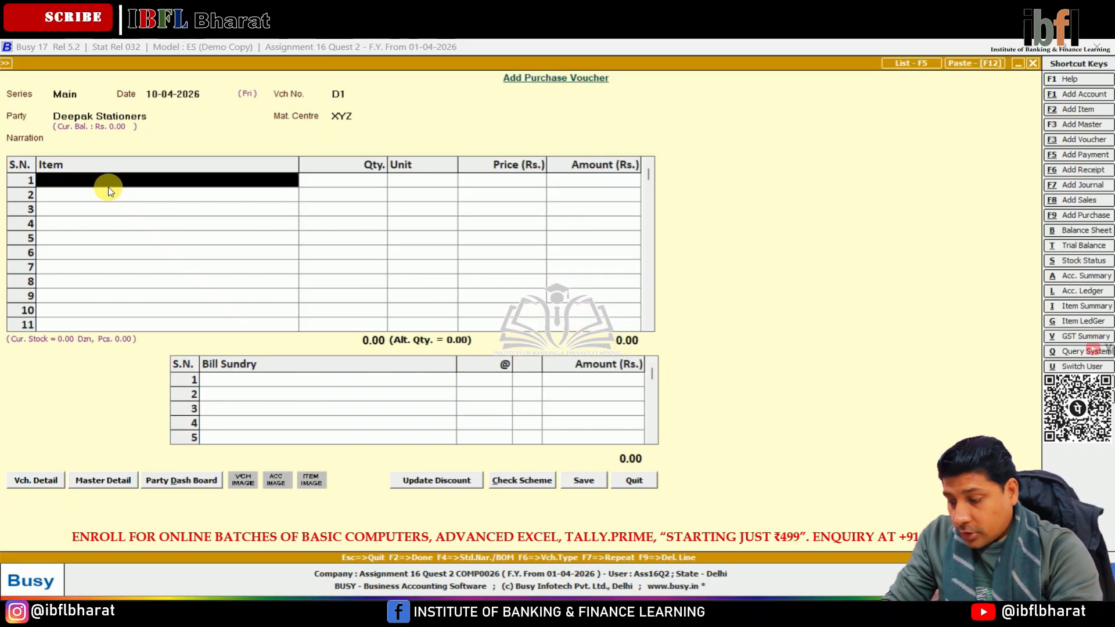
text(eng)
key(Return)
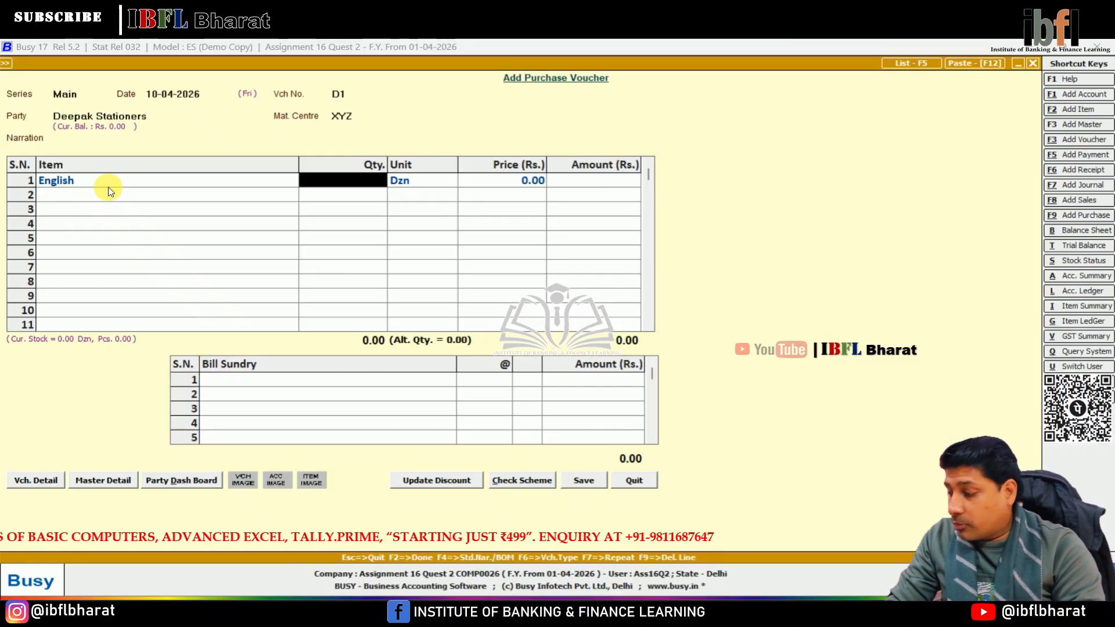
Step: Multiply 31 by 12 in the Windows Calculator to check the dozen-to-pieces conversion, and return to the voucher
key(super)
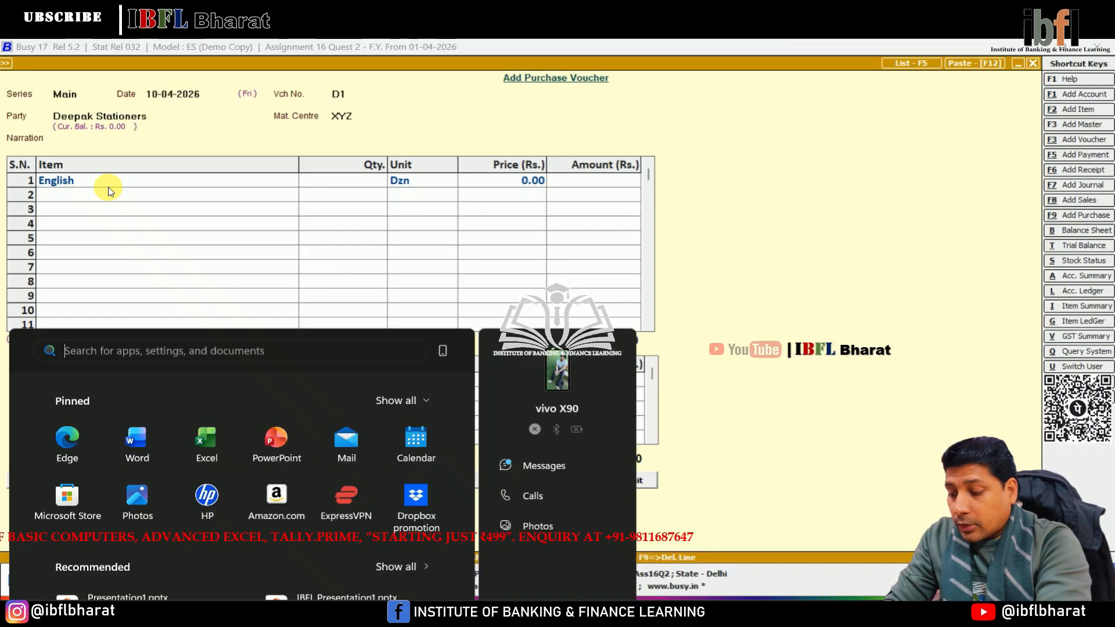
text(calculator)
key(Return)
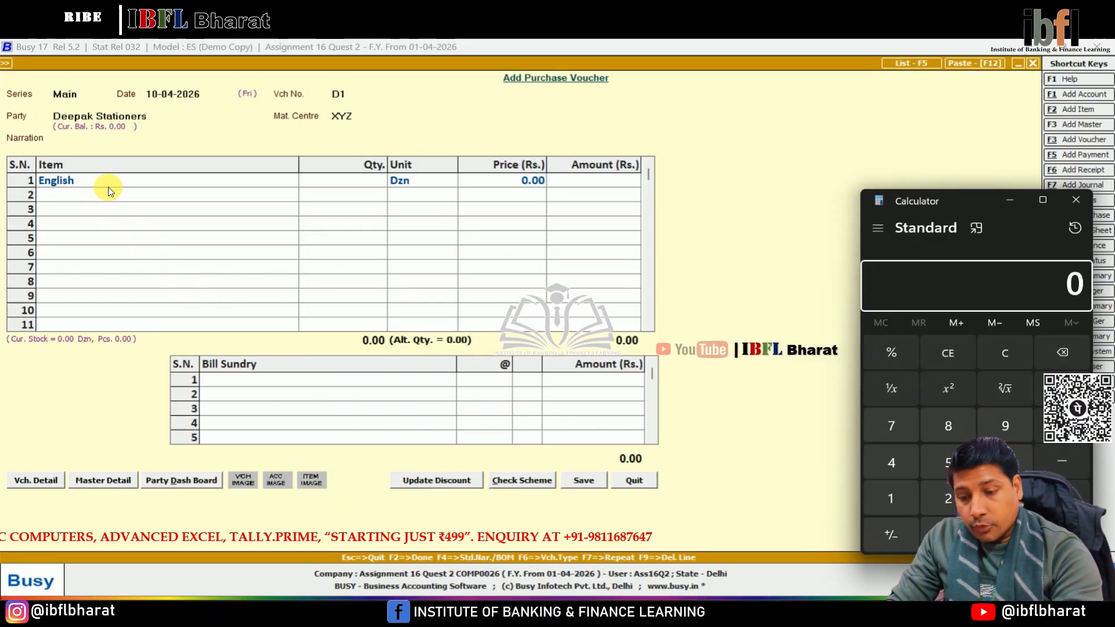
key(3)
key(1)
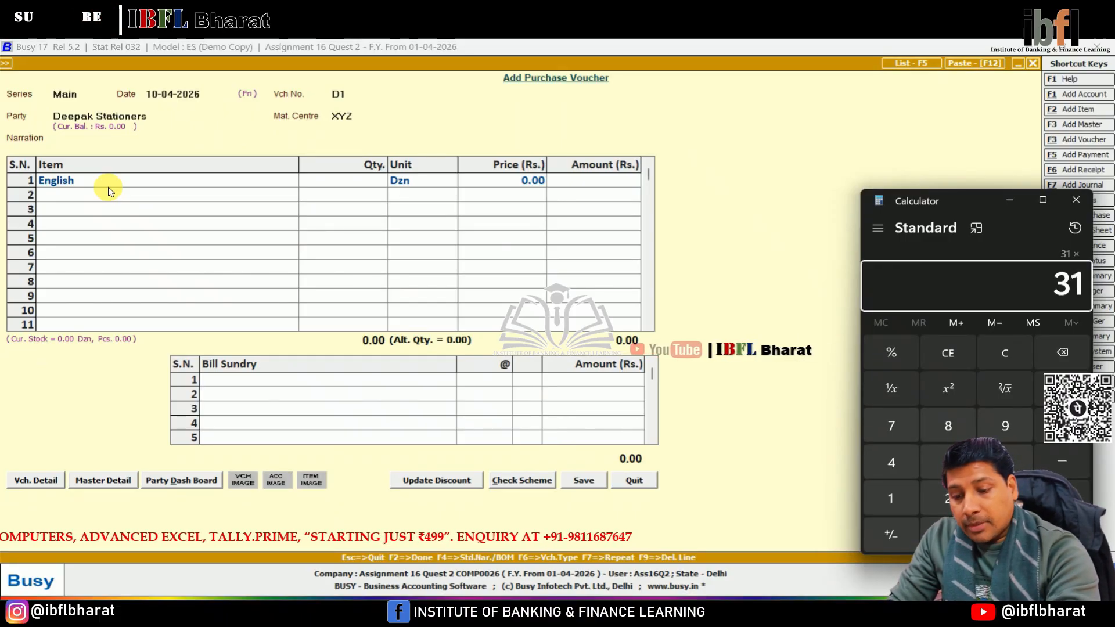
key(asterisk)
key(1)
key(2)
key(Return)
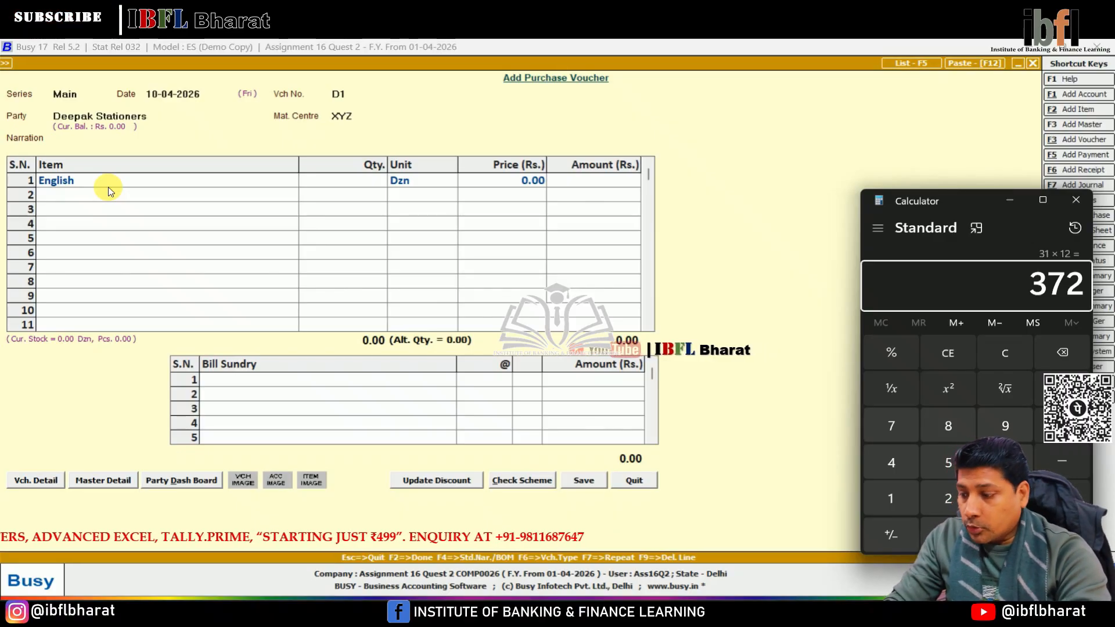
key(Escape)
Step: Enter 31.25 Dzn of English at a price of 60, accepting the alternate unit quantity and calculated amount
text(31.25)
key(Return)
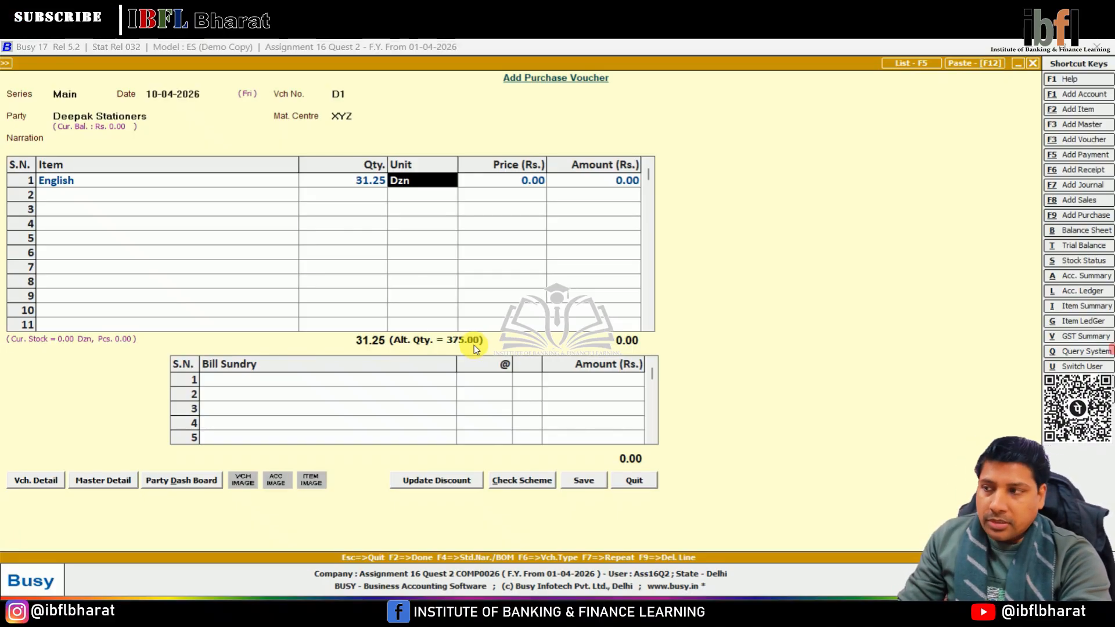
key(Return)
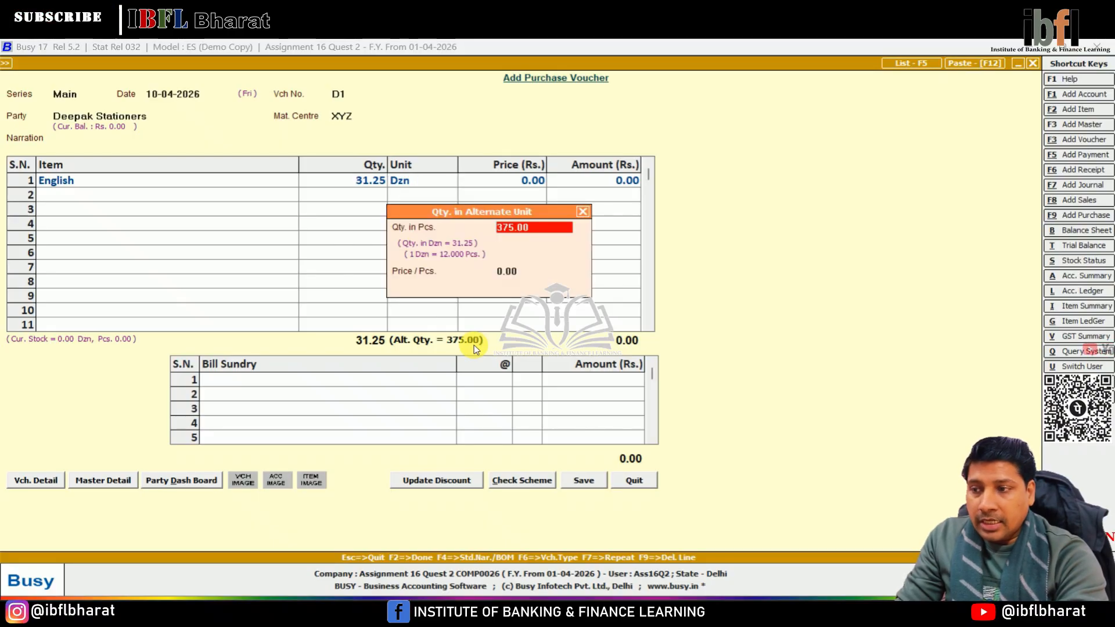
key(Return)
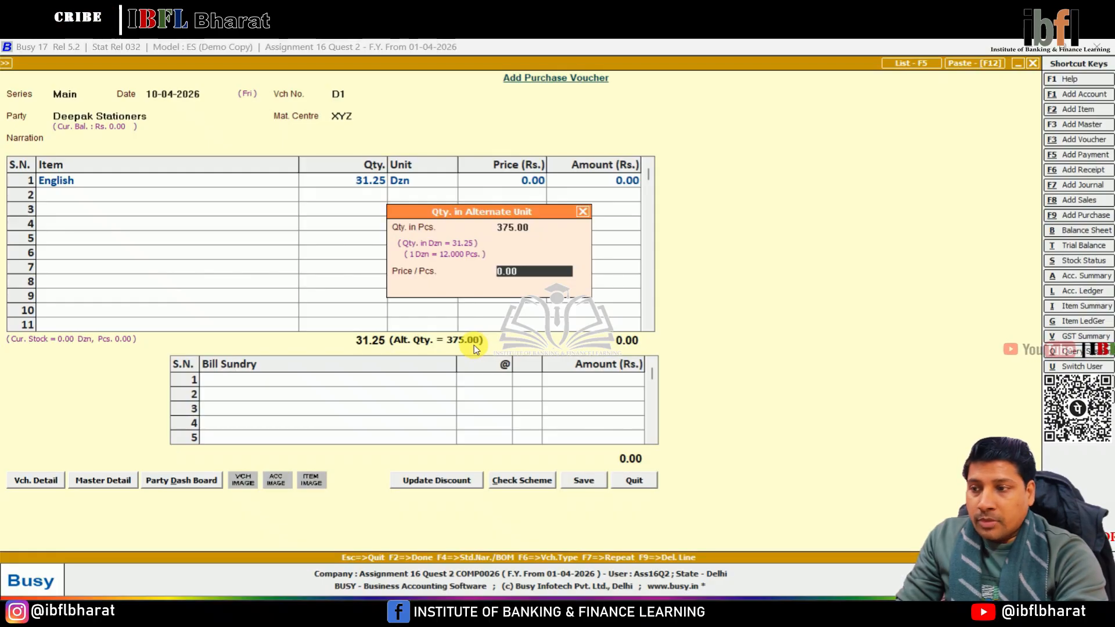
key(Return)
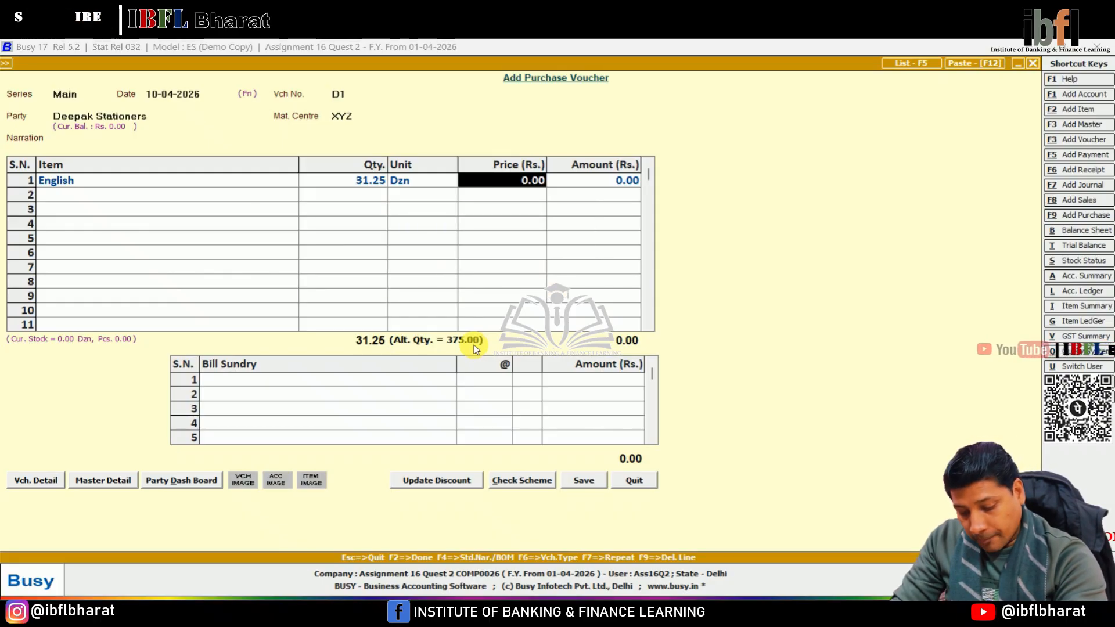
text(60)
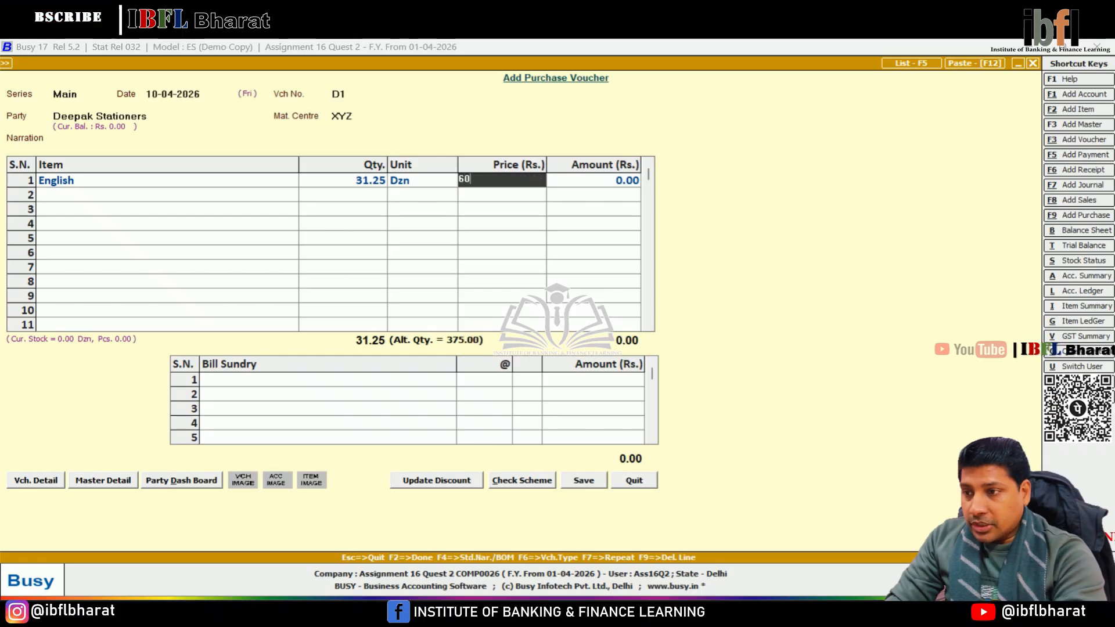
key(Return)
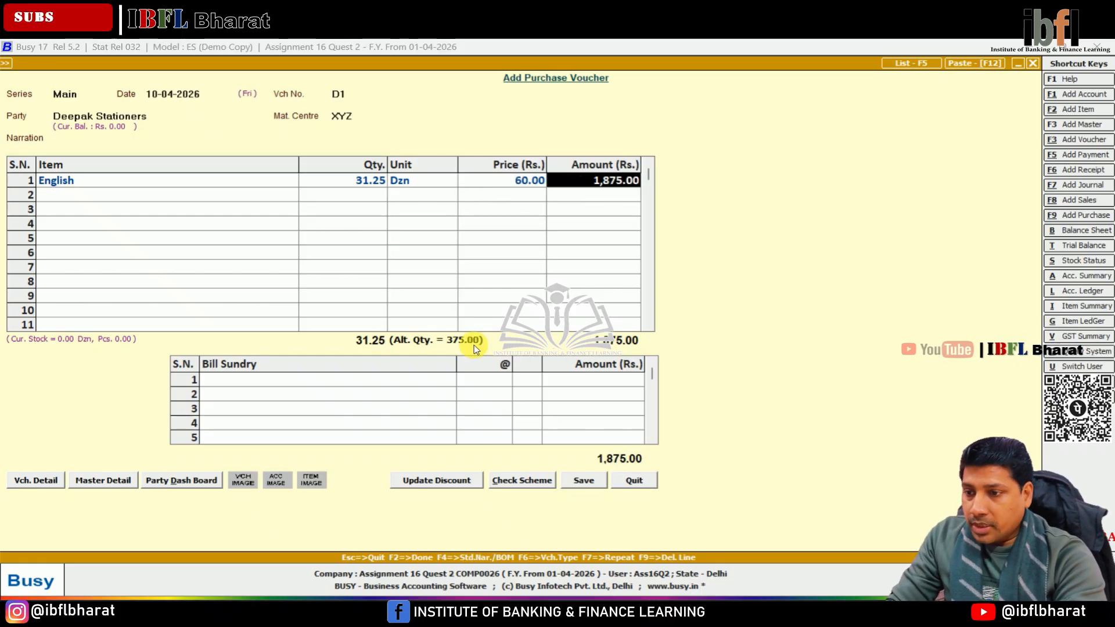
key(Return)
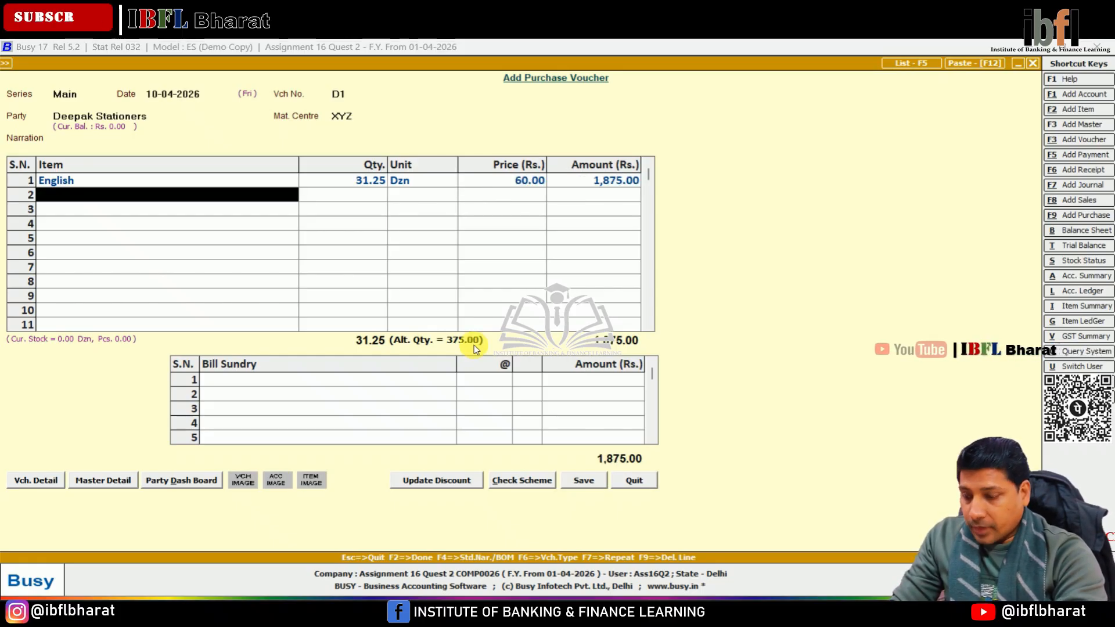
text(m)
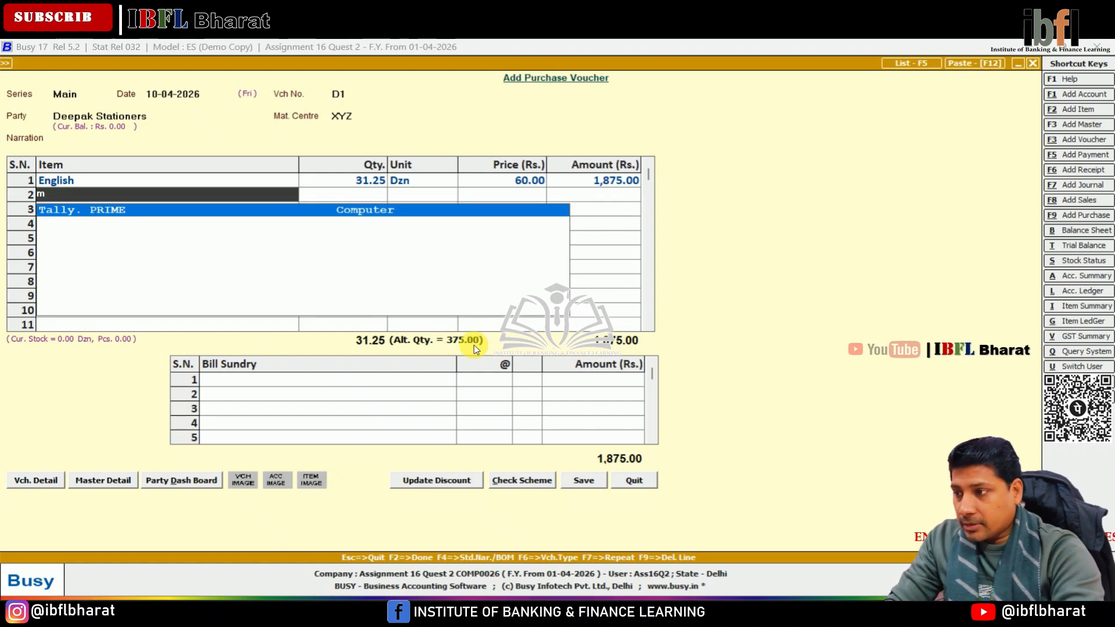
key(Return)
key(Left)
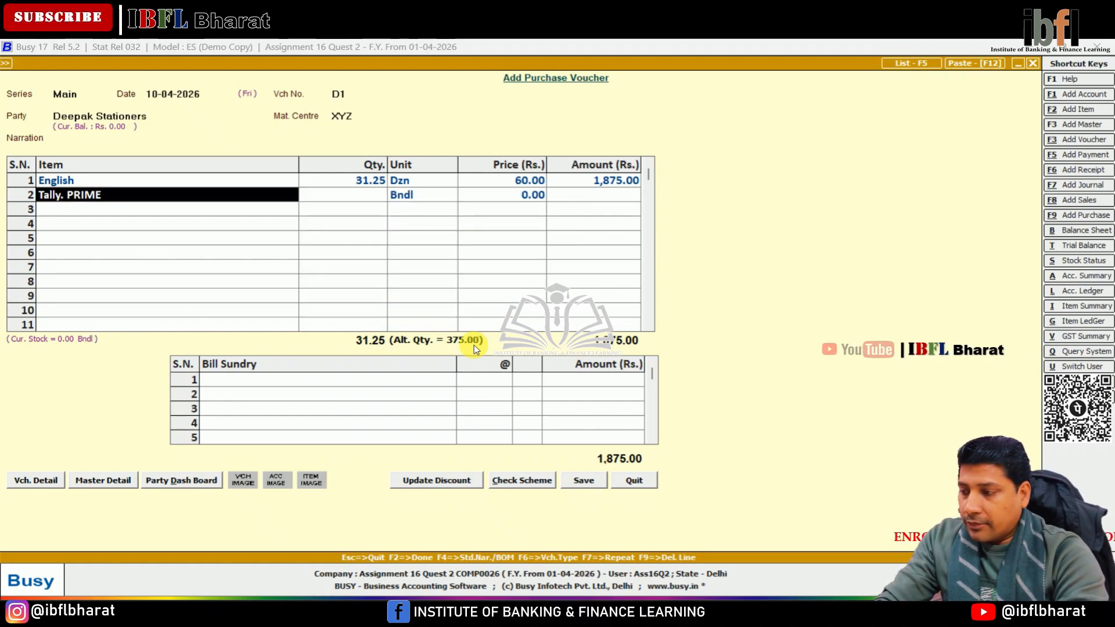
Step: Start a new item master named Maths in the School Book group, with the alias blank and the same print name
key(F3)
text(math)
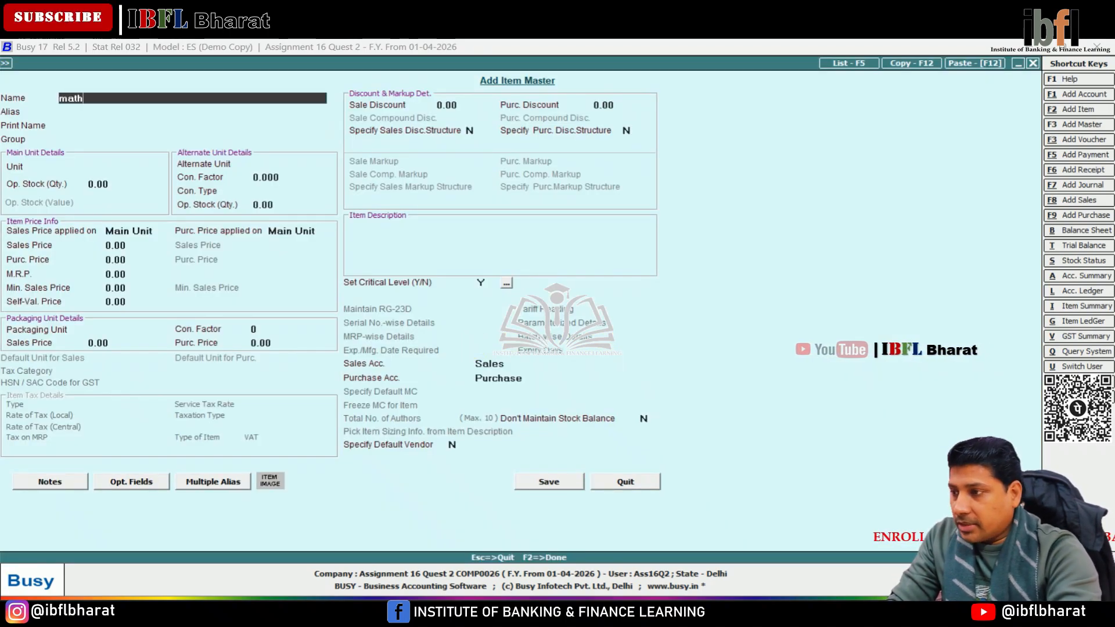
key(Return)
key(Return)
key(Return)
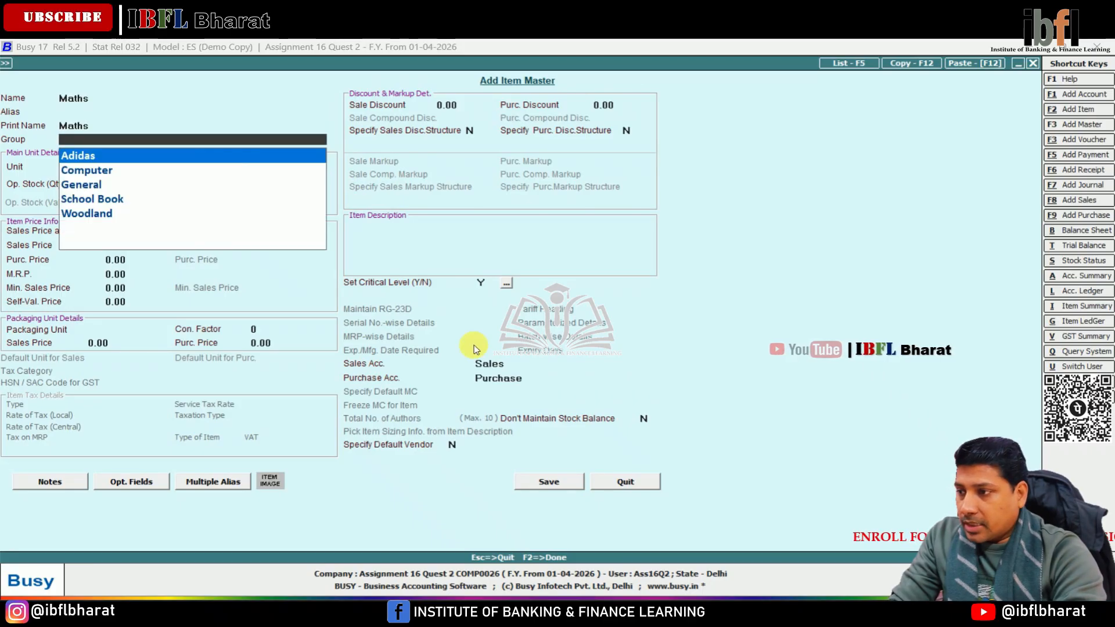
key(Down)
key(Down)
key(Down)
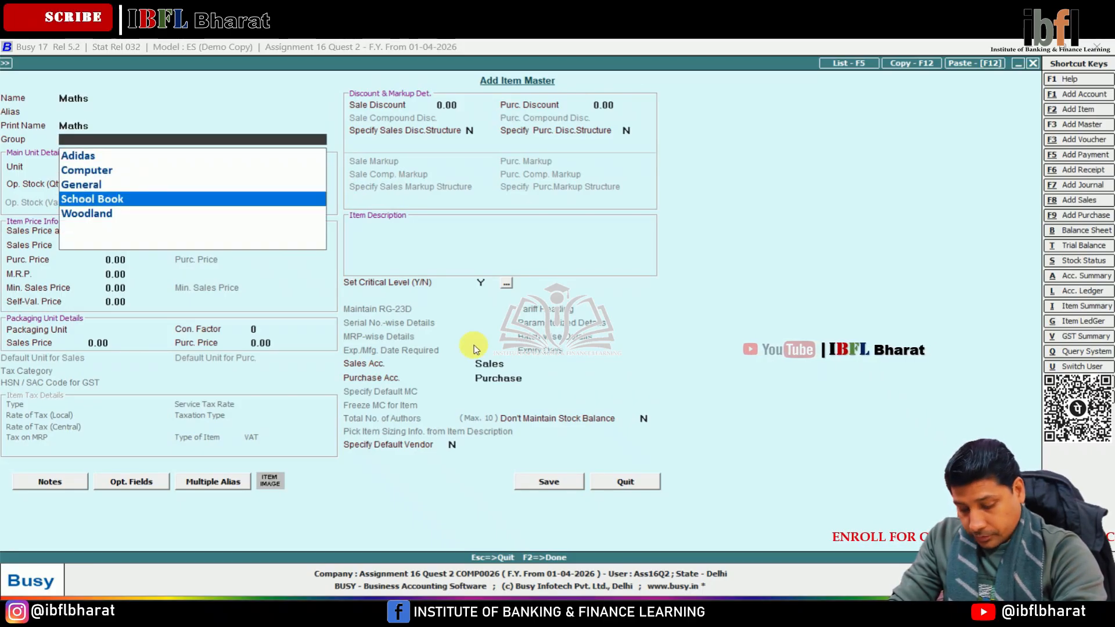
key(Return)
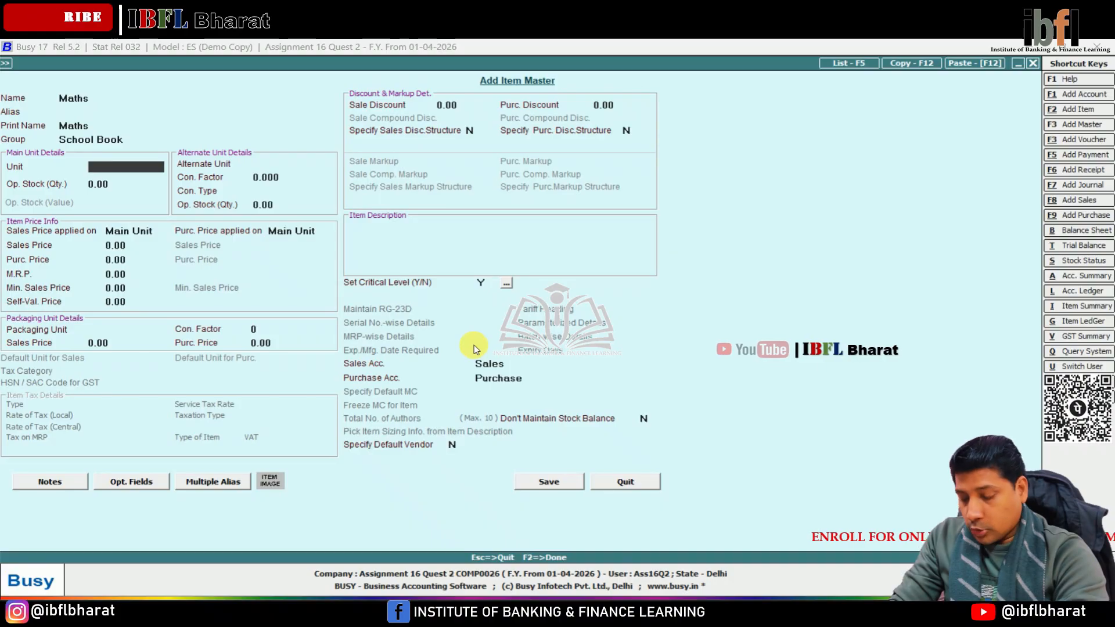
Step: Set the Maths item's main unit to Dzn and alternate unit to Pcs. with conversion factor 12 Pcs./Dzn, and save it
text(dz)
key(Return)
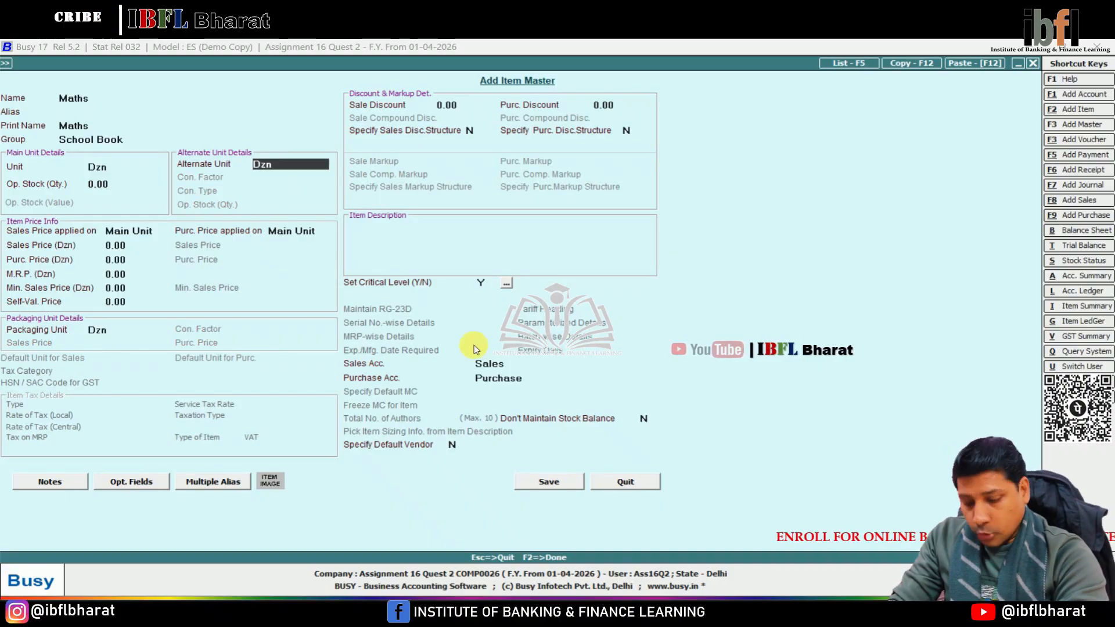
text(pc)
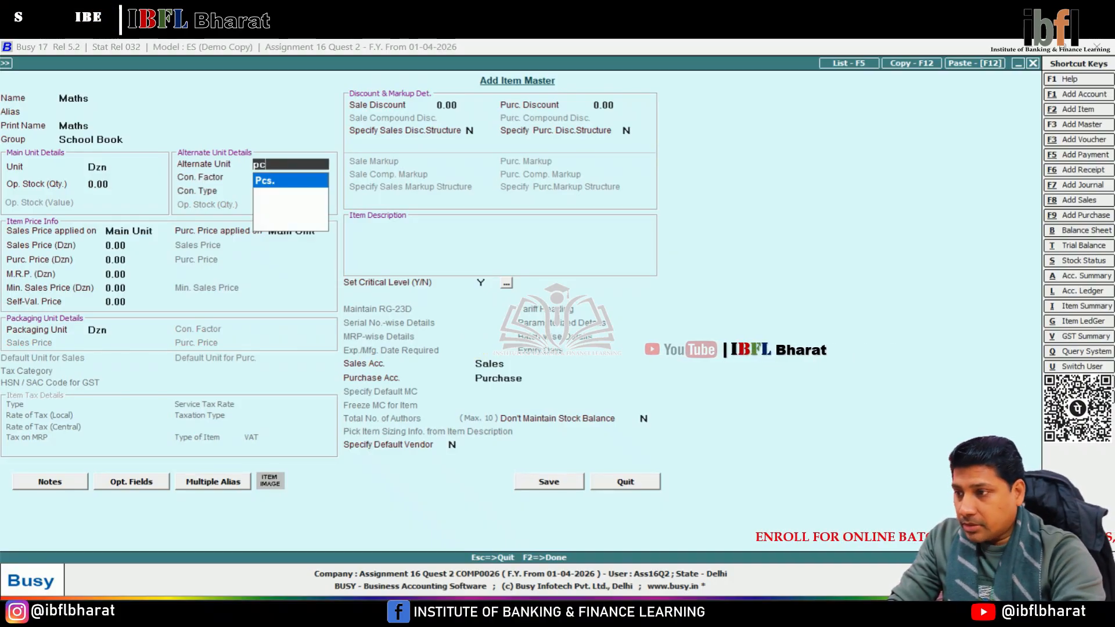
key(Return)
text(12)
key(Return)
key(Return)
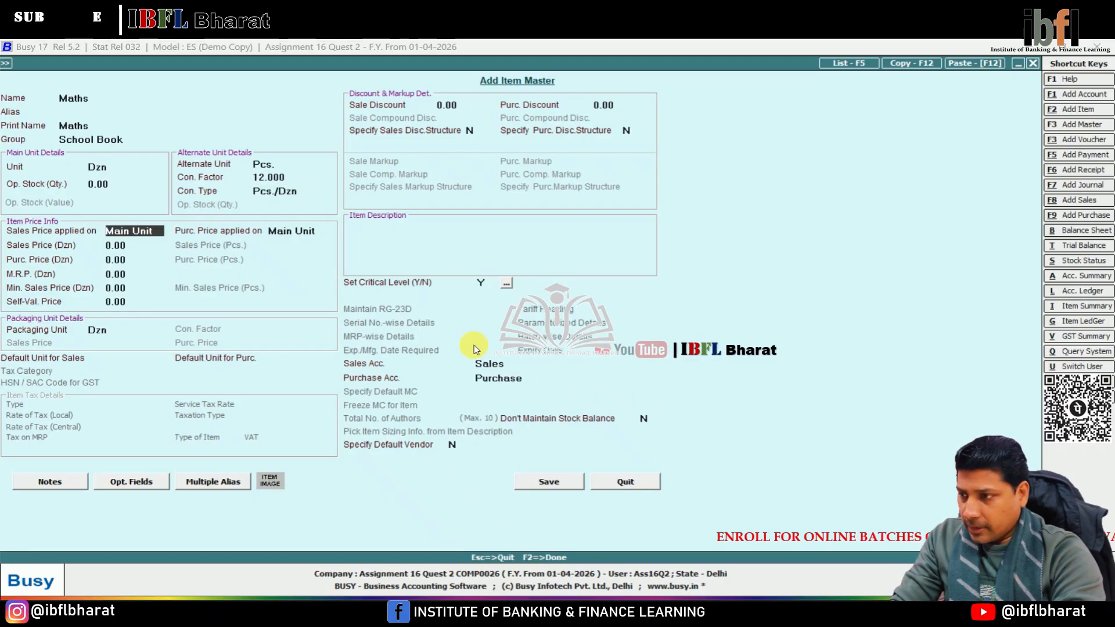
key(F2)
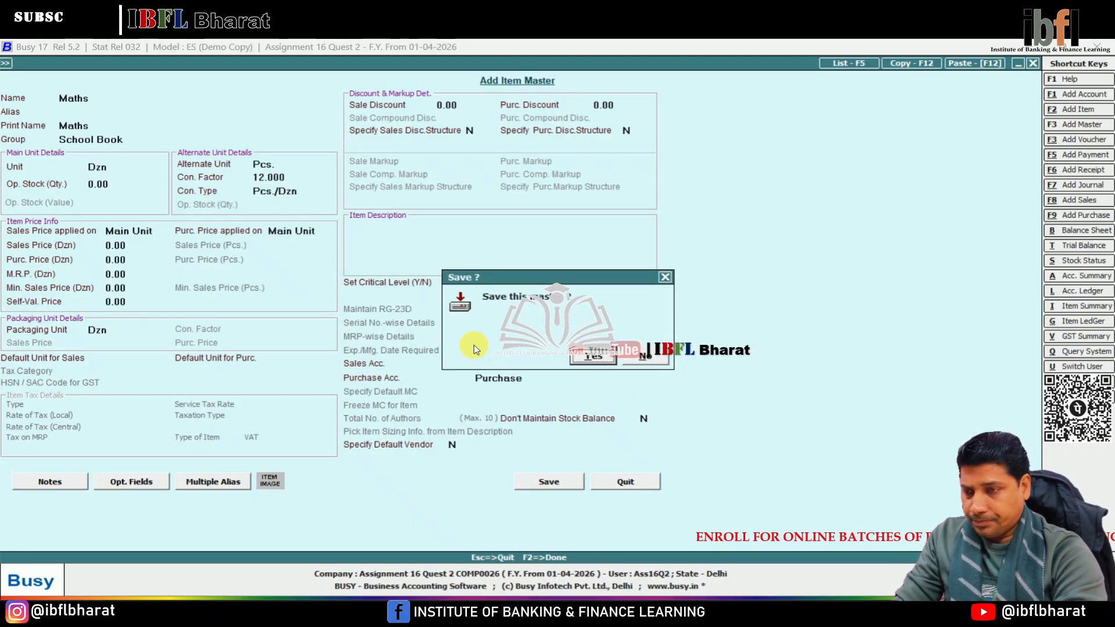
key(Return)
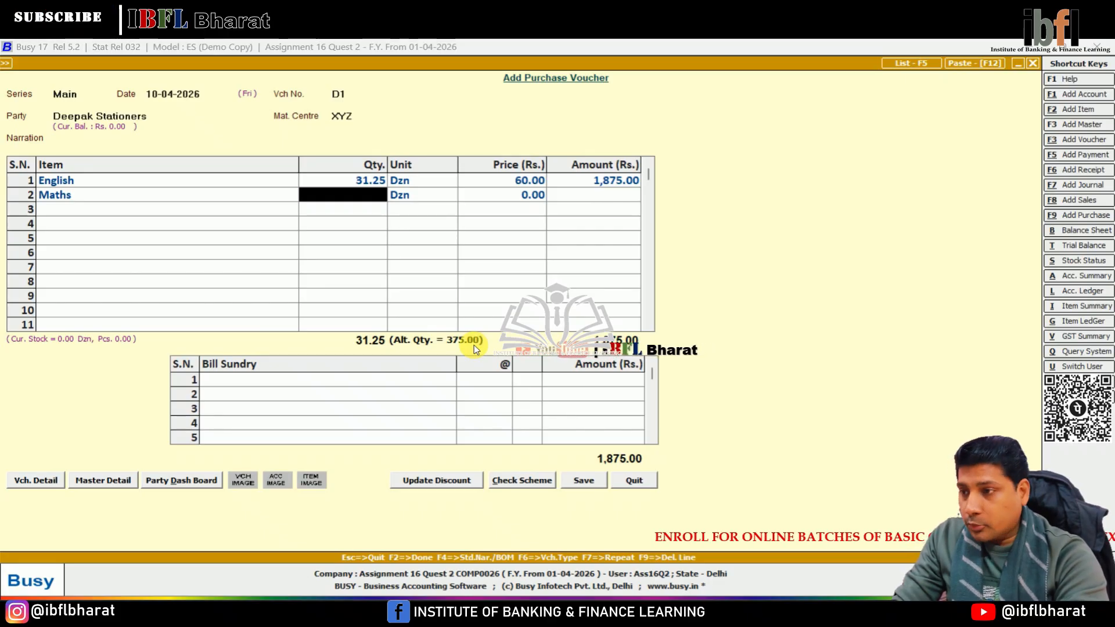
Step: Enter 60 Dzn of Maths at a price of 80 on the second line of the purchase voucher
text(60)
key(Return)
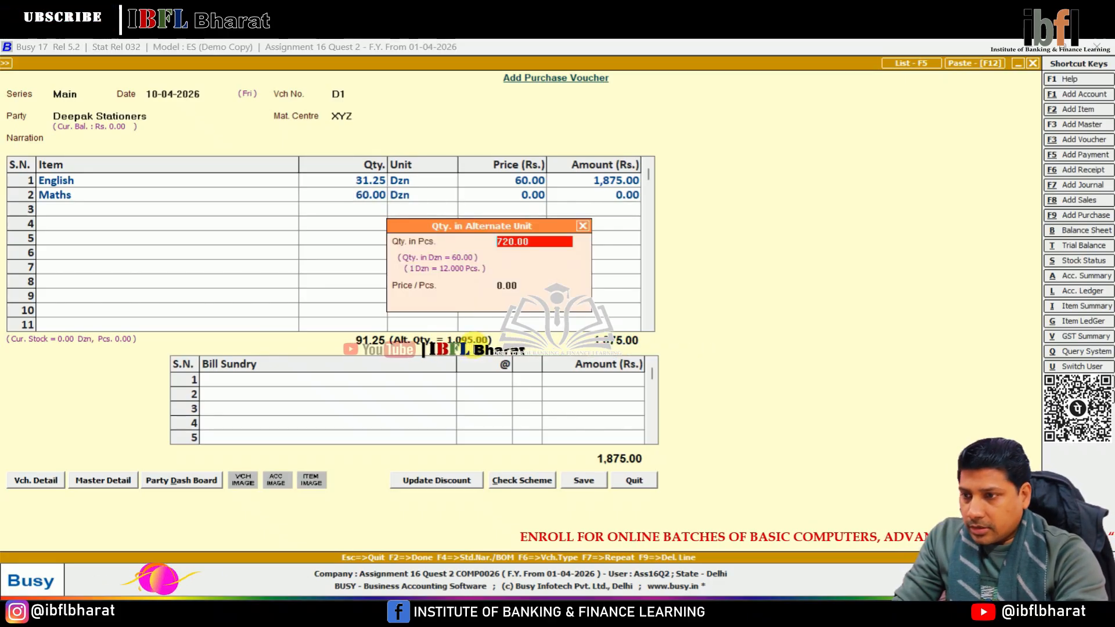
key(Return)
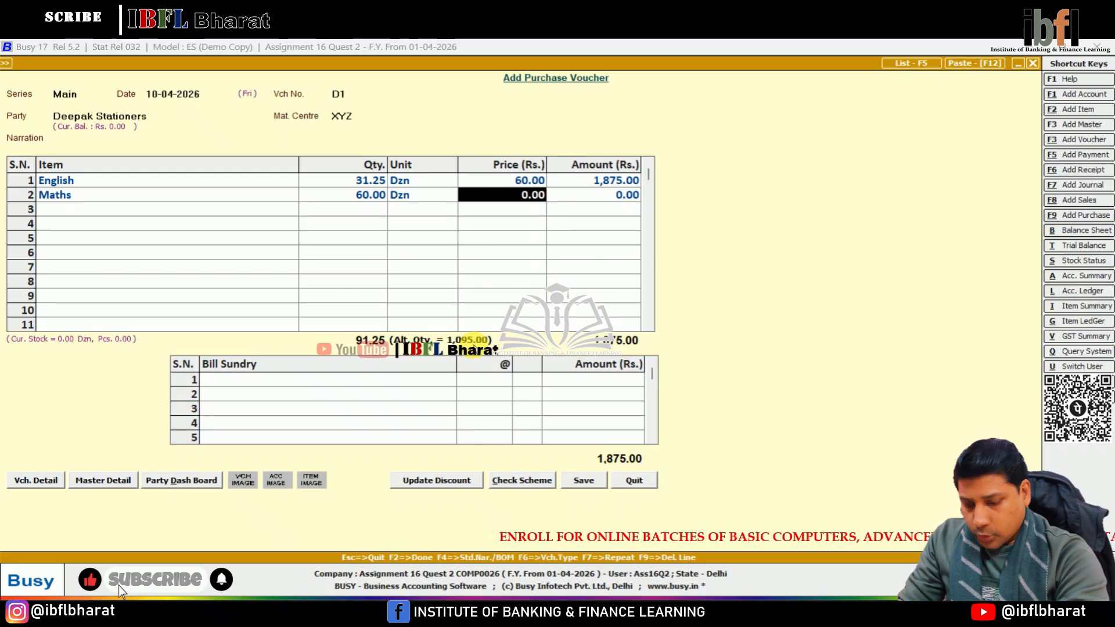
text(80)
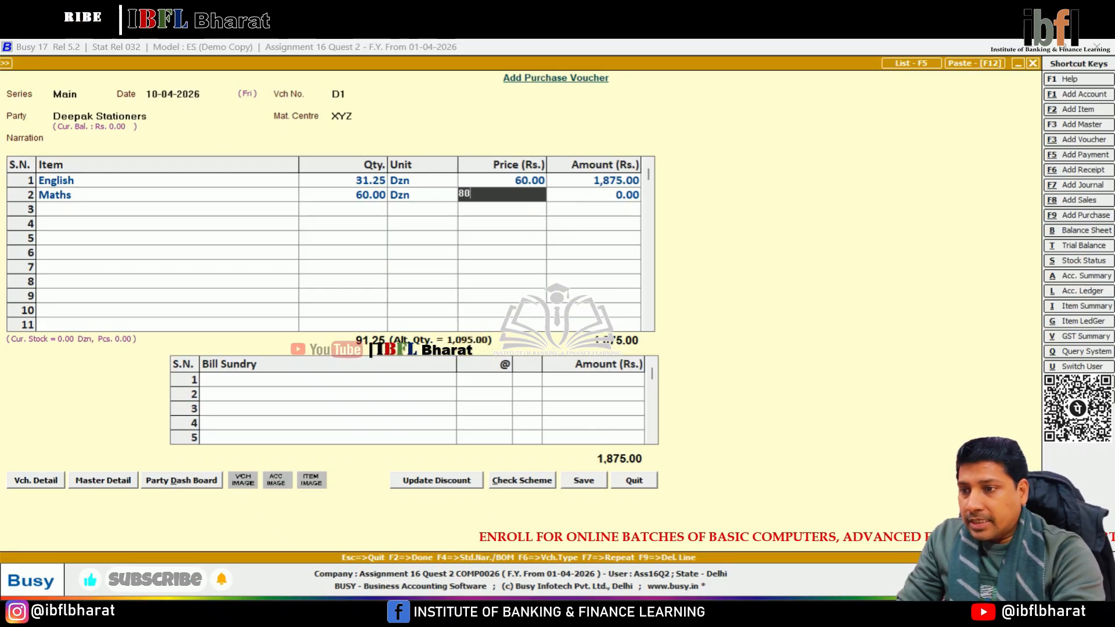
key(Return)
key(Return)
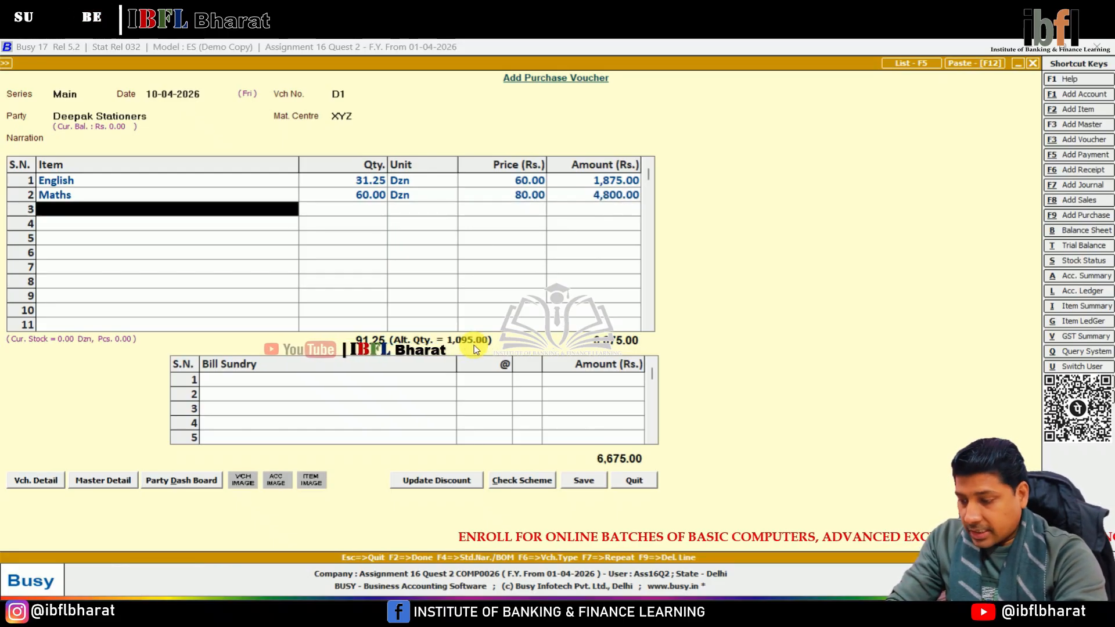
Step: Start a new item master named Science in the School Book group, with the alias blank and the same print name
text(s)
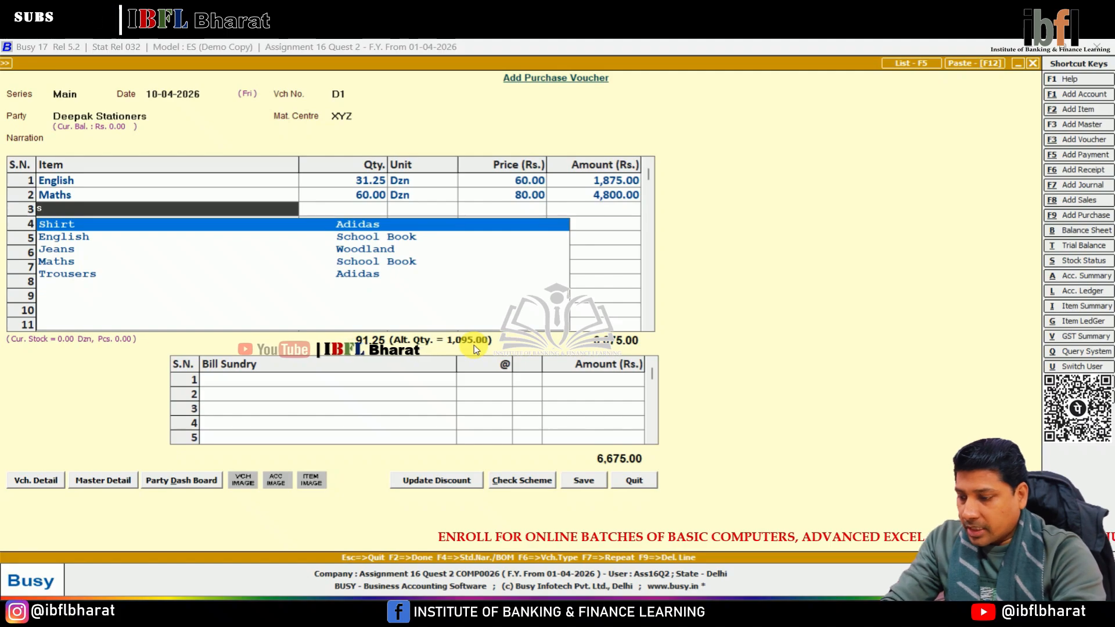
key(F3)
text(scine)
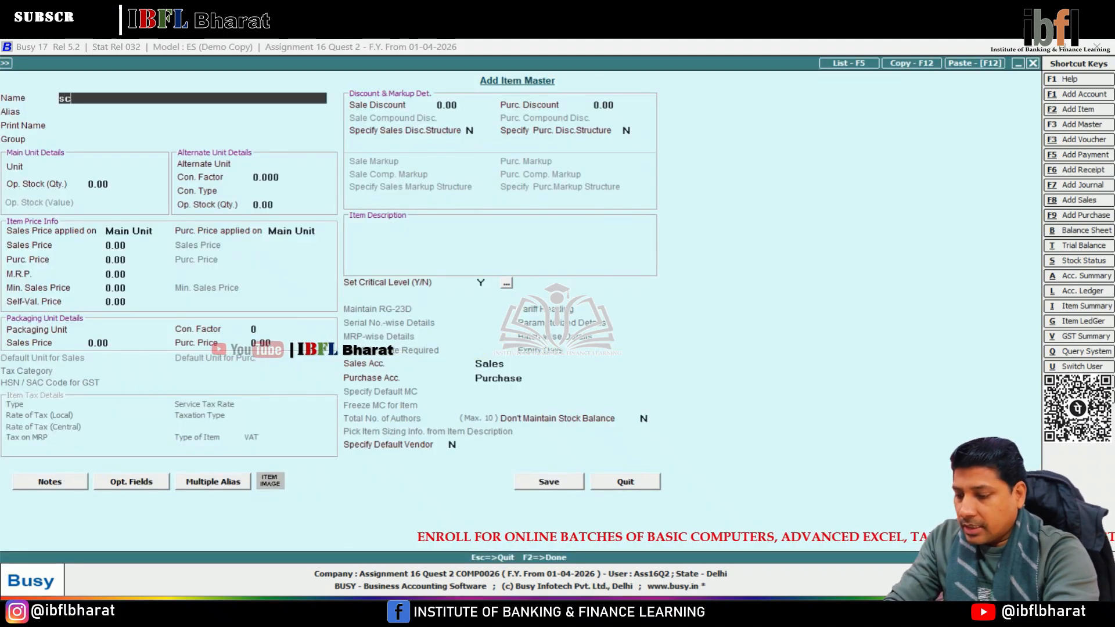
key(Return)
key(Return)
key(Return)
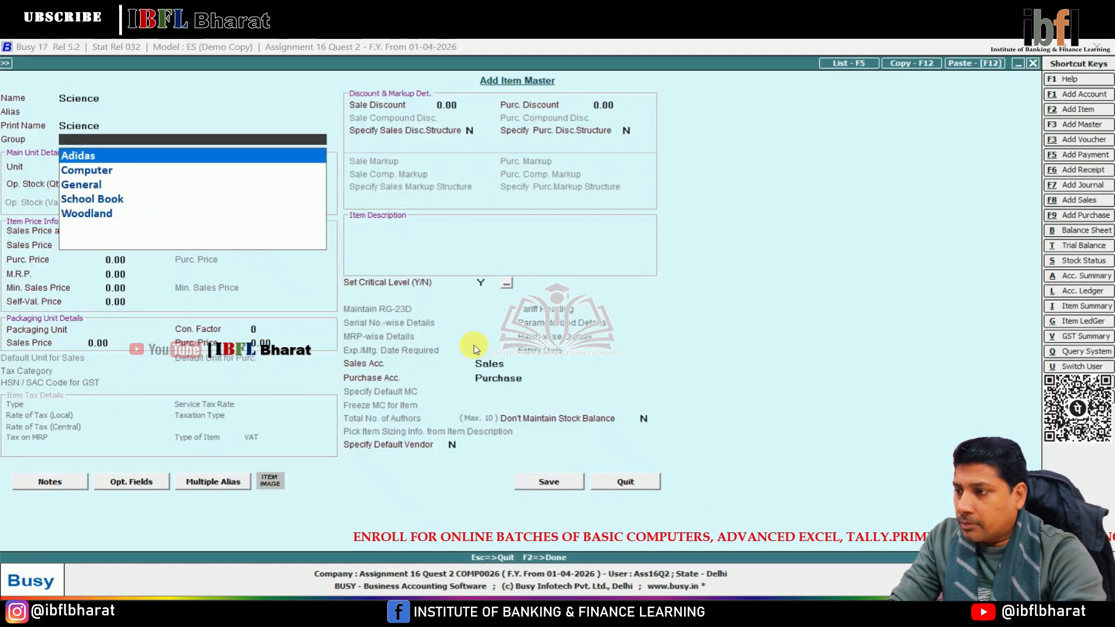
key(Down)
key(Down)
key(Down)
key(Return)
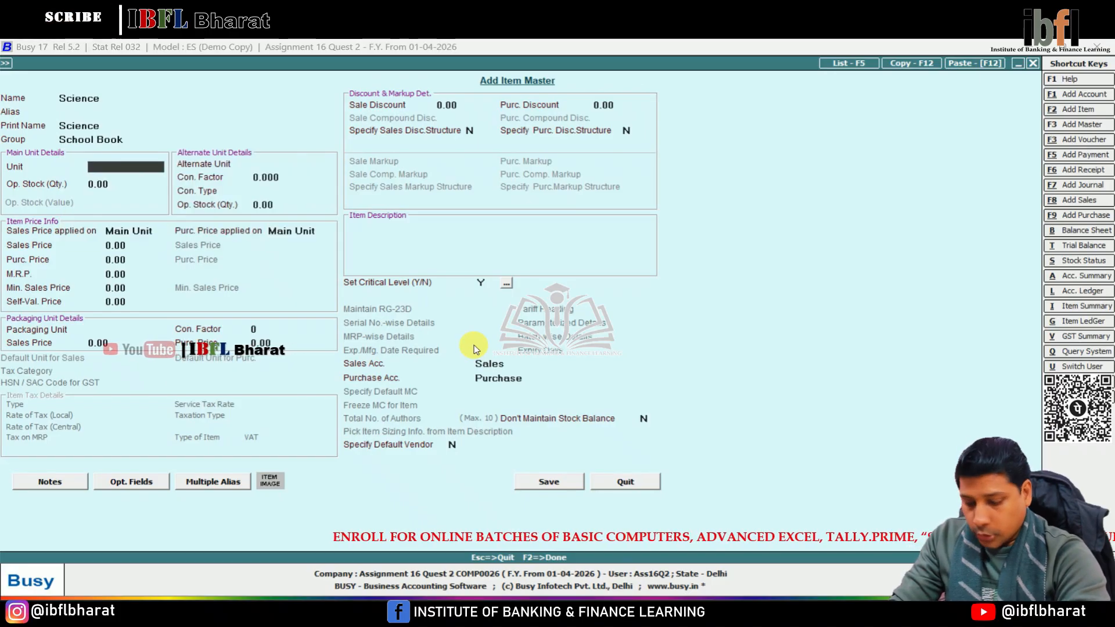
Step: Set the Science item's main unit to Dzn and alternate unit to Pcs. with conversion factor 12 Pcs./Dzn, and save it
key(Return)
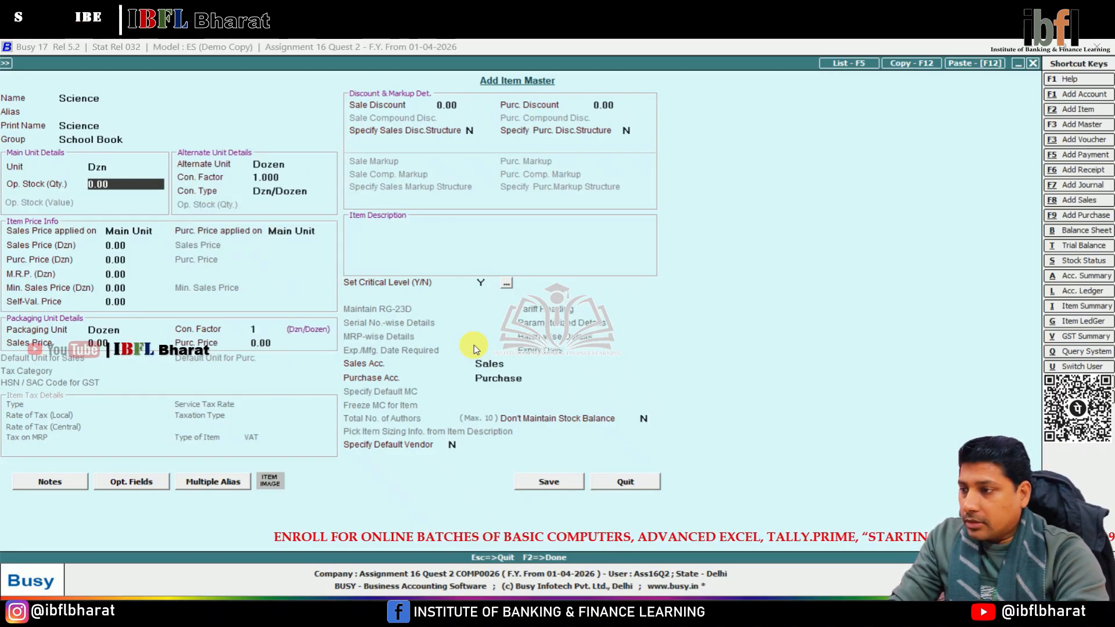
key(Return)
text(pcs)
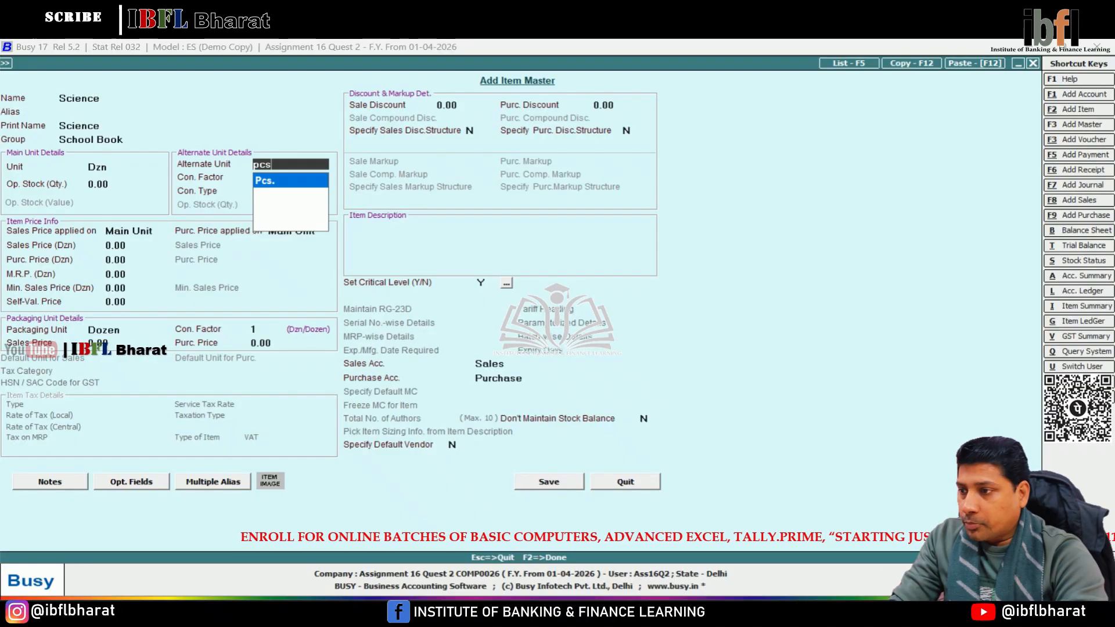
key(Return)
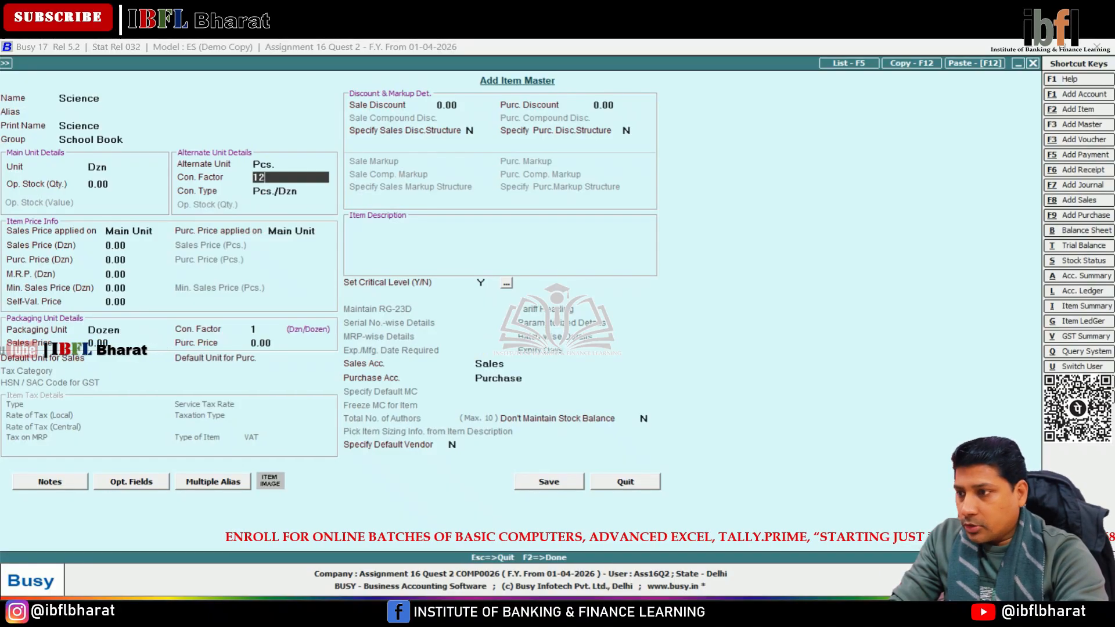
key(Return)
key(Return)
key(F2)
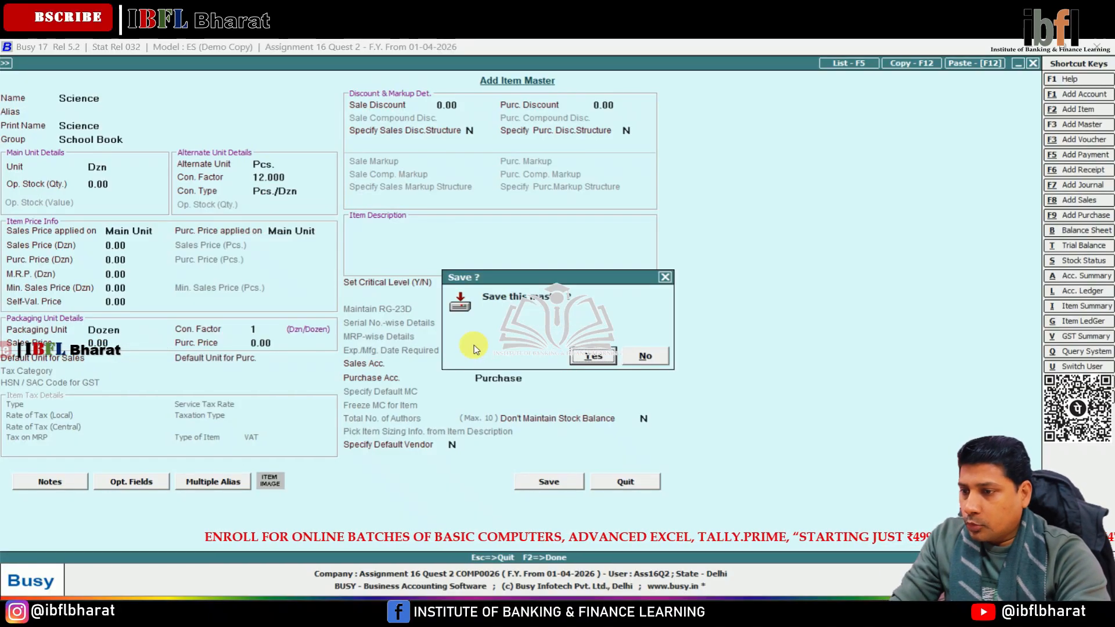
key(Return)
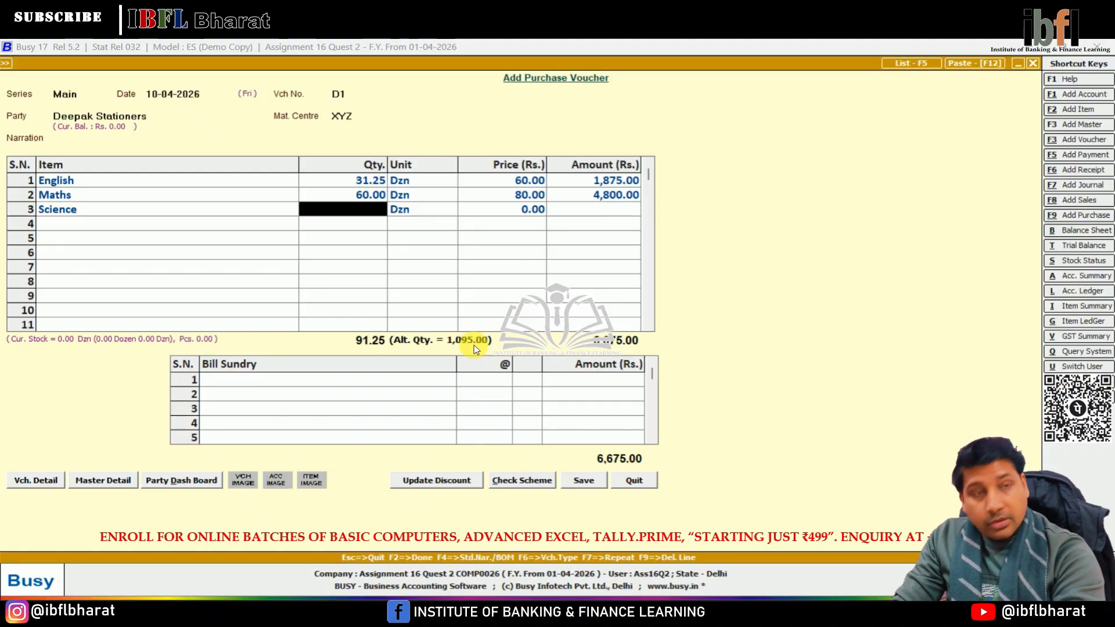
Step: Enter 70.5 Dzn of Science at a price of 90 on the third line of the purchase voucher
text(7)
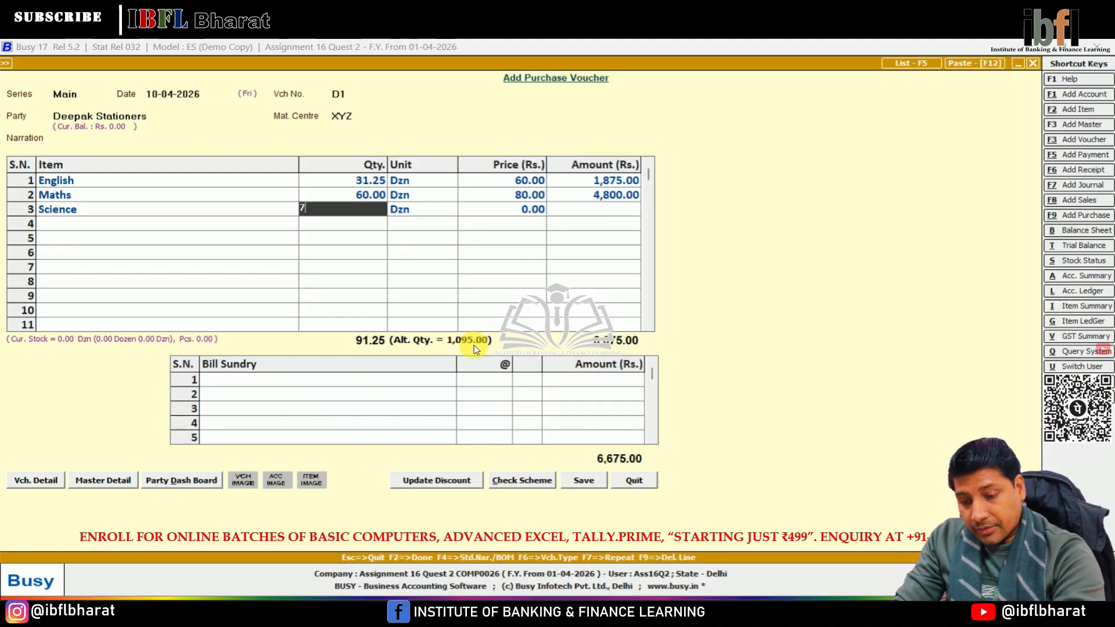
text(0.5)
key(Return)
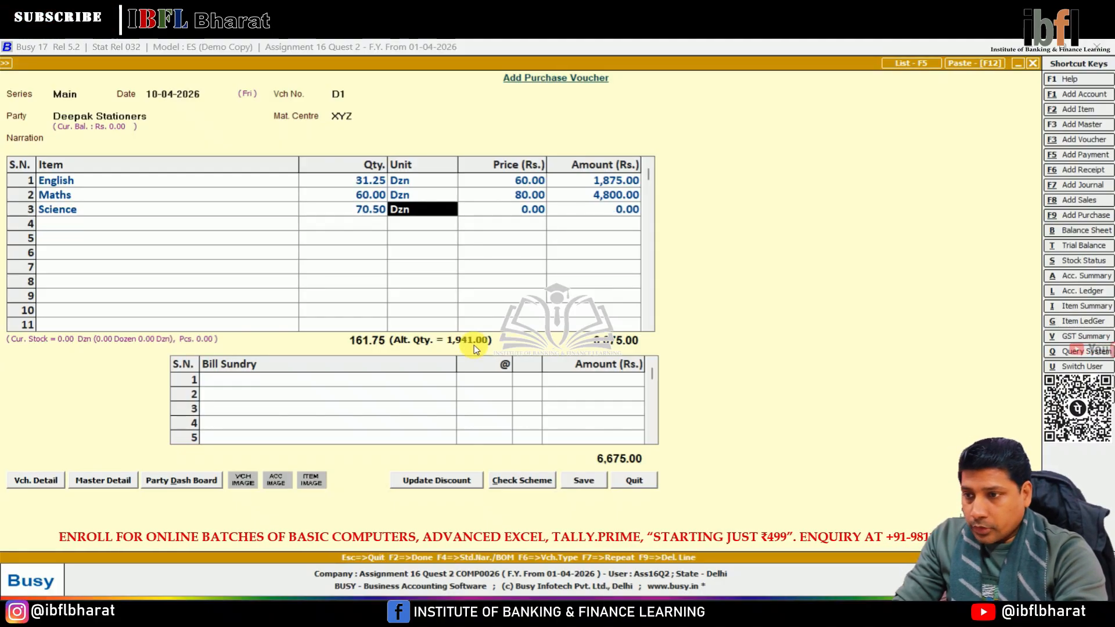
key(Return)
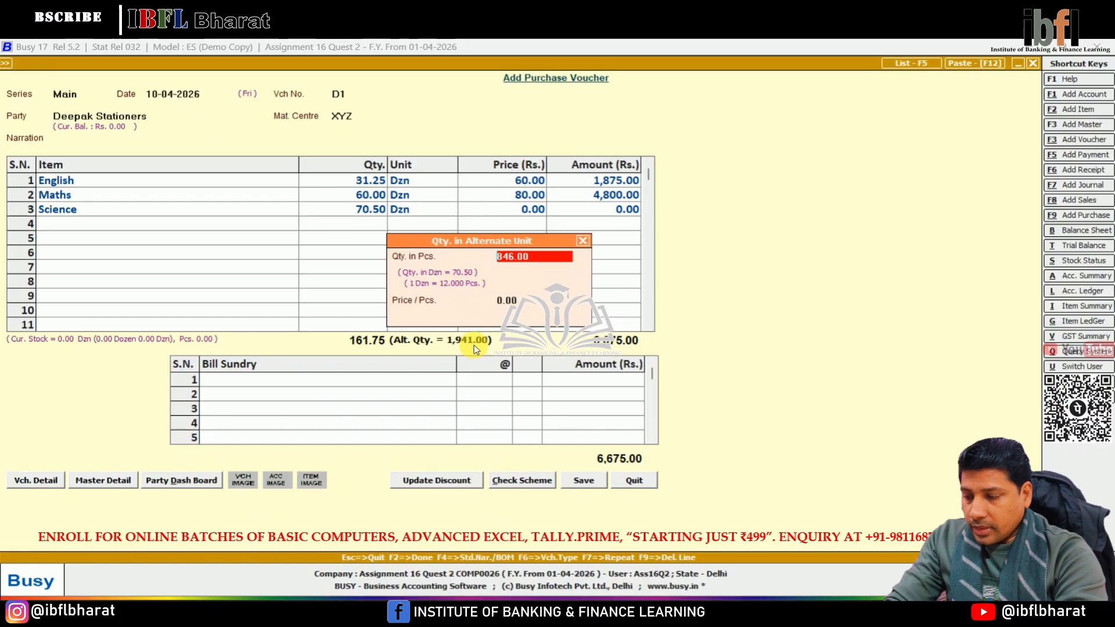
key(Return)
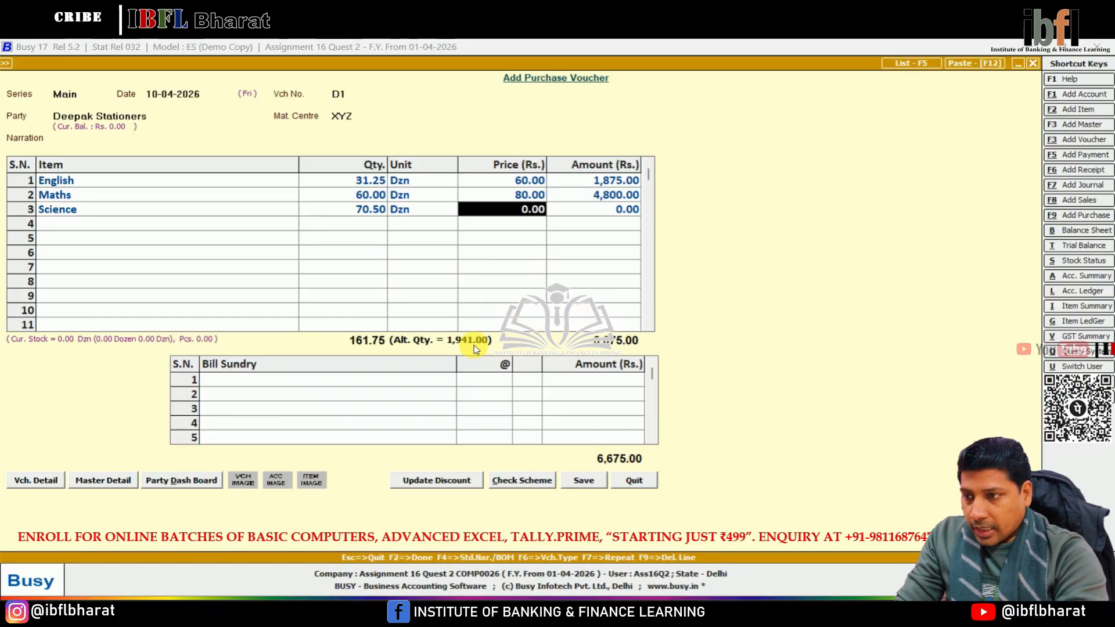
text(90)
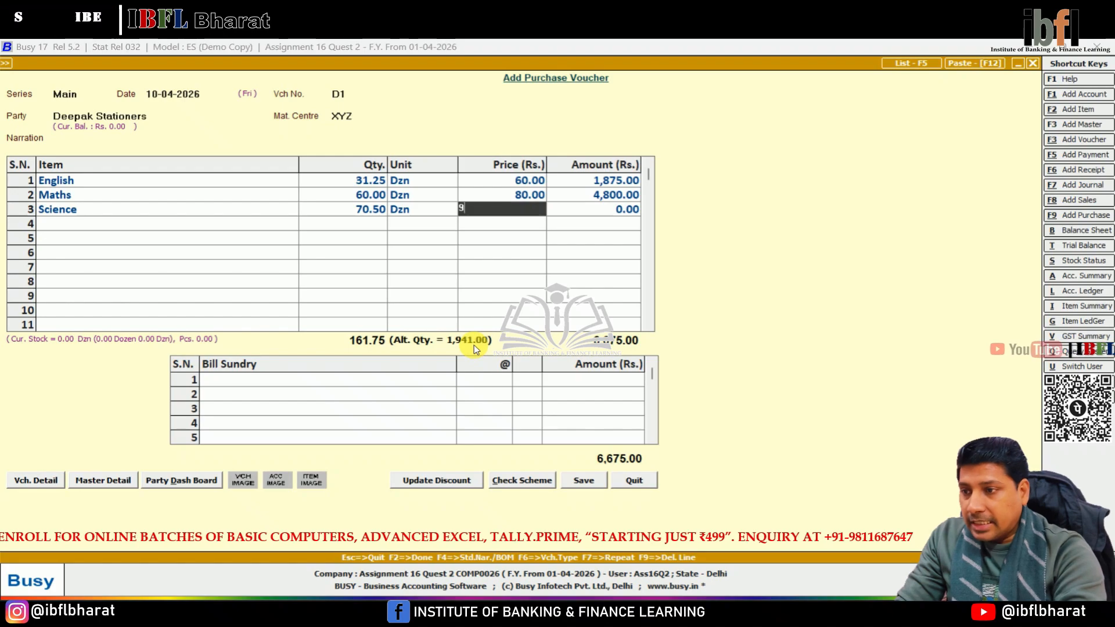
key(Return)
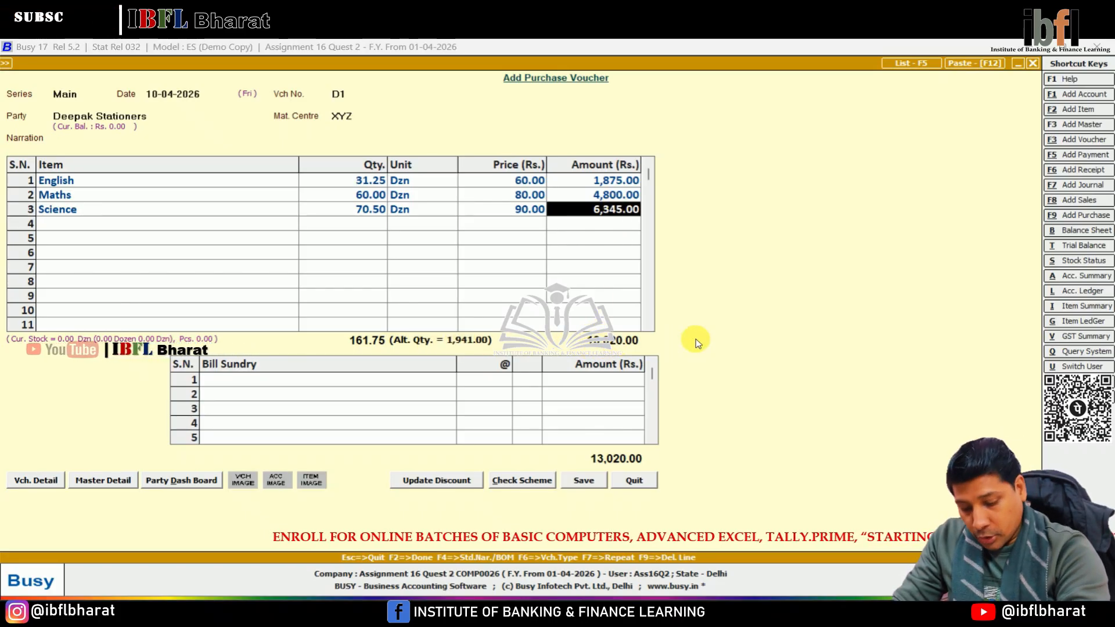
Step: Allocate the full purchase amount to new reference D1, save the purchase voucher and leave voucher entry
key(Return)
key(Return)
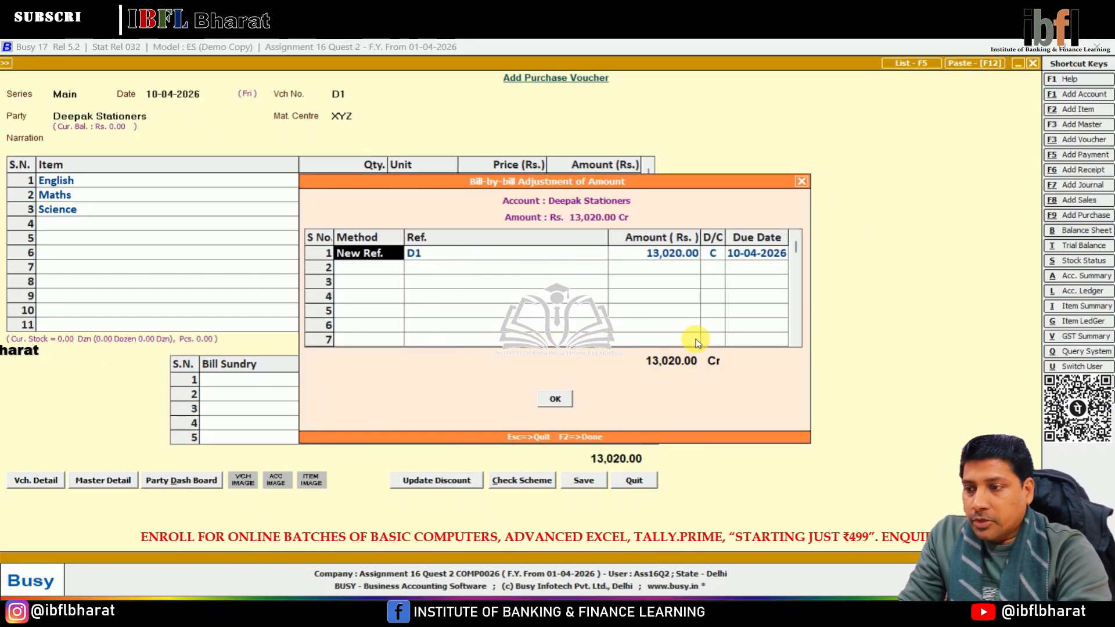
key(Return)
key(Return)
key(Return)
key(Return)
key(Return)
key(Return)
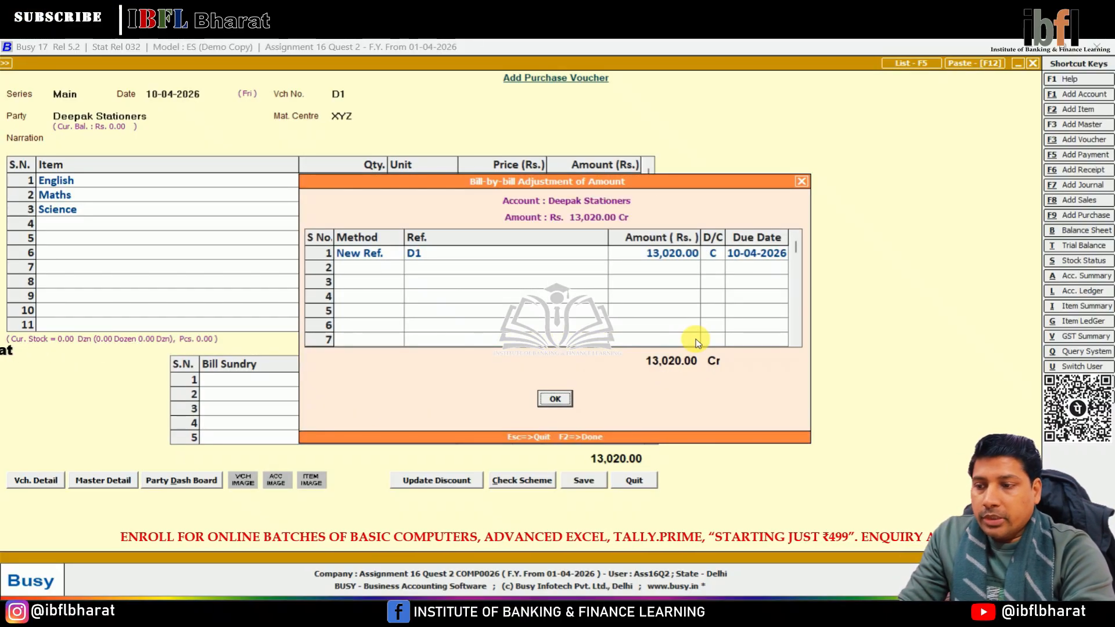
key(Return)
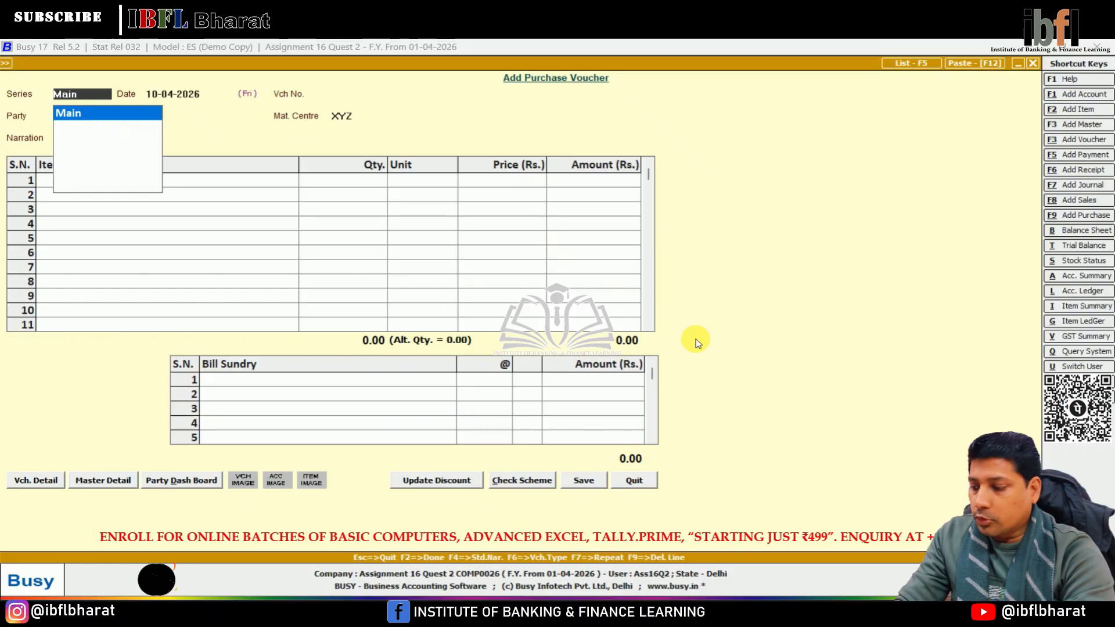
key(Escape)
key(Return)
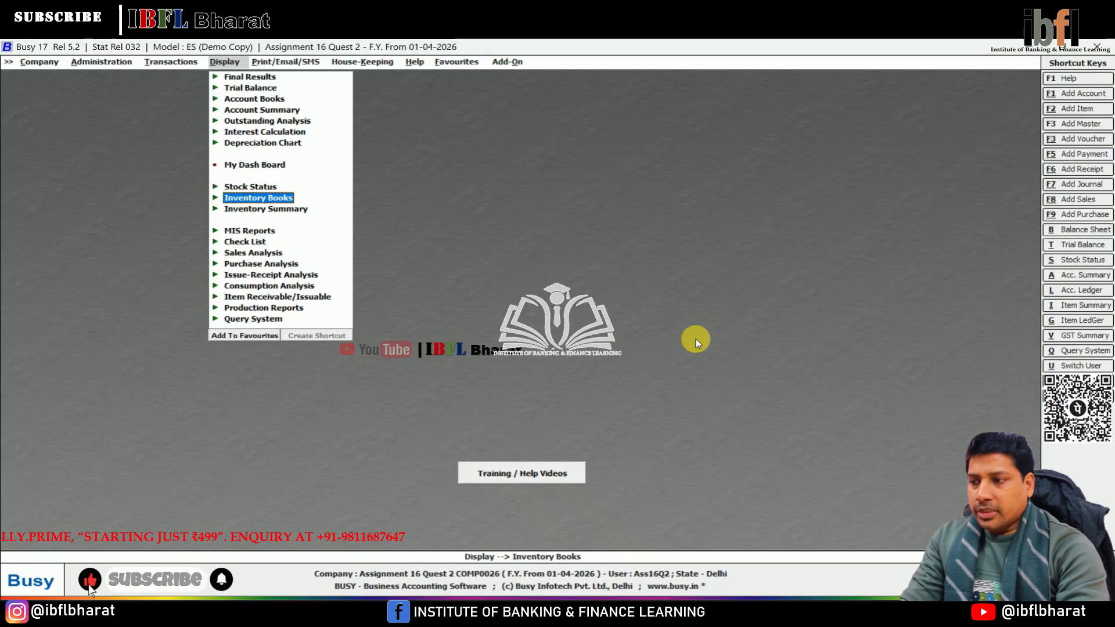
Step: Generate the grouped closing stock status for all items and all material centres at the end of April, in main units without values
key(Down)
key(Up)
key(Up)
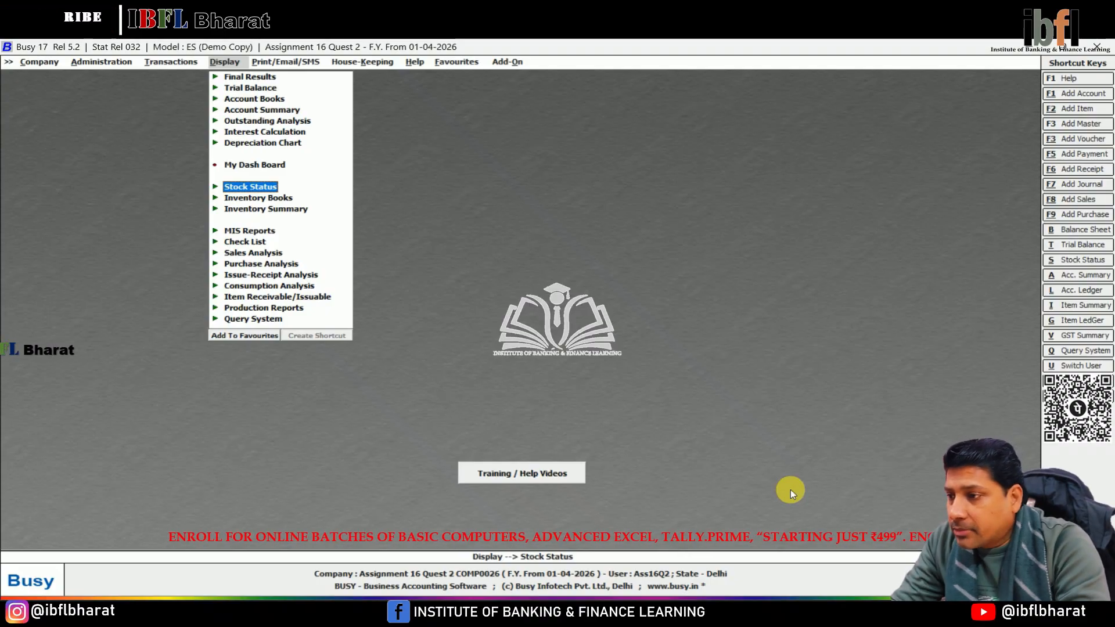
key(Return)
key(Return)
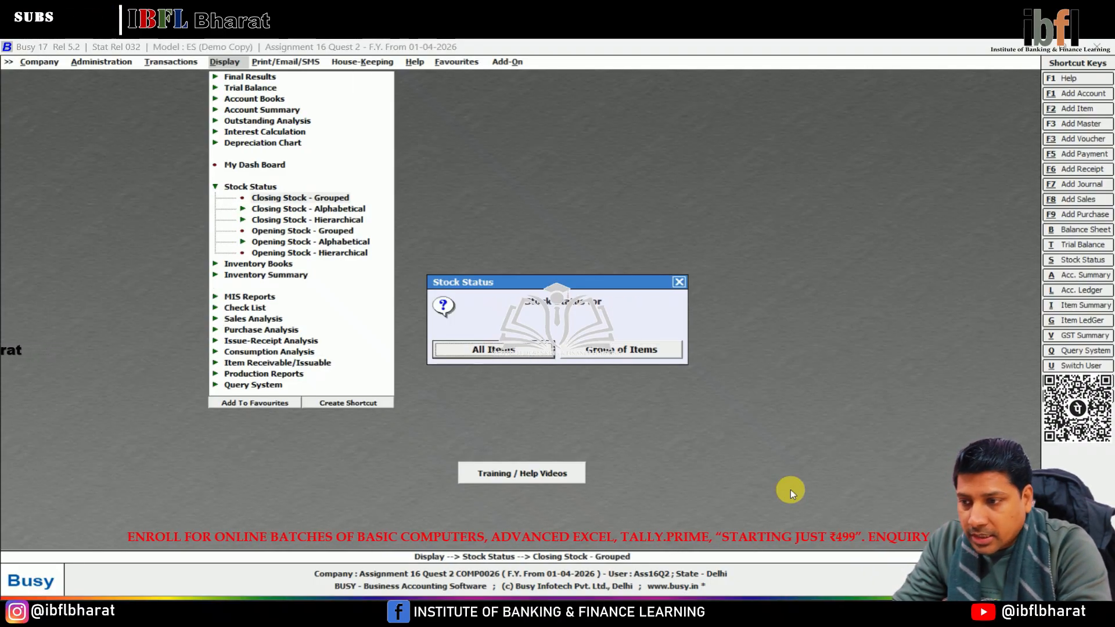
key(Return)
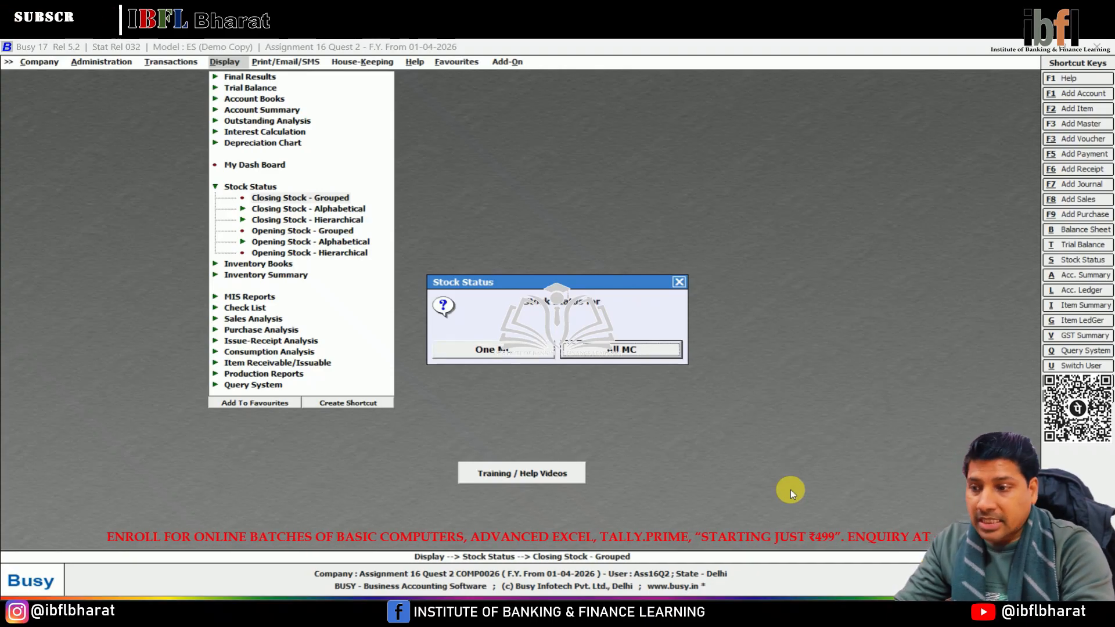
key(Return)
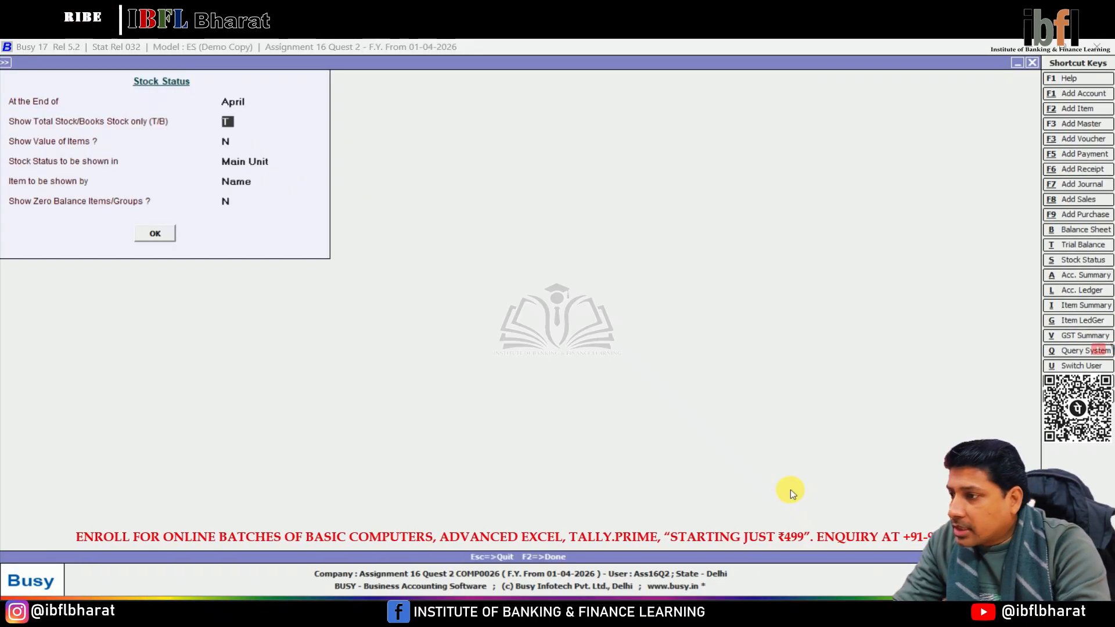
key(Return)
key(Return)
key(Return)
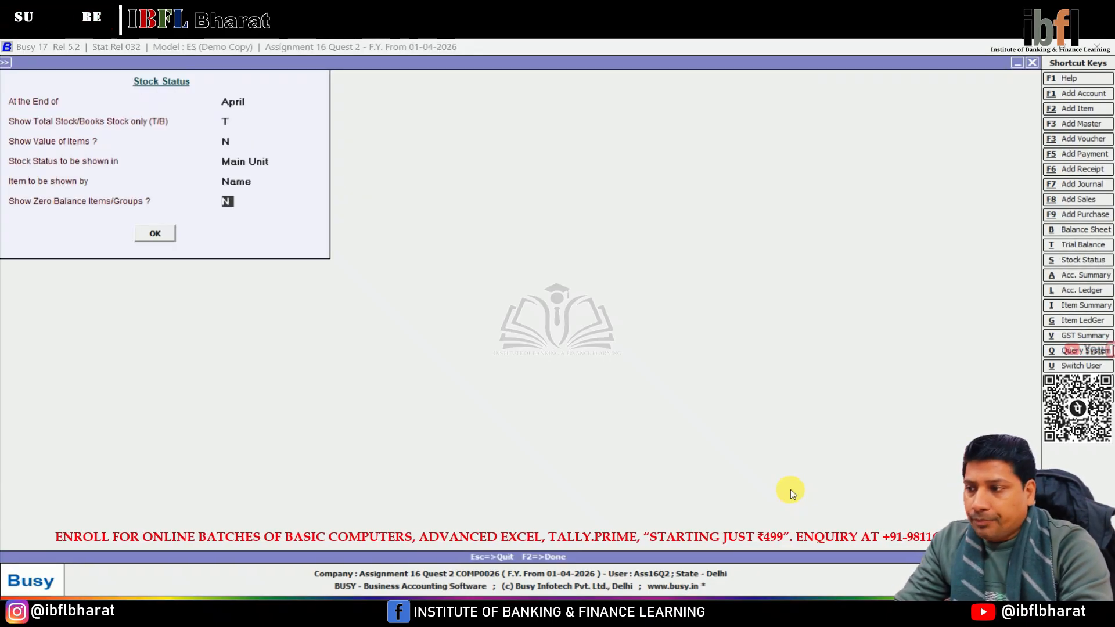
key(Return)
key(Return)
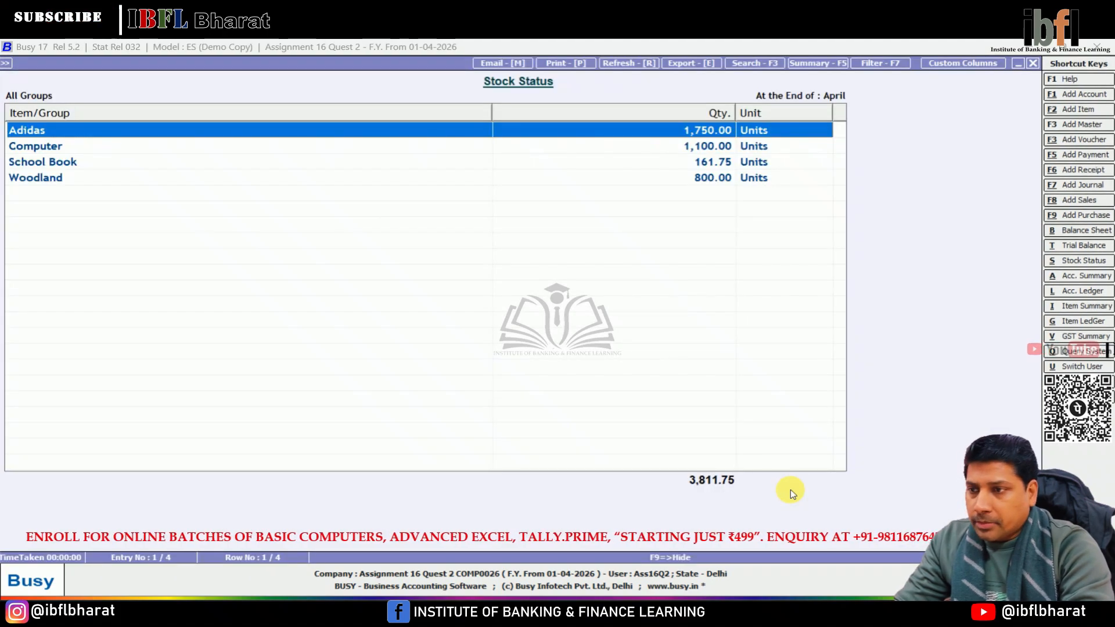
Step: Review the item-wise closing quantities in the Adidas and Computer groups
key(Return)
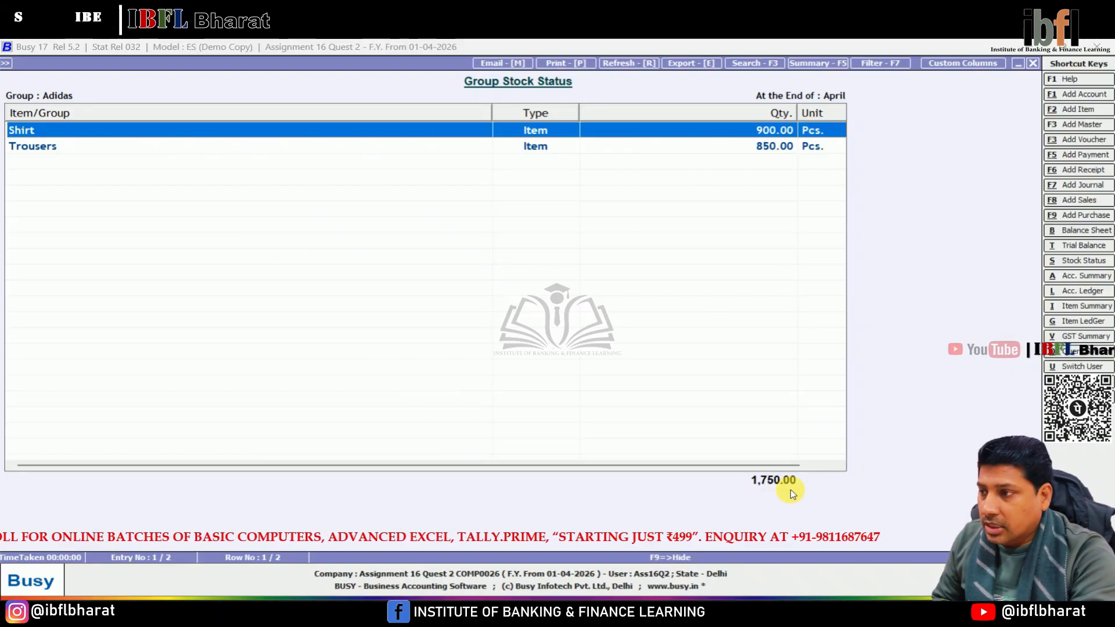
key(Down)
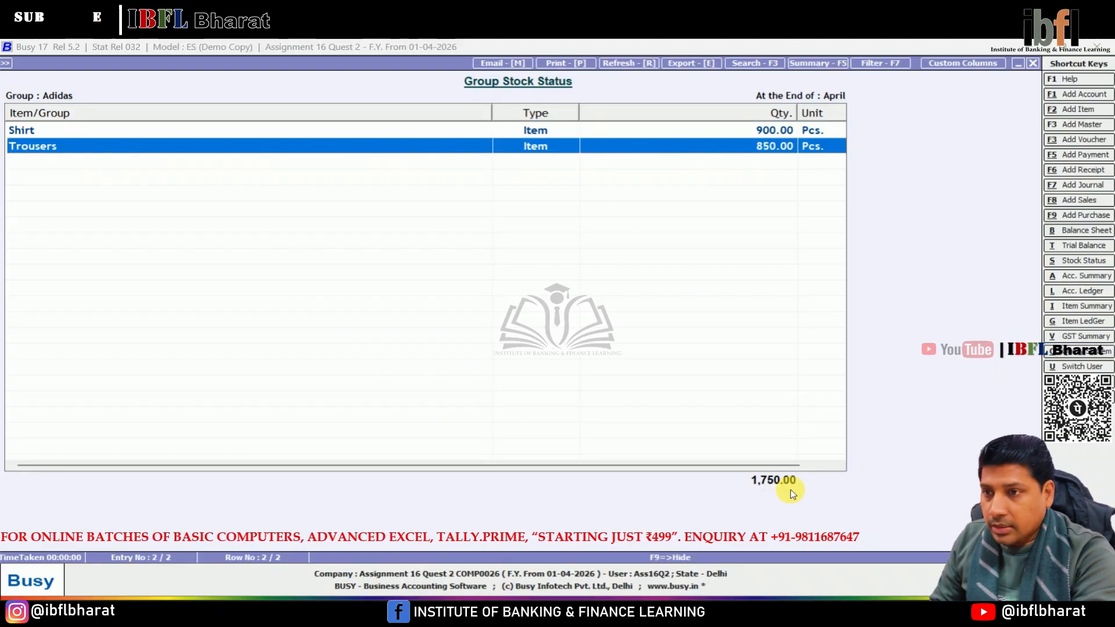
key(Escape)
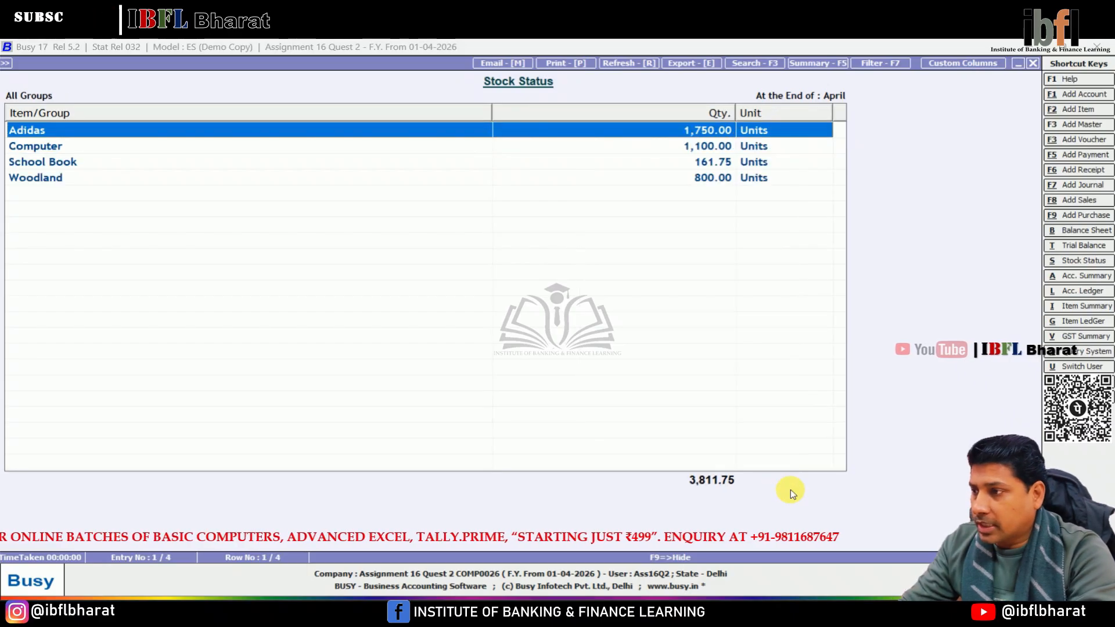
key(Return)
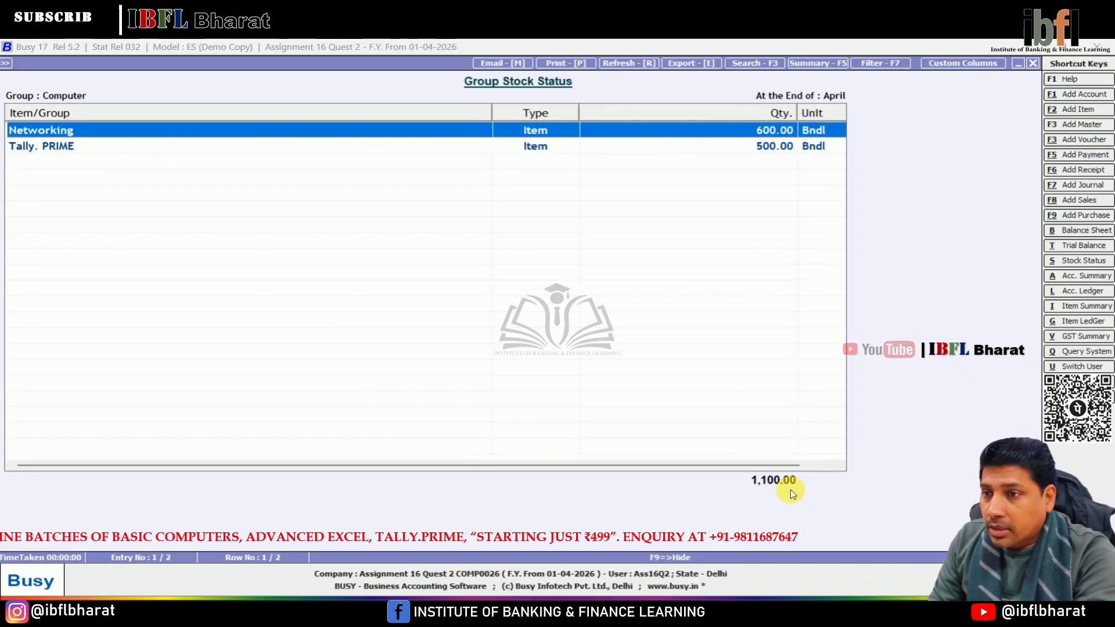
key(Down)
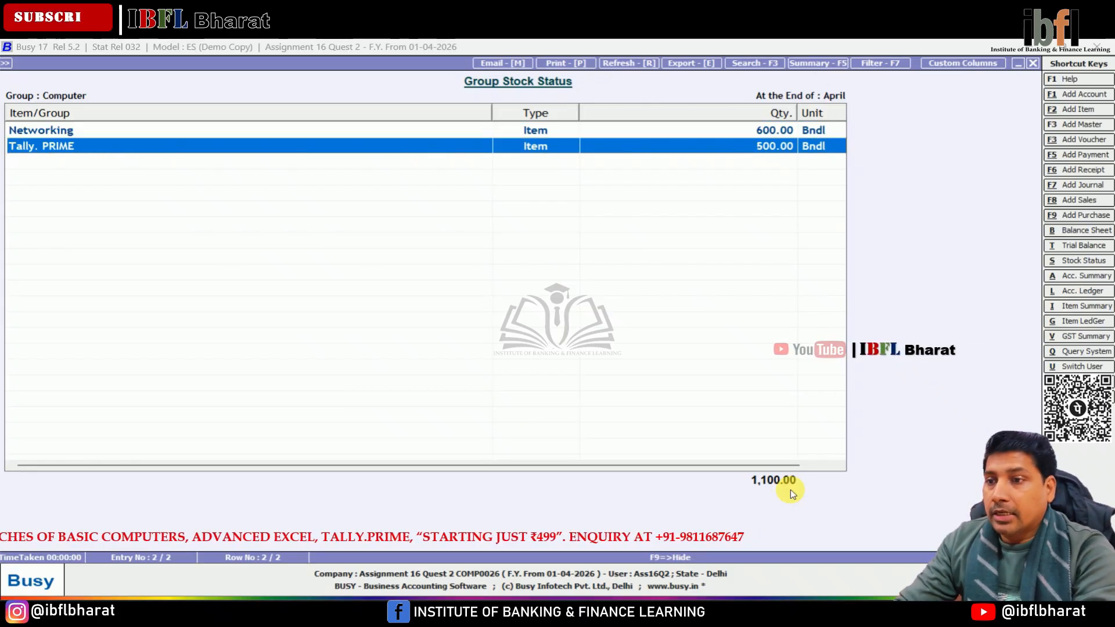
key(Escape)
Step: Review the item-wise closing quantities in the School Book and Woodland groups, and close the stock status report
key(Down)
key(Return)
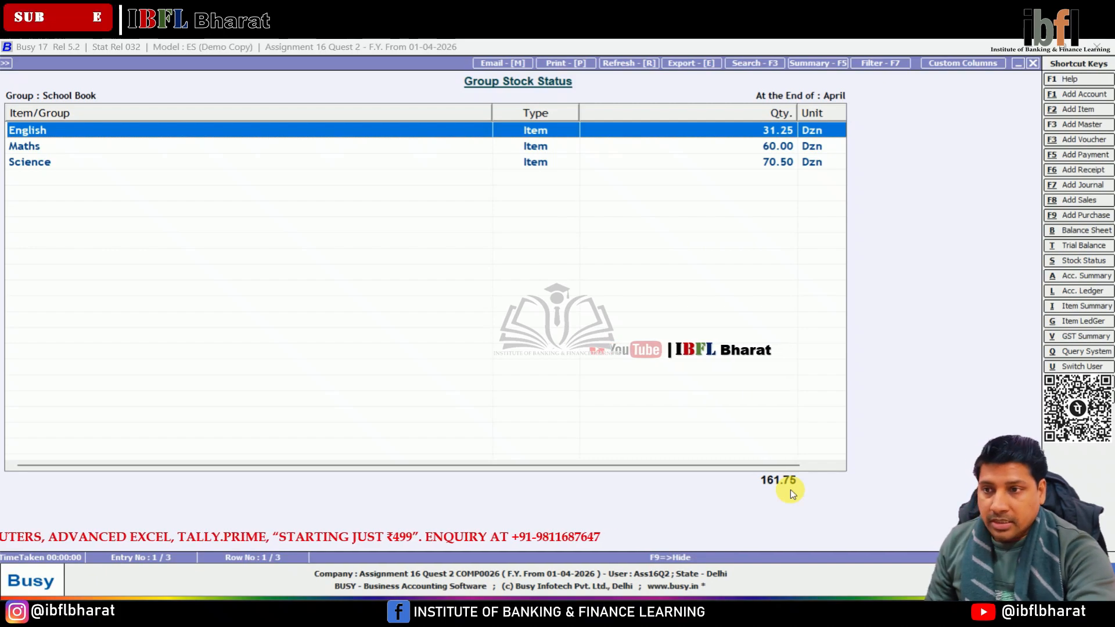
key(Down)
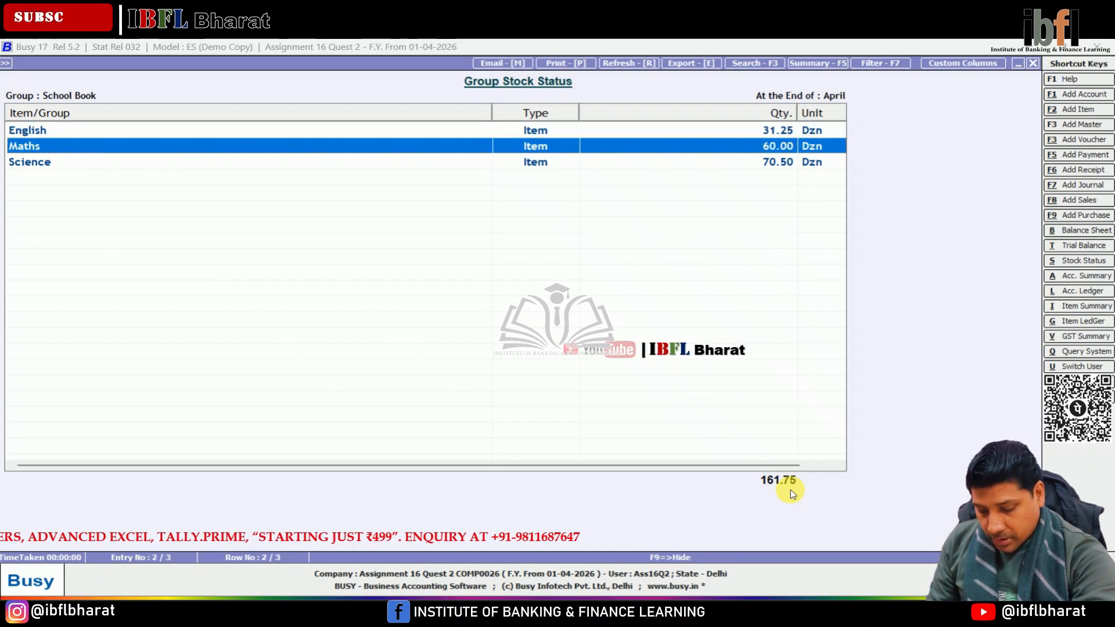
key(Down)
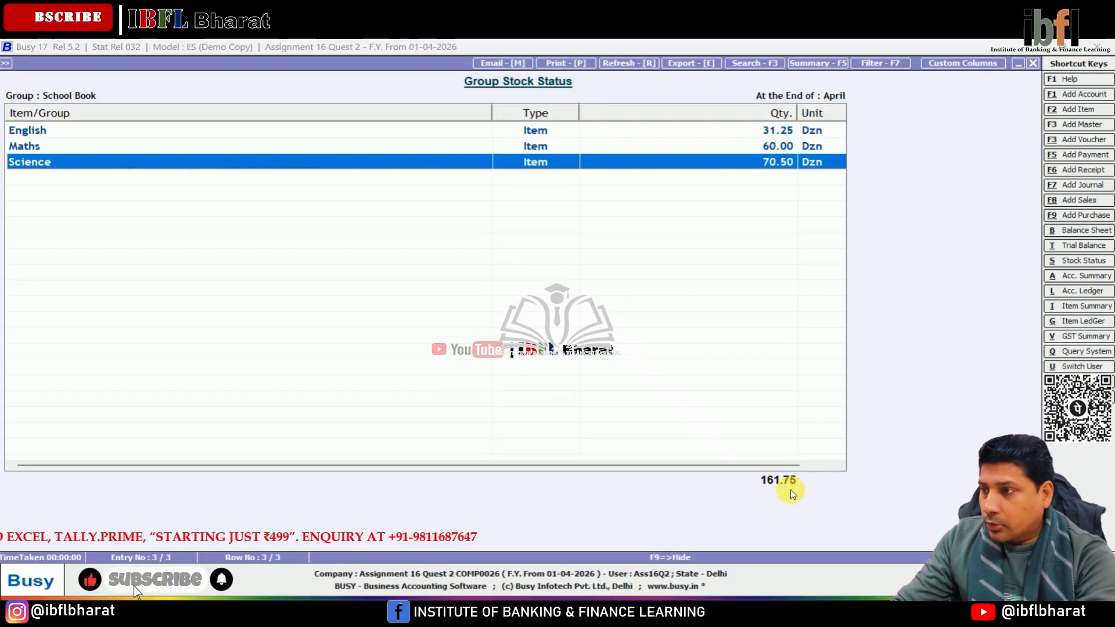
key(Escape)
key(Down)
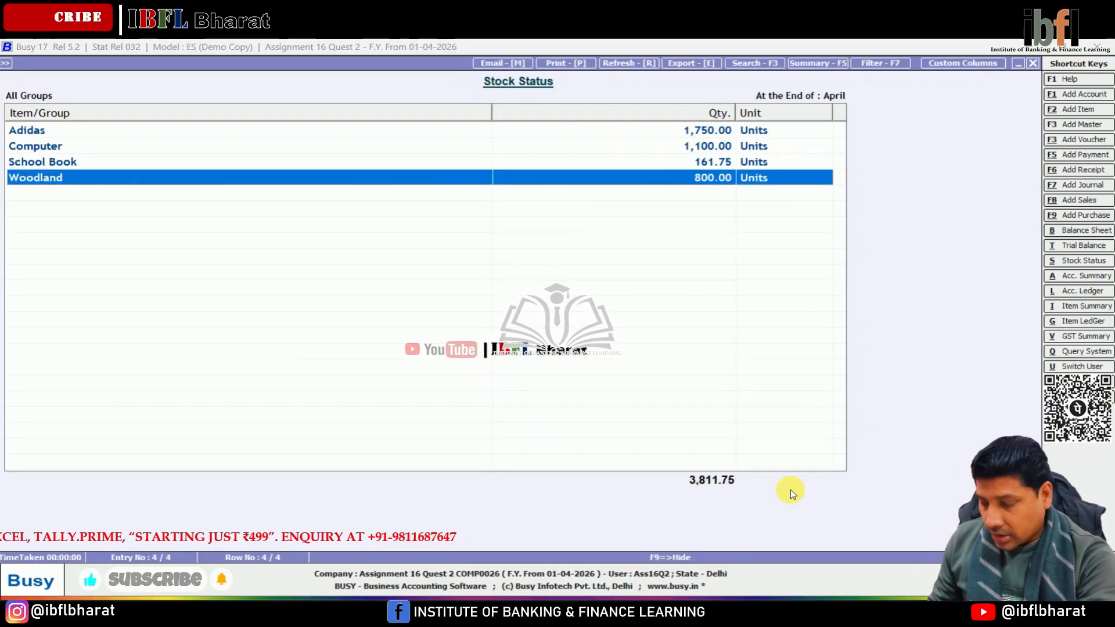
key(Return)
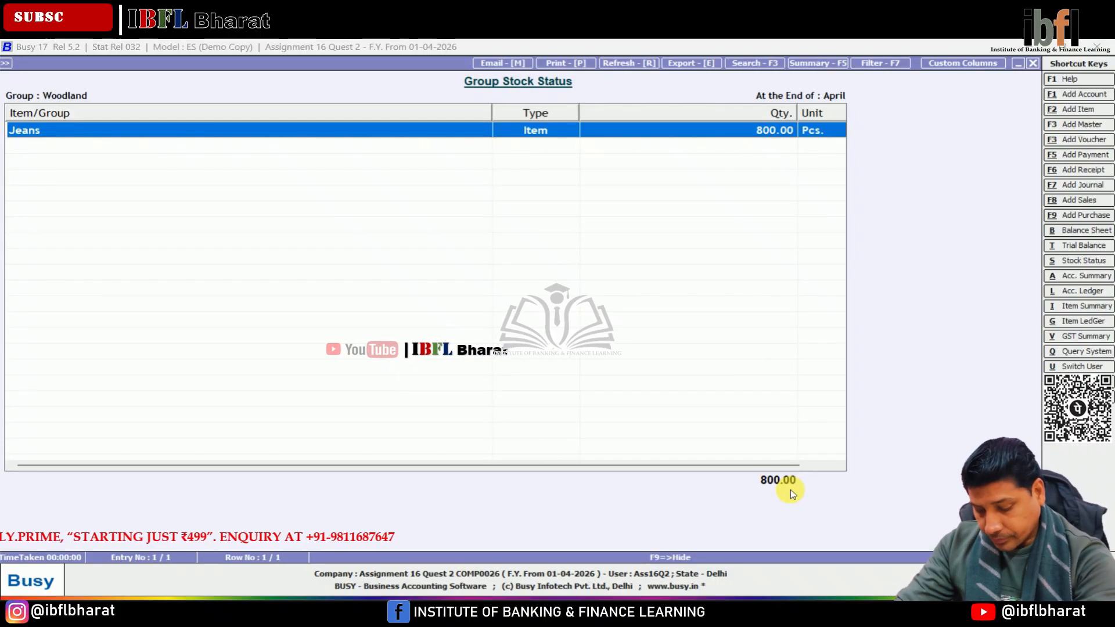
key(Escape)
key(Escape)
key(Escape)
key(Escape)
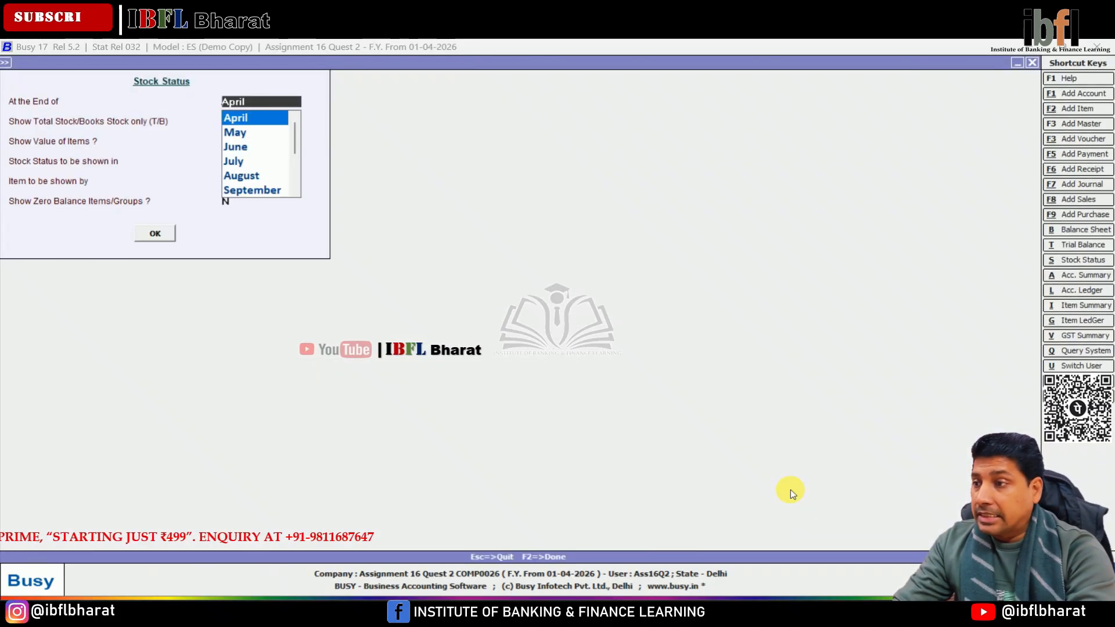
key(Escape)
key(Escape)
key(Escape)
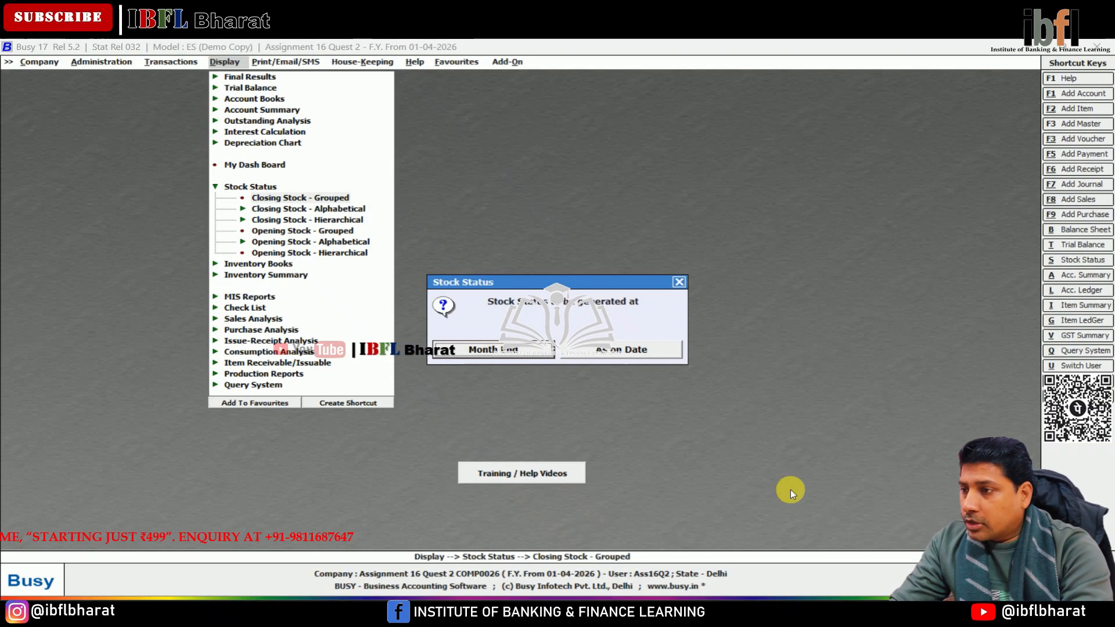
Step: Generate the standard horizontal Profit & Loss A/c month-wise for April, updating closing stock and showing second-level group details
key(Up)
key(Up)
key(Up)
key(Up)
key(Up)
key(Up)
key(Up)
key(Up)
key(Right)
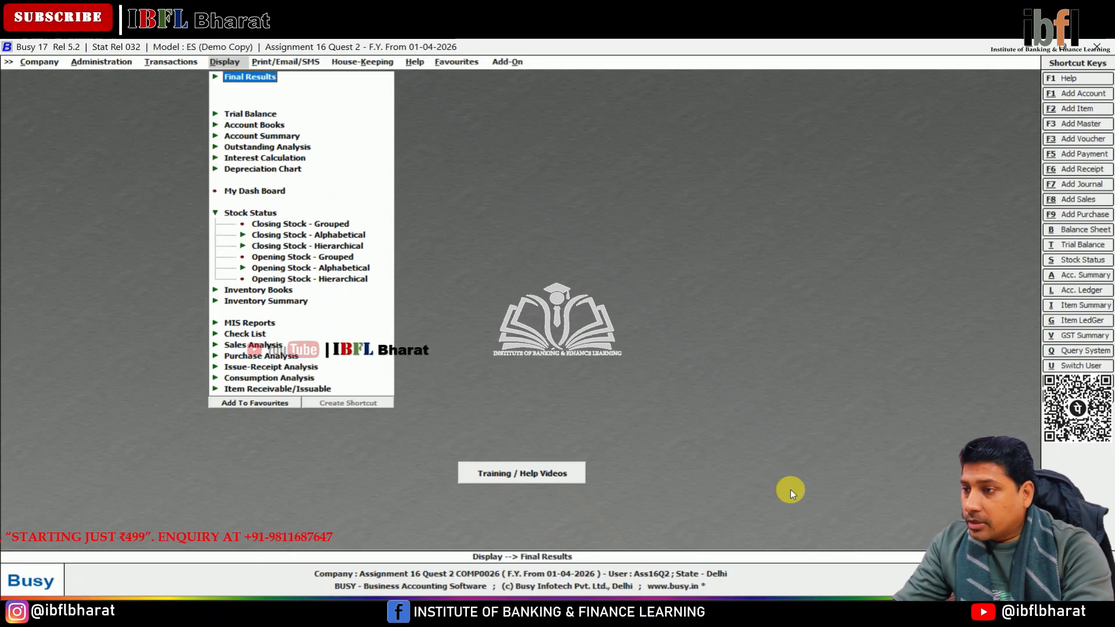
key(Down)
key(Down)
key(Right)
key(Down)
key(Return)
key(Return)
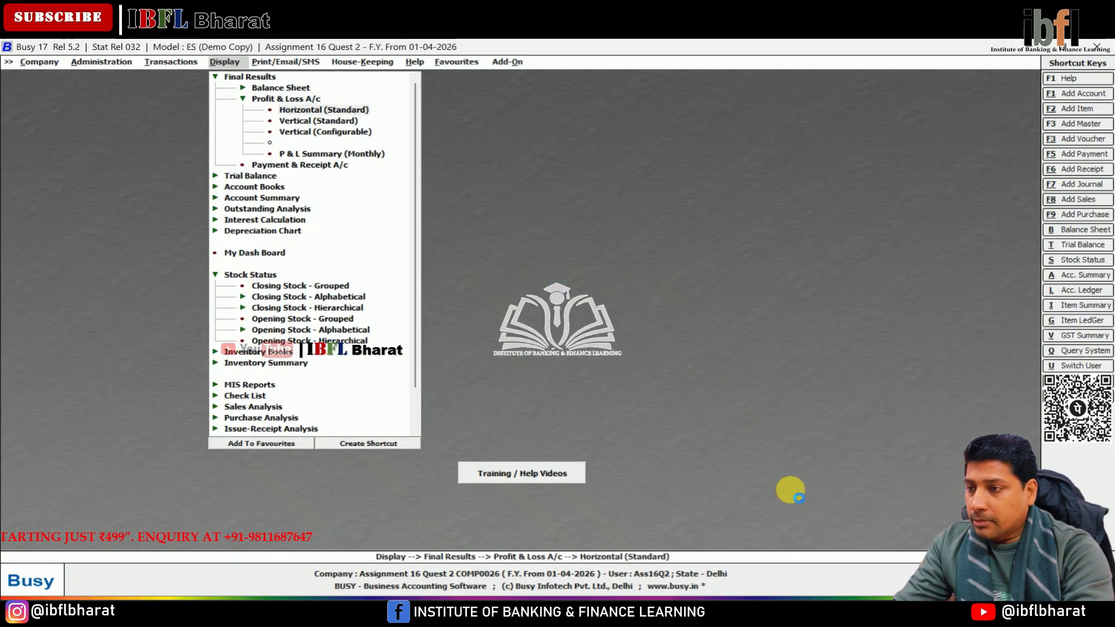
key(Return)
key(Return)
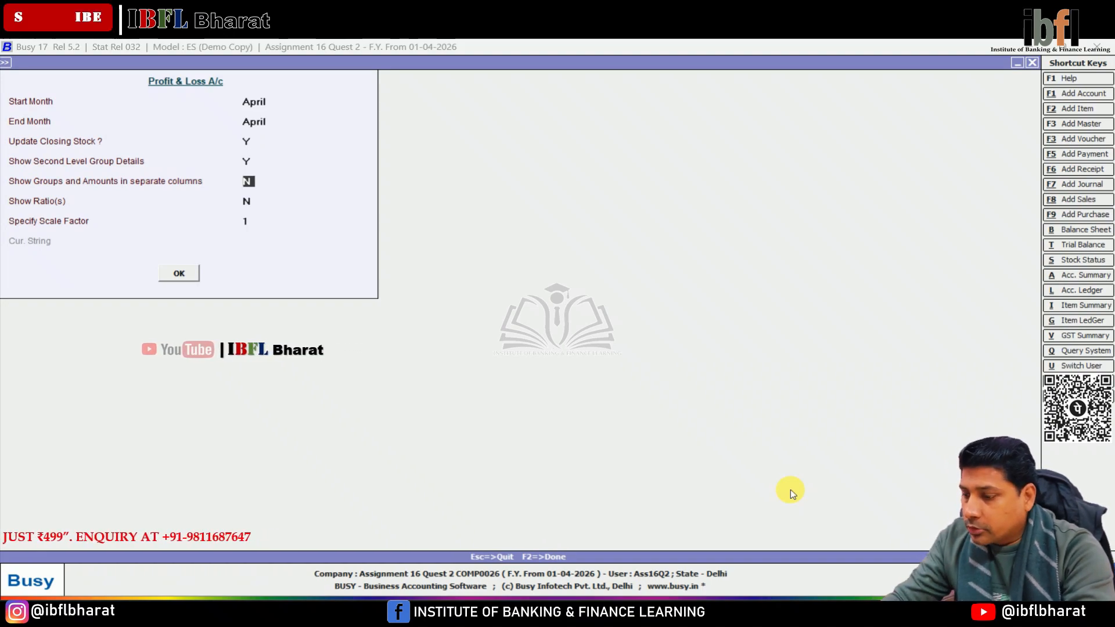
key(F2)
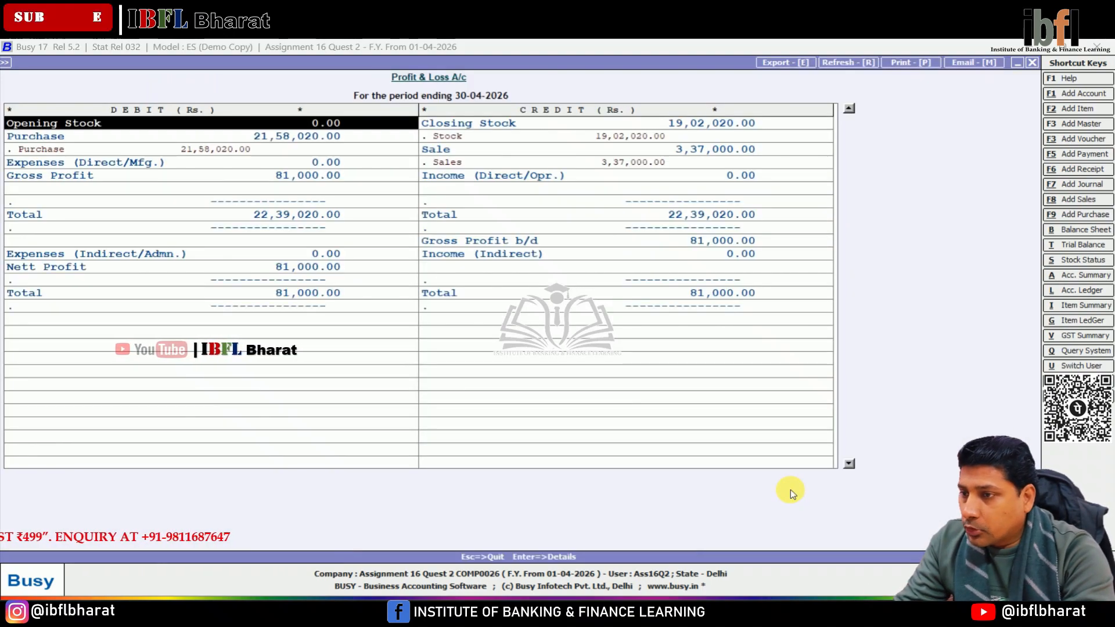
Step: Review the closing stock and net profit in the Profit & Loss A/c, and close the report
key(Right)
key(Down)
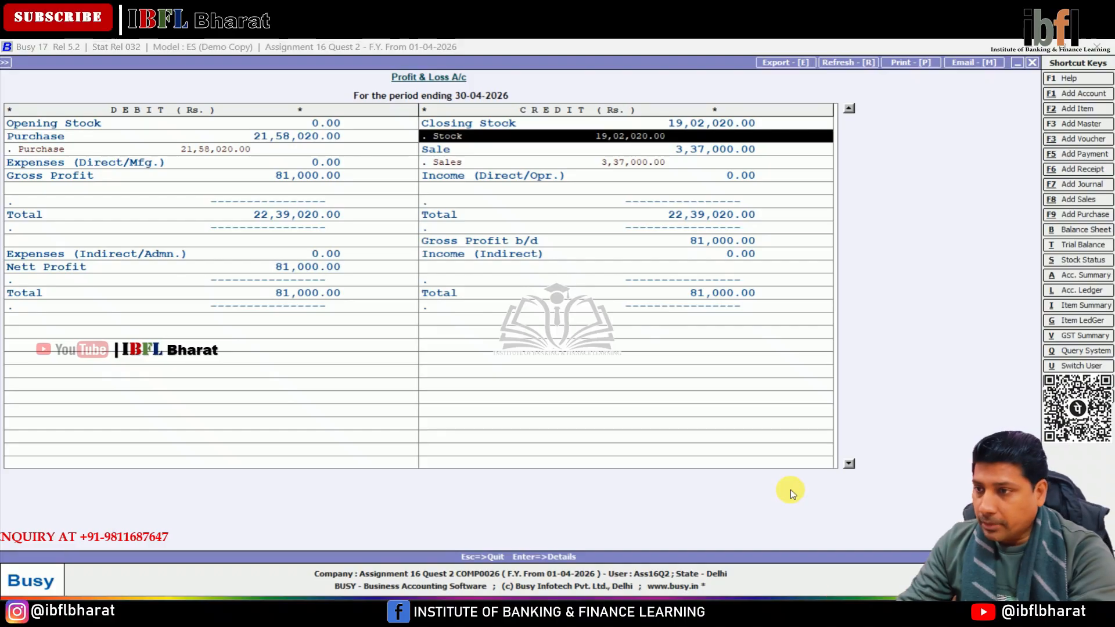
key(Left)
key(Down)
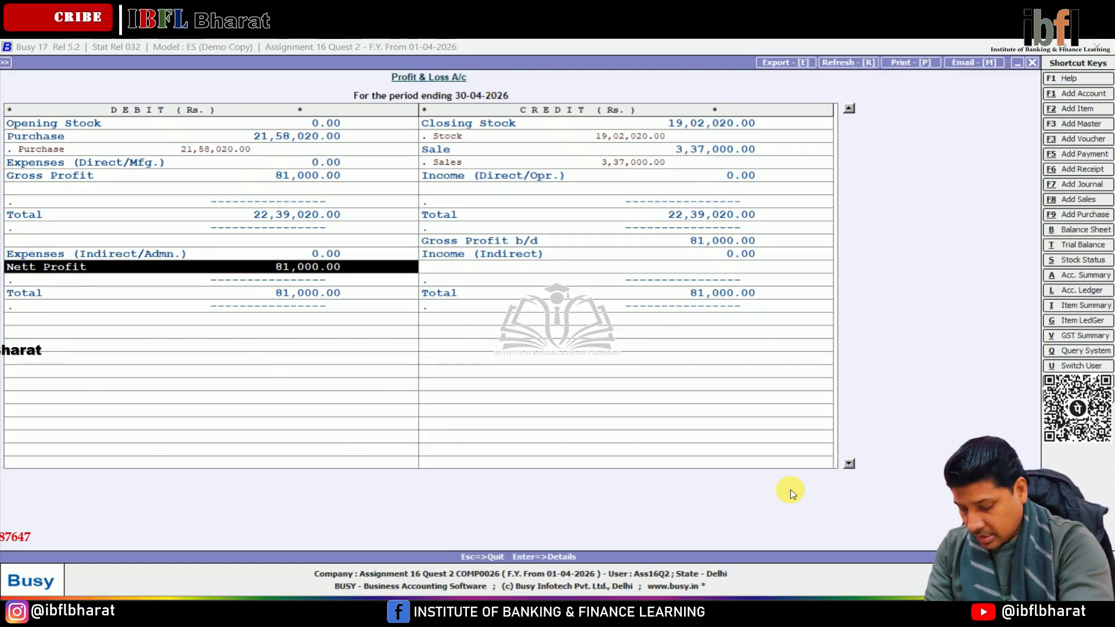
key(Escape)
key(Escape)
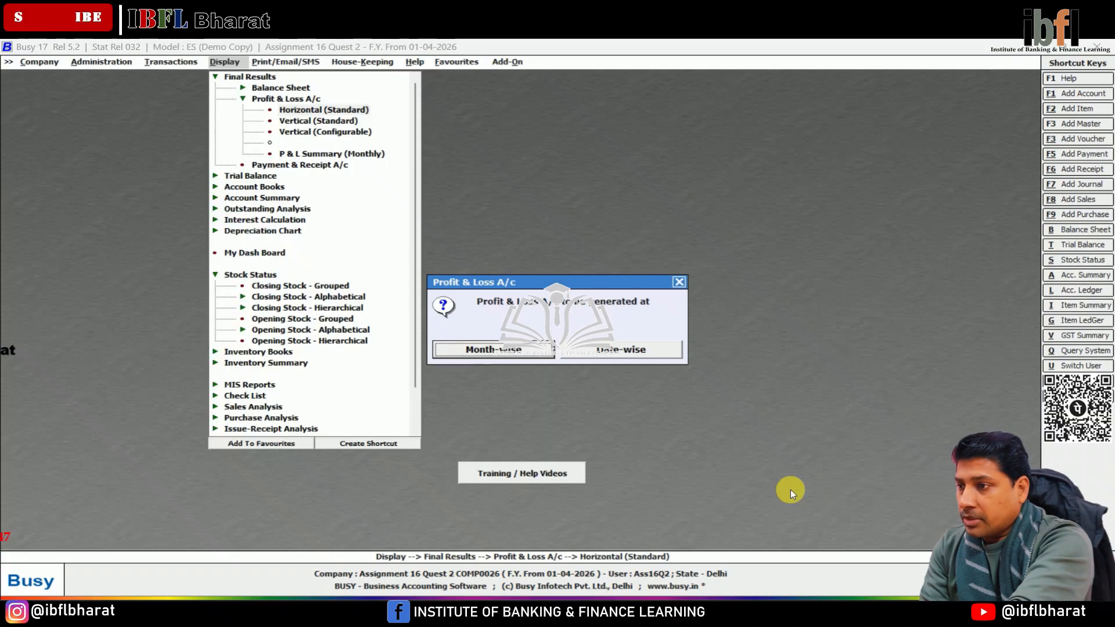
key(Escape)
Step: Generate the Balance Sheet for April with balance sheet stock updated and second-level group details shown
key(Up)
key(Up)
key(Up)
key(Down)
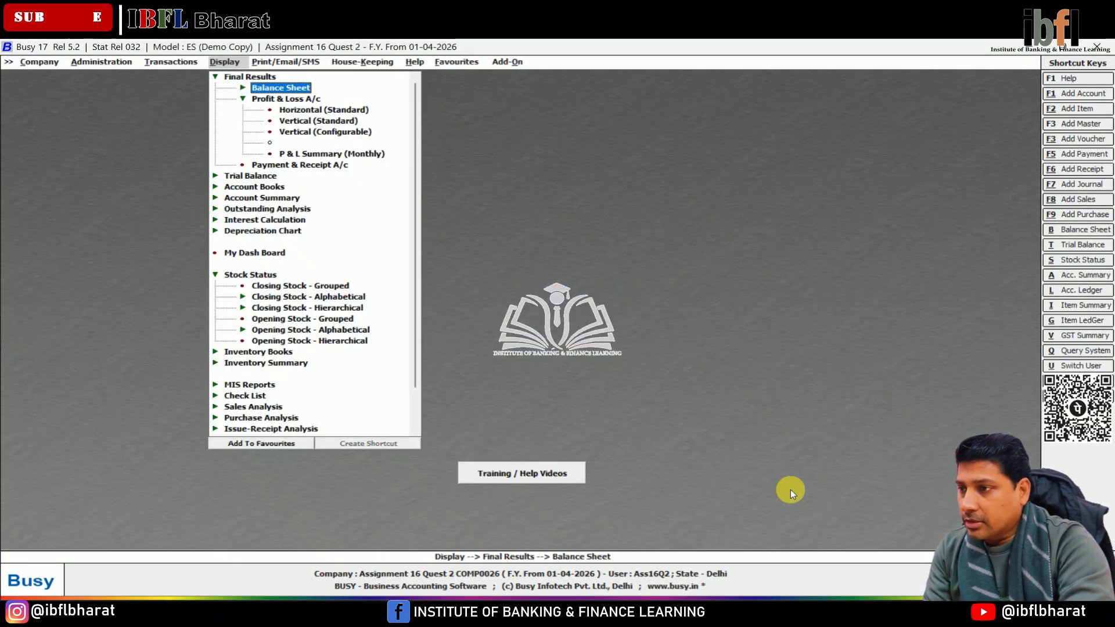
key(Return)
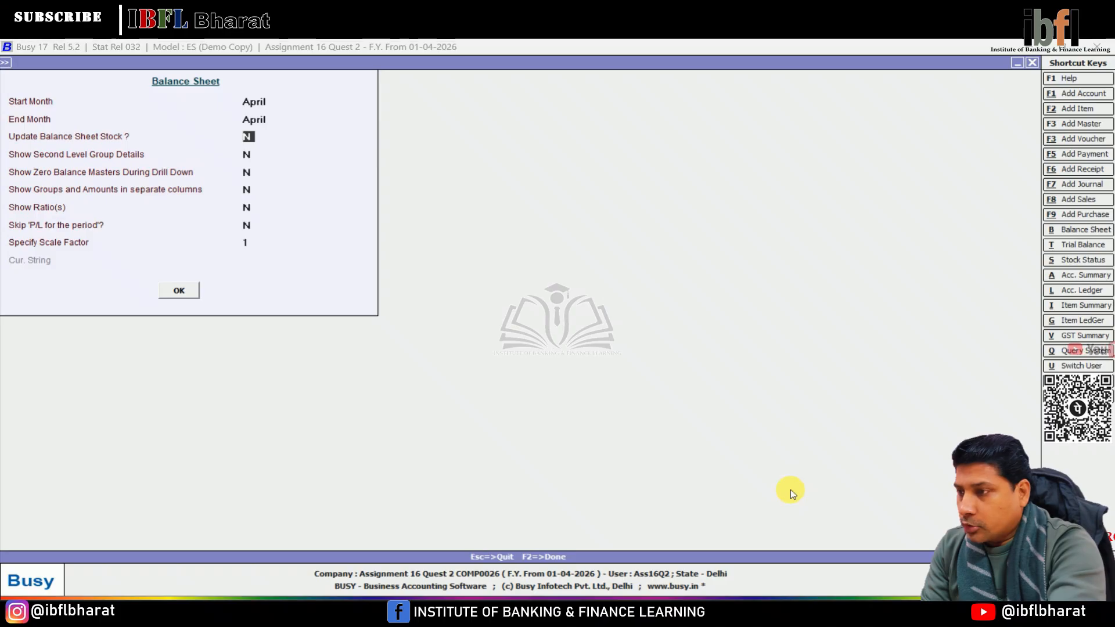
key(y)
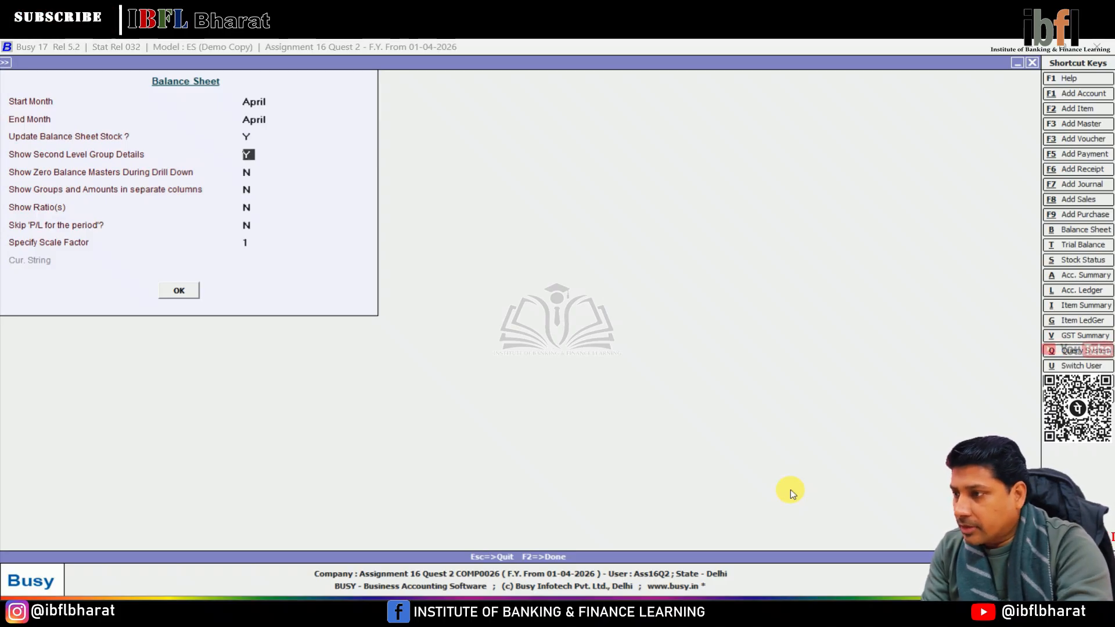
key(Return)
key(F2)
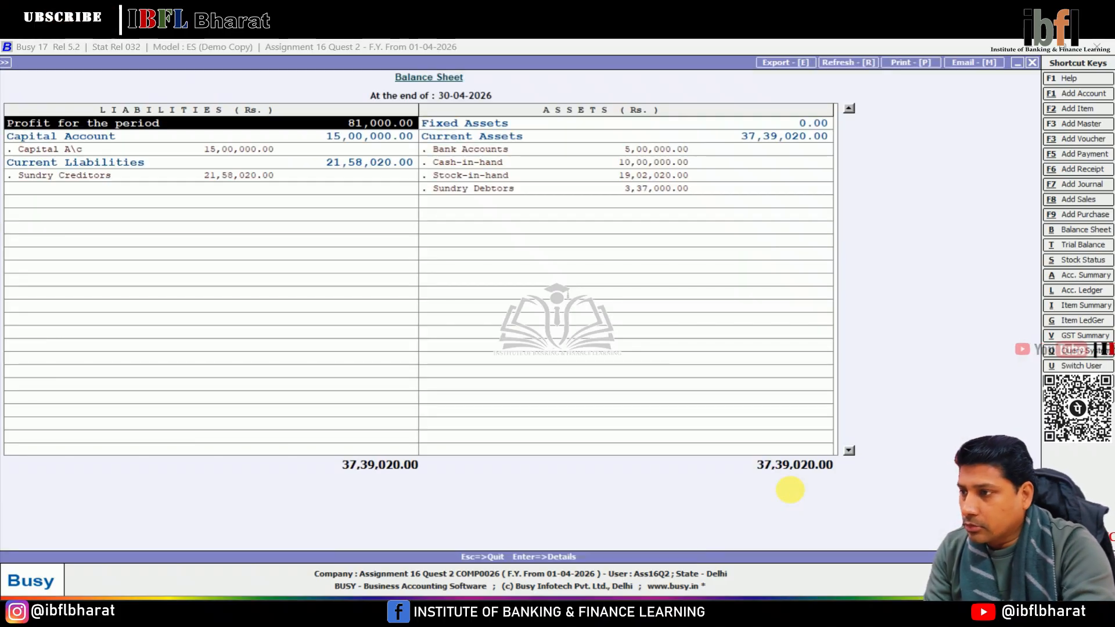
Step: Review the period profit and the bank, cash and stock-in-hand entries in the Balance Sheet
key(Down)
key(Up)
key(Right)
key(Down)
key(Down)
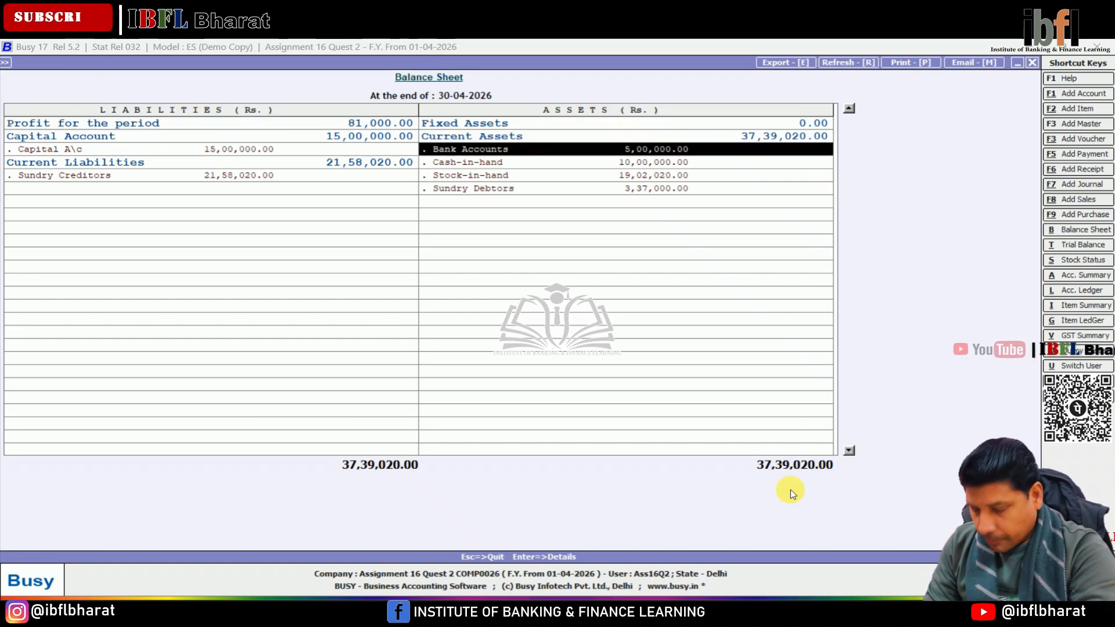
key(Down)
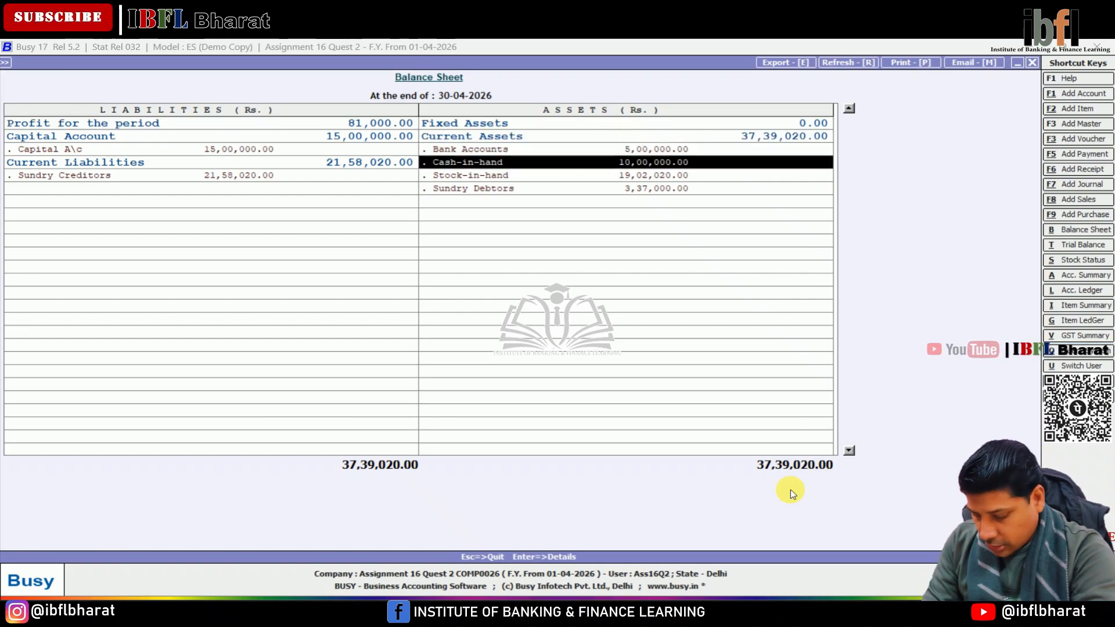
key(Down)
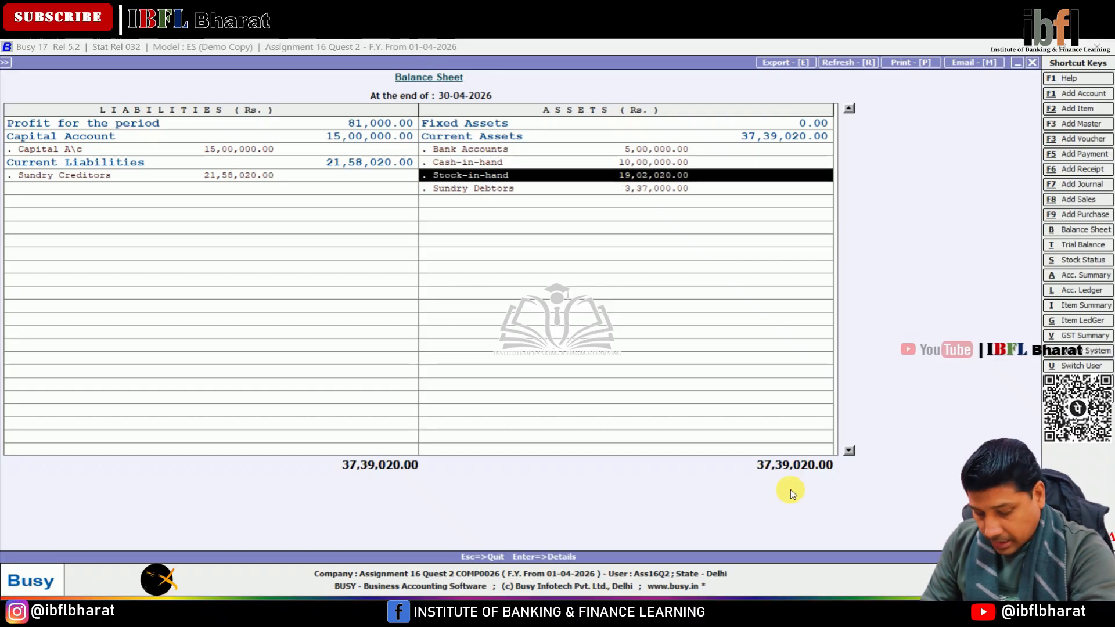